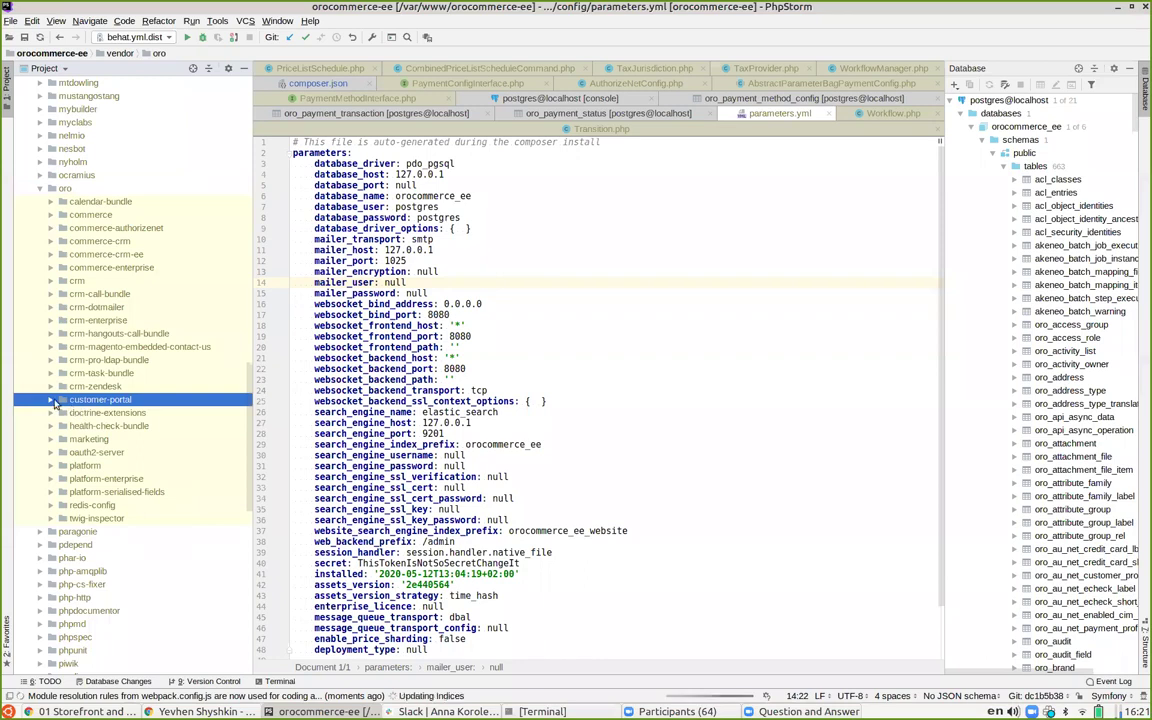
Expand the customer-portal package down to the contents of its src/Oro/Bridge and src/Oro/Bundle folders
click(51, 400)
click(63, 426)
click(72, 440)
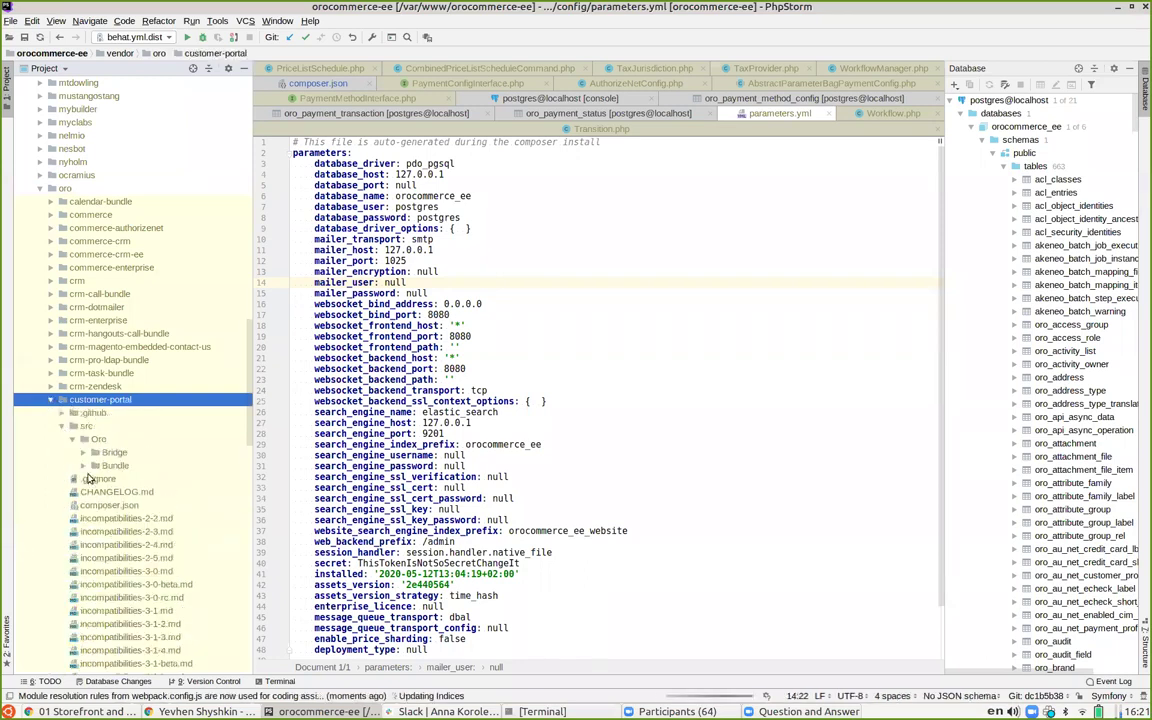
click(83, 452)
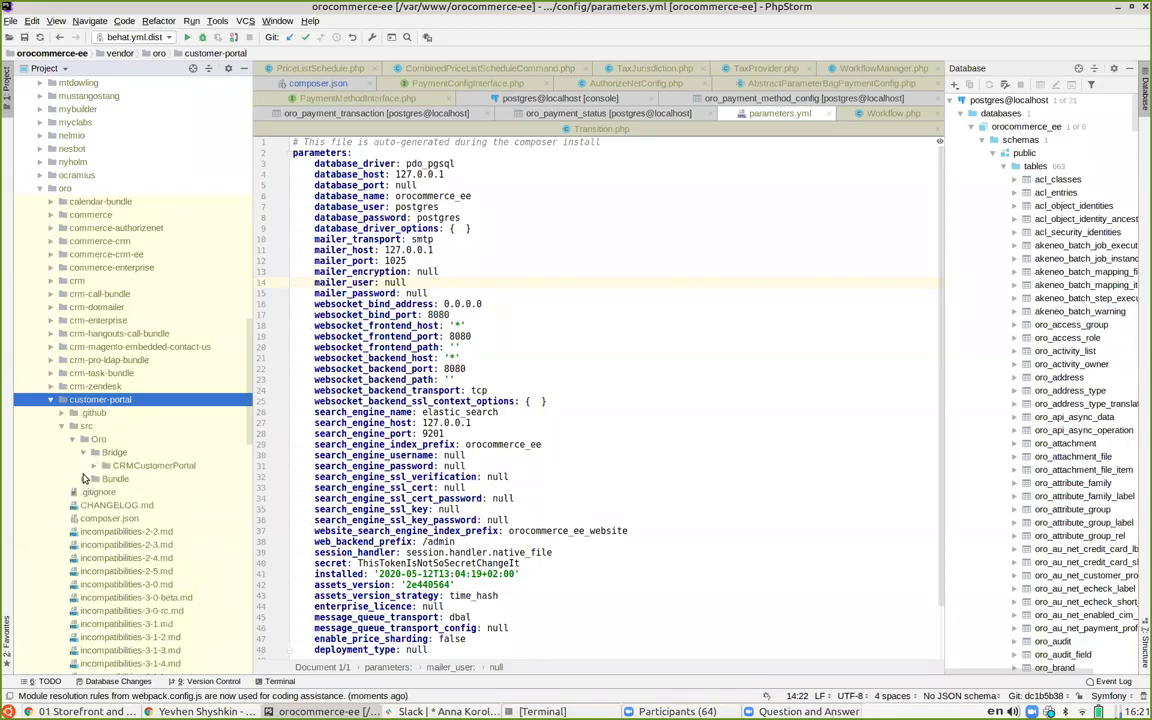
click(83, 479)
Point out the customer-portal bundles one by one: CommerceMenuBundle, CustomerBundle, FrontendBundle, StyleBookBundle and WebsiteBundle
click(146, 494)
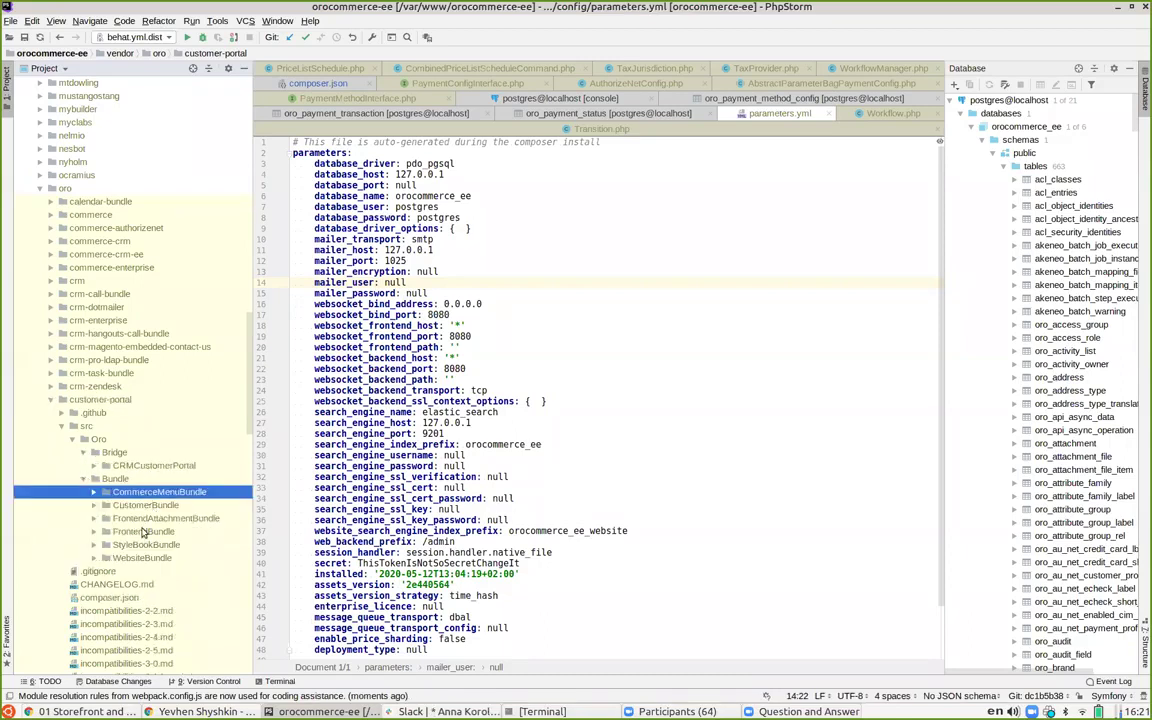
click(126, 504)
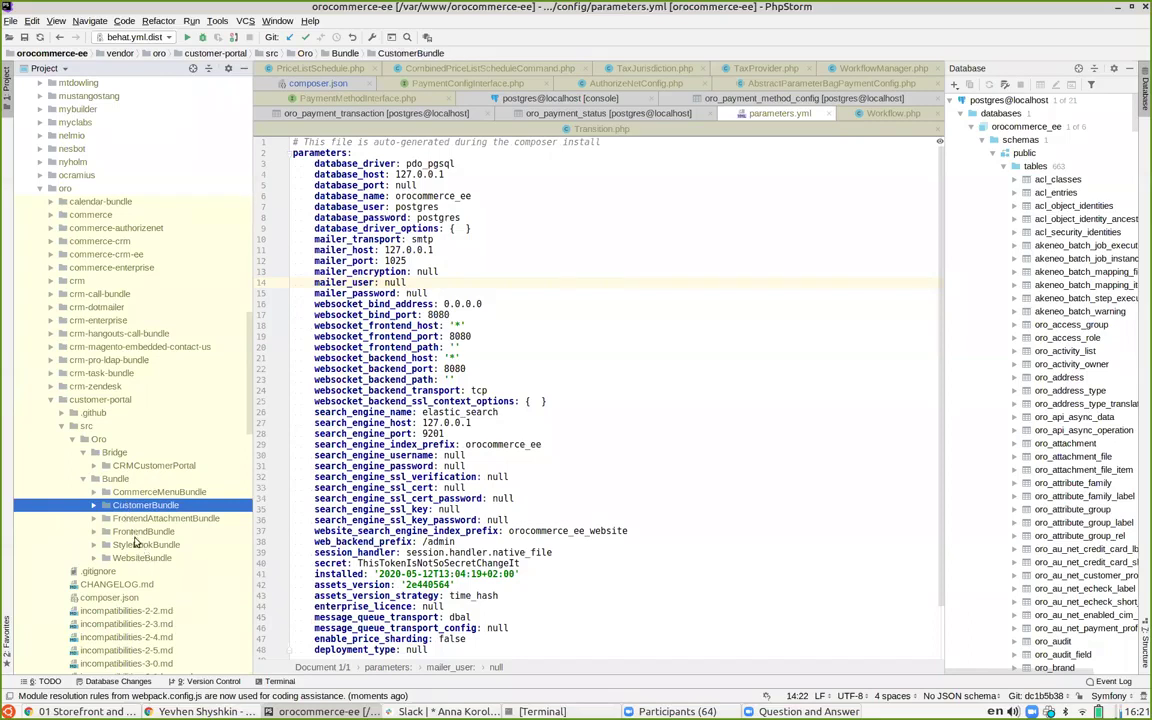
click(140, 531)
click(127, 545)
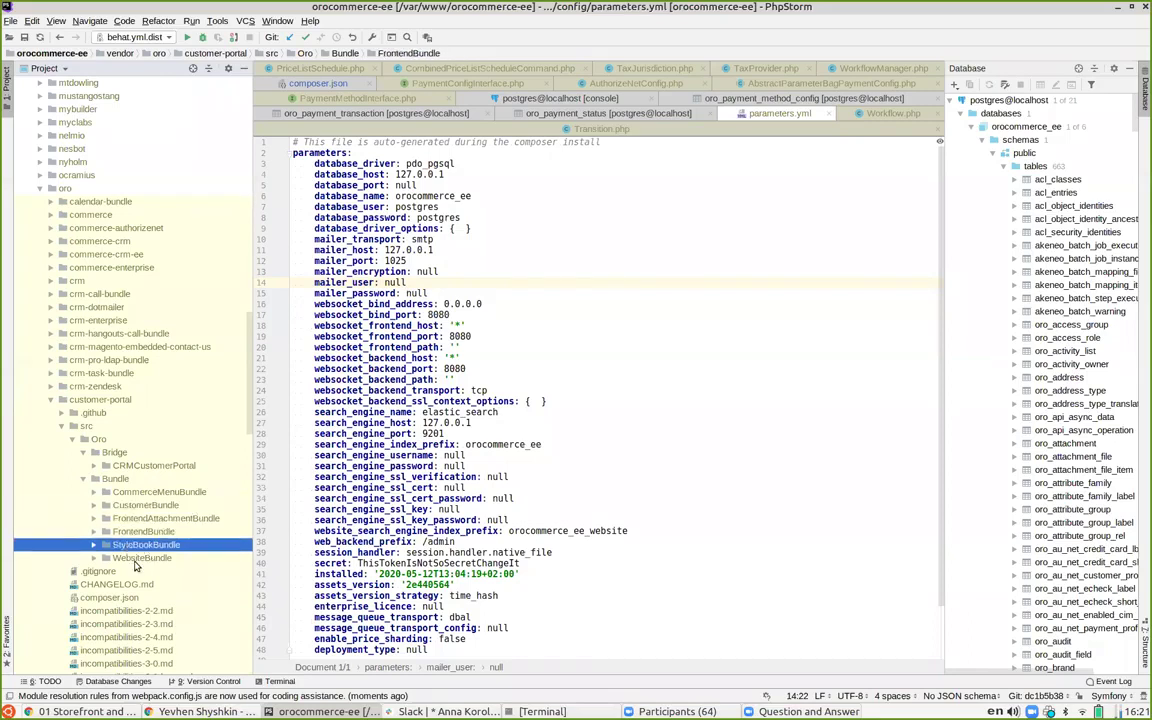
click(125, 558)
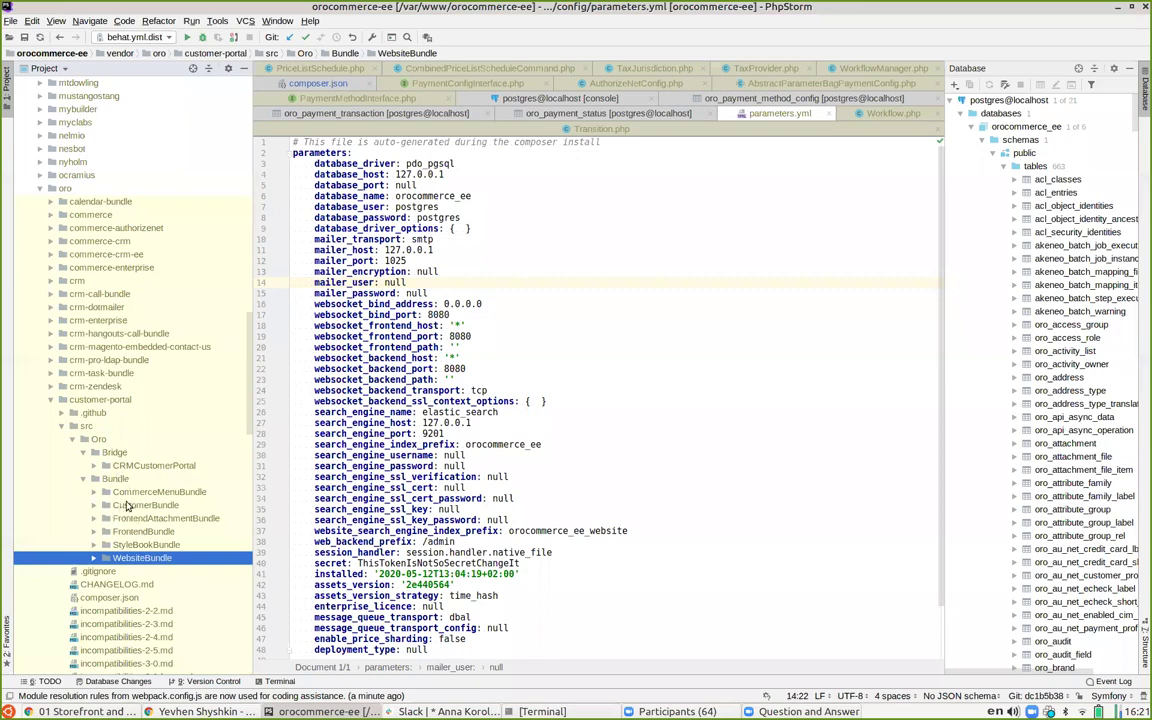
Collapse the customer-portal package and expand the commerce package down to its src/Oro/Bundle list
click(51, 399)
click(52, 214)
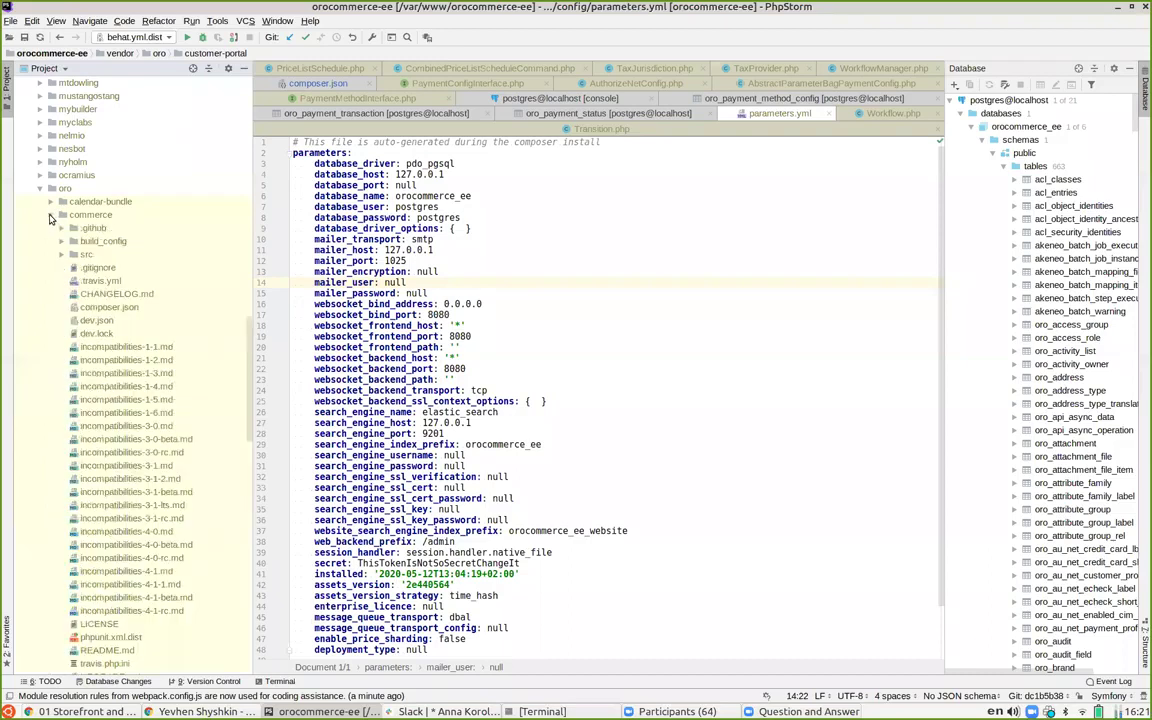
click(61, 254)
click(72, 267)
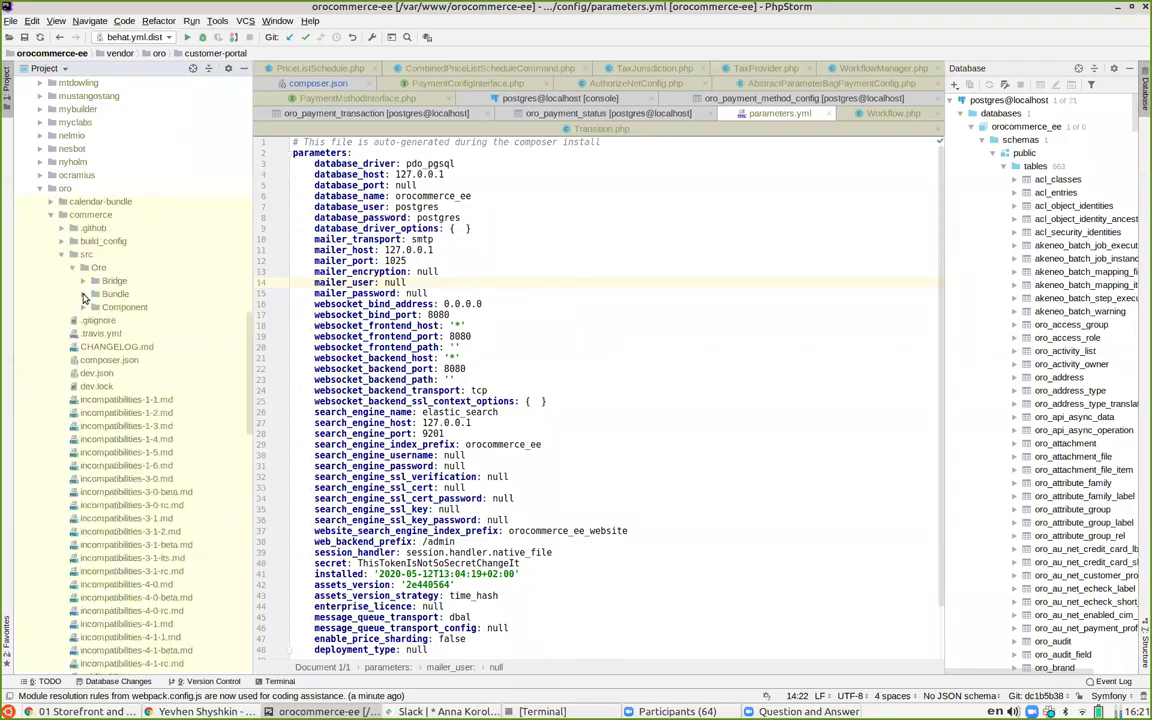
click(83, 293)
scroll(157, 393, down, 5)
scroll(165, 185, up, 1)
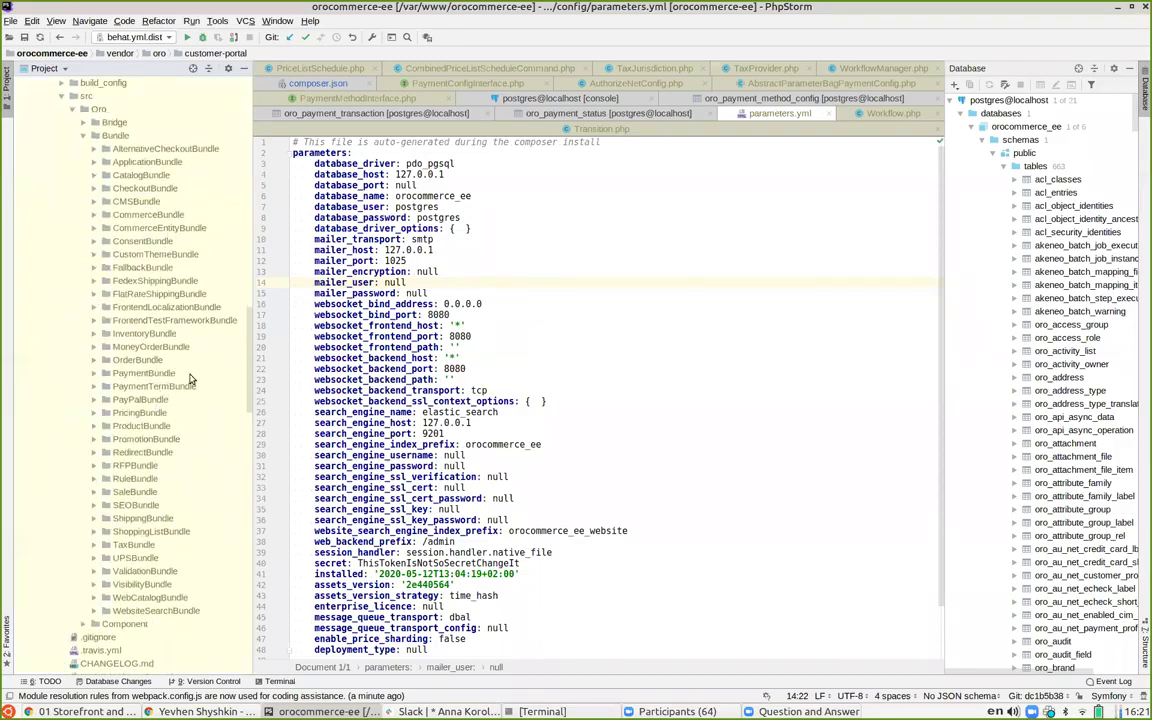
Point out the commerce bundles for catalog, checkout, inventory, order, product, shopping list, visibility and web catalog
click(124, 162)
click(132, 187)
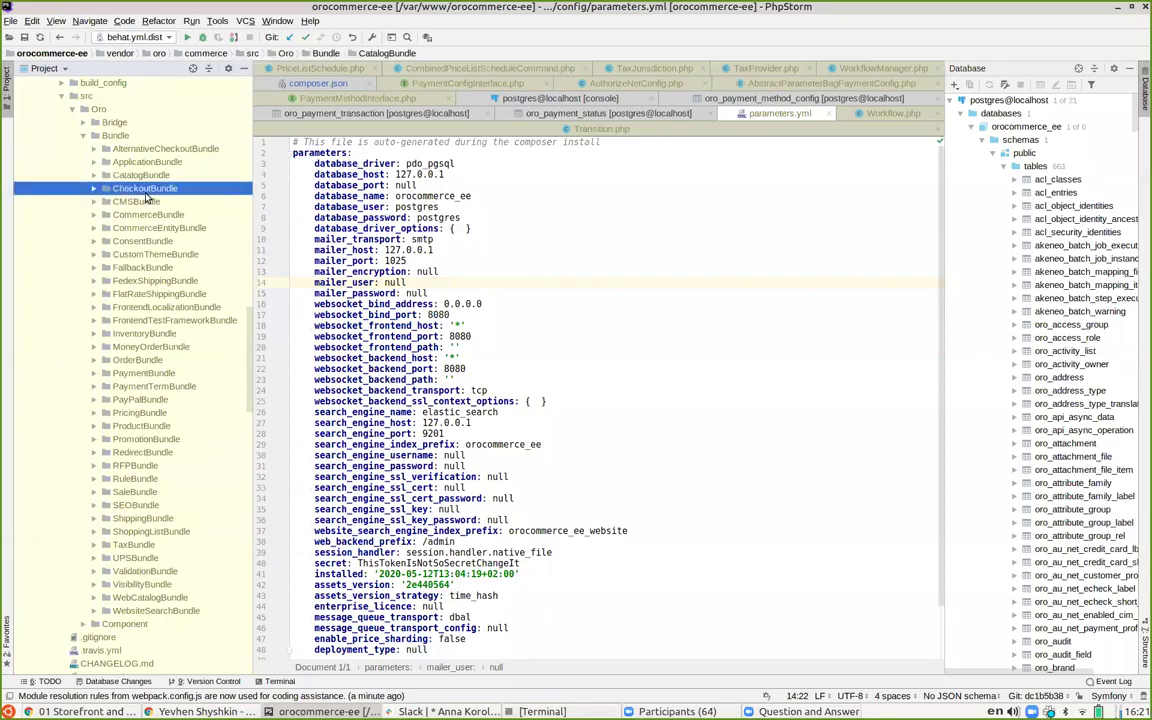
click(122, 334)
click(140, 360)
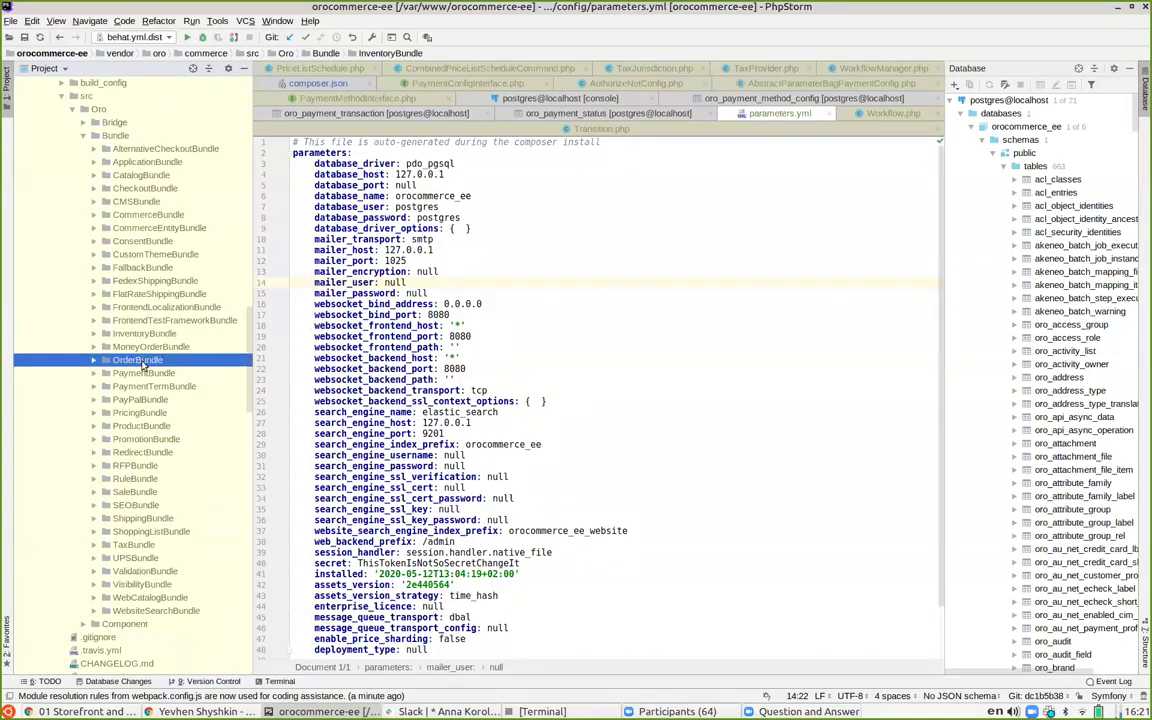
click(150, 425)
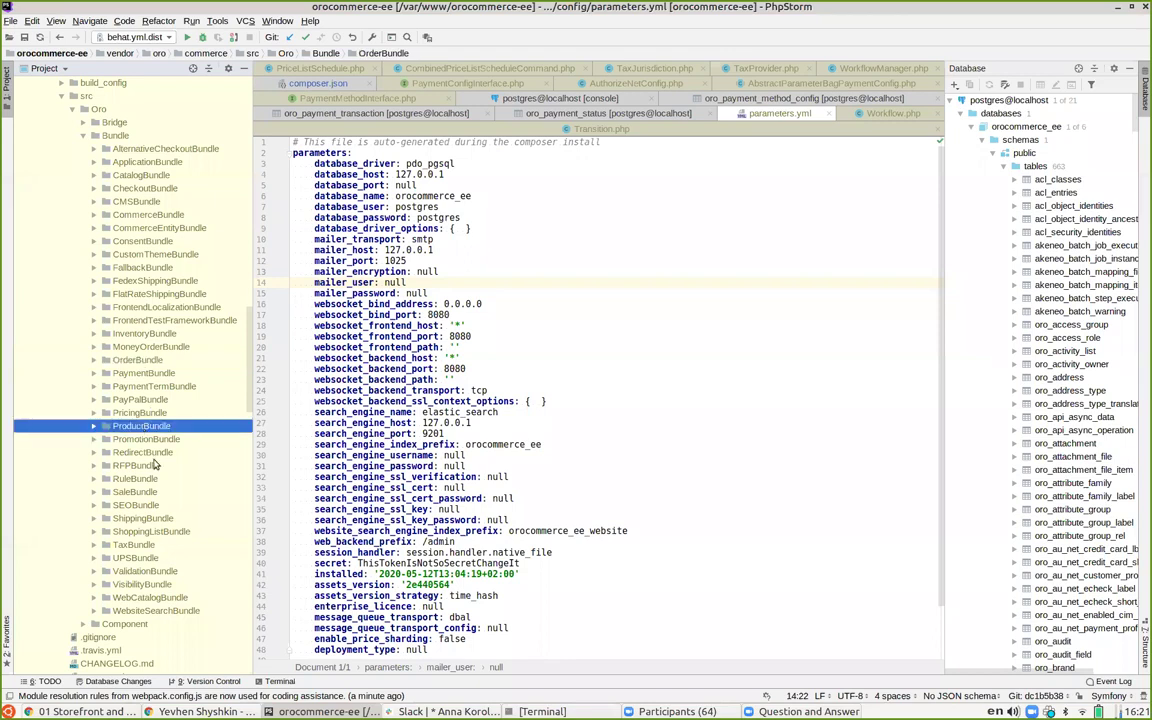
click(127, 533)
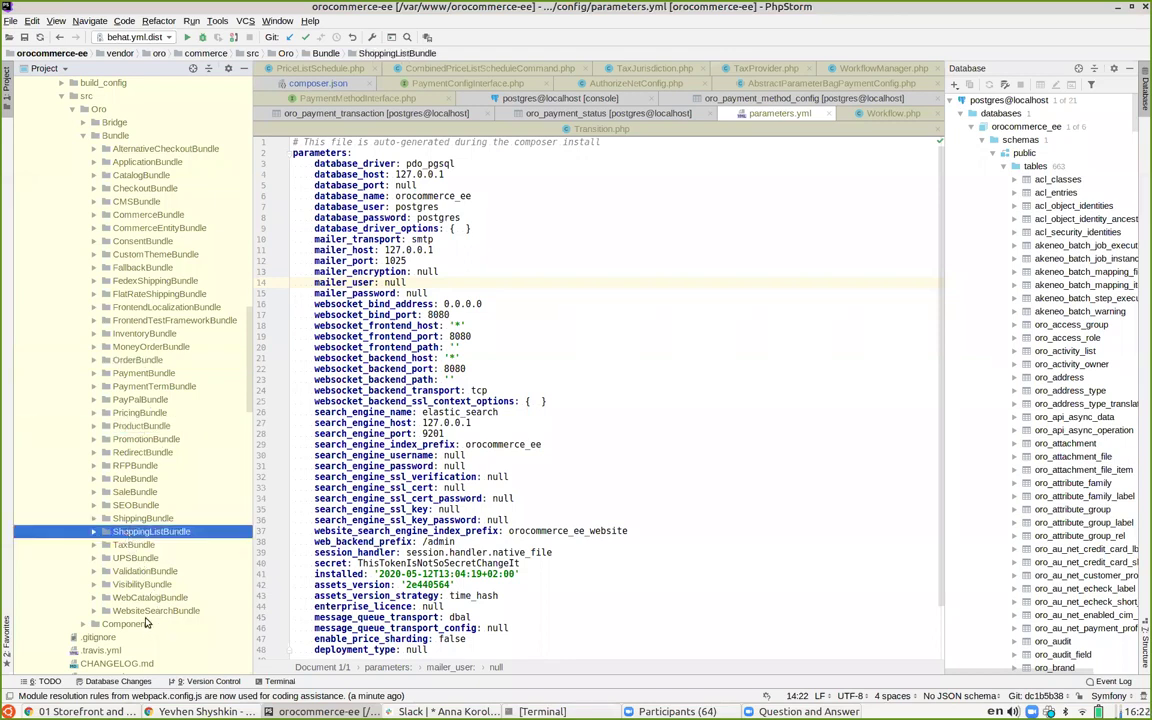
click(140, 584)
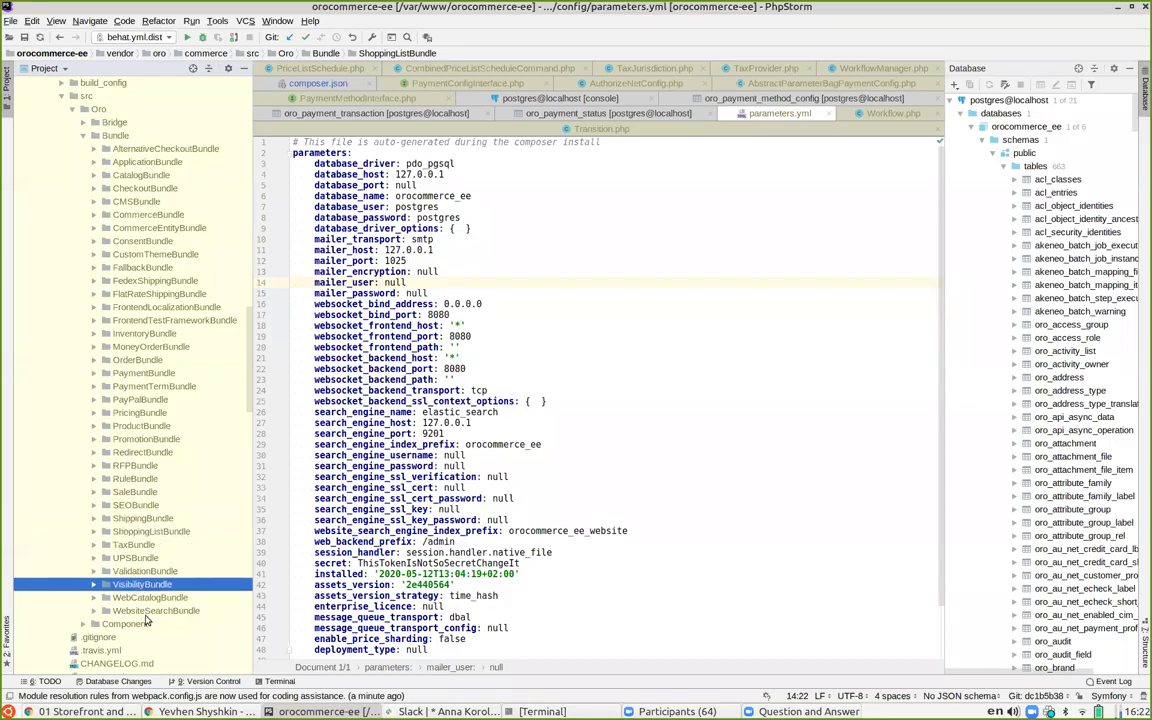
key(Down)
Collapse the commerce package and inspect the Bridge and Bundle folders under commerce-crm/src/Oro, closing commerce-crm when finished
scroll(88, 327, up, 2)
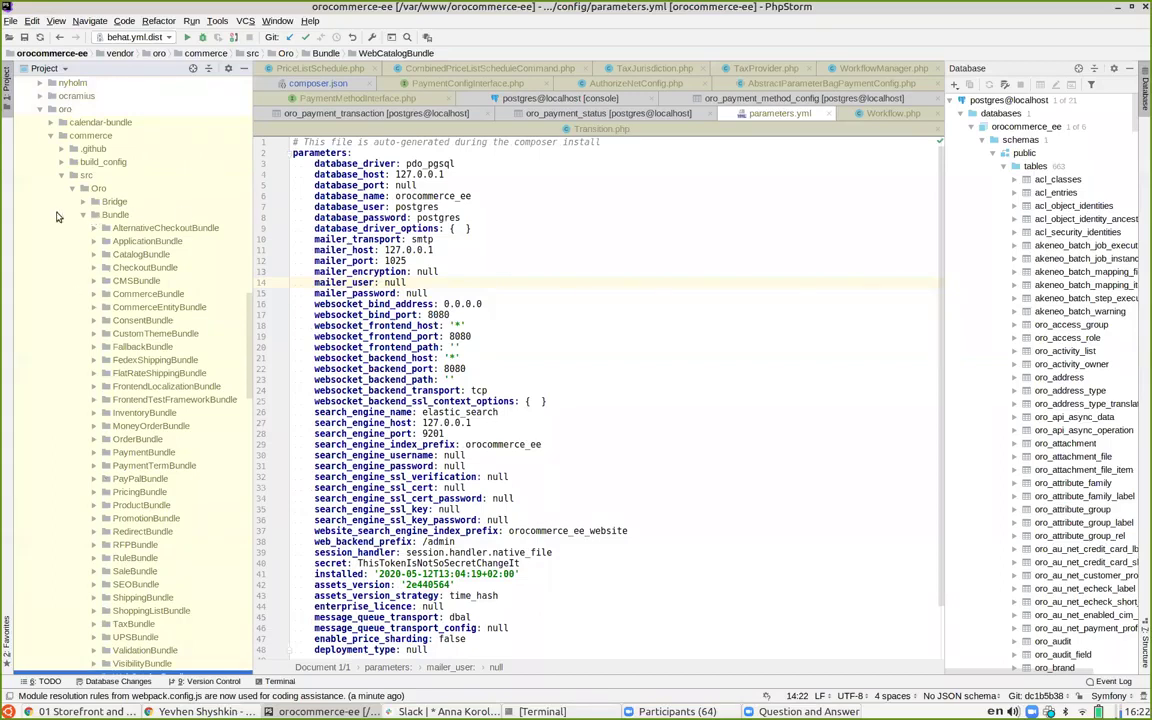
click(49, 136)
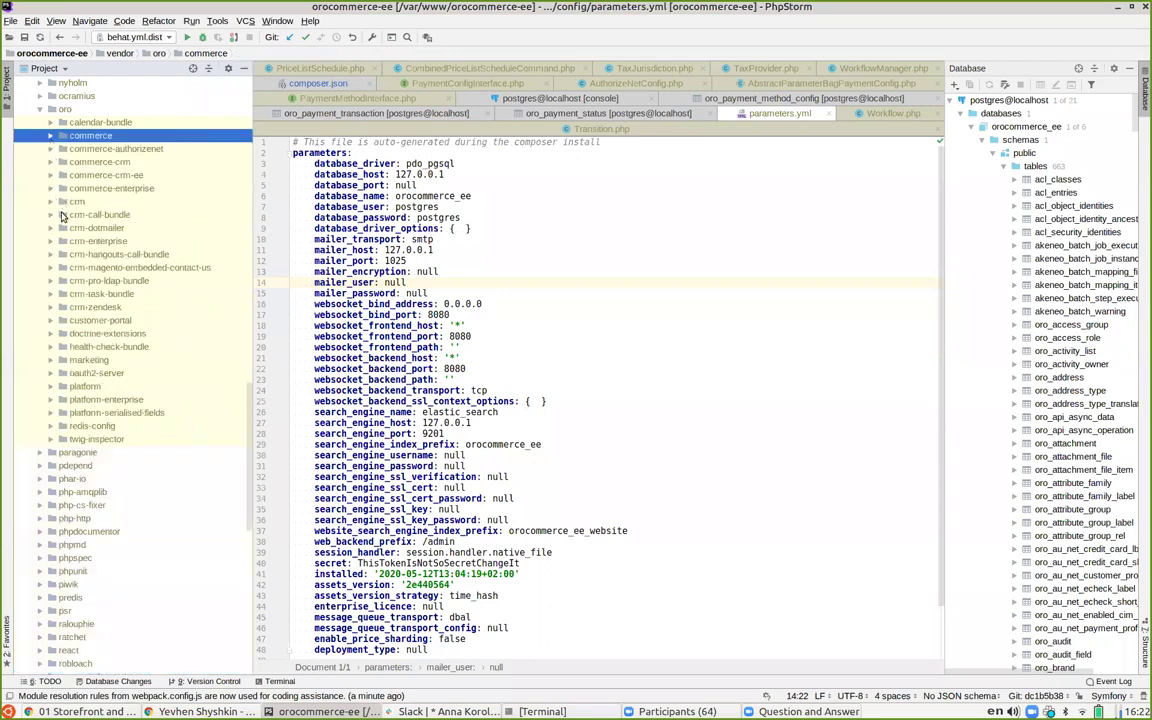
click(48, 162)
click(61, 188)
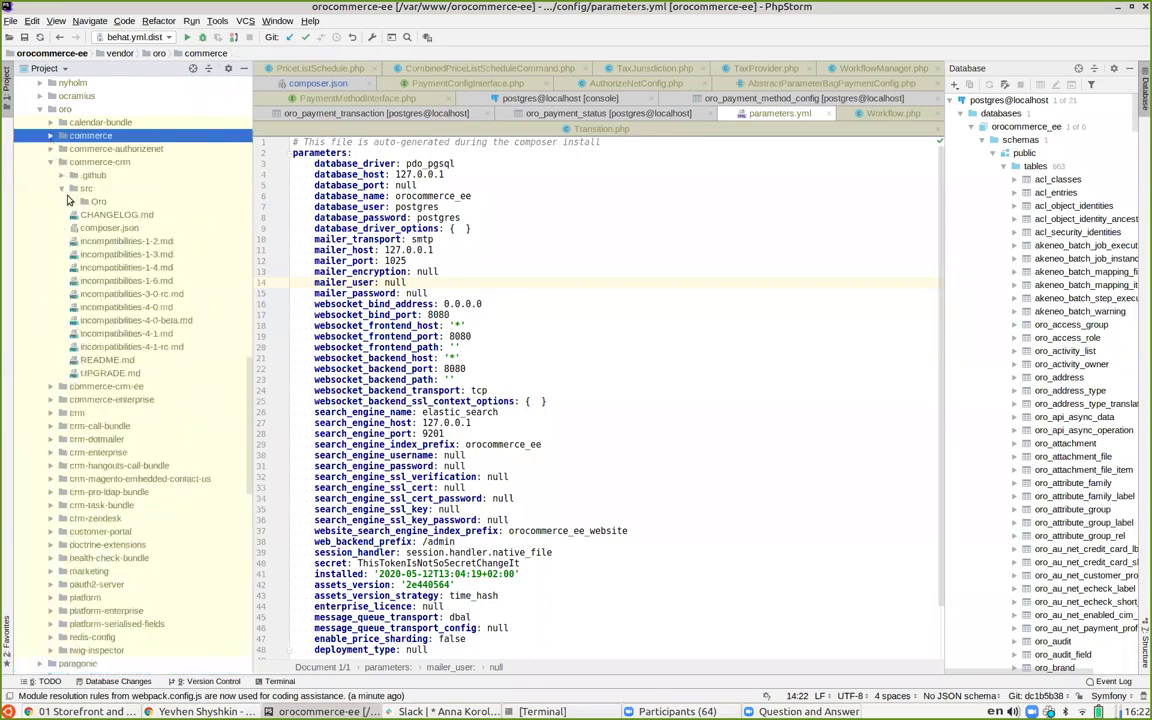
click(83, 228)
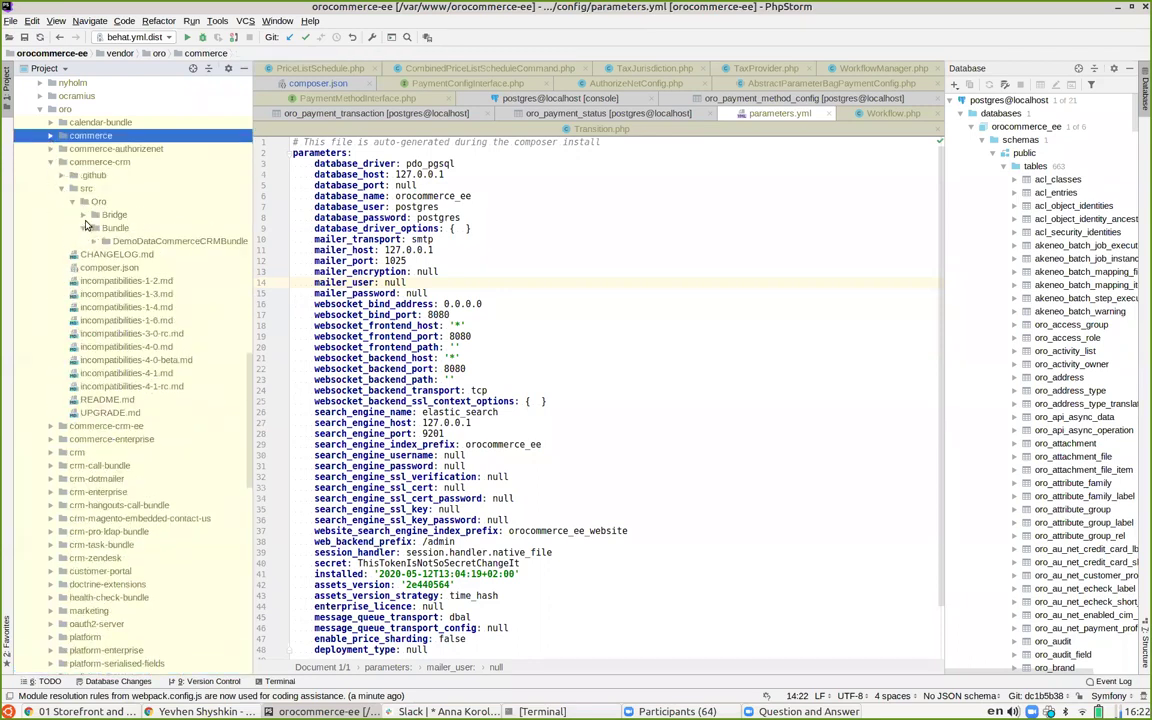
click(83, 214)
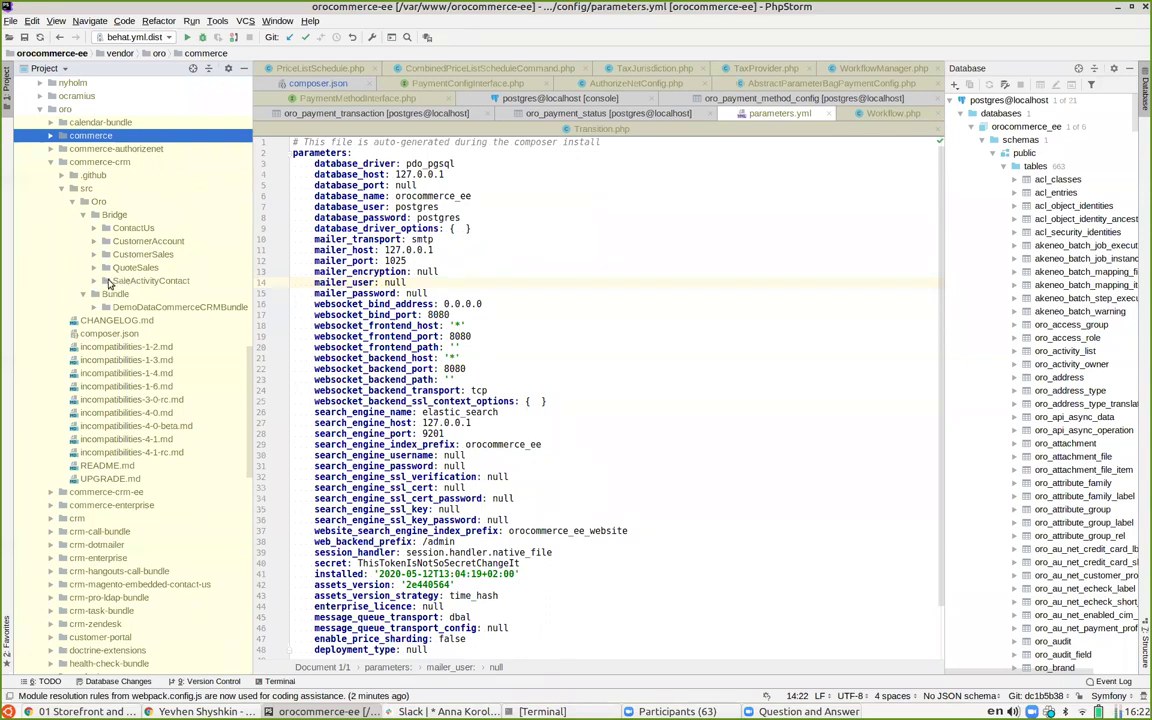
click(50, 161)
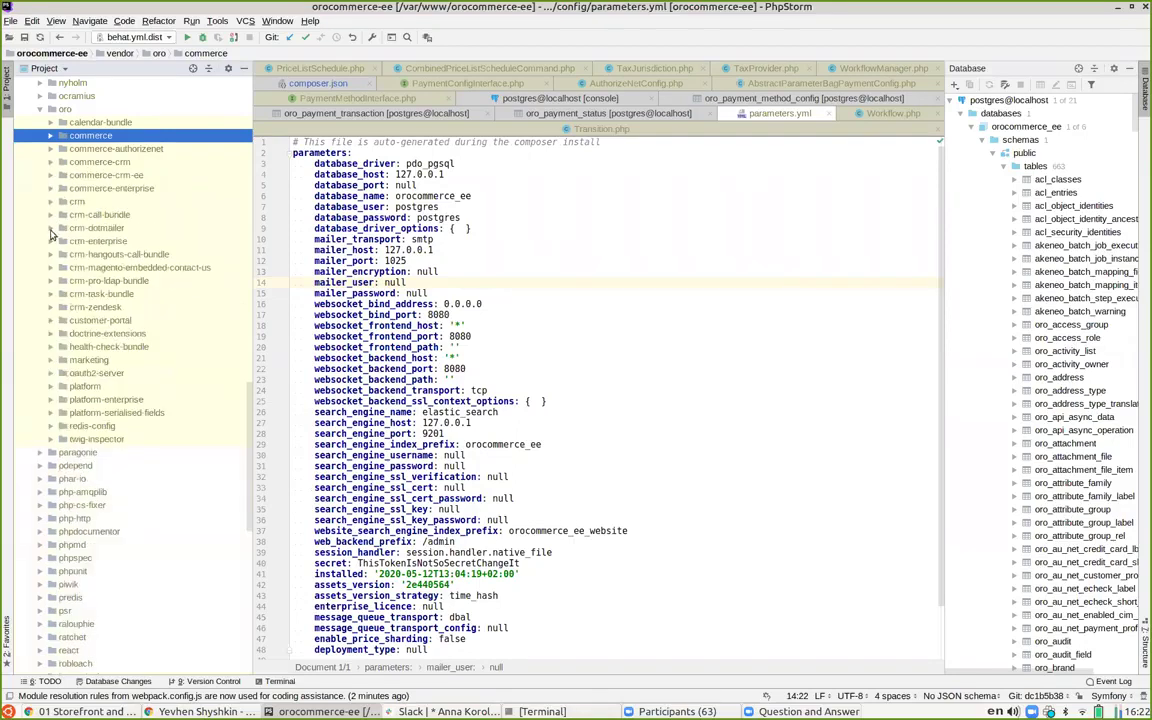
Highlight the commerce-enterprise and platform-enterprise packages together in the vendor/oro folder
click(92, 267)
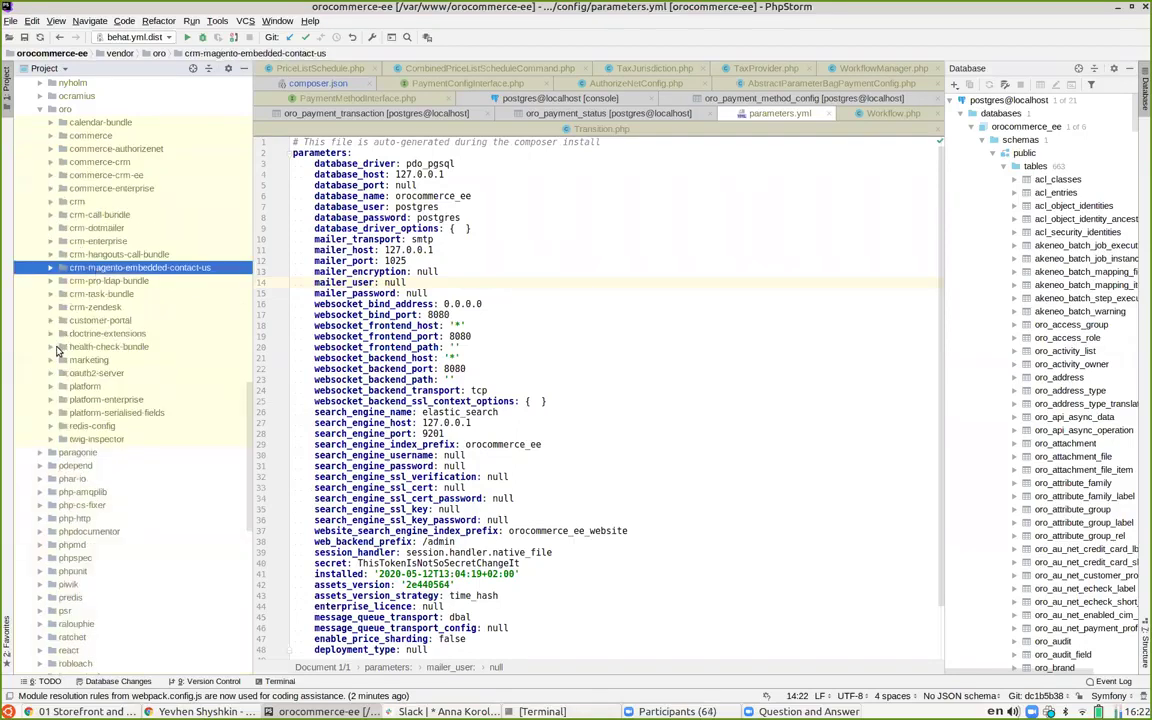
click(92, 189)
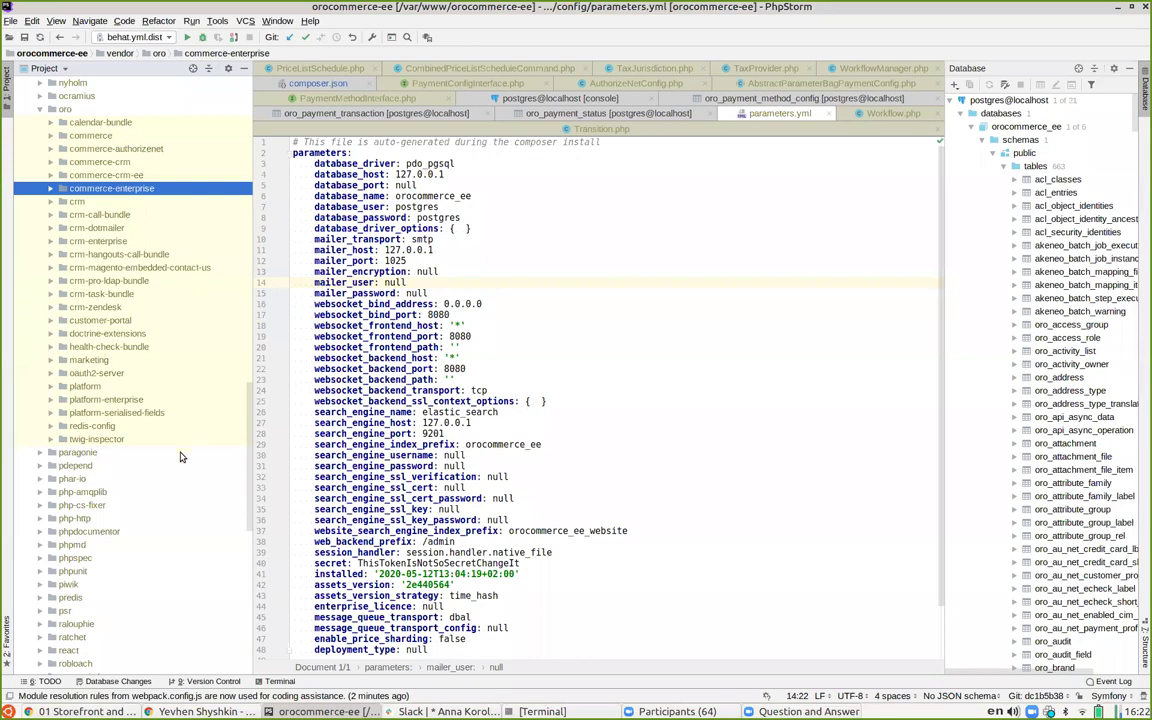
ctrl+click(97, 400)
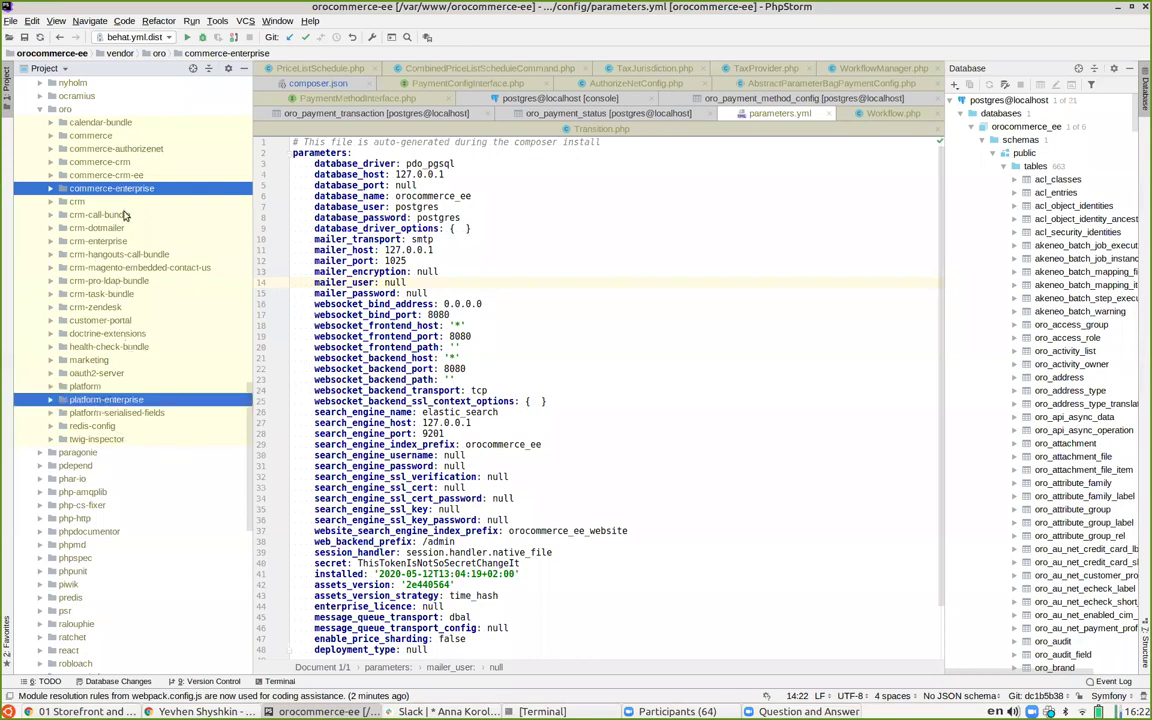
Highlight the commerce and customer-portal packages together in the vendor/oro folder
click(104, 294)
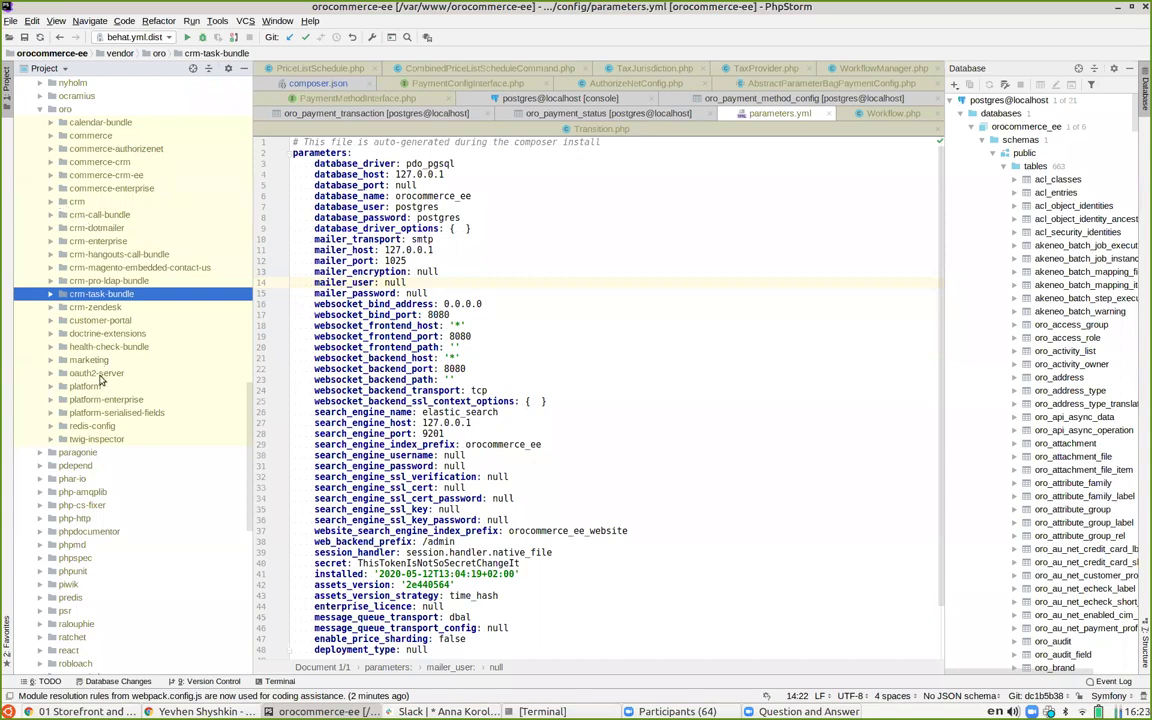
click(80, 134)
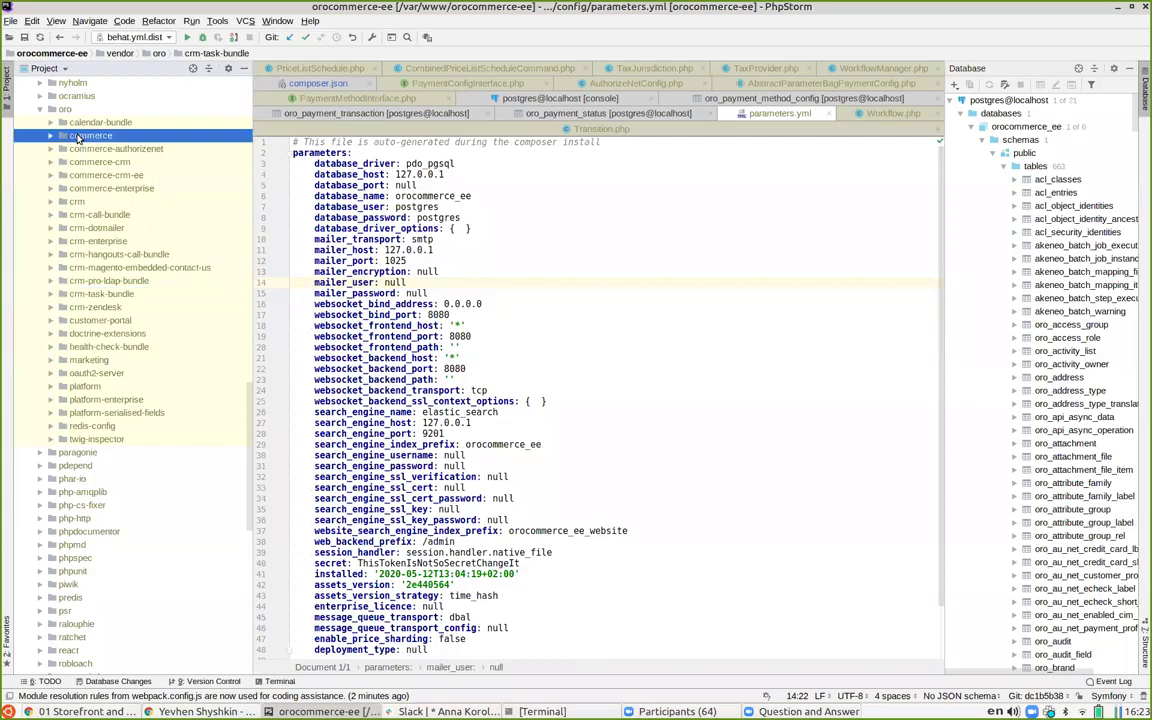
ctrl+click(103, 321)
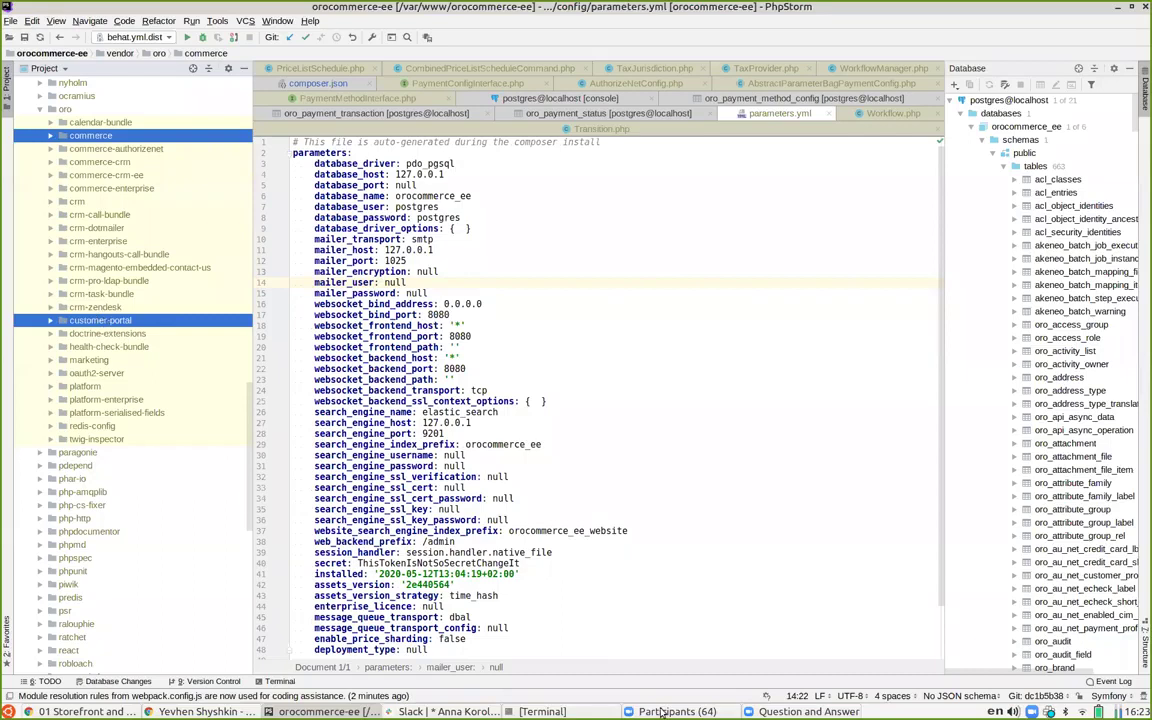
Switch to the 01 Storefront and Websites - Theory deck in Chrome and present it from the Storefront routing slide
click(118, 711)
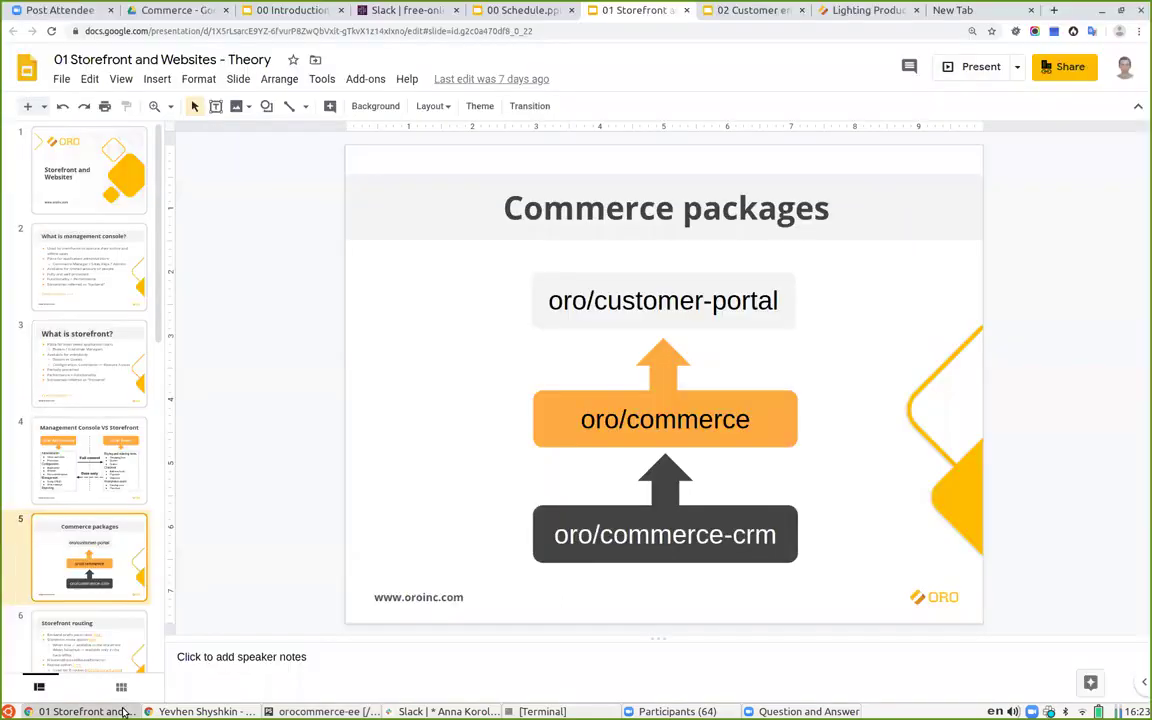
scroll(113, 398, down, 1)
scroll(113, 398, down, 1)
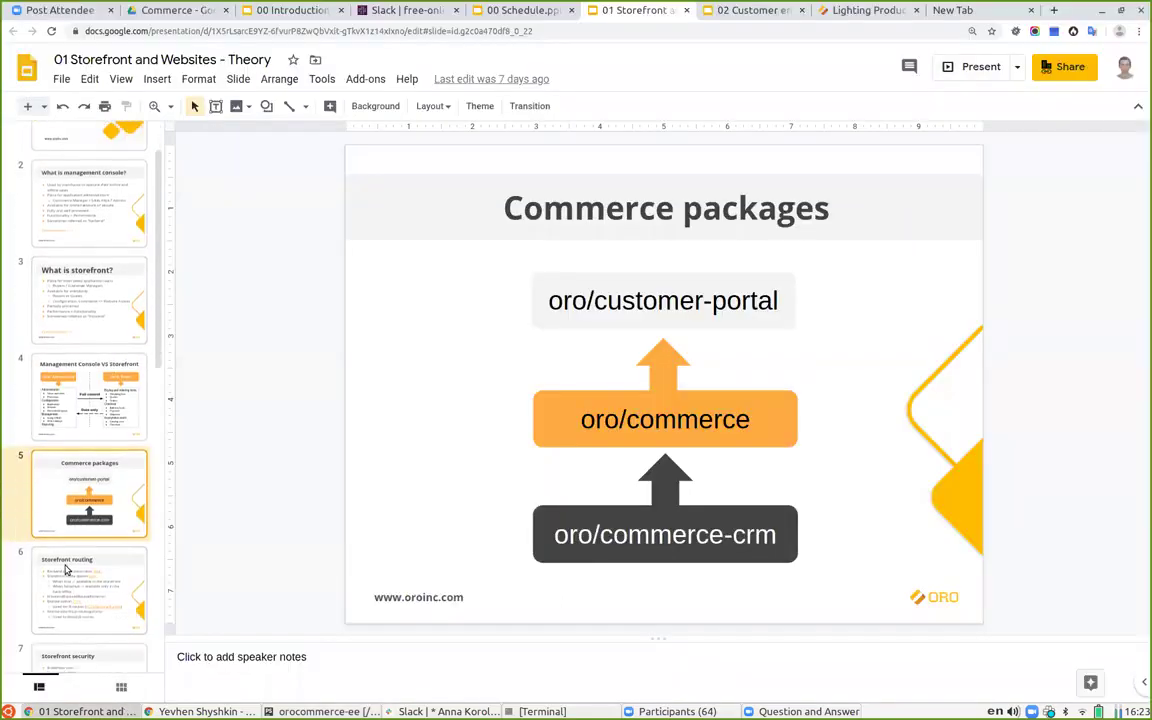
click(66, 569)
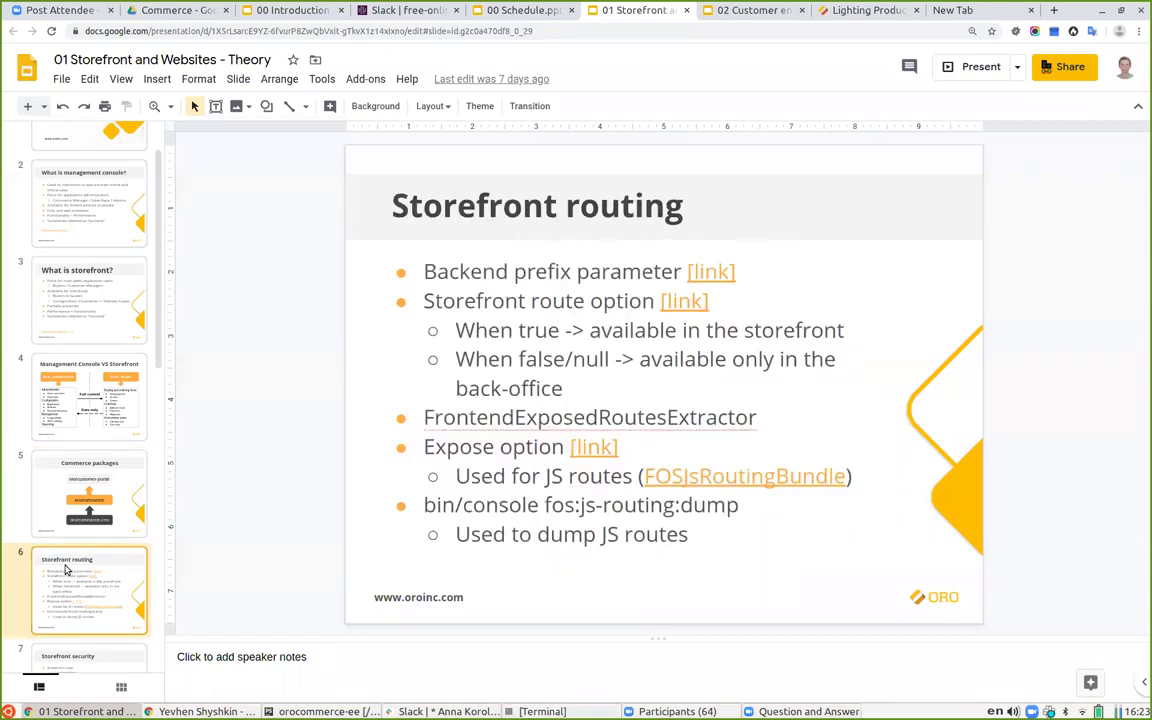
click(975, 69)
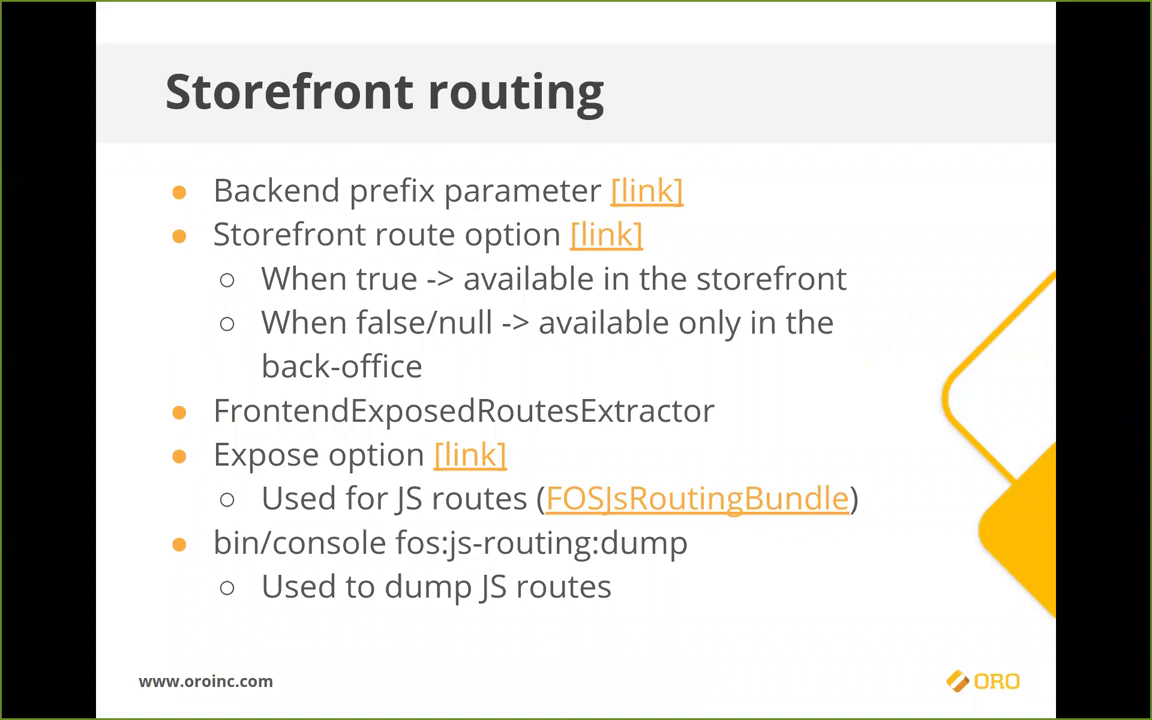
Open the slide's backend prefix parameter link and highlight the web_backend_prefix line and its '/admin' value in parameters.yml.dist
click(646, 190)
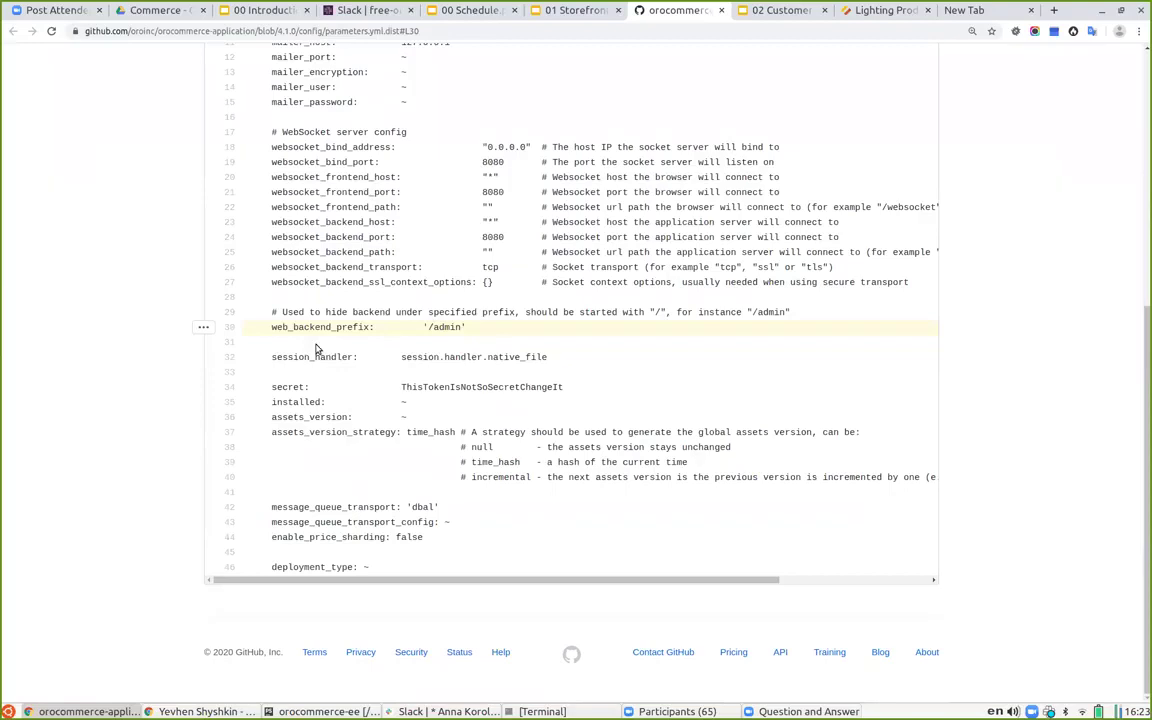
drag(270, 327, 466, 328)
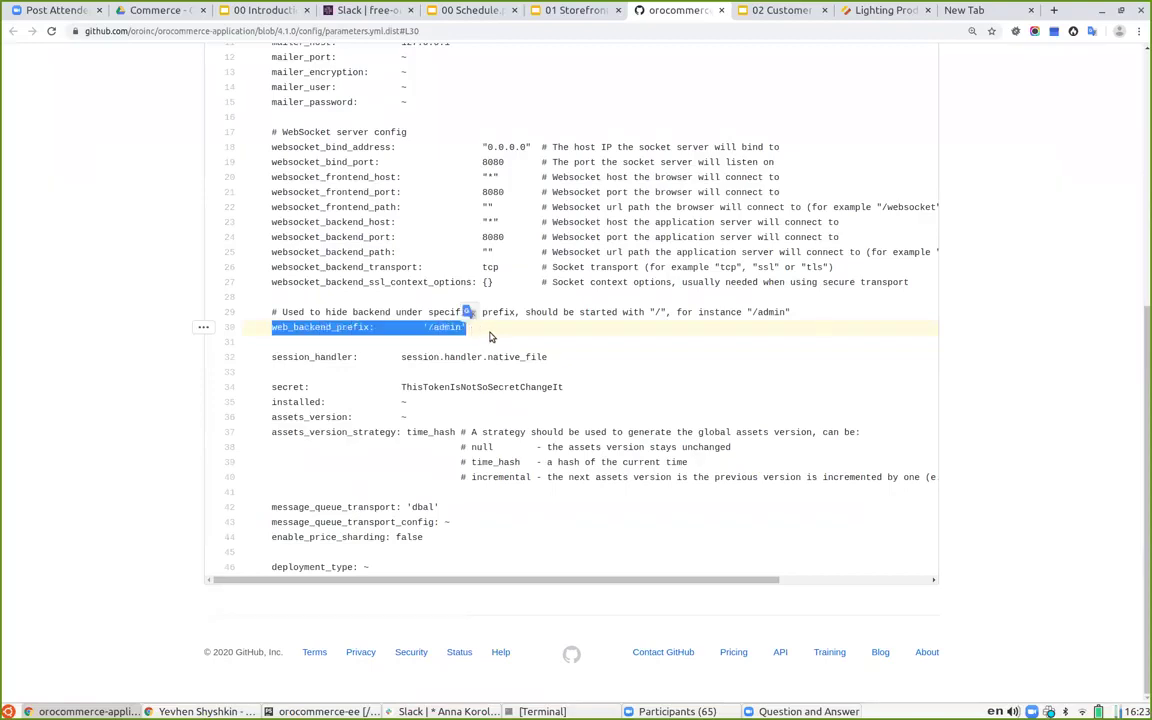
click(527, 316)
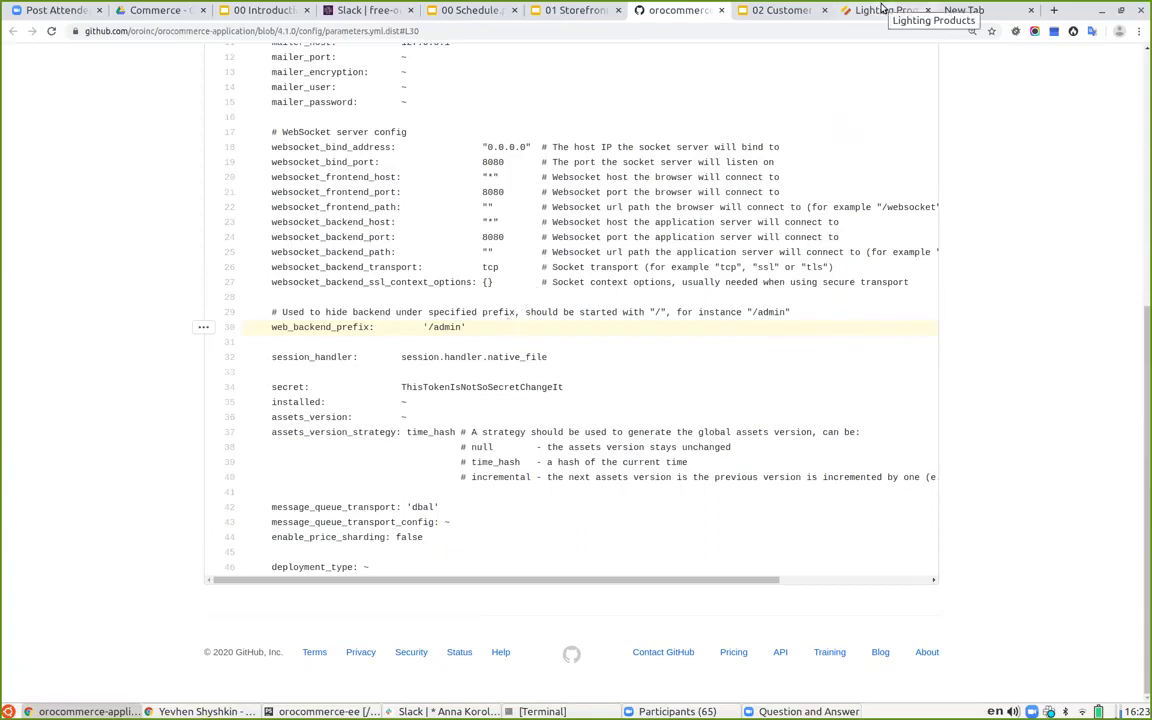
drag(427, 327, 461, 340)
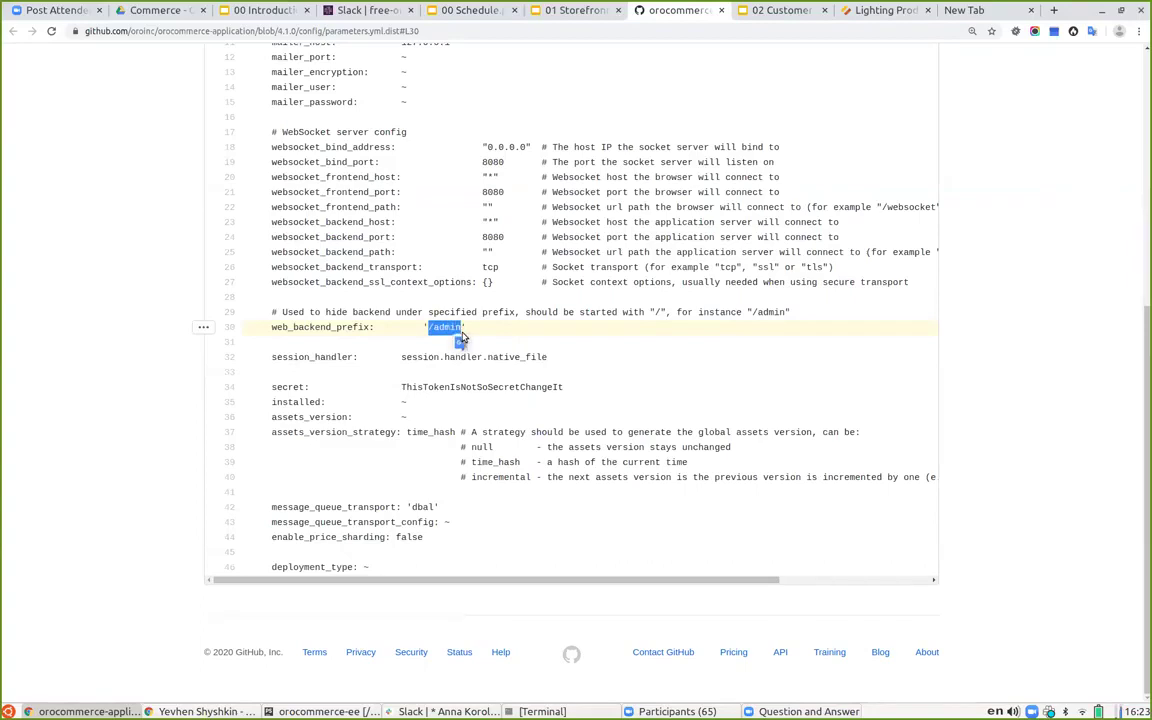
drag(461, 340, 460, 311)
double_click(446, 327)
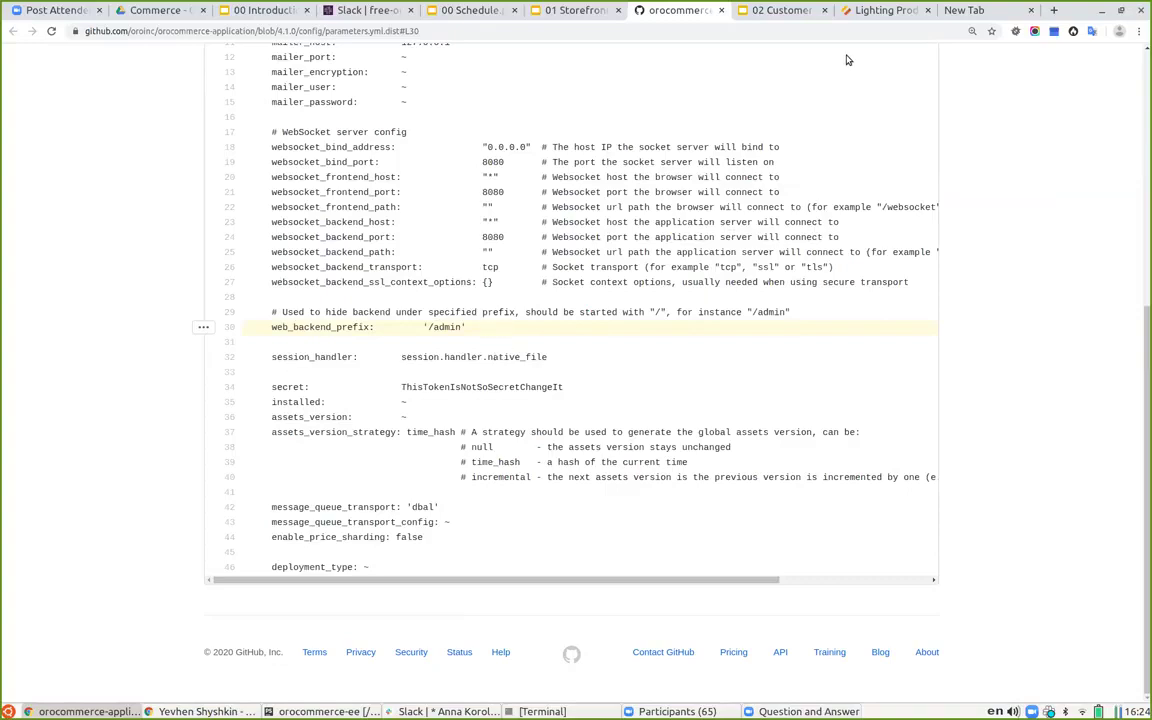
Open the OroCommerce back-office at orocommerce.ee.local/admin from the storefront page and highlight the /admin/ part of the address
click(872, 14)
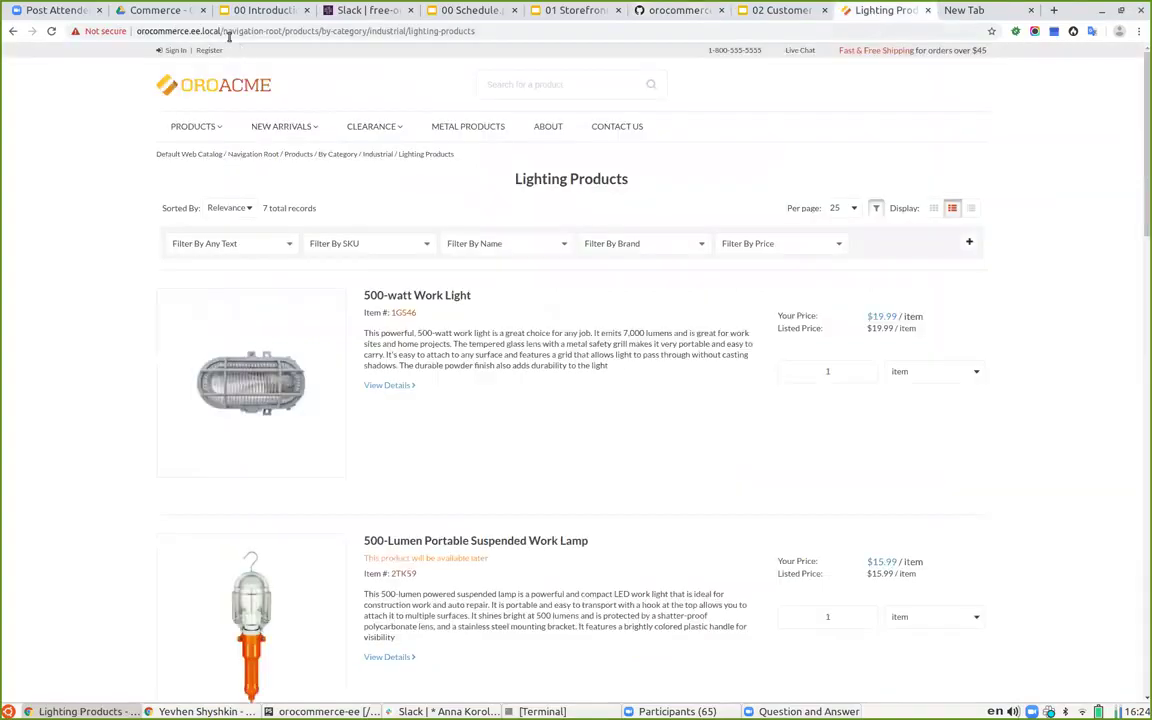
drag(223, 31, 854, 97)
text(/admi)
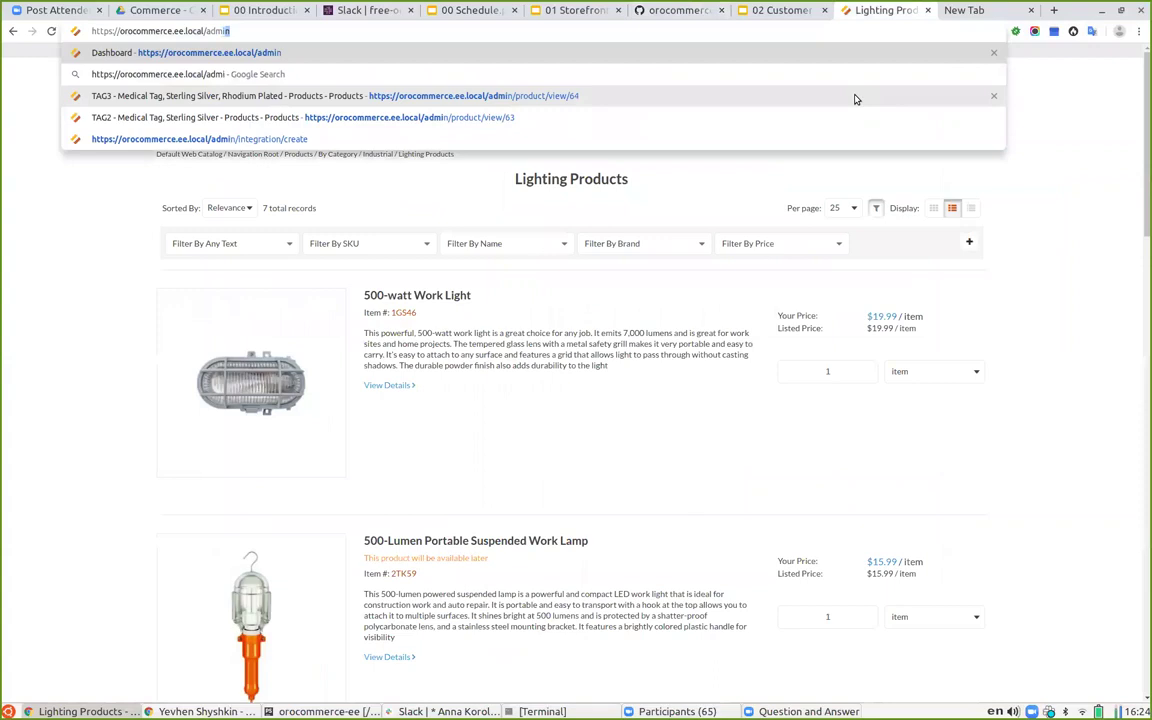
key(Return)
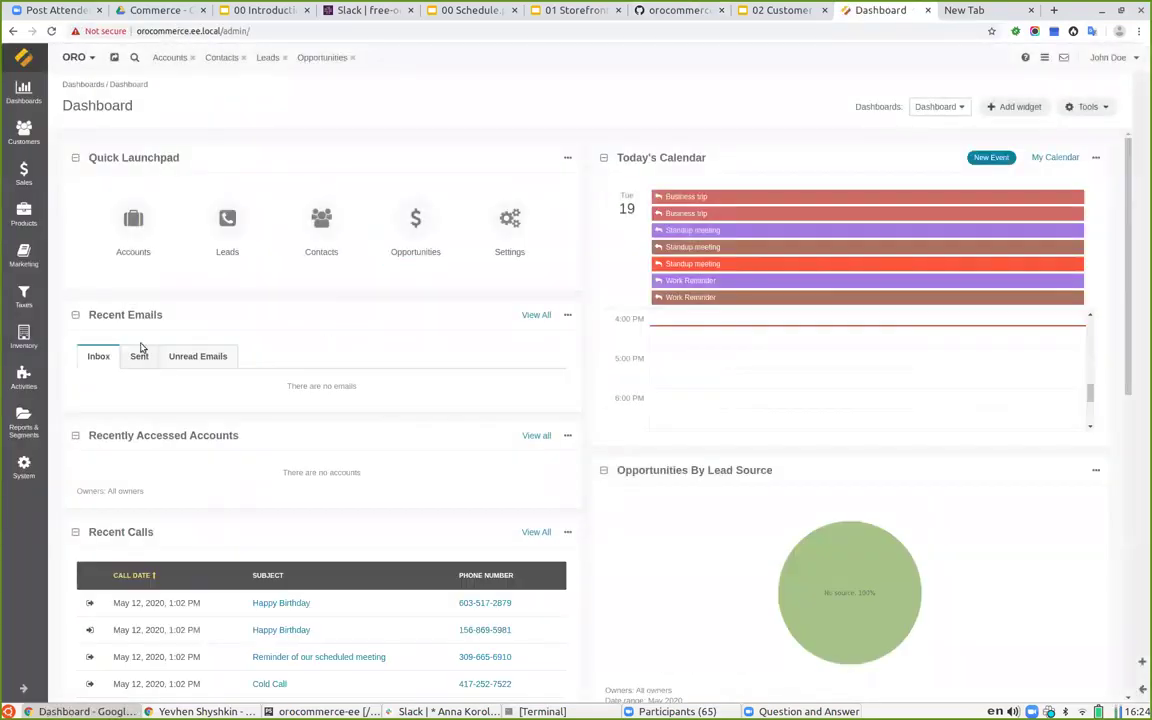
drag(248, 31, 266, 142)
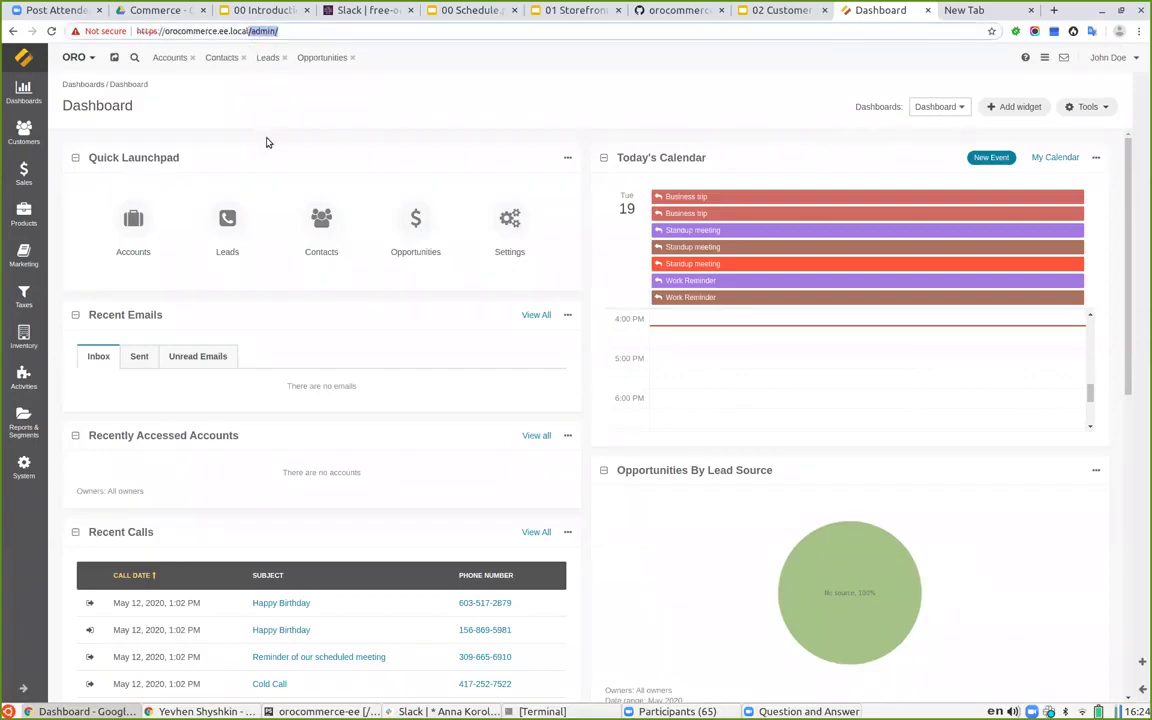
Return to parameters.yml.dist on GitHub and highlight the web_backend_prefix line again
click(656, 12)
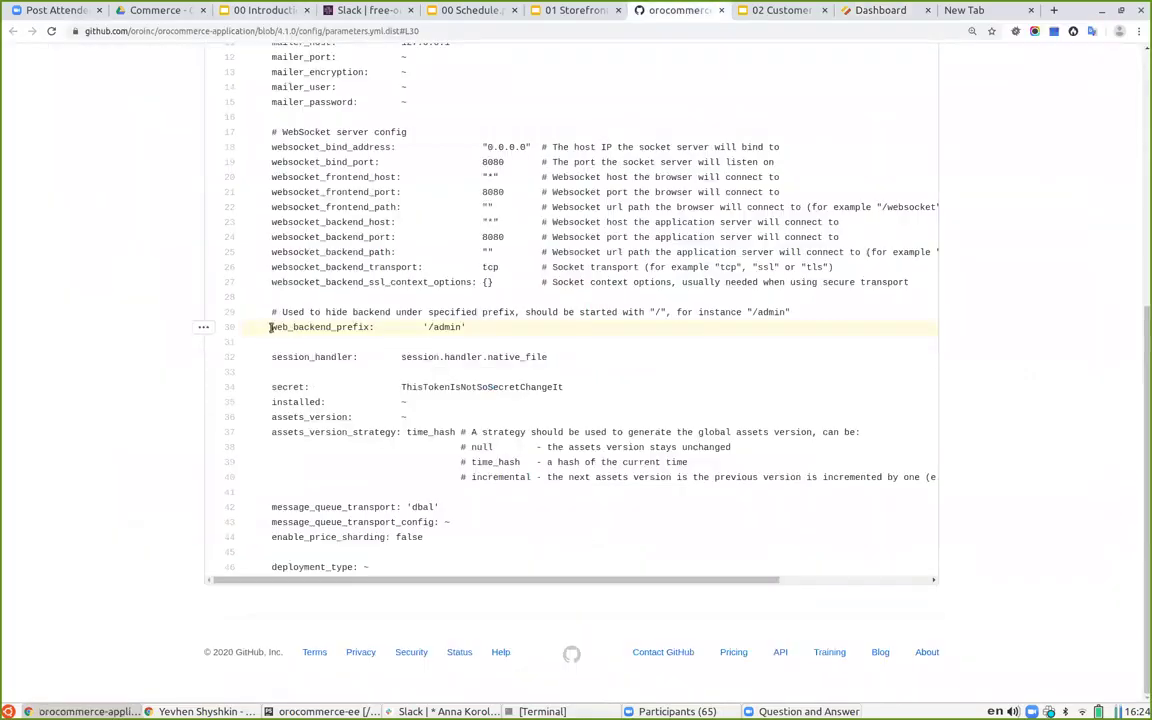
drag(270, 327, 483, 327)
click(485, 330)
Open the Storefront route option link from the slide and highlight the frontend: true option of oro_product_frontend_product in routing.yml
click(518, 12)
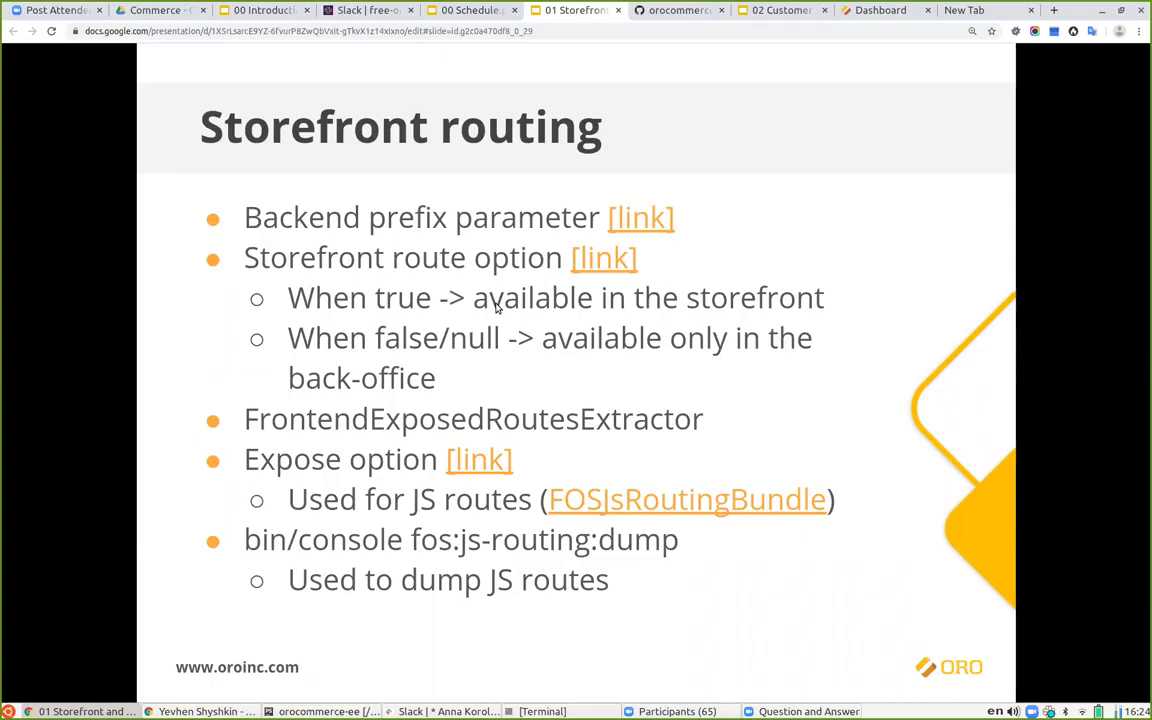
click(594, 261)
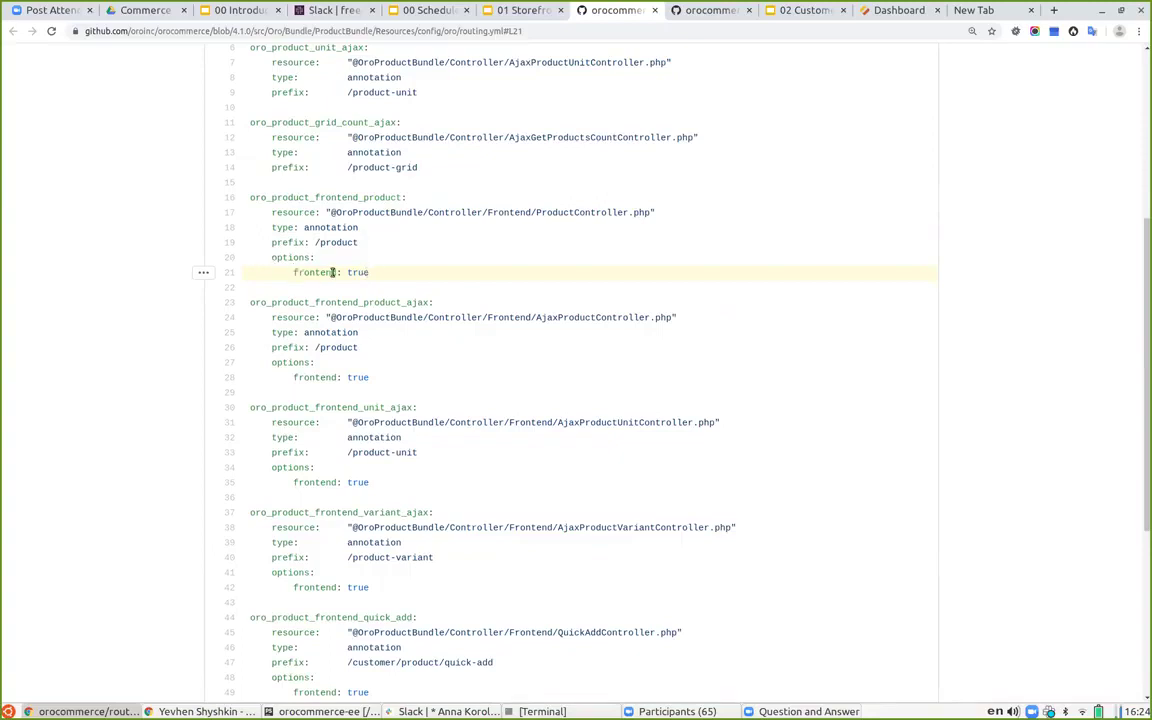
drag(370, 273, 249, 262)
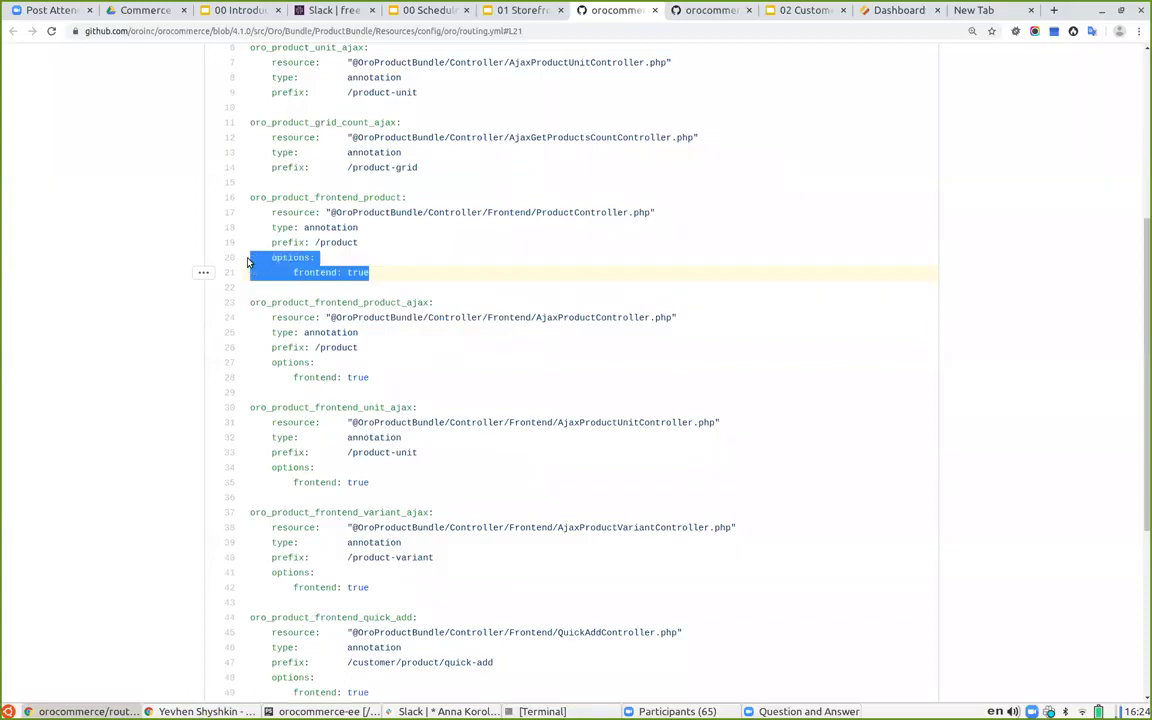
click(490, 272)
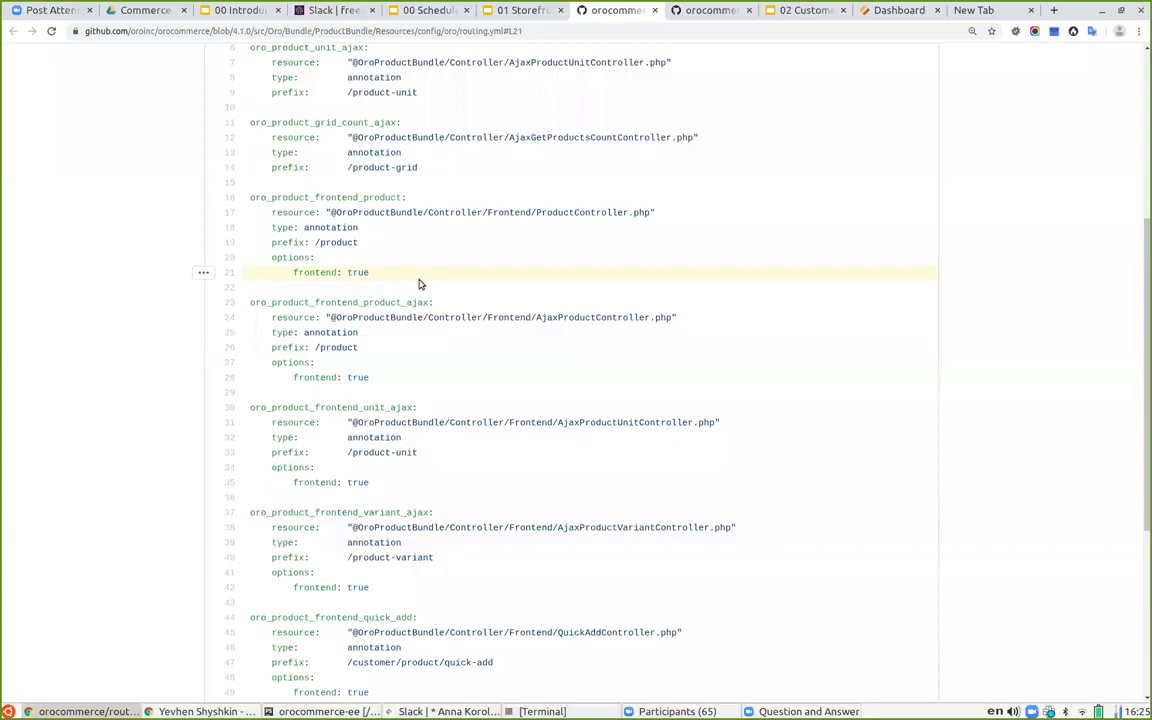
Highlight the oro_product_grid_count_ajax route in routing.yml as an example without the frontend option
scroll(442, 296, up, 1)
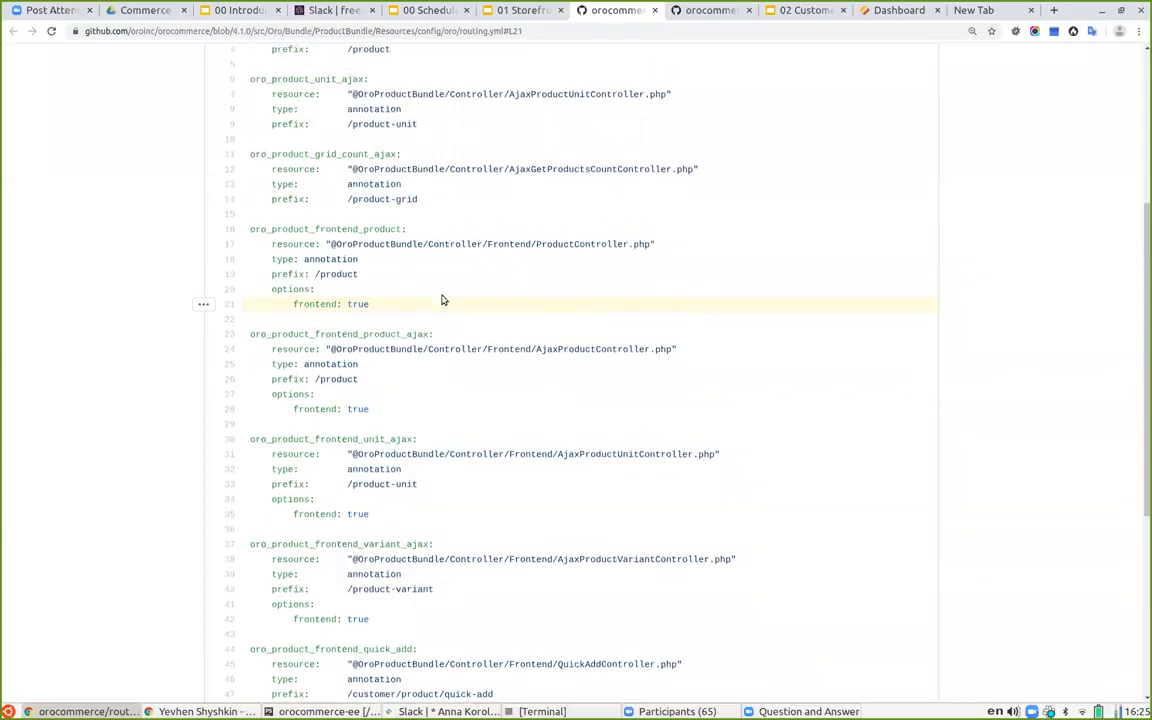
scroll(443, 299, up, 1)
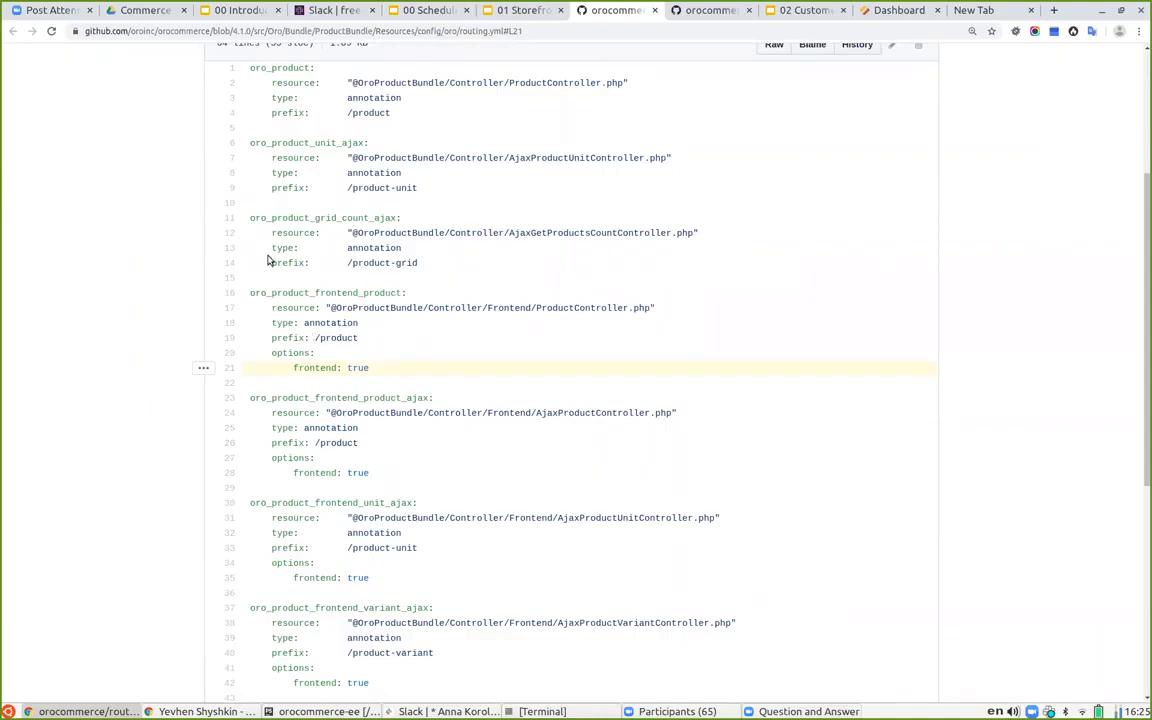
drag(229, 196, 445, 280)
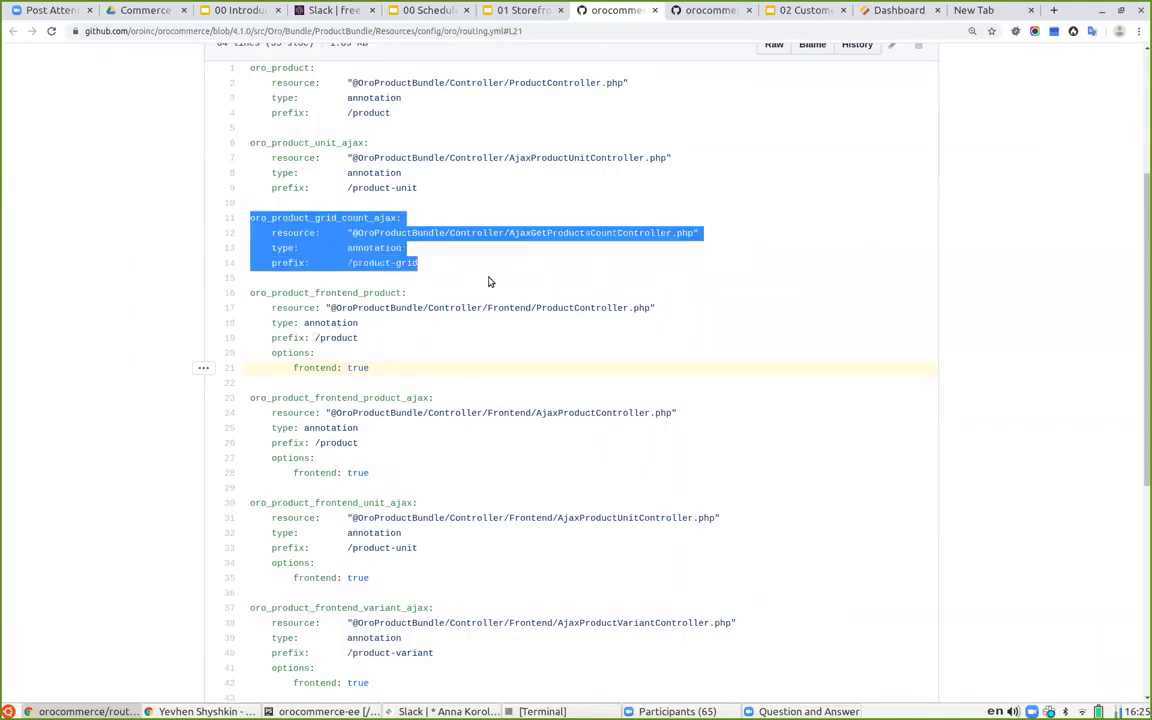
click(434, 250)
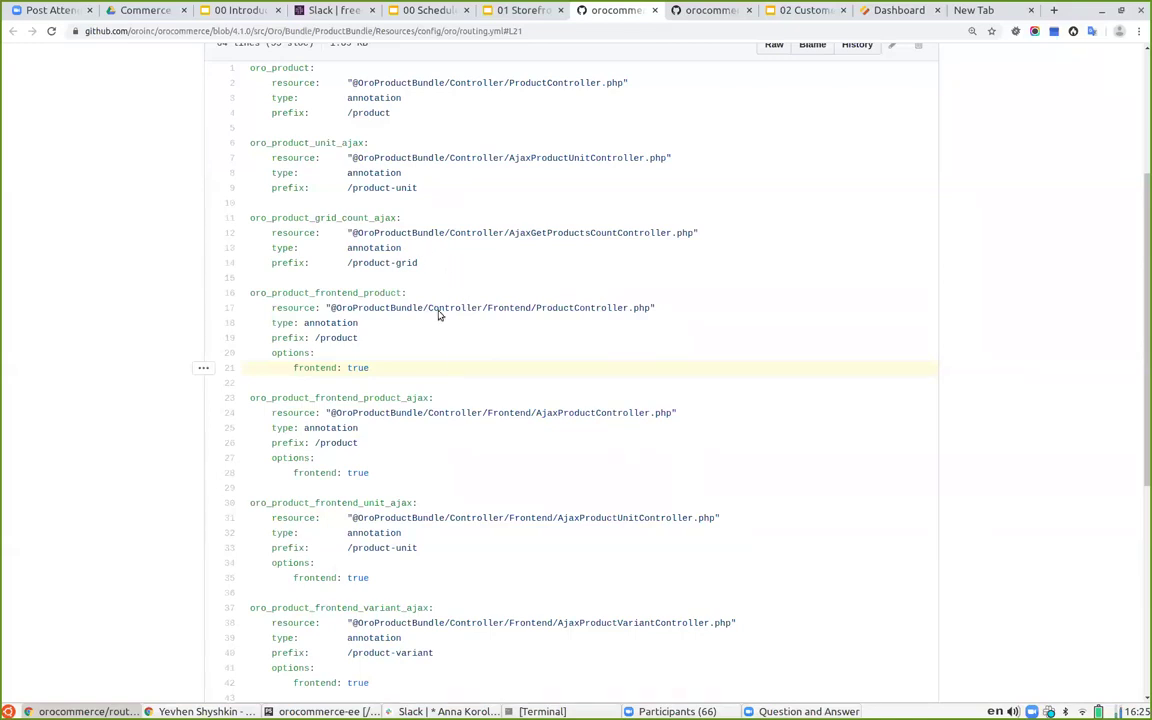
Return to the Storefront routing slide, leave the presentation and copy the class name FrontendExposedRoutesExtractor
click(527, 13)
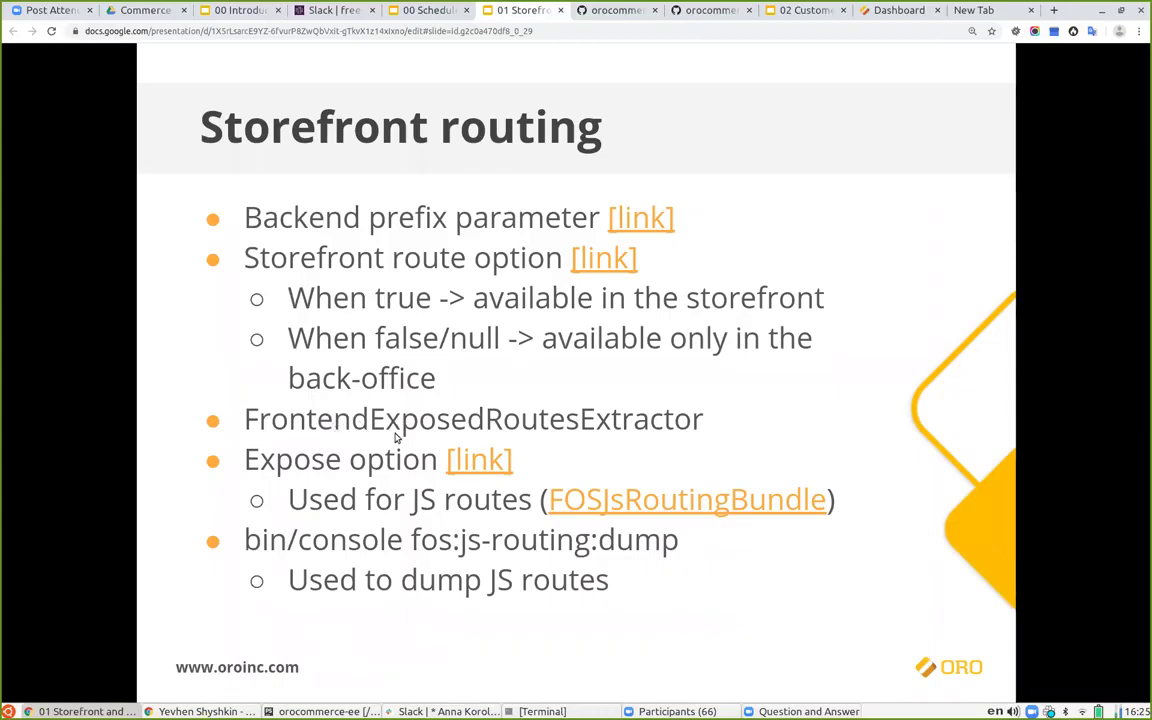
key(Escape)
double_click(501, 417)
key(ctrl+c)
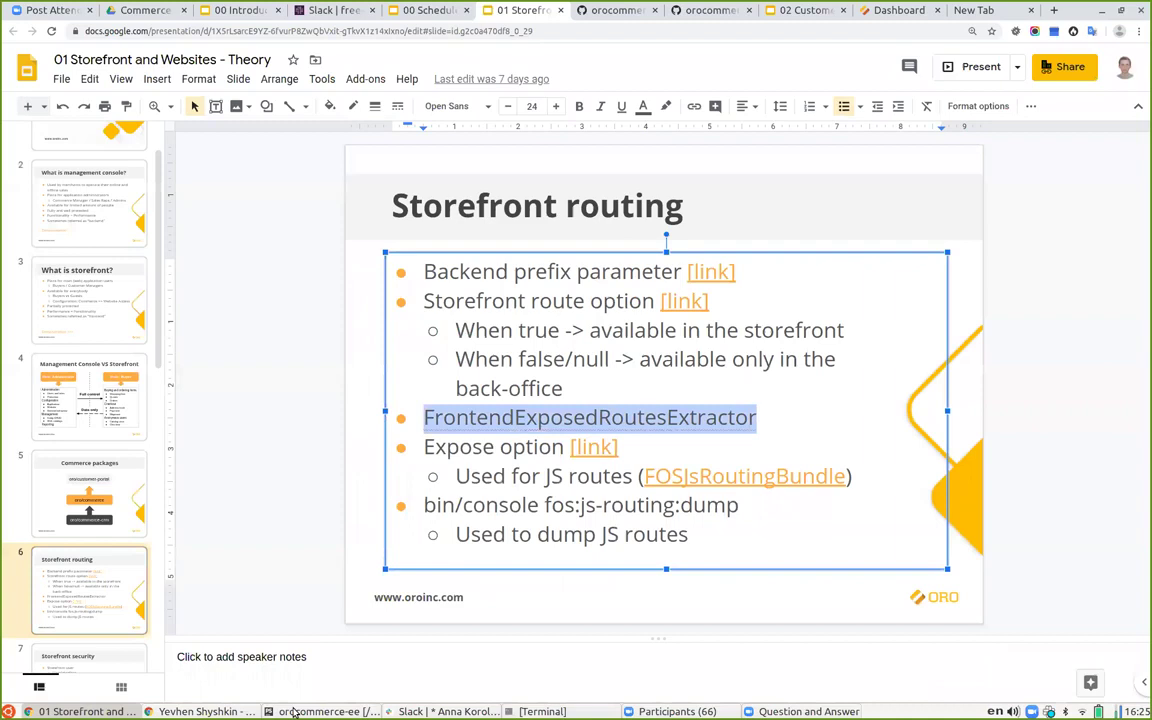
Switch to PhpStorm, open the FrontendExposedRoutesExtractor class by its copied name and highlight 'frontend' in the hasOption check
key(alt+Tab)
key(ctrl+n)
key(ctrl+v)
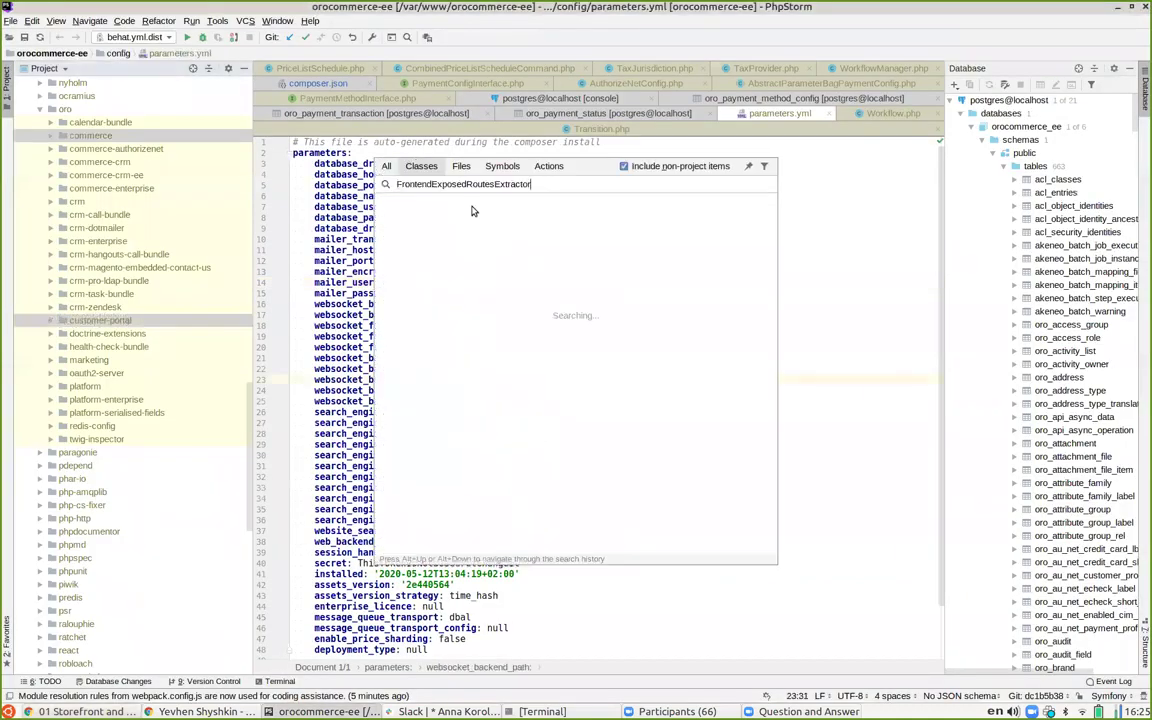
key(Return)
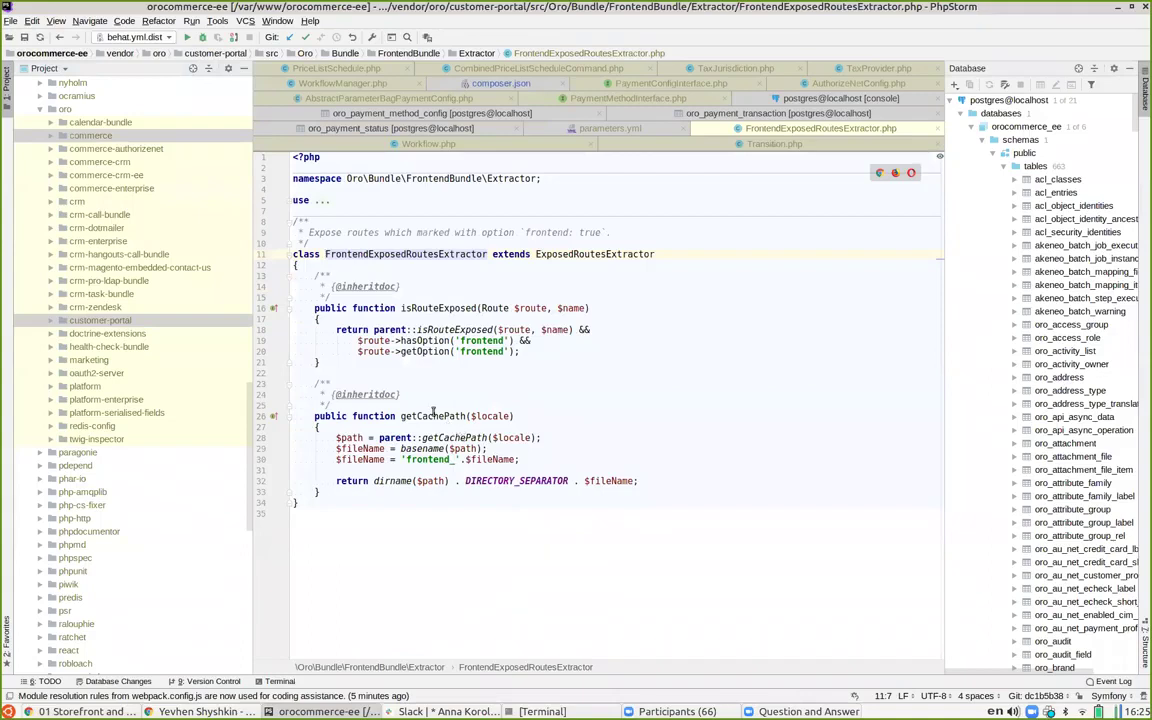
drag(456, 340, 512, 340)
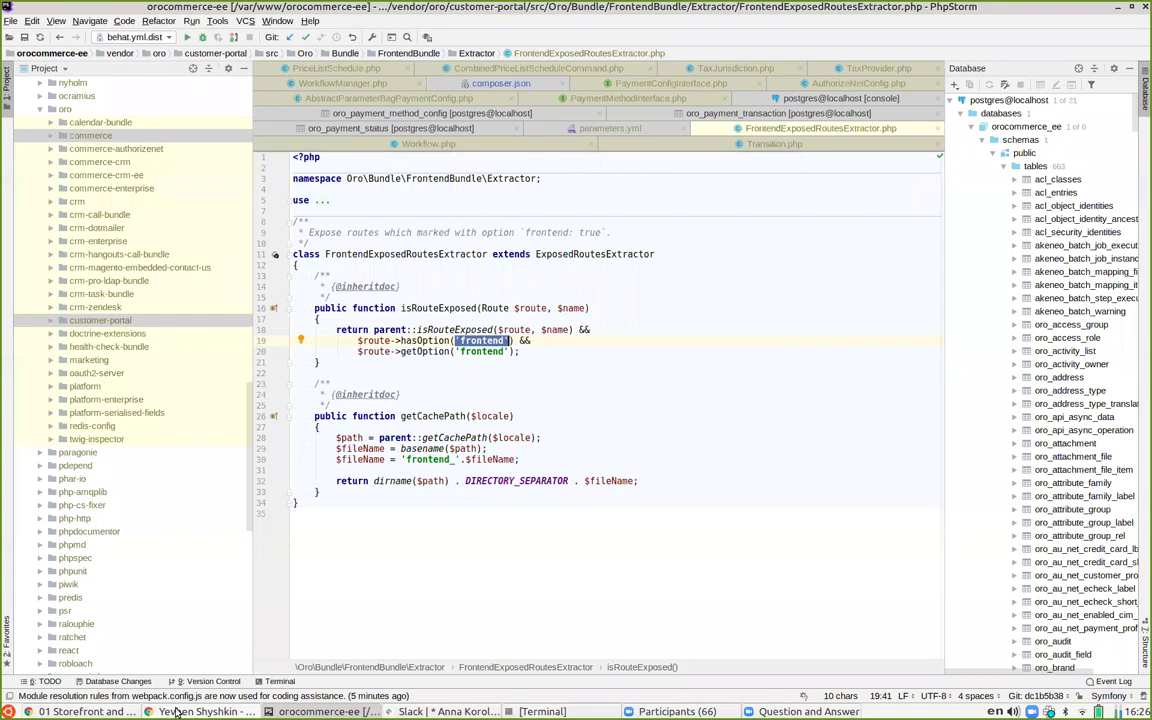
Switch to Chrome, present the Storefront routing slide, and highlight options={"expose"=true} in the controller behind its Expose option link
click(108, 712)
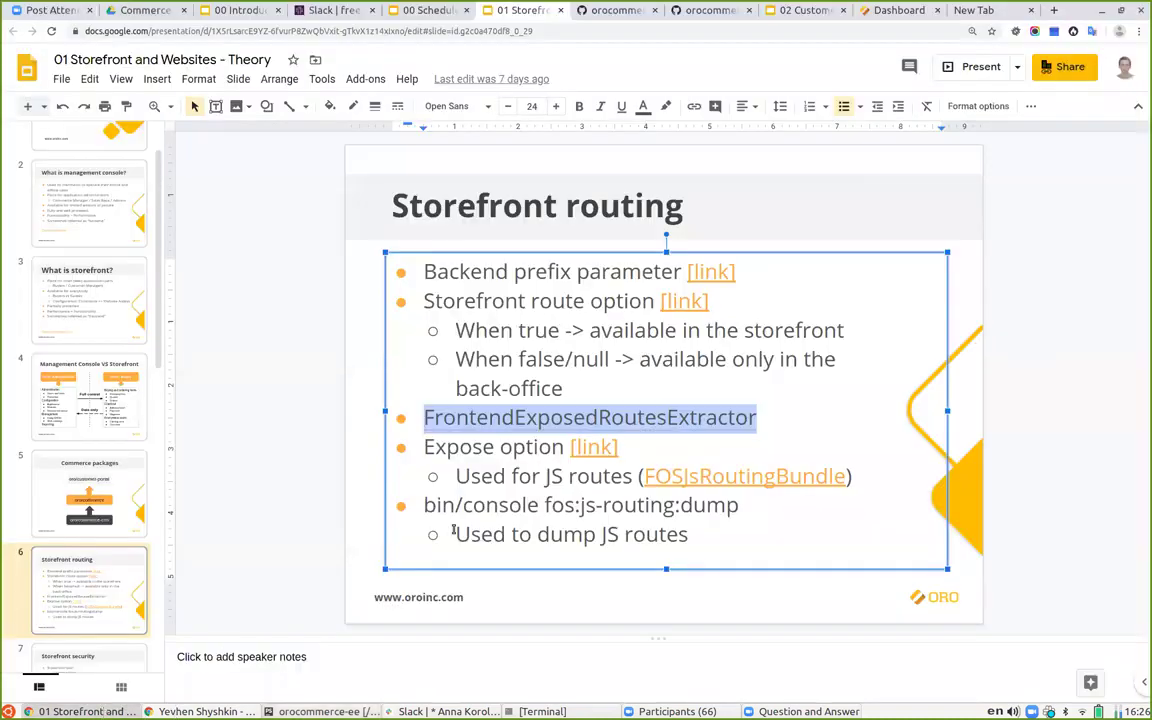
click(973, 70)
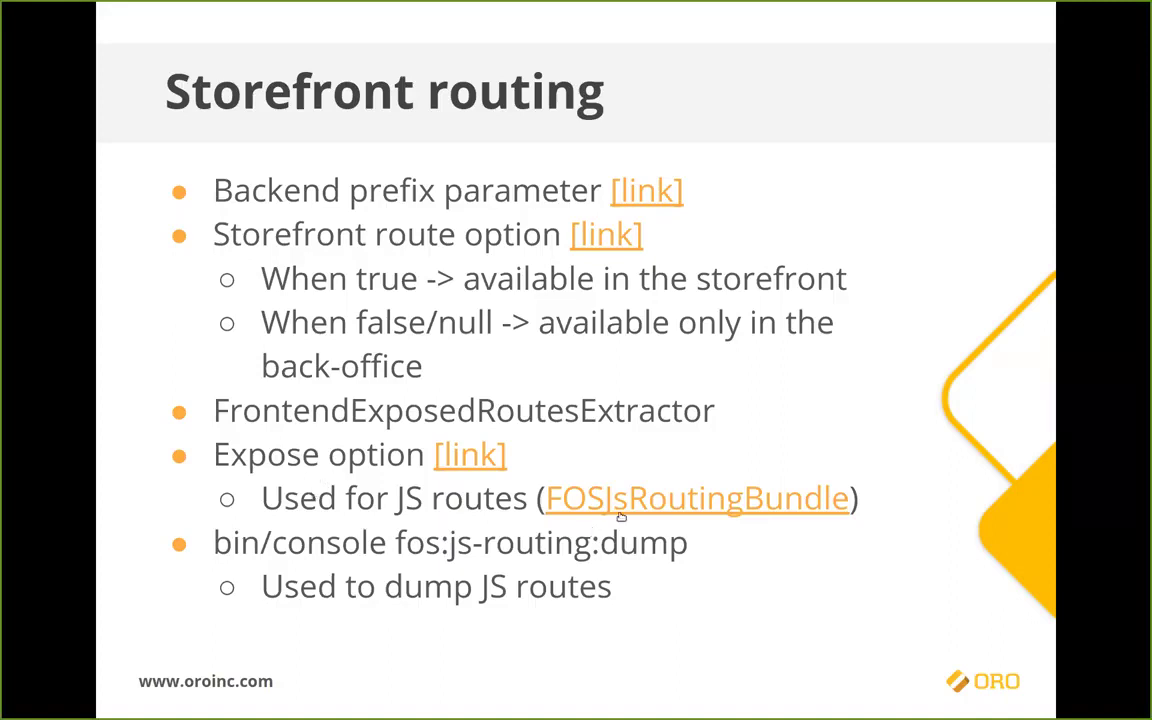
click(472, 458)
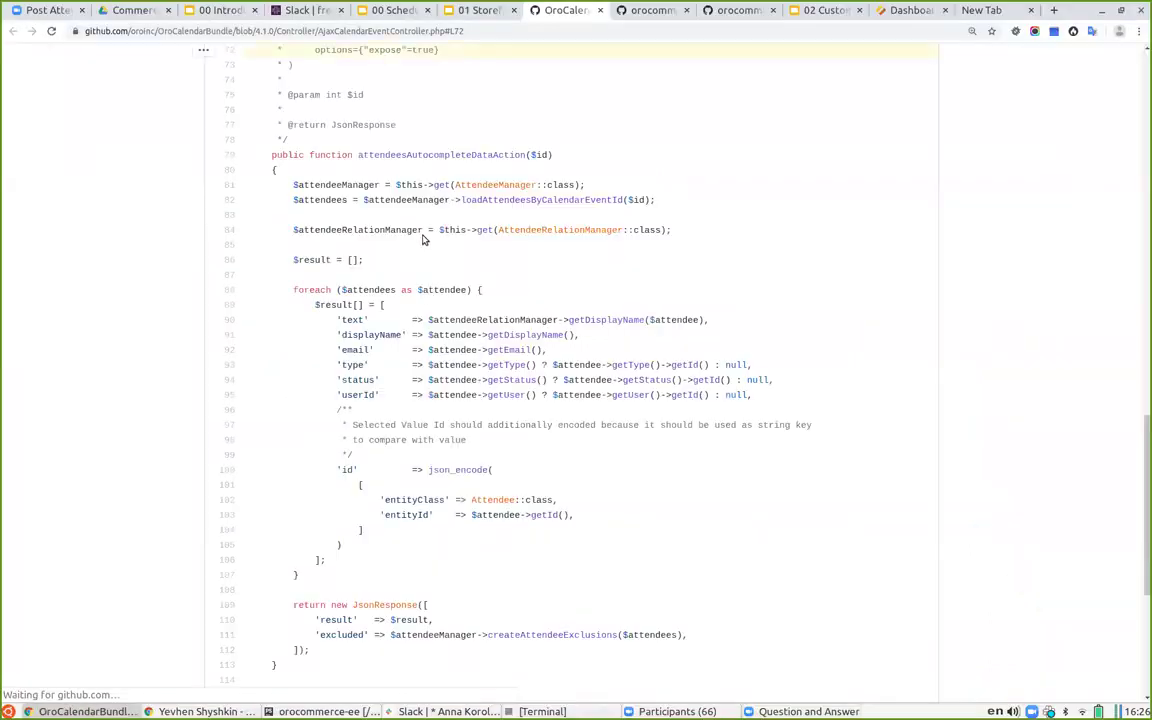
scroll(465, 272, up, 4)
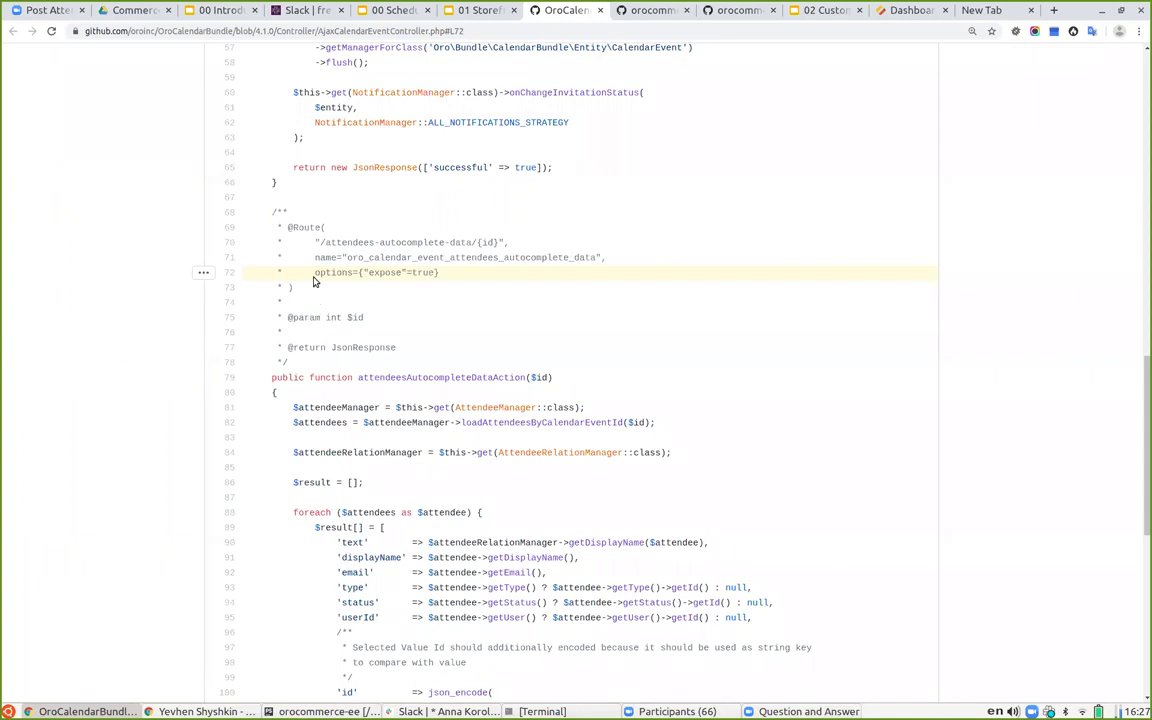
drag(315, 272, 445, 275)
click(451, 276)
click(479, 11)
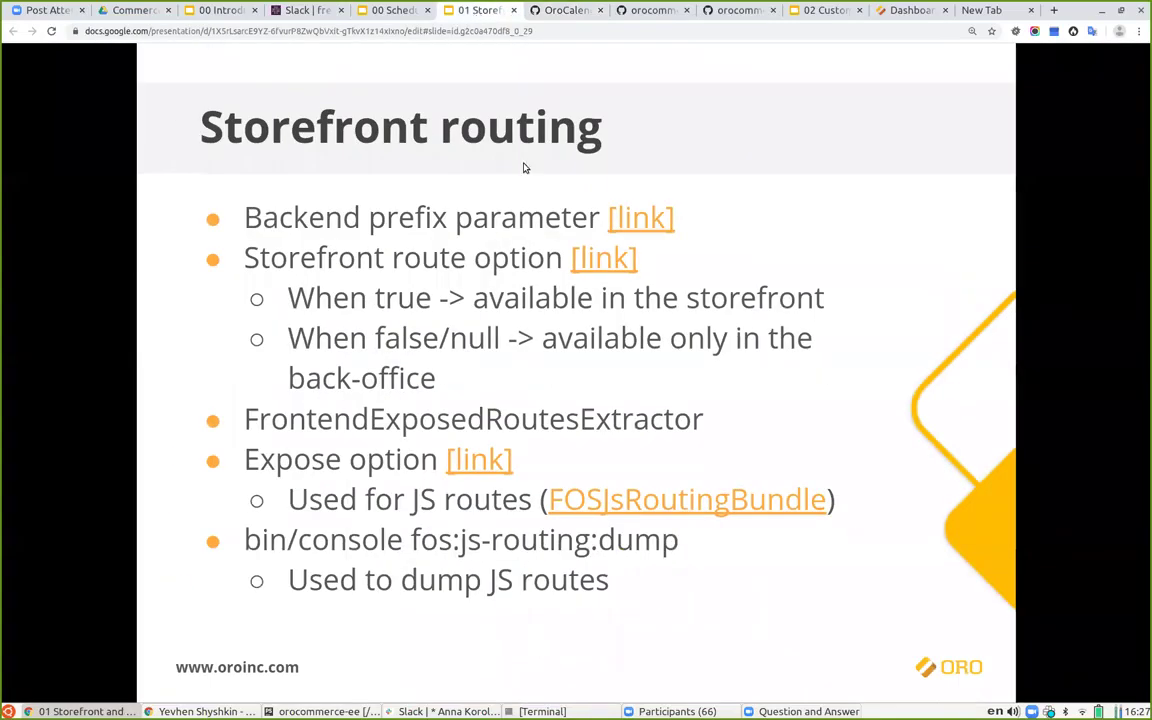
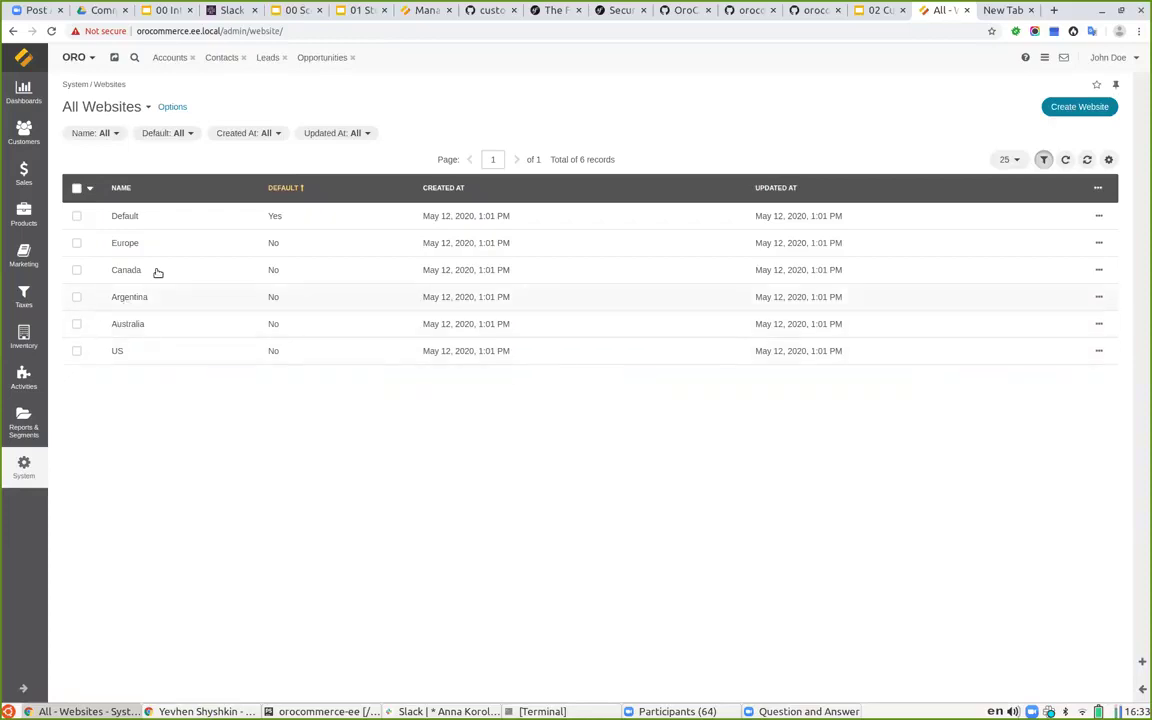
Open the Default website's record, look through its edit form and return to the record without saving
click(160, 216)
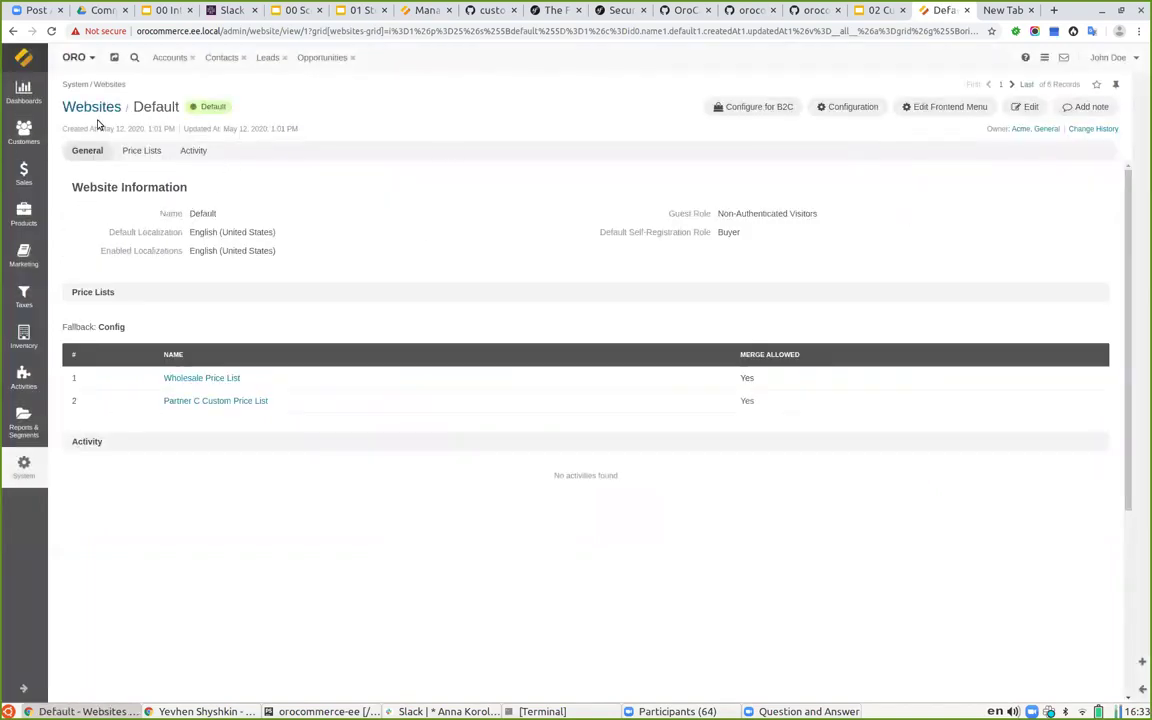
click(1022, 108)
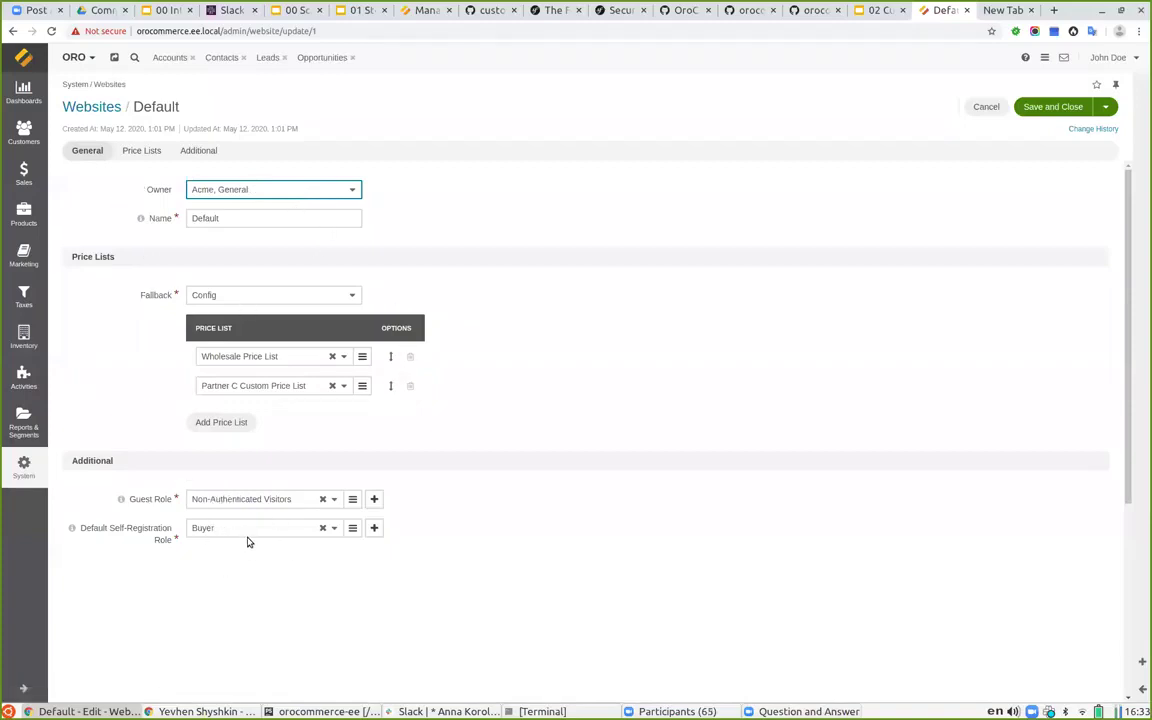
click(12, 33)
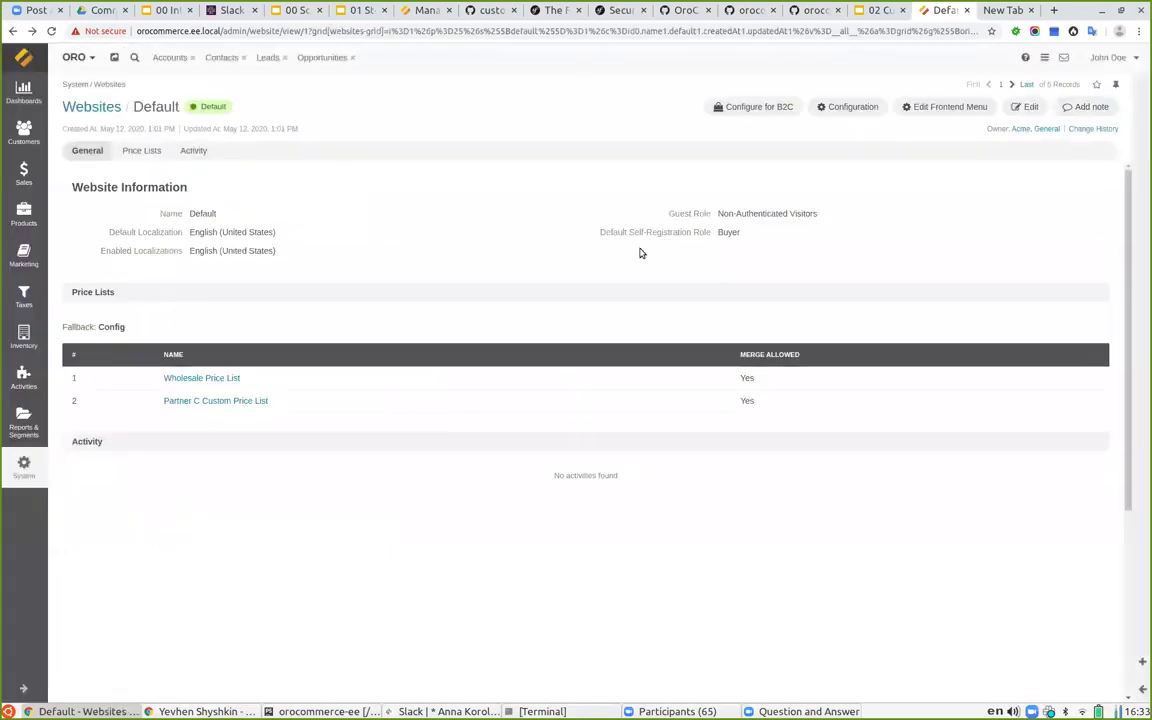
Open the Default website's Routing configuration and highlight the URL and Secure URL settings
click(849, 107)
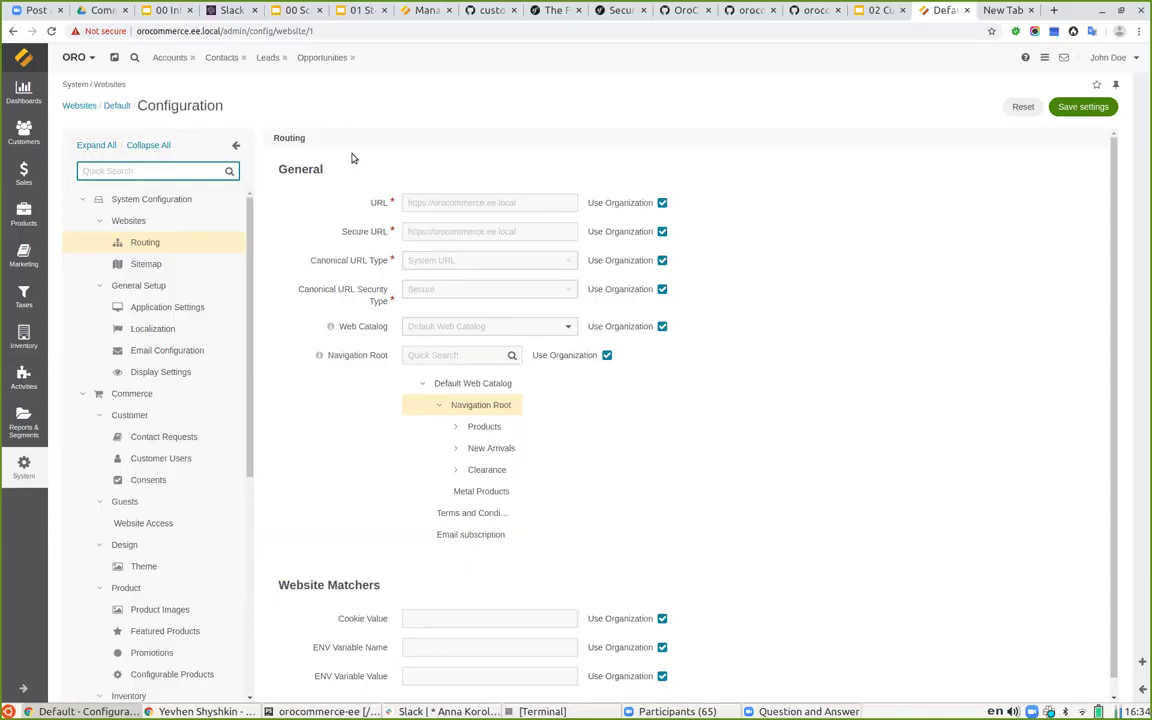
double_click(380, 203)
drag(310, 212, 341, 225)
click(385, 228)
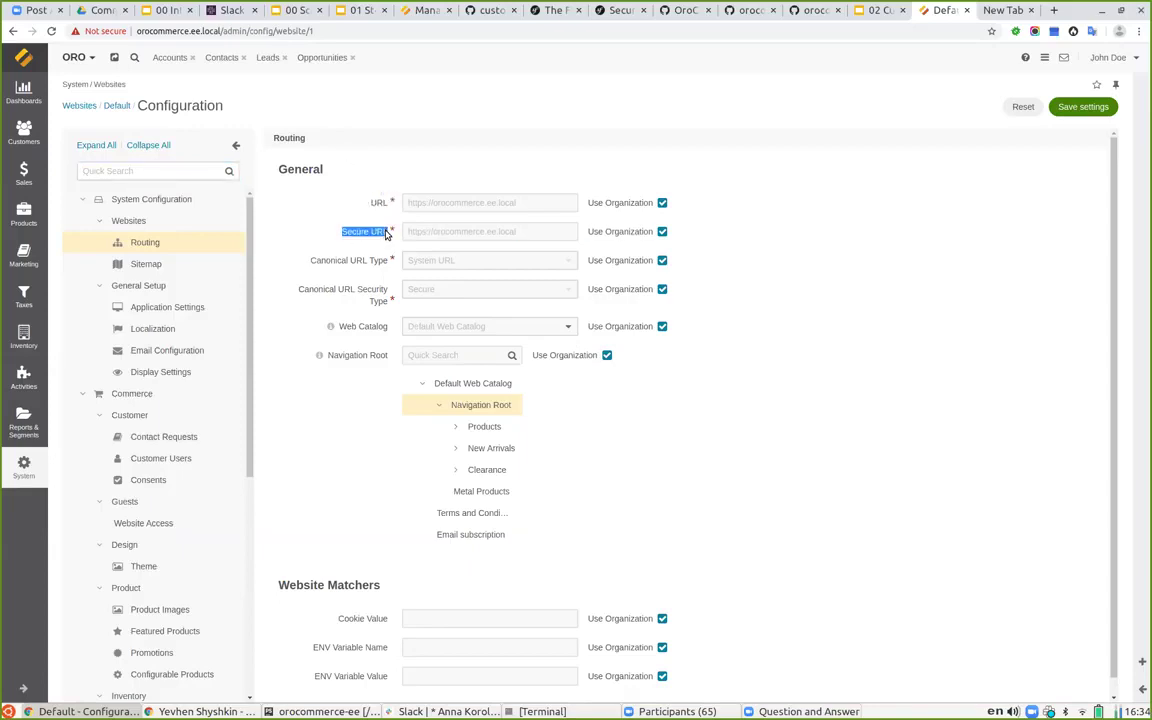
click(305, 219)
Turn off Use Organization for Canonical URL Type, view its System URL and Direct URL options, and restore Use Organization
click(662, 260)
click(501, 261)
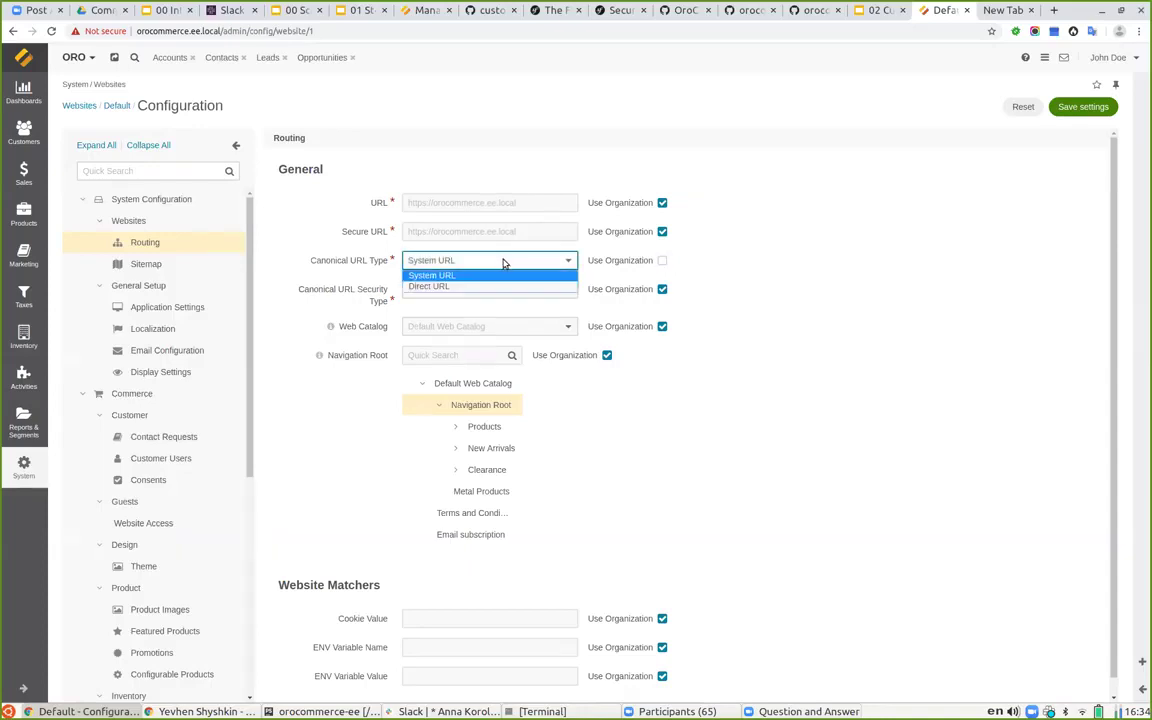
click(504, 262)
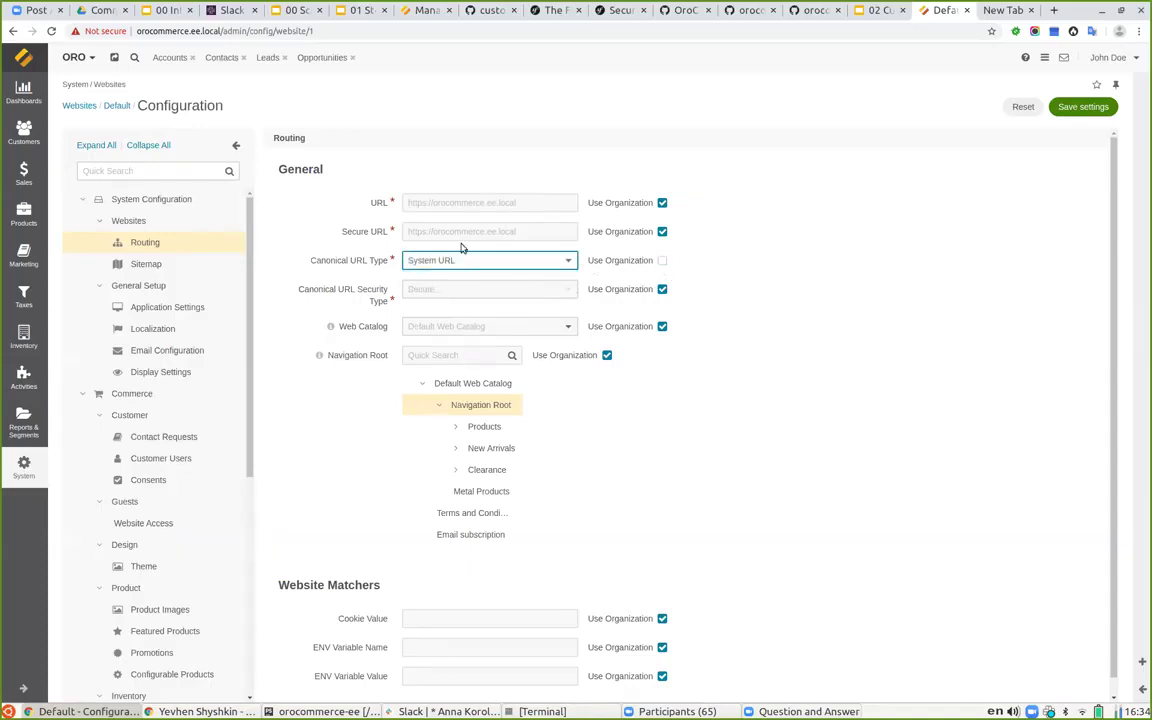
click(459, 262)
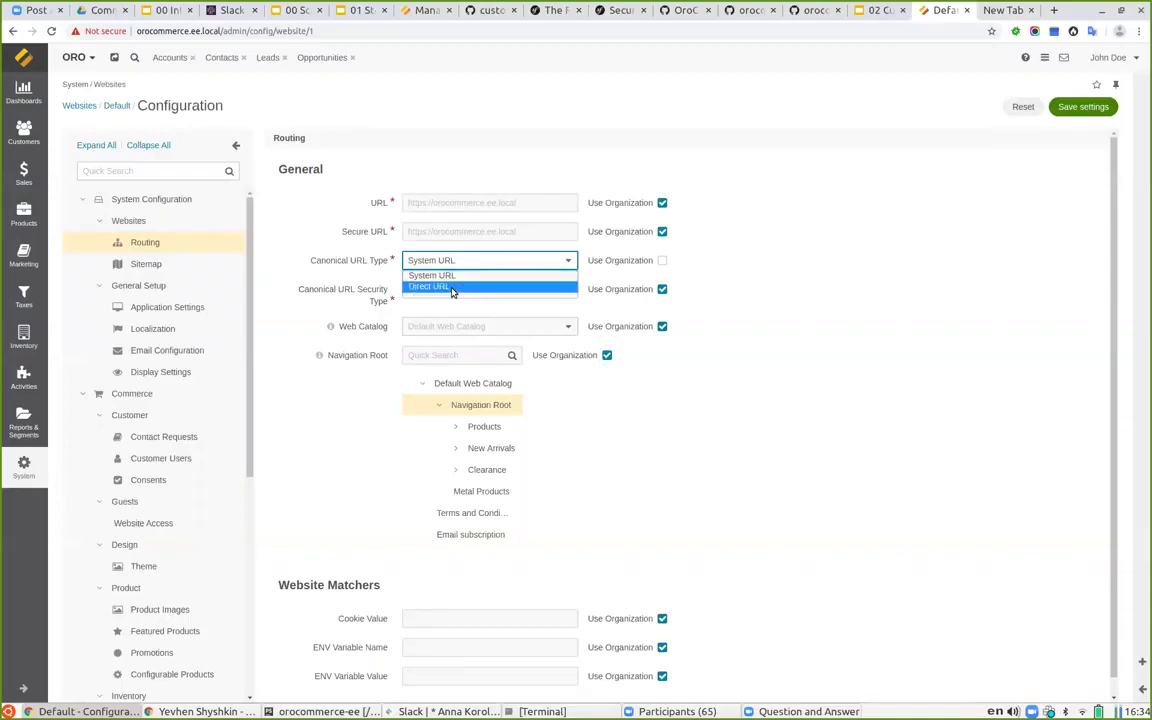
click(455, 261)
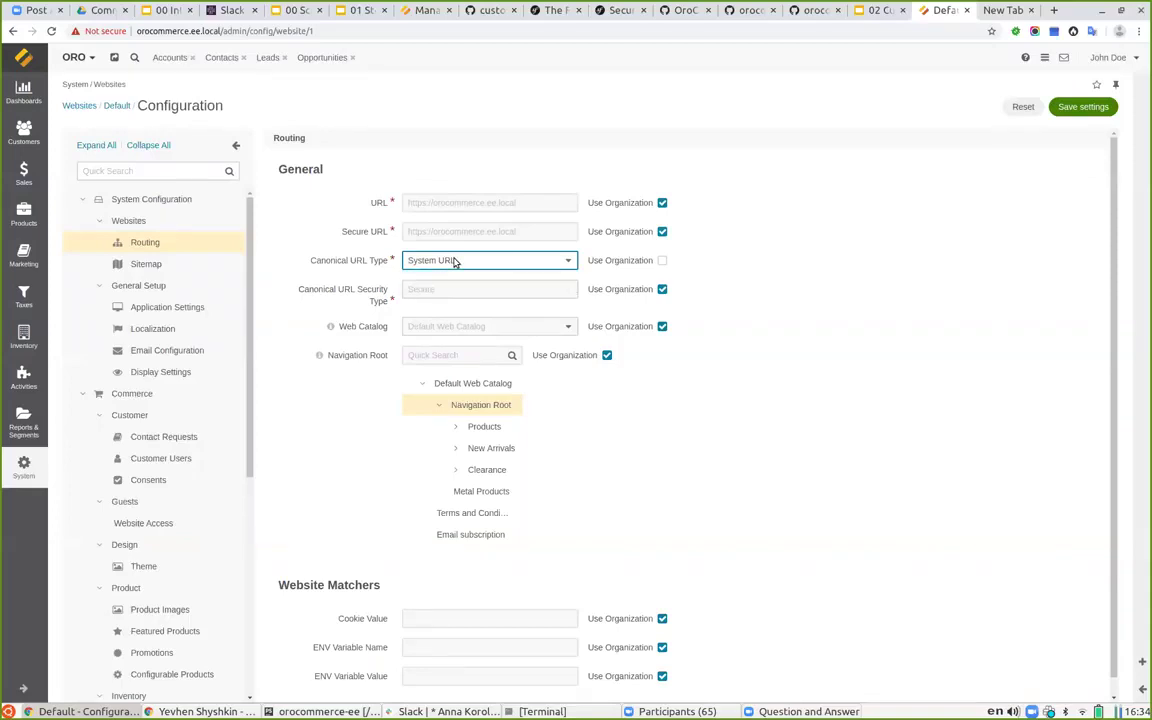
click(662, 260)
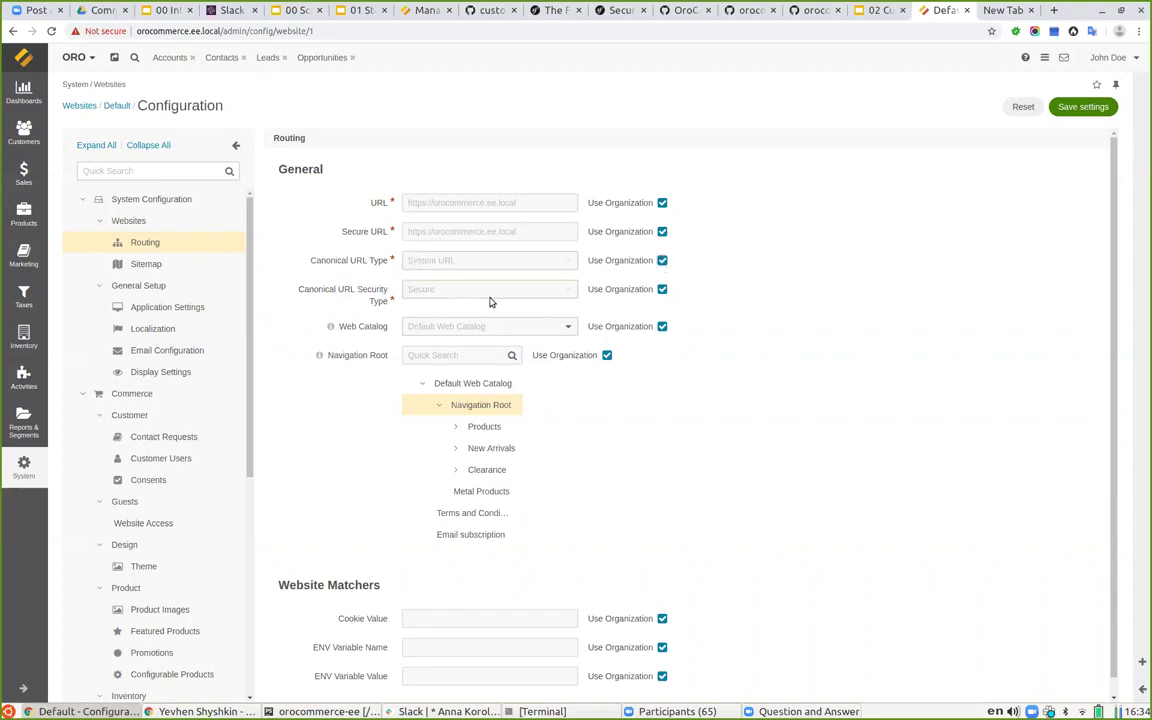
Examine the Canonical URL Security Type setting and the Website Matchers section of the Routing configuration
click(538, 288)
click(515, 295)
click(662, 289)
scroll(681, 380, down, 1)
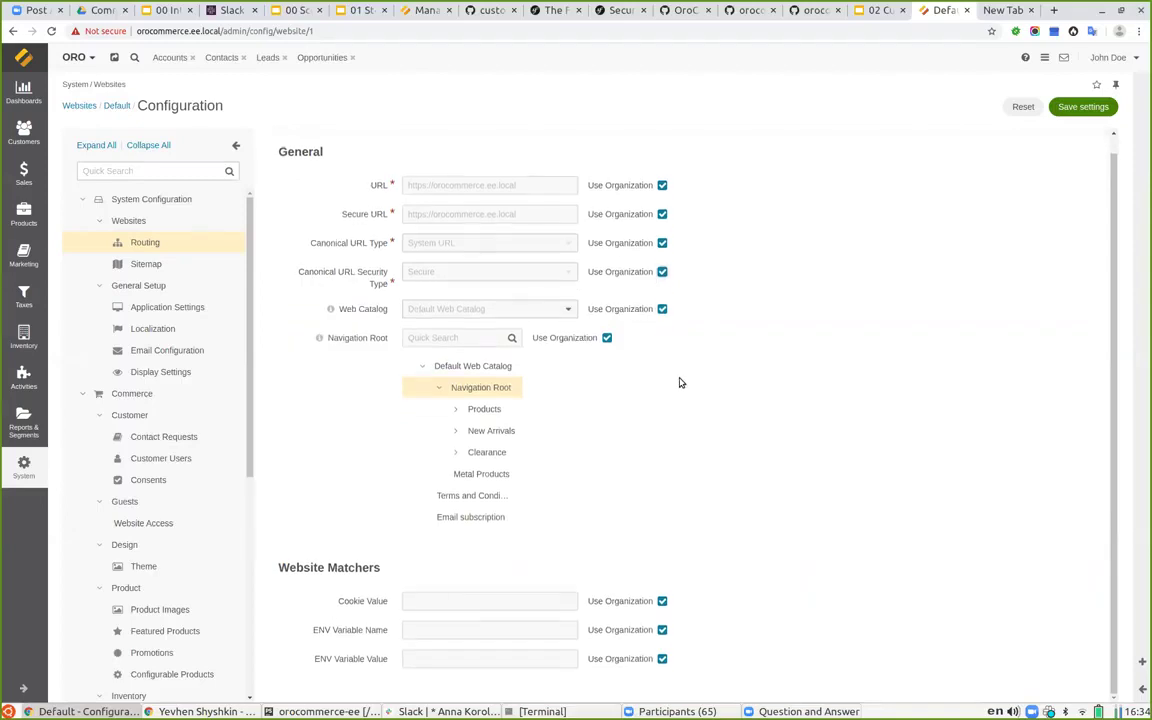
Open the Europe website's record from the websites list and go to its Routing configuration
scroll(681, 380, up, 1)
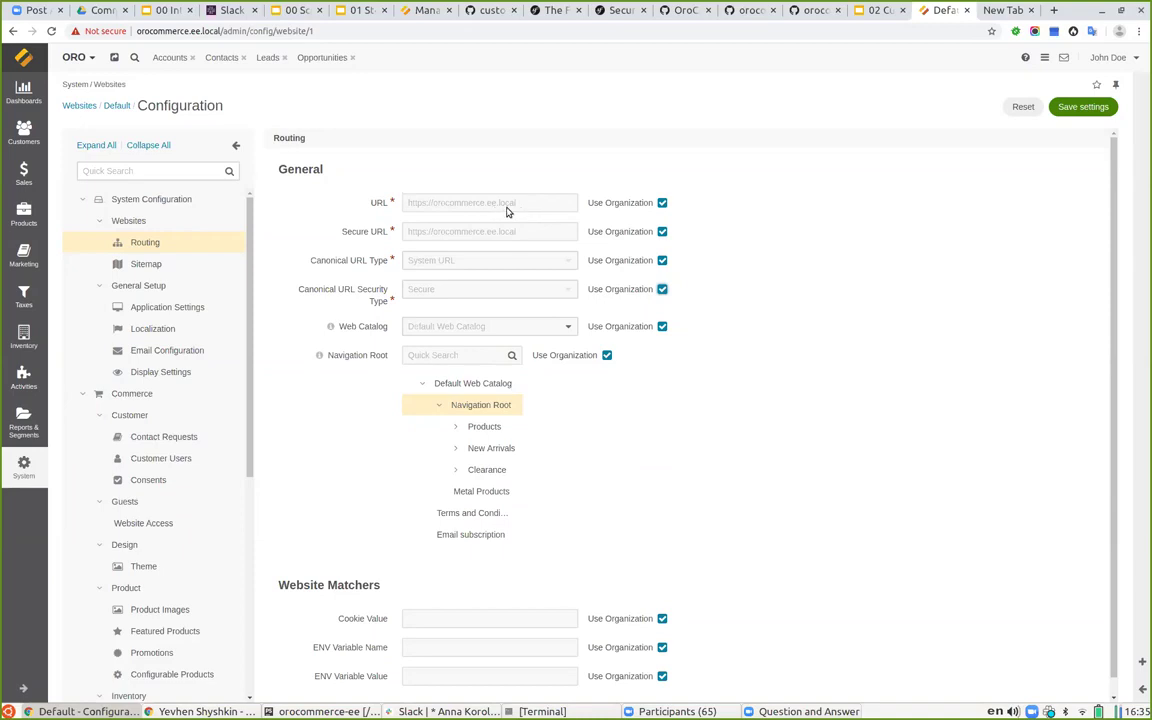
click(23, 466)
click(241, 353)
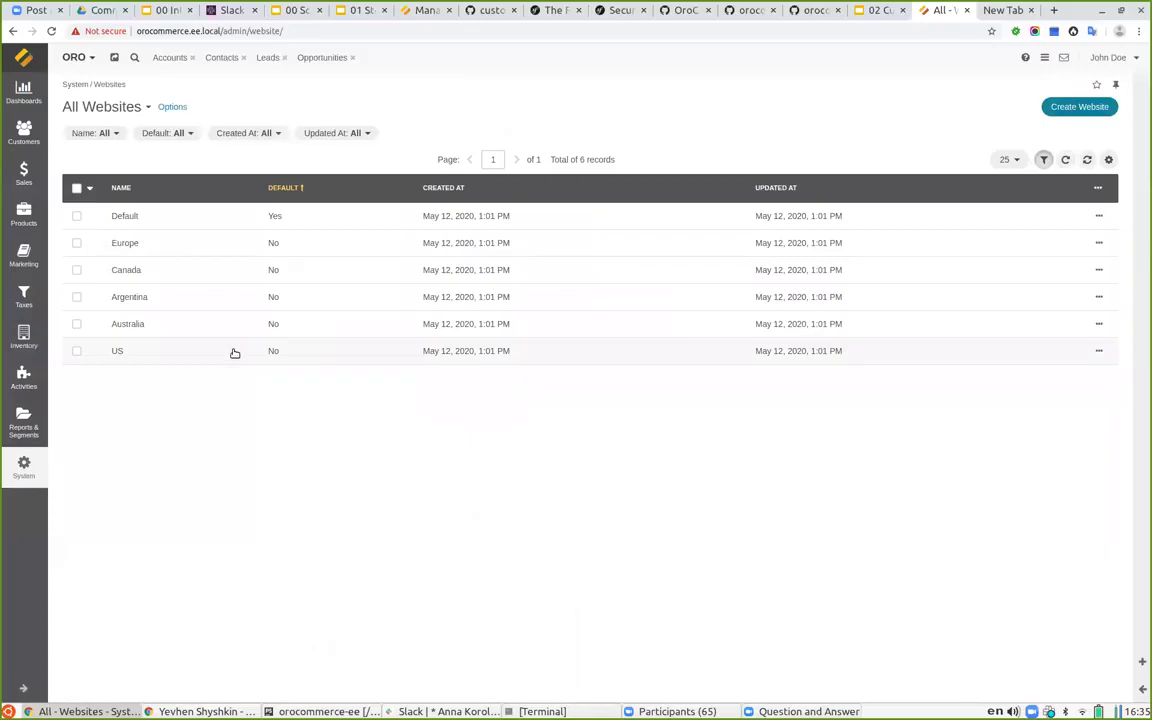
click(191, 245)
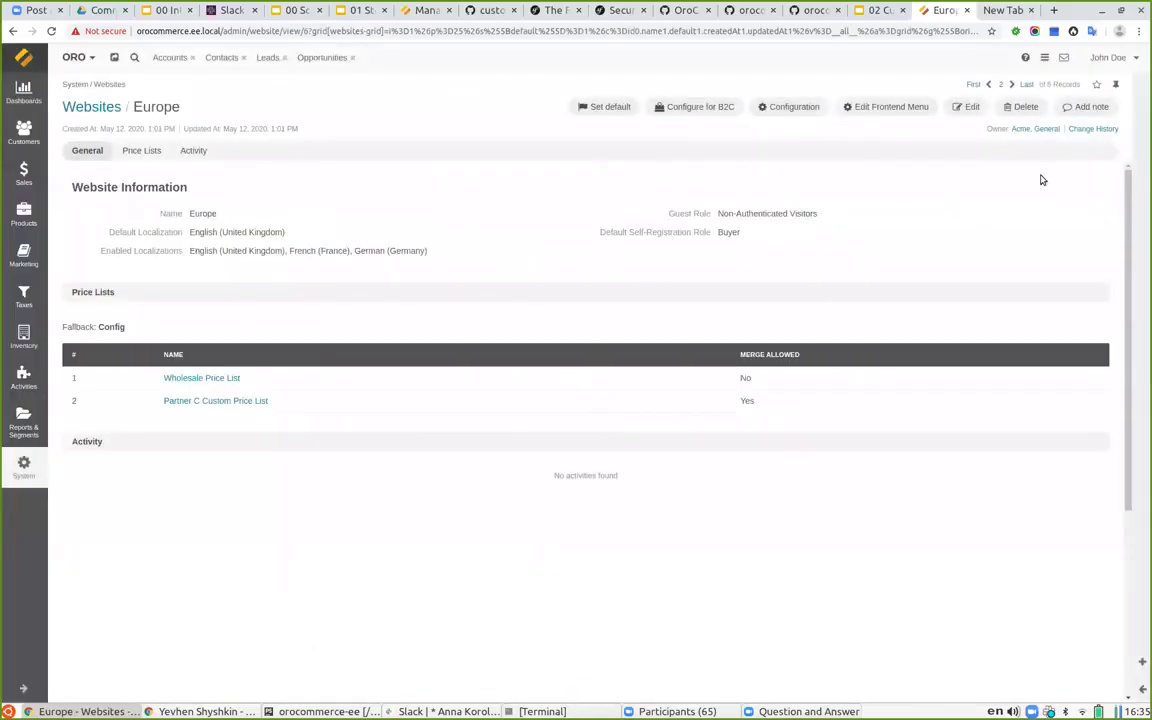
click(798, 108)
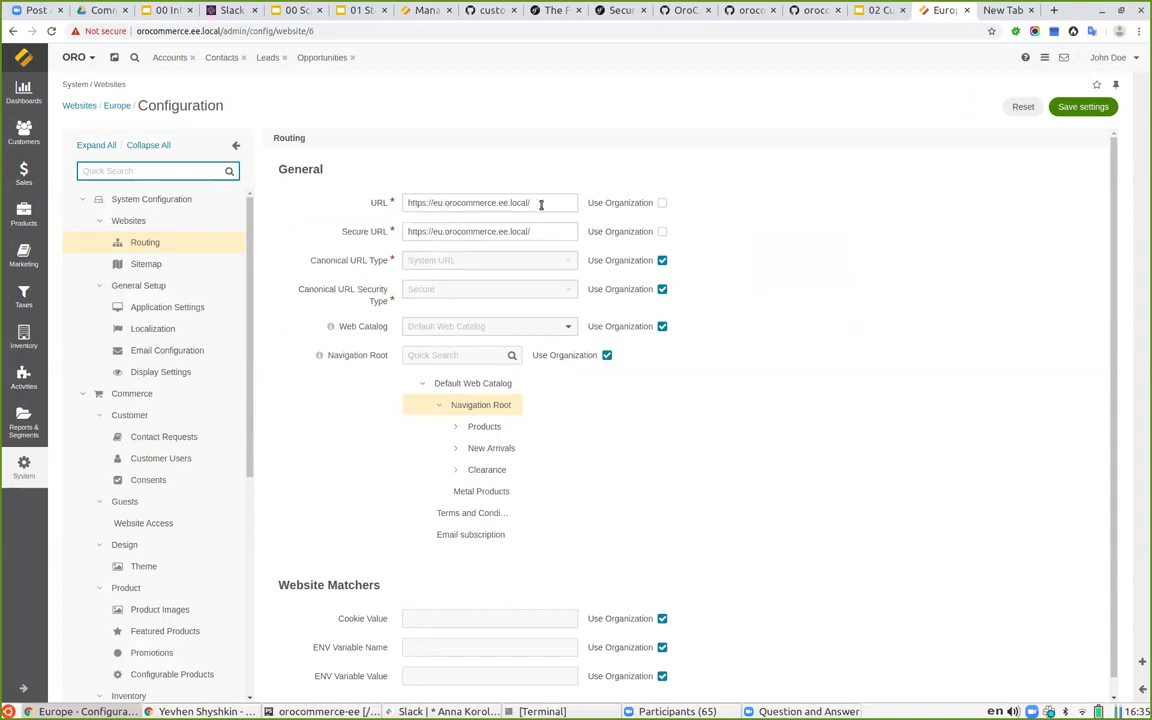
drag(540, 206, 285, 208)
key(ctrl+c)
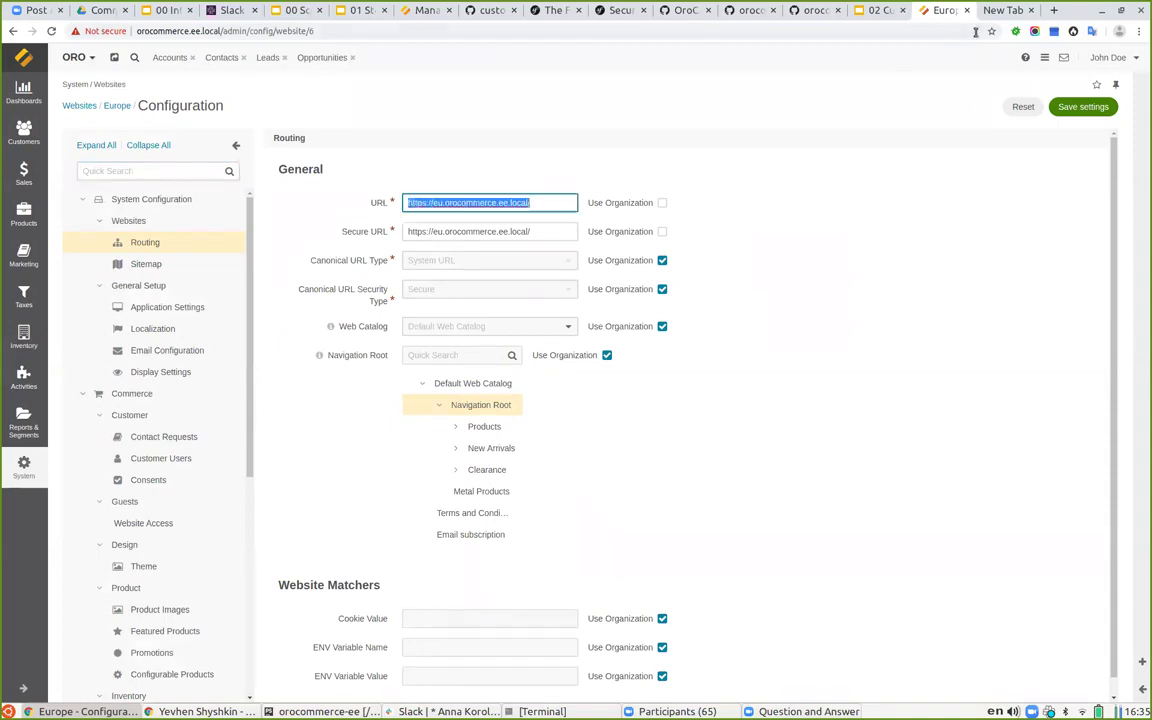
click(1053, 10)
key(ctrl+v)
key(Return)
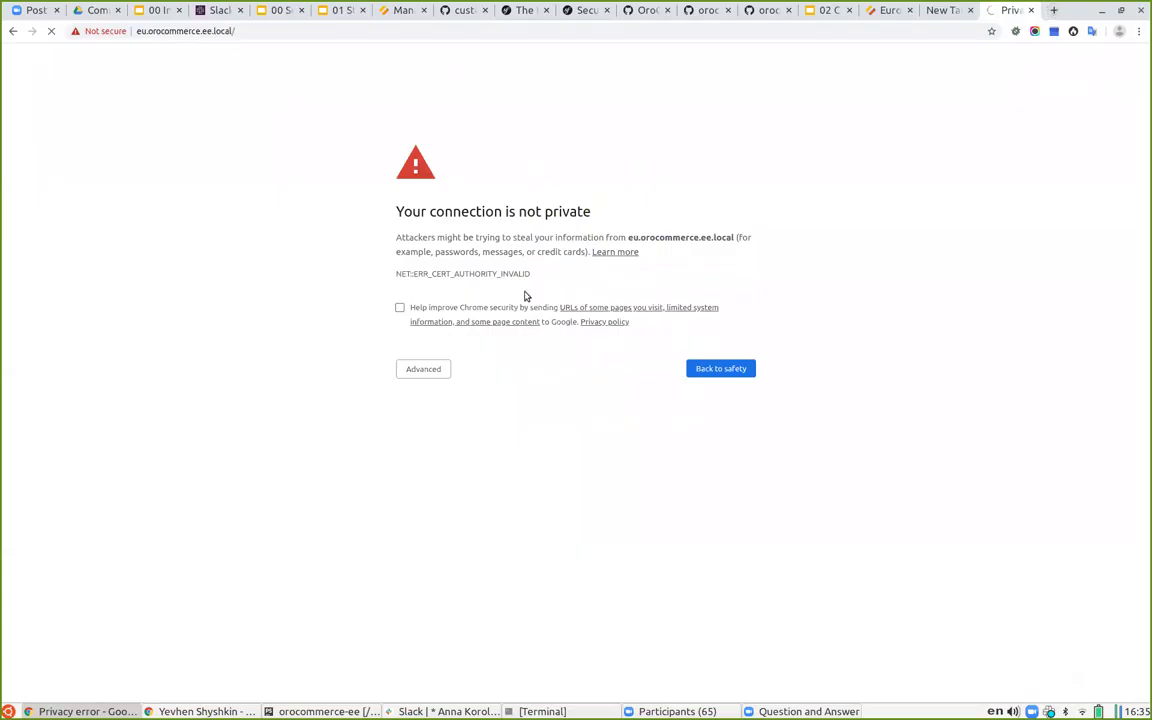
click(422, 369)
click(445, 460)
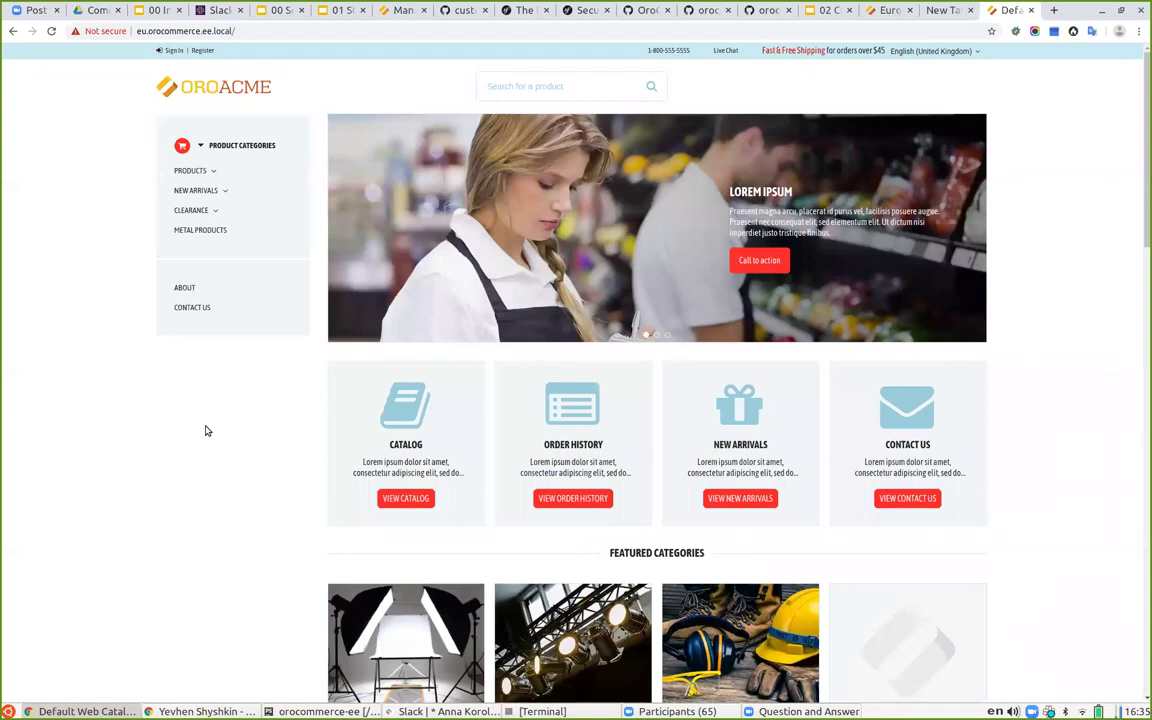
click(884, 11)
click(219, 31)
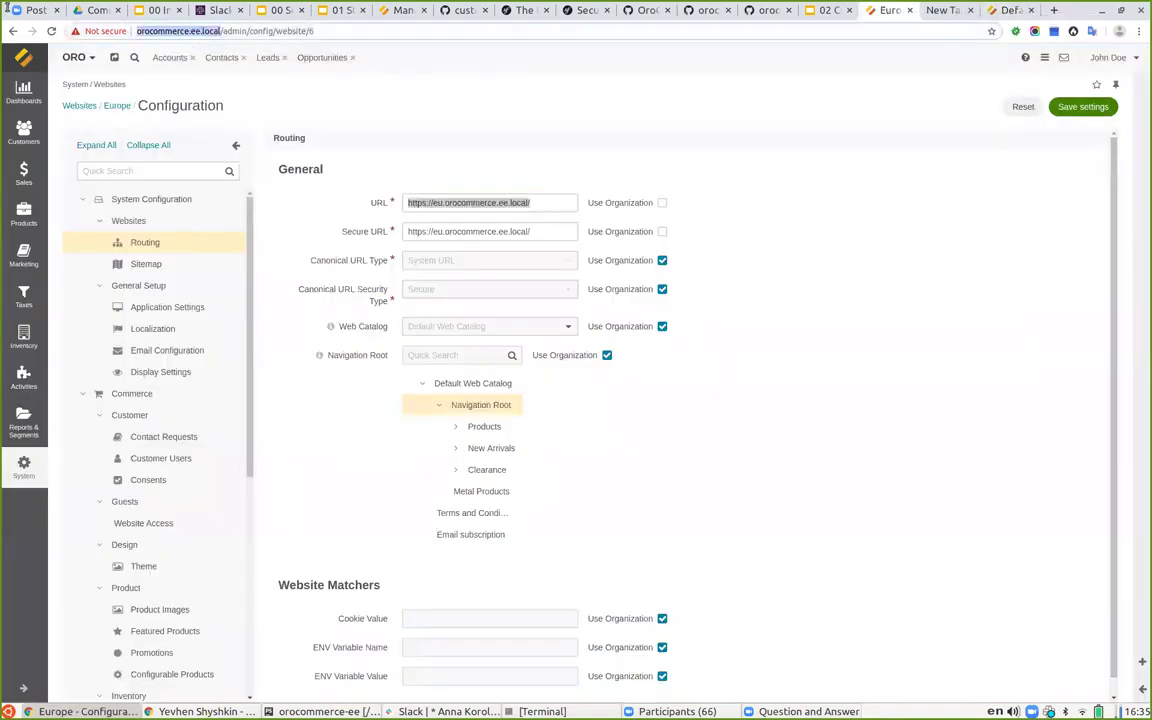
click(1054, 10)
key(ctrl+v)
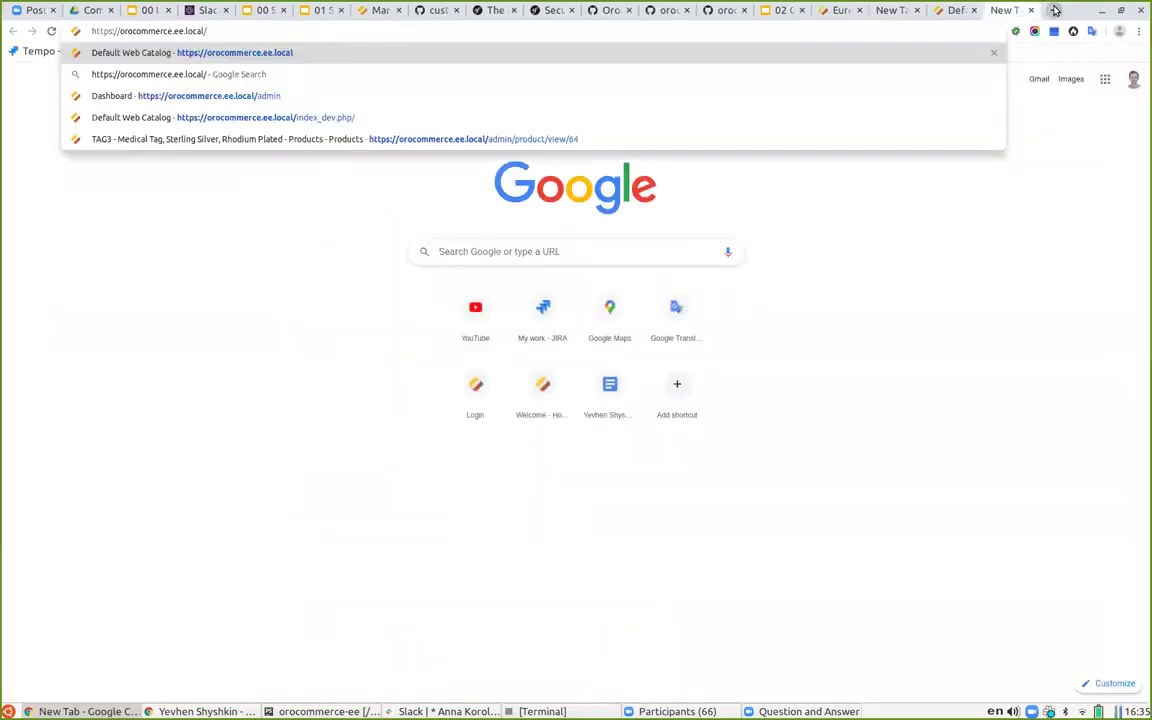
key(Return)
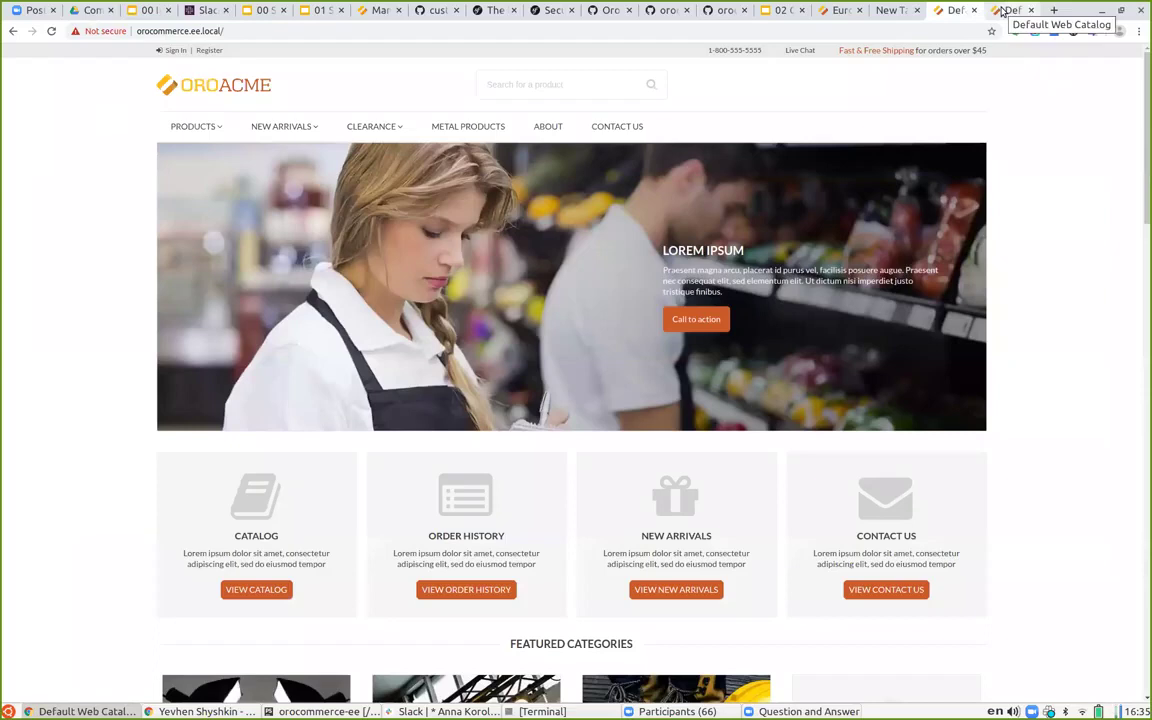
Compare the Europe storefront with the Default storefront, checking its available localizations, navigation layout and featured categories
click(1012, 10)
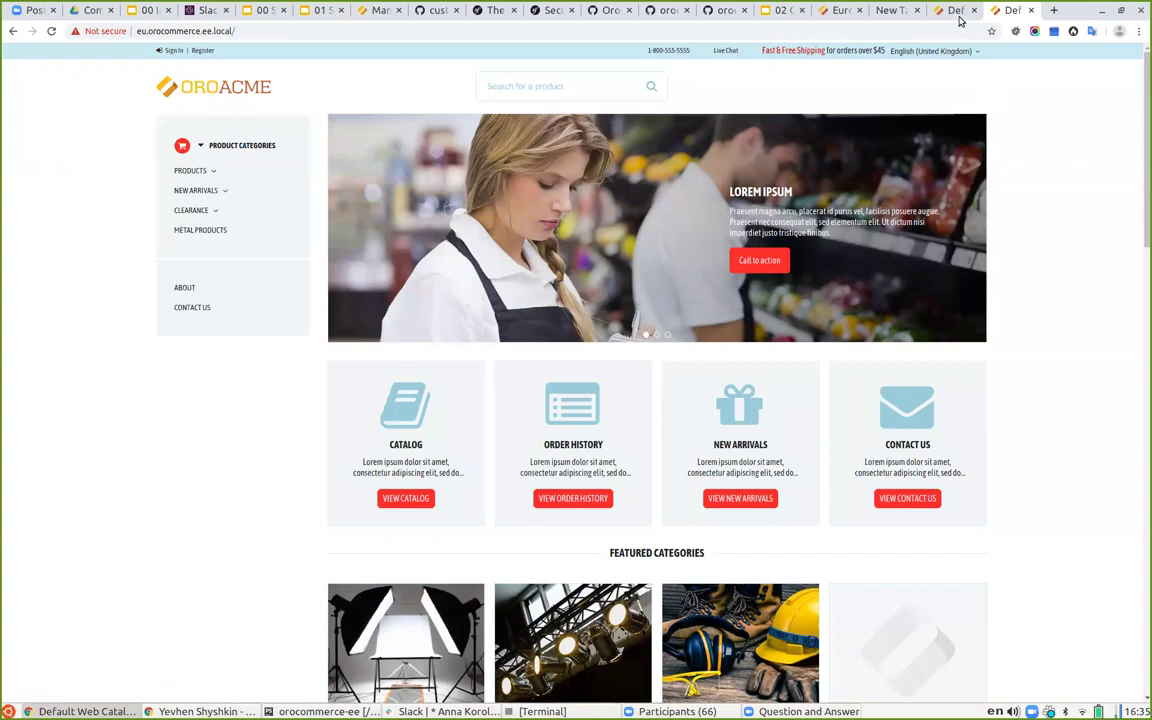
click(960, 50)
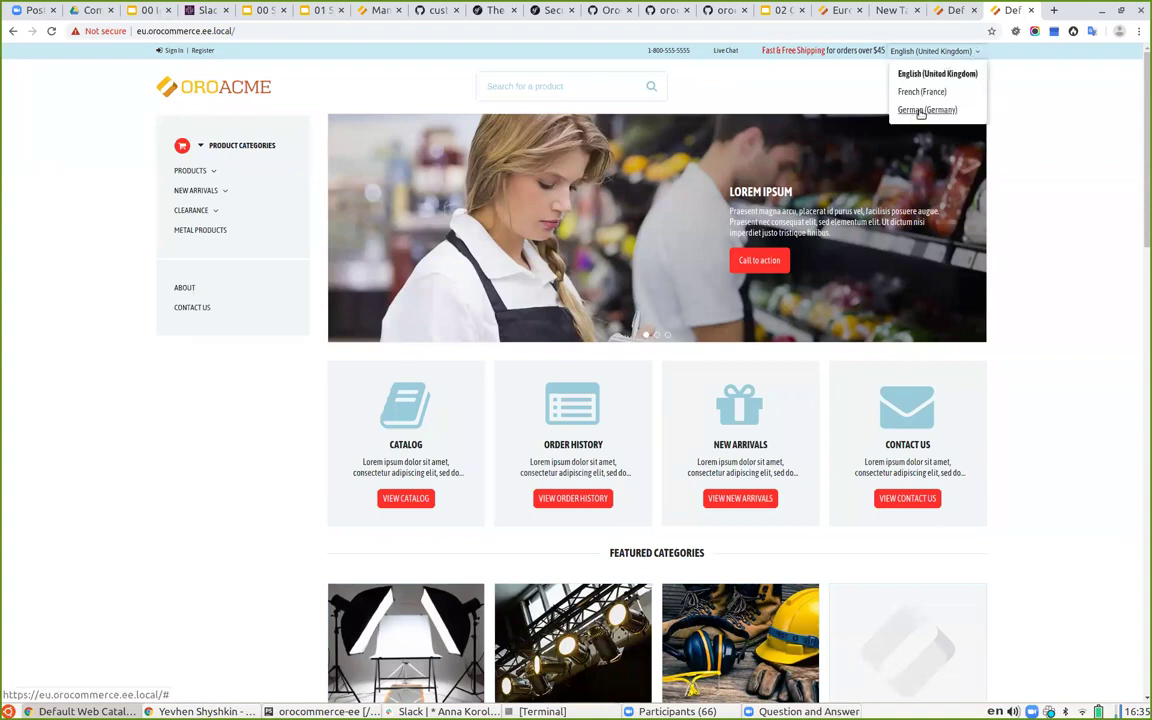
click(1046, 108)
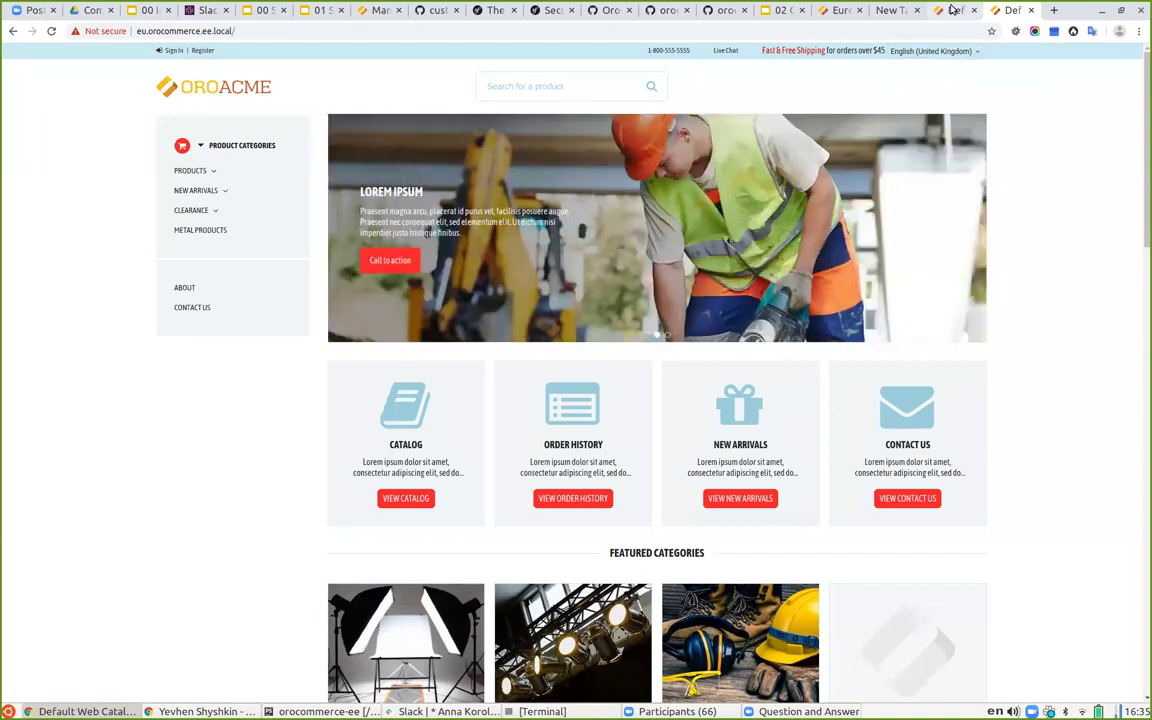
click(955, 11)
click(1013, 10)
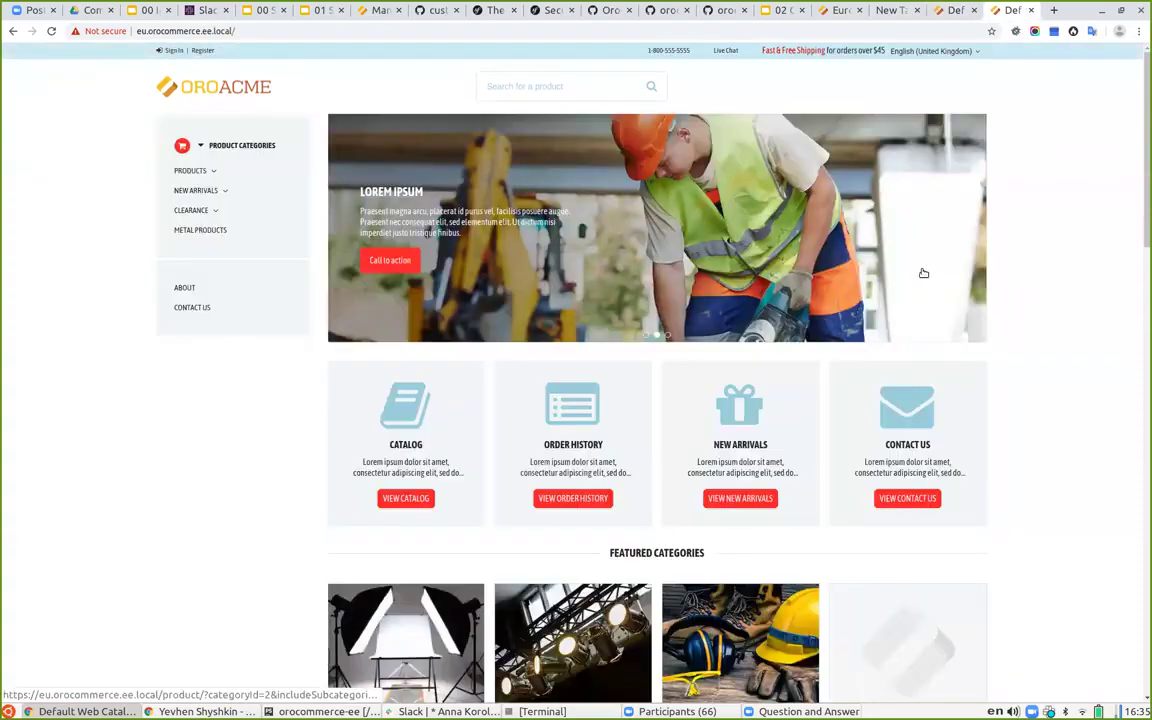
scroll(1021, 240, down, 4)
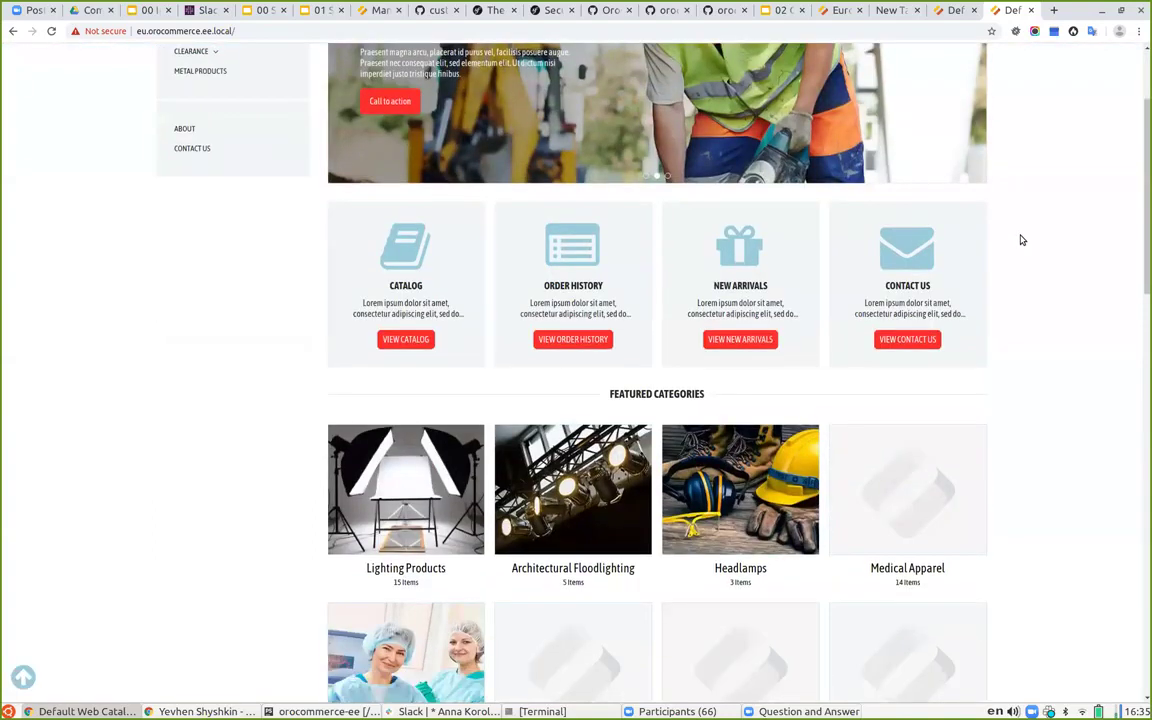
scroll(1020, 241, up, 3)
scroll(1017, 243, up, 1)
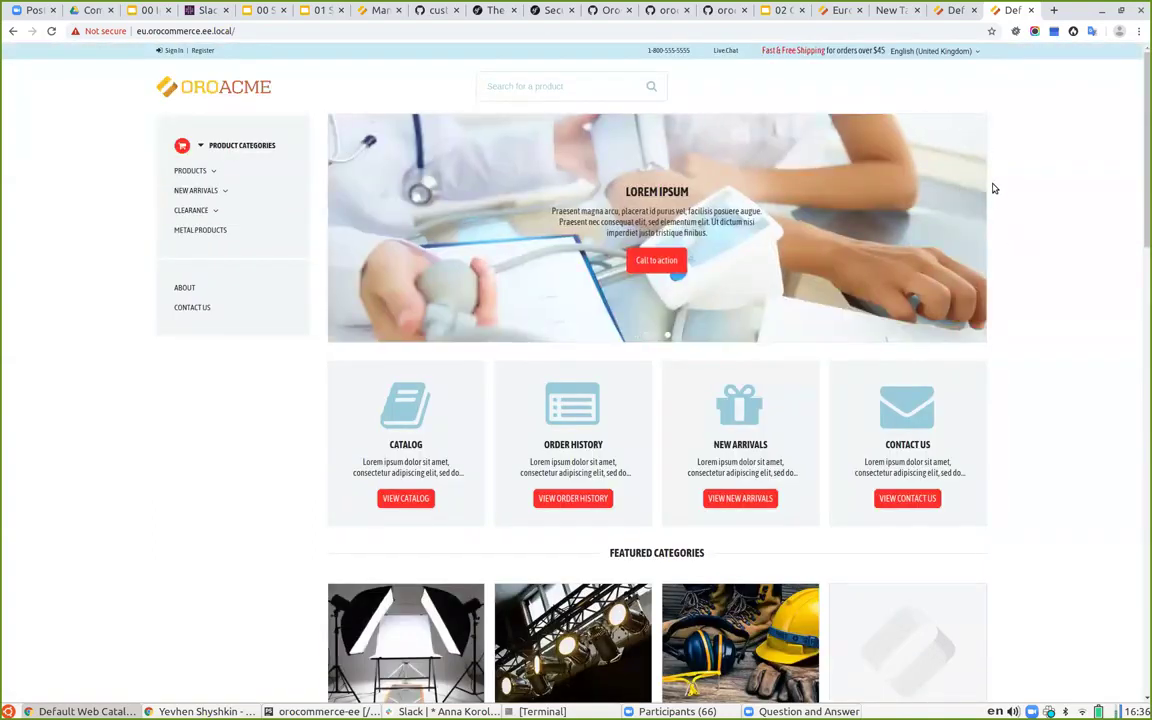
Show the "Website management (EE only)" slide and look over the system-level Routing configuration
click(322, 9)
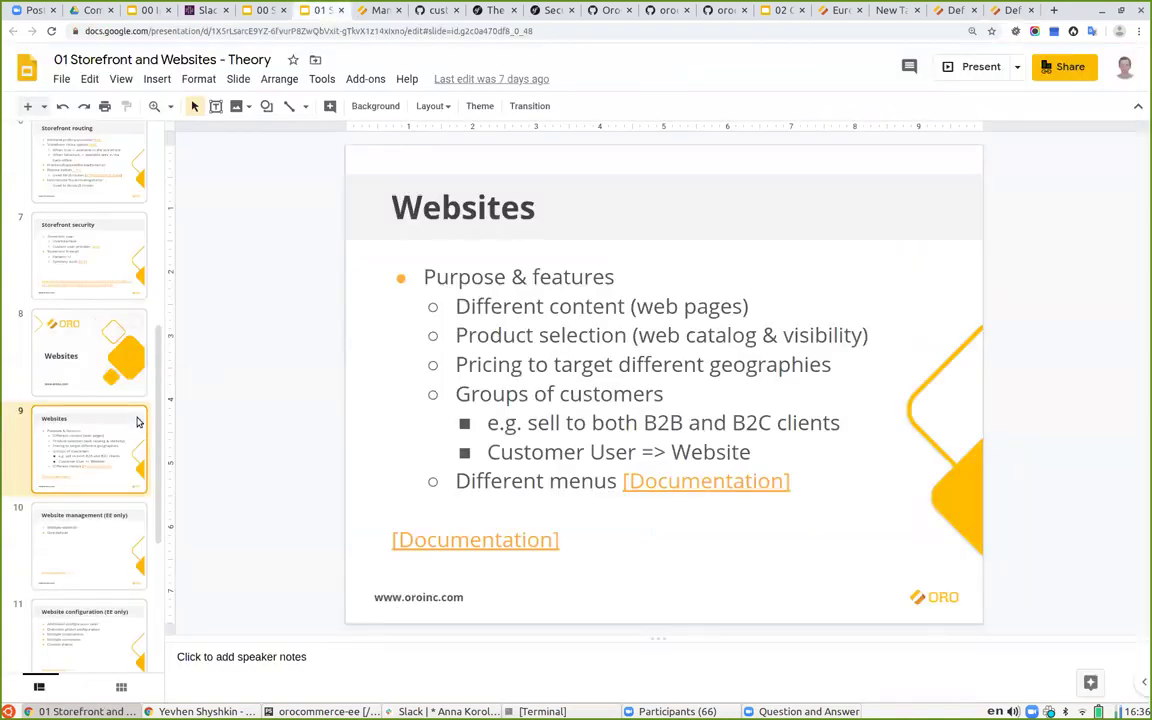
click(95, 505)
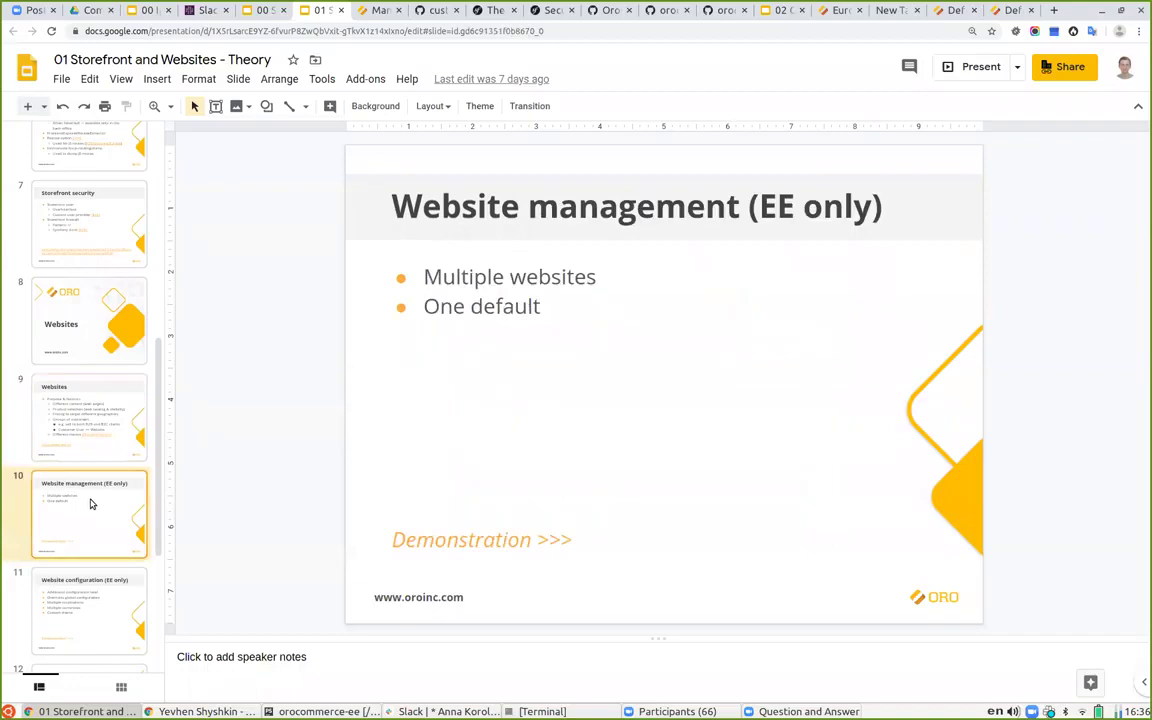
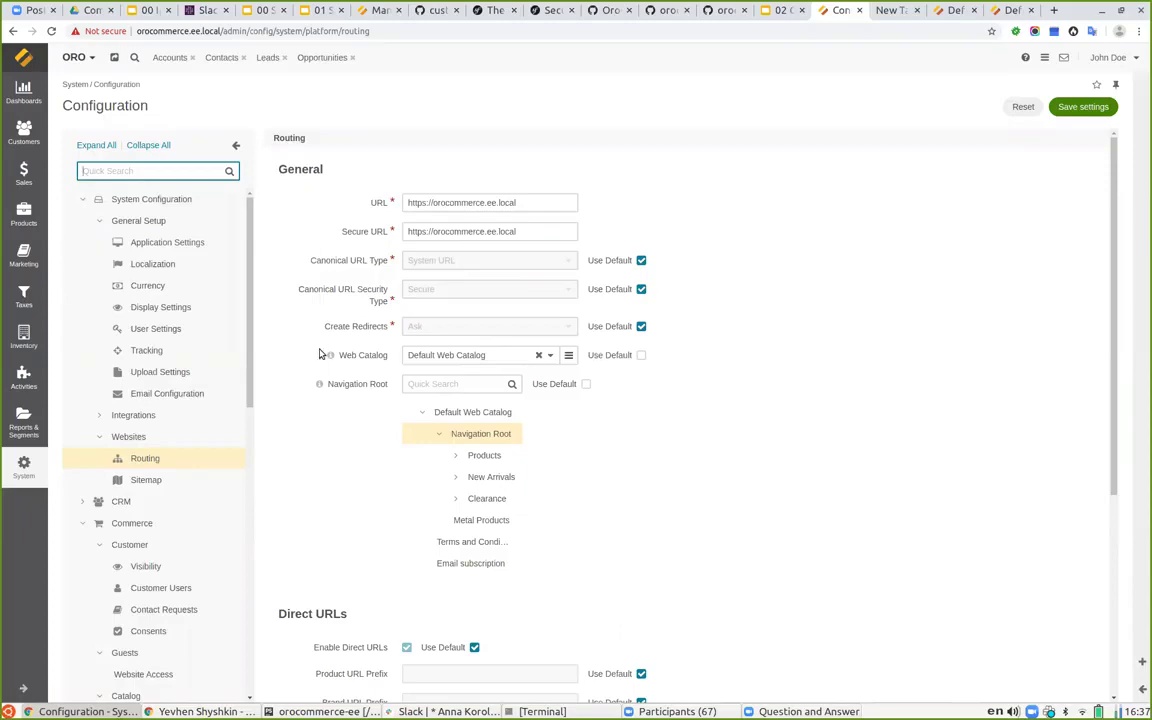
scroll(761, 398, down, 2)
scroll(761, 398, up, 2)
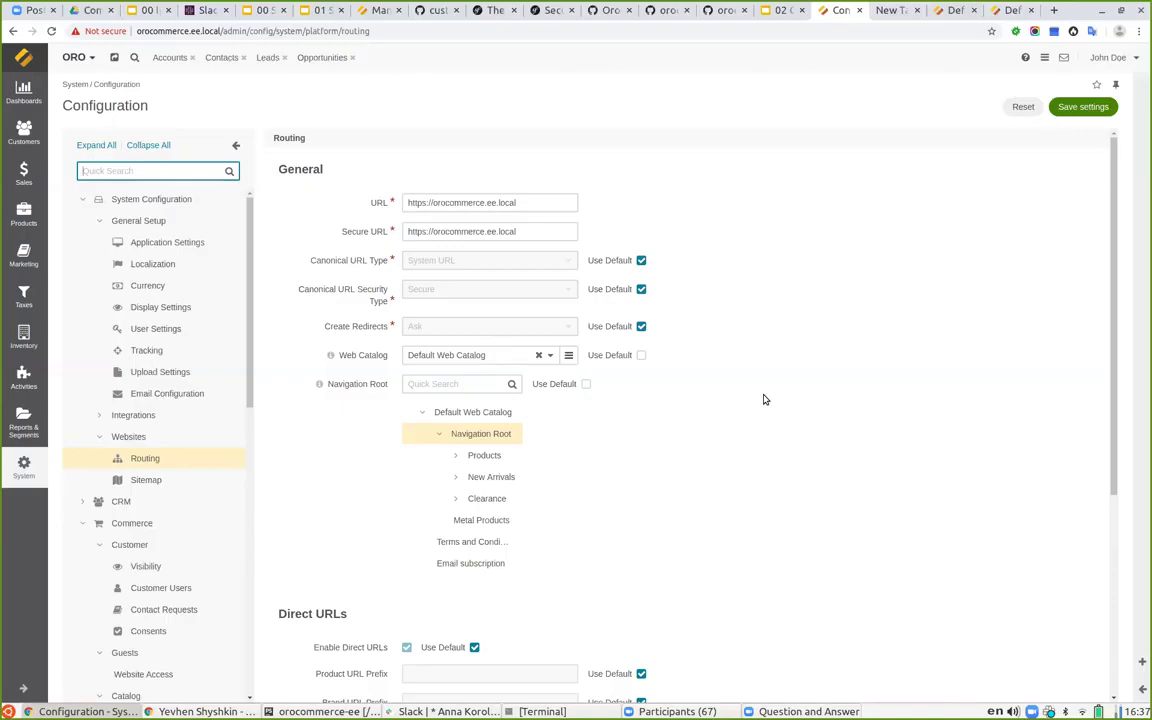
Present the "Website configuration (EE only)" slide full screen and return to the slide editor
click(318, 10)
scroll(105, 550, down, 2)
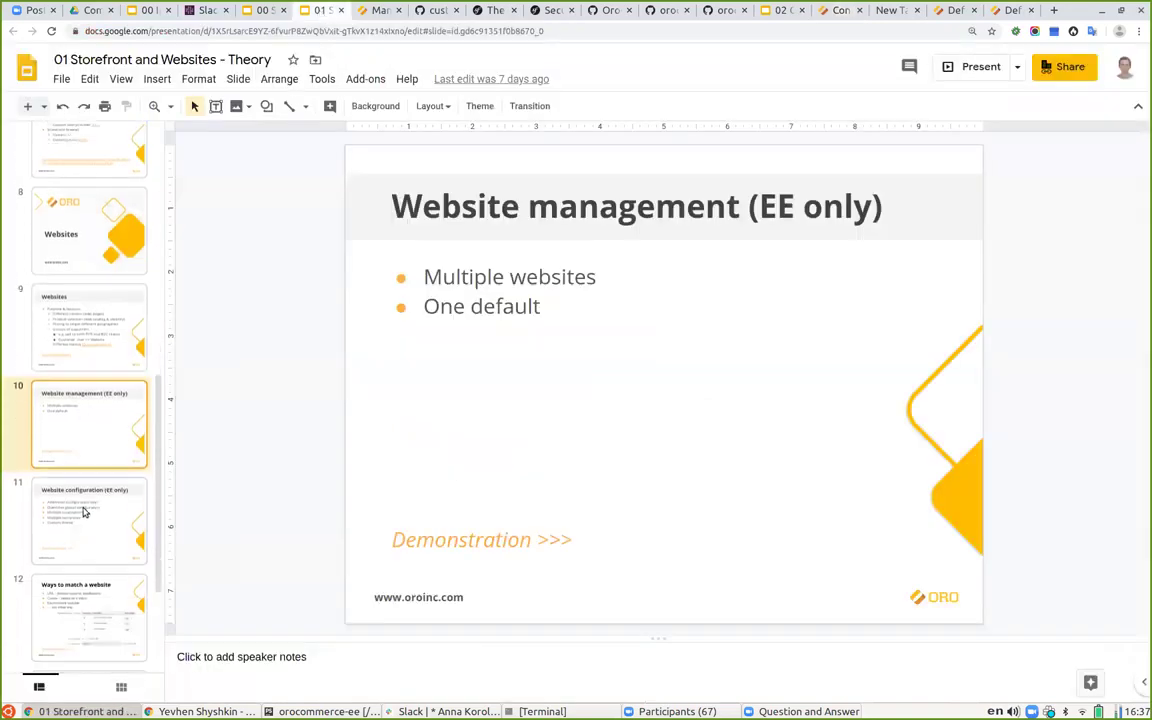
click(82, 507)
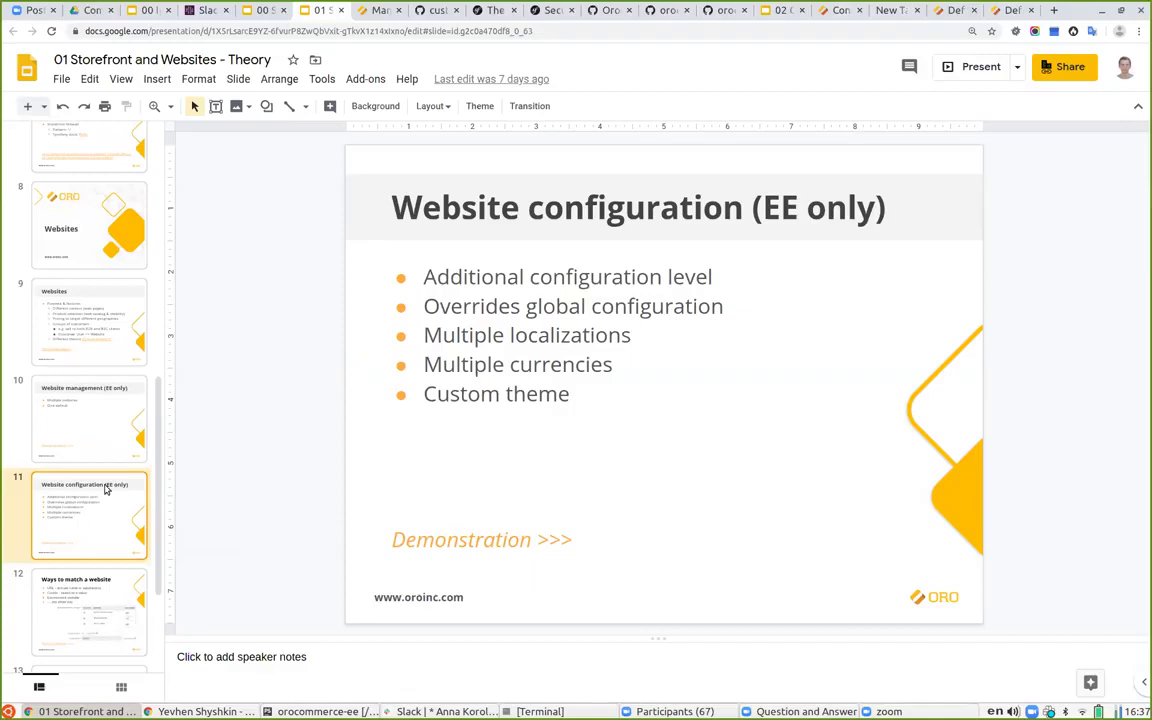
click(972, 67)
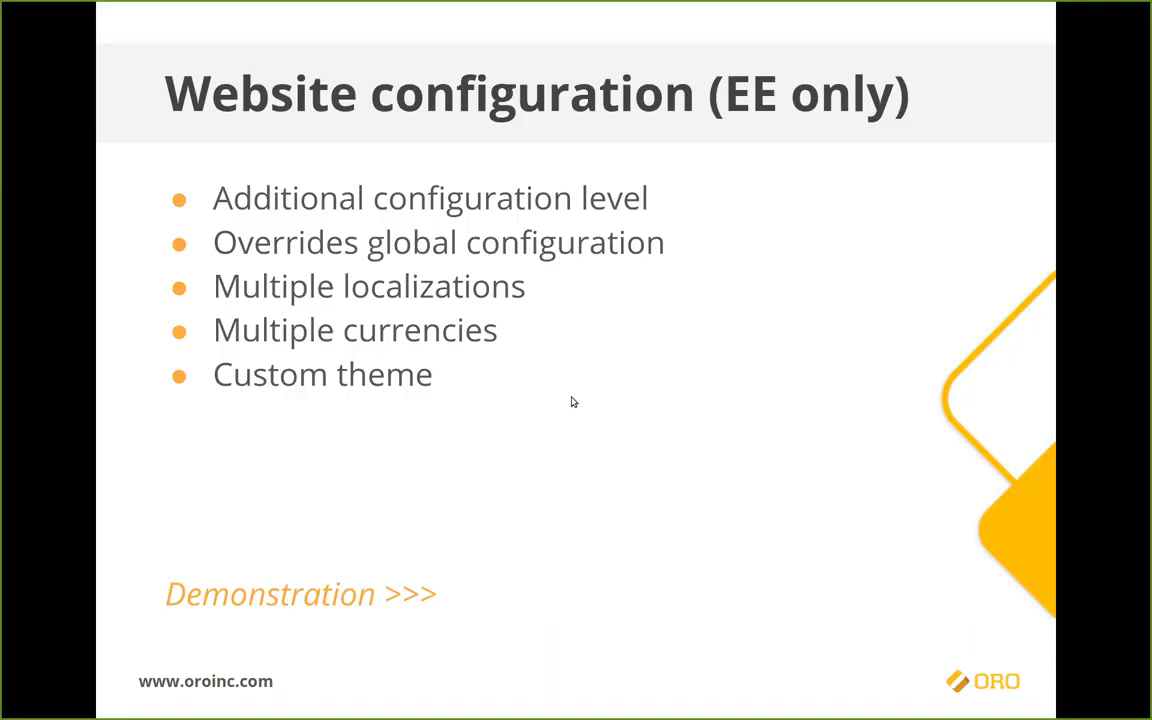
key(Escape)
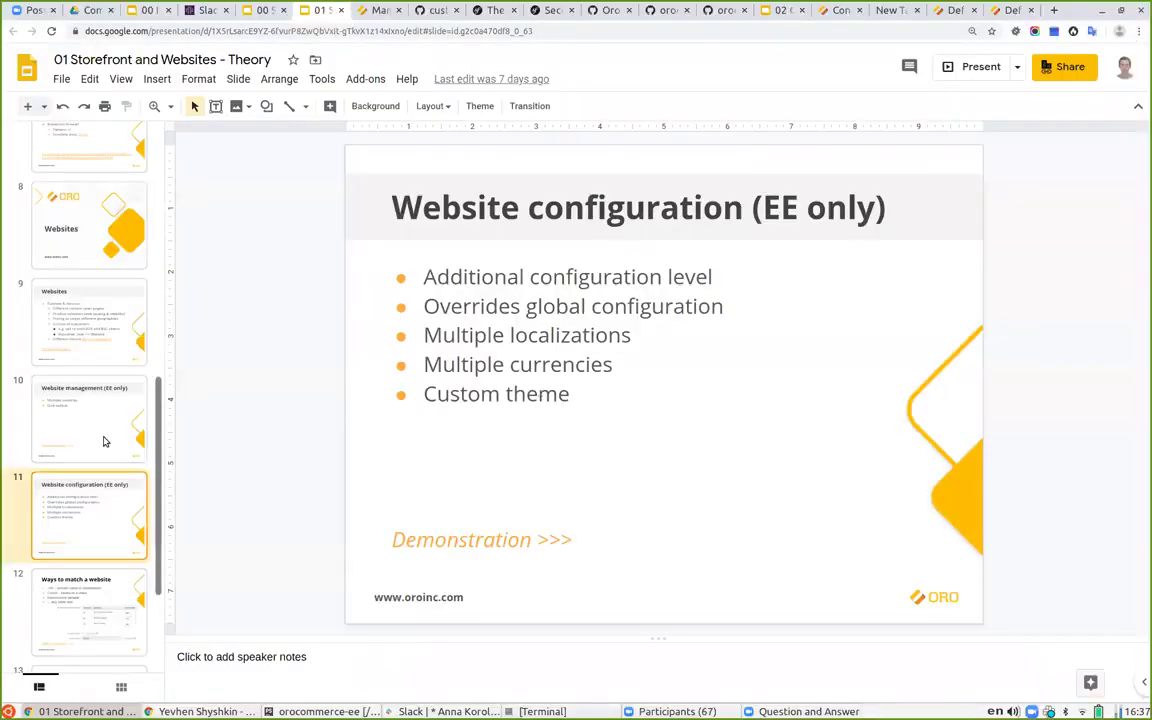
scroll(83, 445, down, 2)
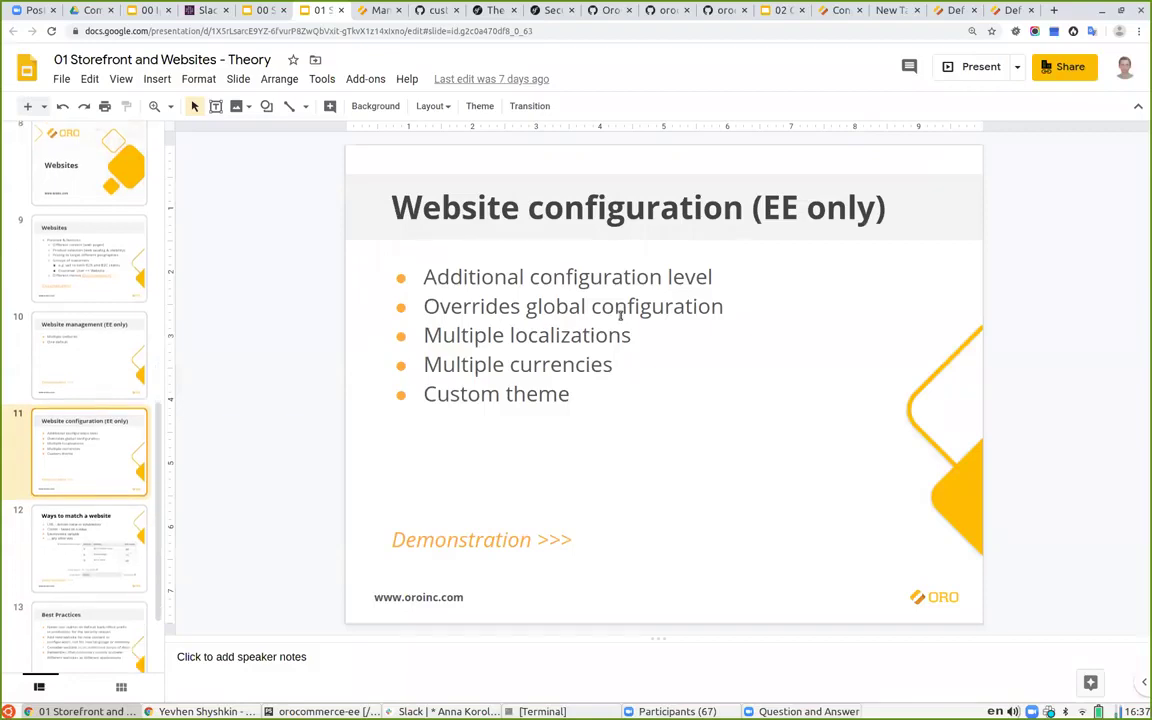
Return to the OroCommerce back office and open the Europe website's configuration directly from the websites list
click(1010, 10)
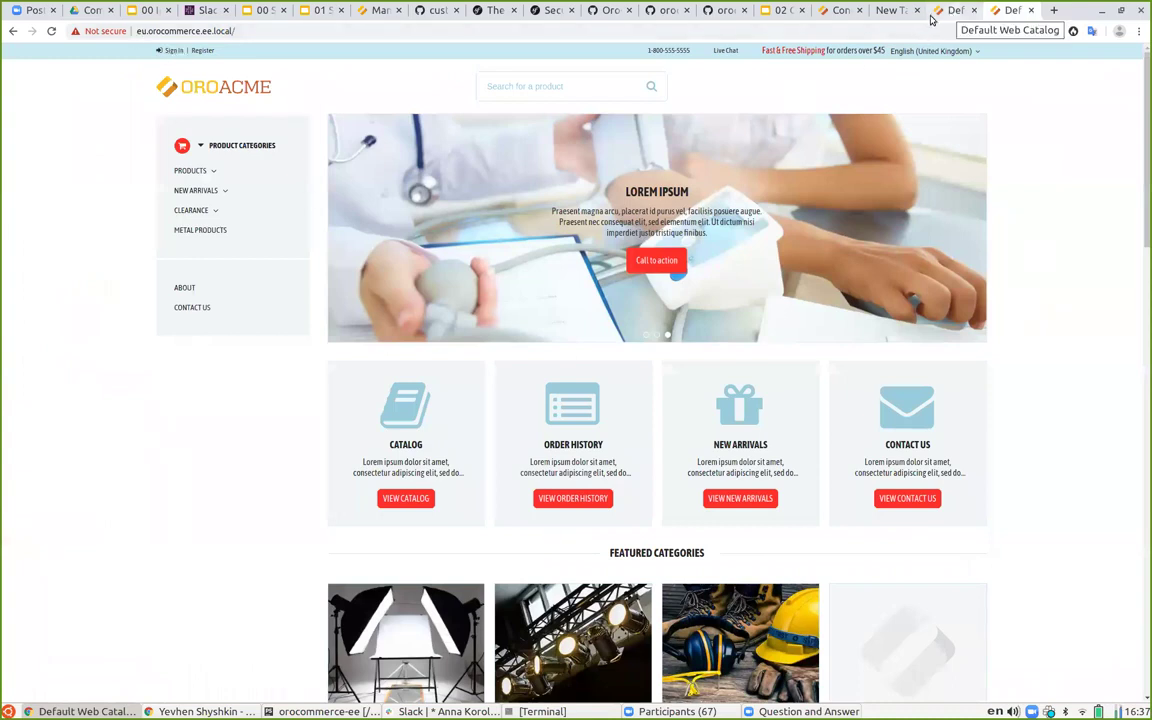
click(845, 10)
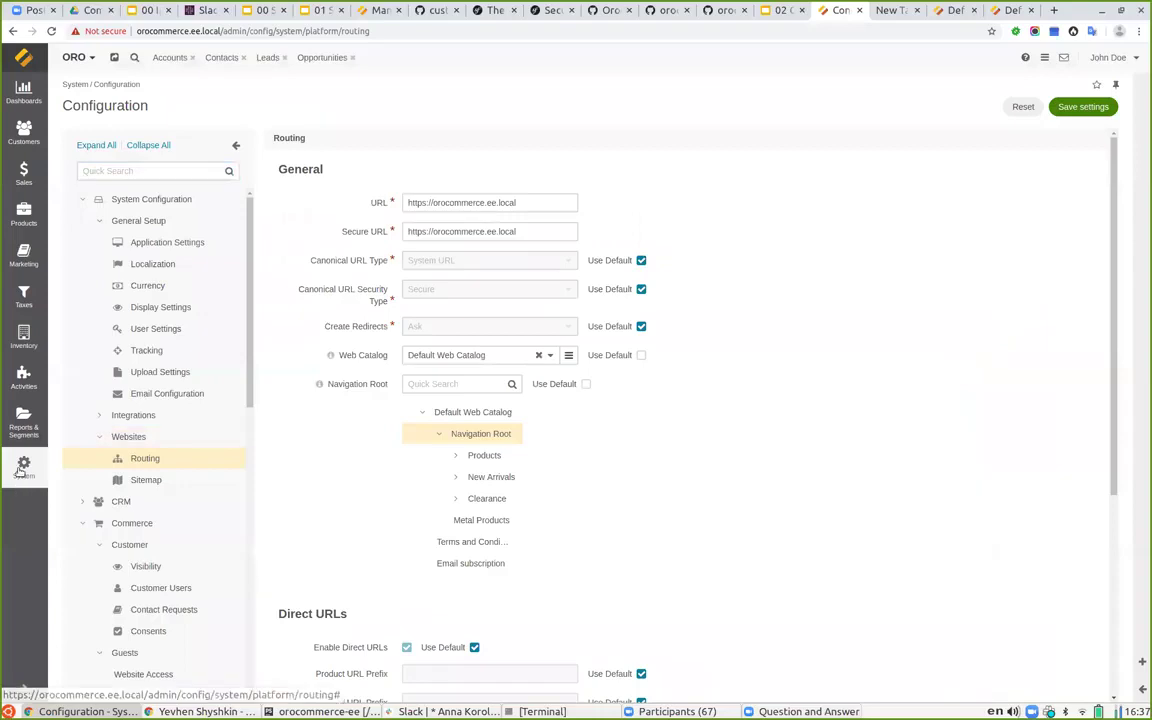
click(24, 478)
click(263, 356)
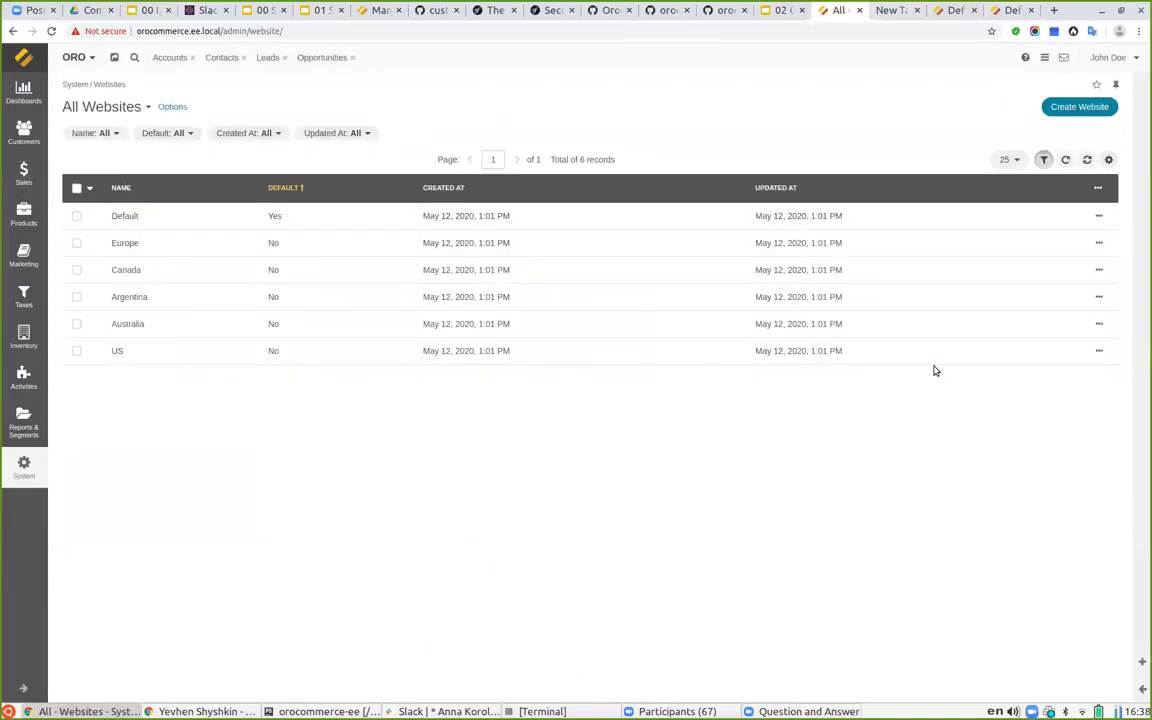
mouse_move(1098, 243)
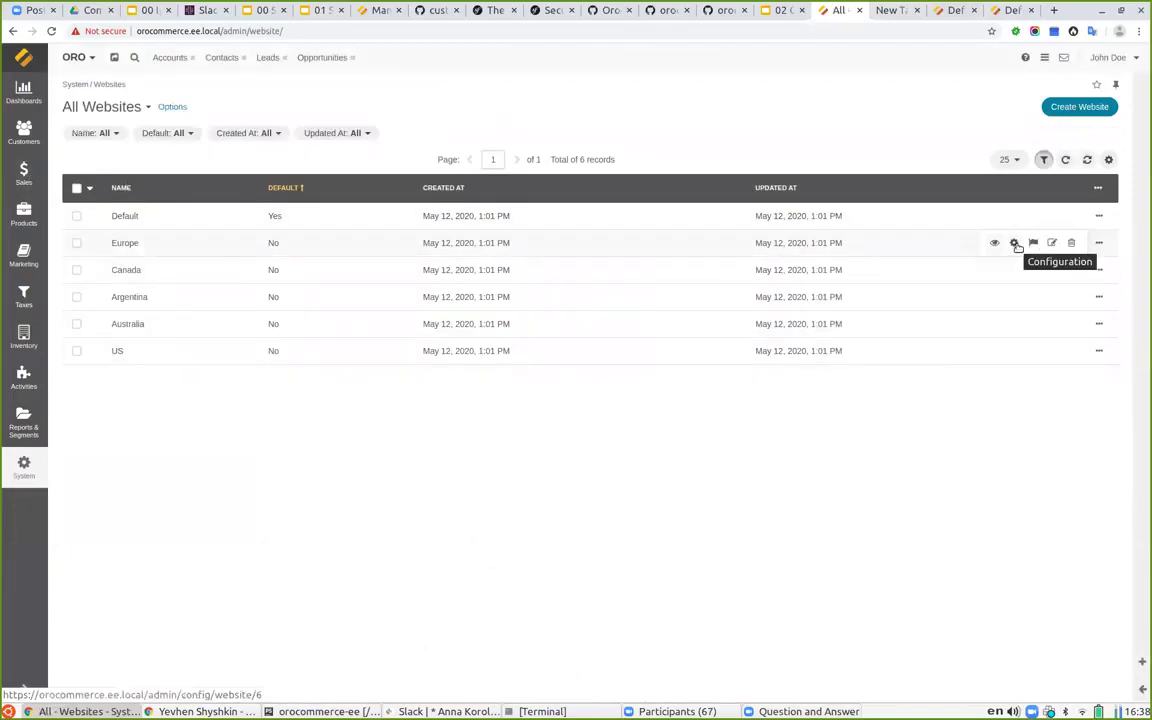
click(1016, 245)
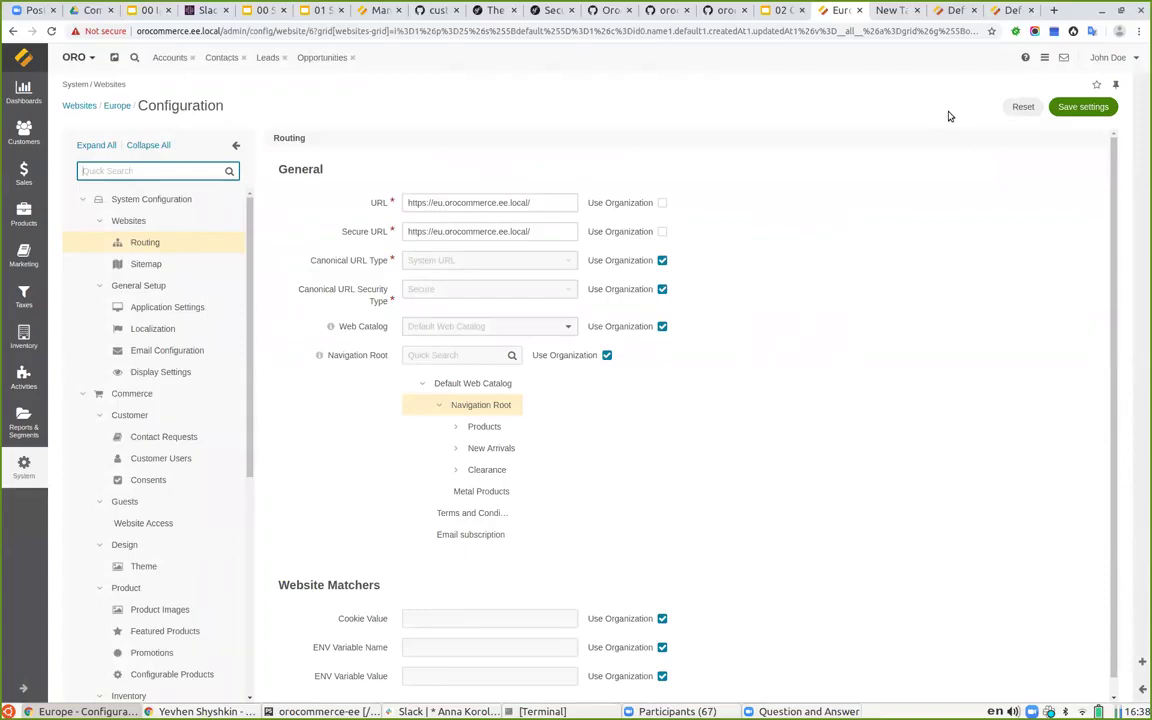
View the language options offered in the Europe storefront's localization switcher without changing the language
click(1010, 10)
click(939, 55)
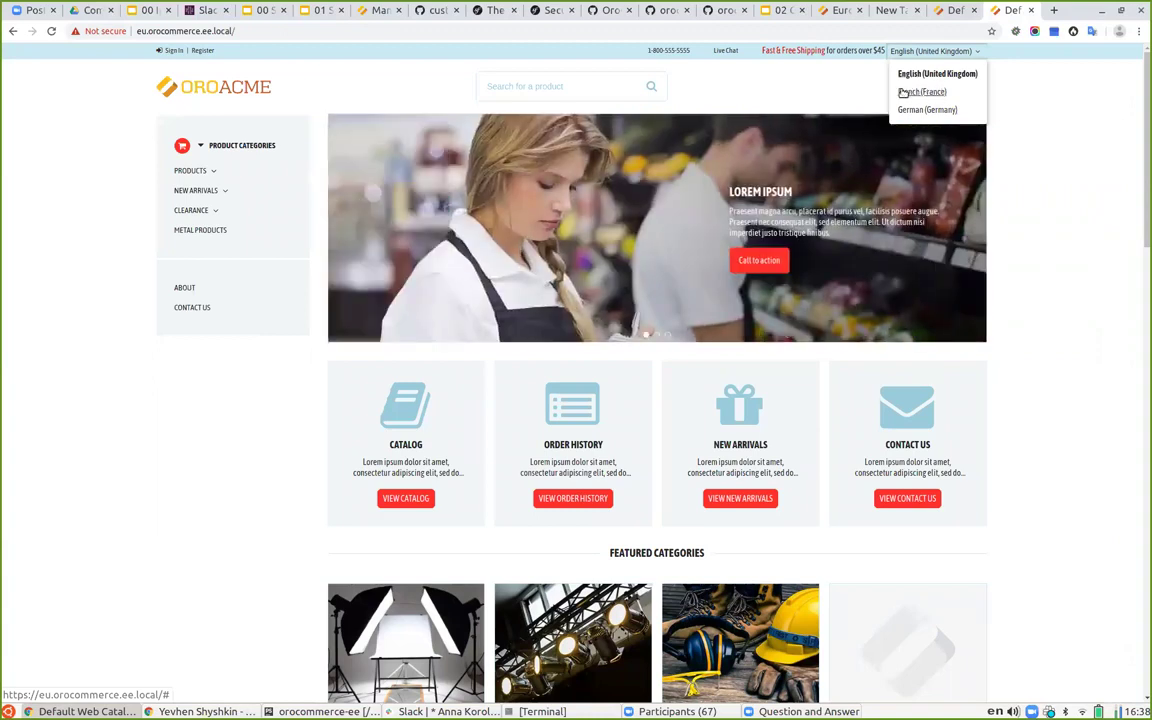
click(1058, 127)
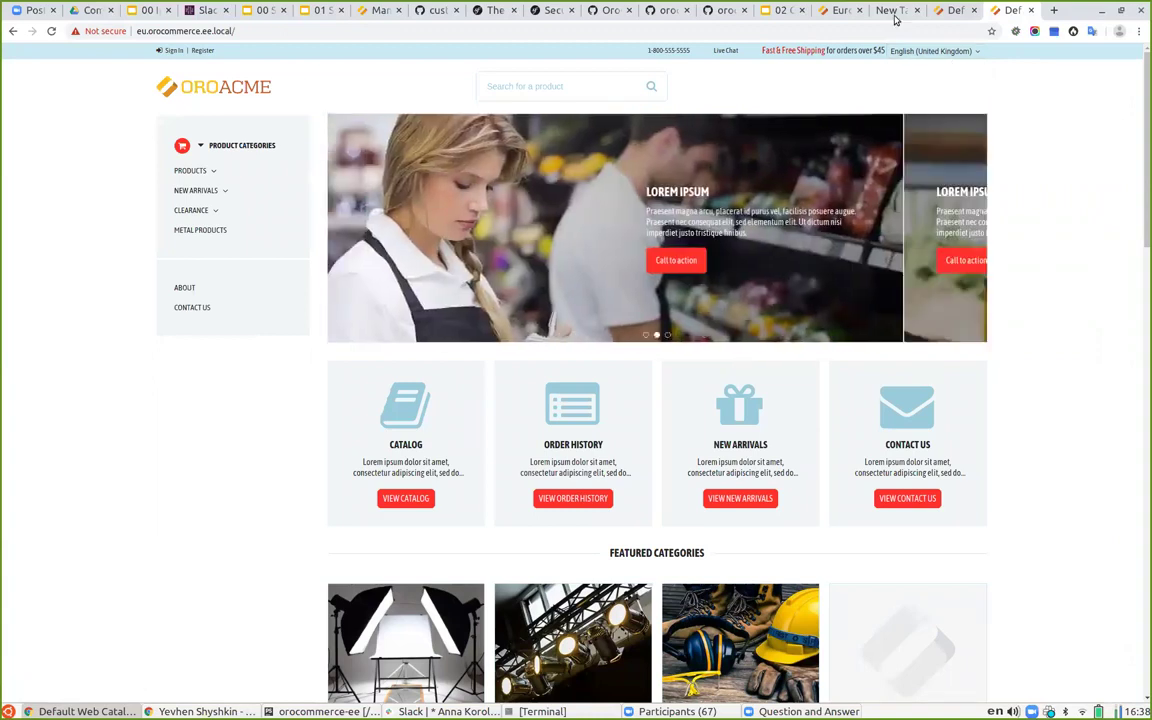
Search the Europe website's configuration for "local", open its Localization settings and clear the search
click(838, 9)
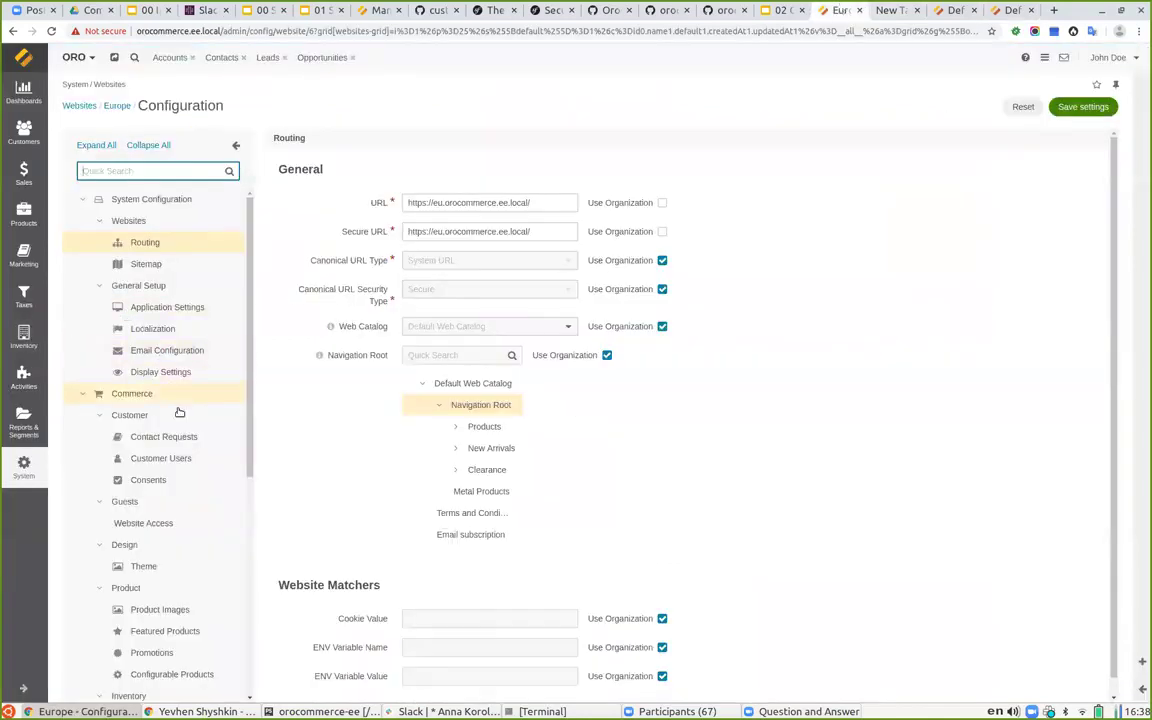
text(cal)
click(163, 287)
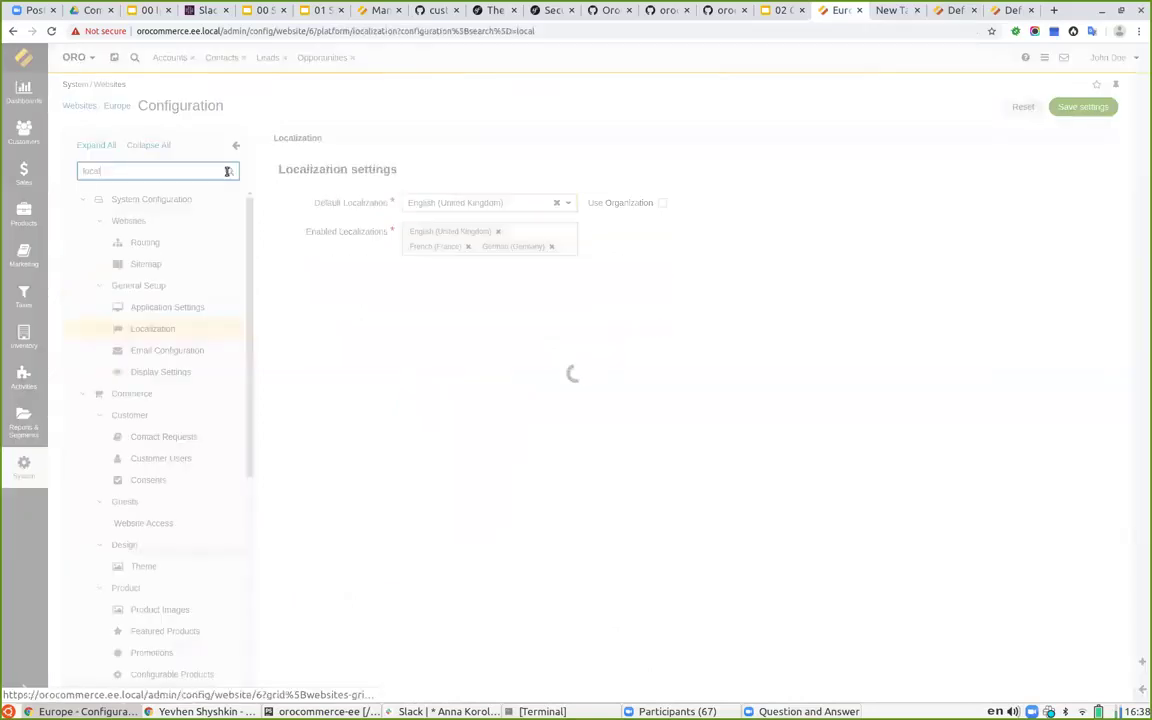
click(230, 172)
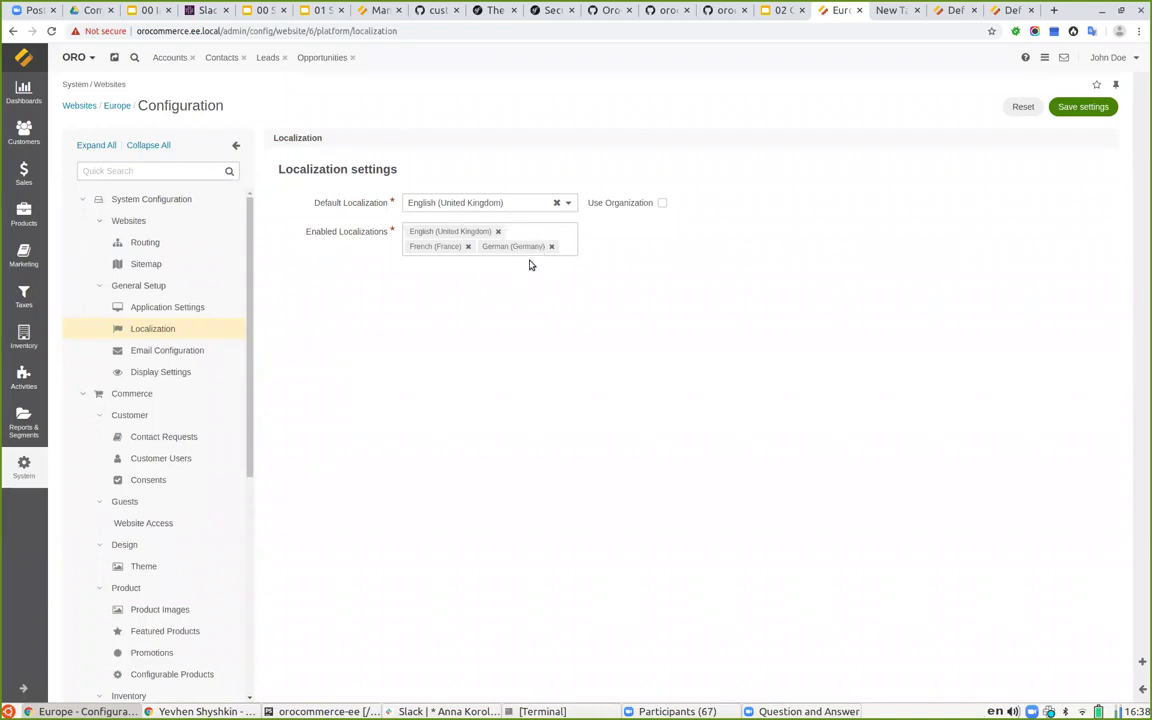
Remove French (France) from the Europe website's enabled localizations, save, and check the language options on the reloaded Europe storefront
click(467, 246)
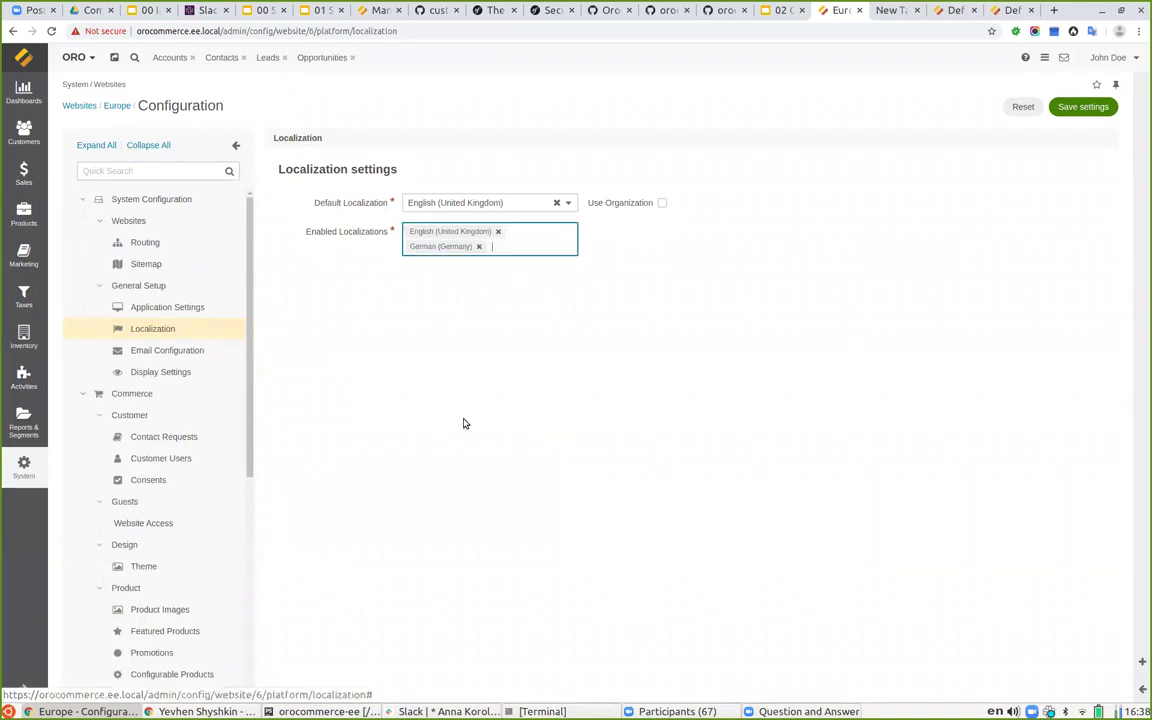
click(1072, 108)
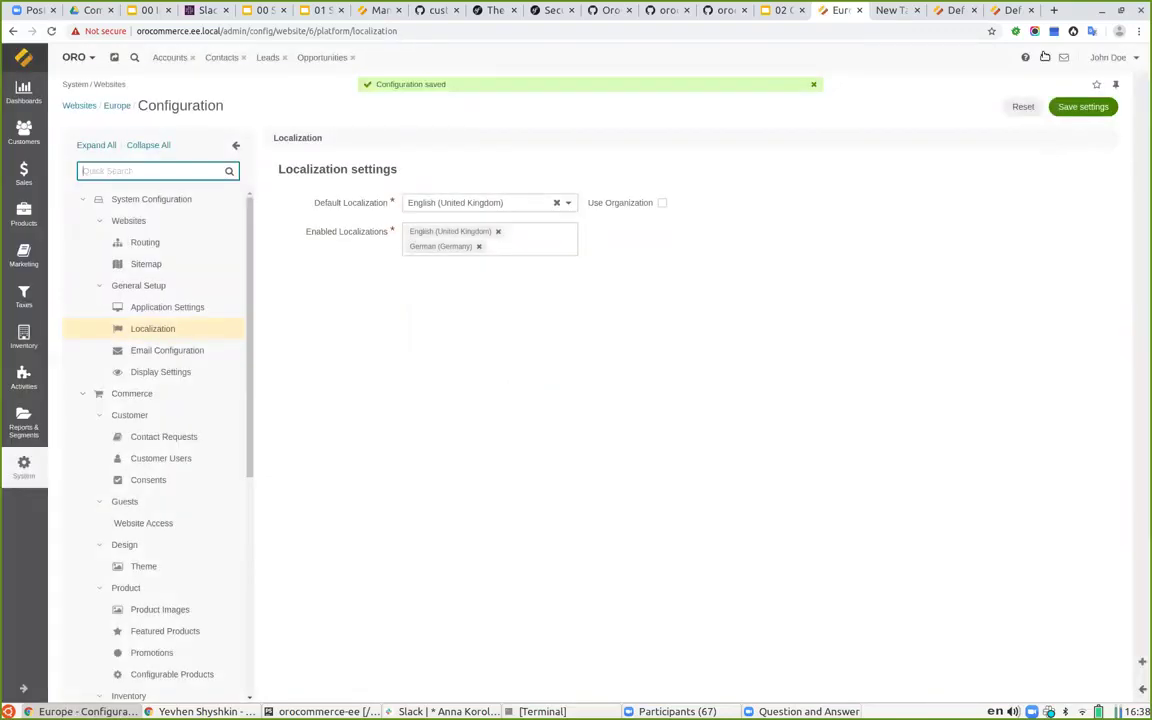
click(1011, 12)
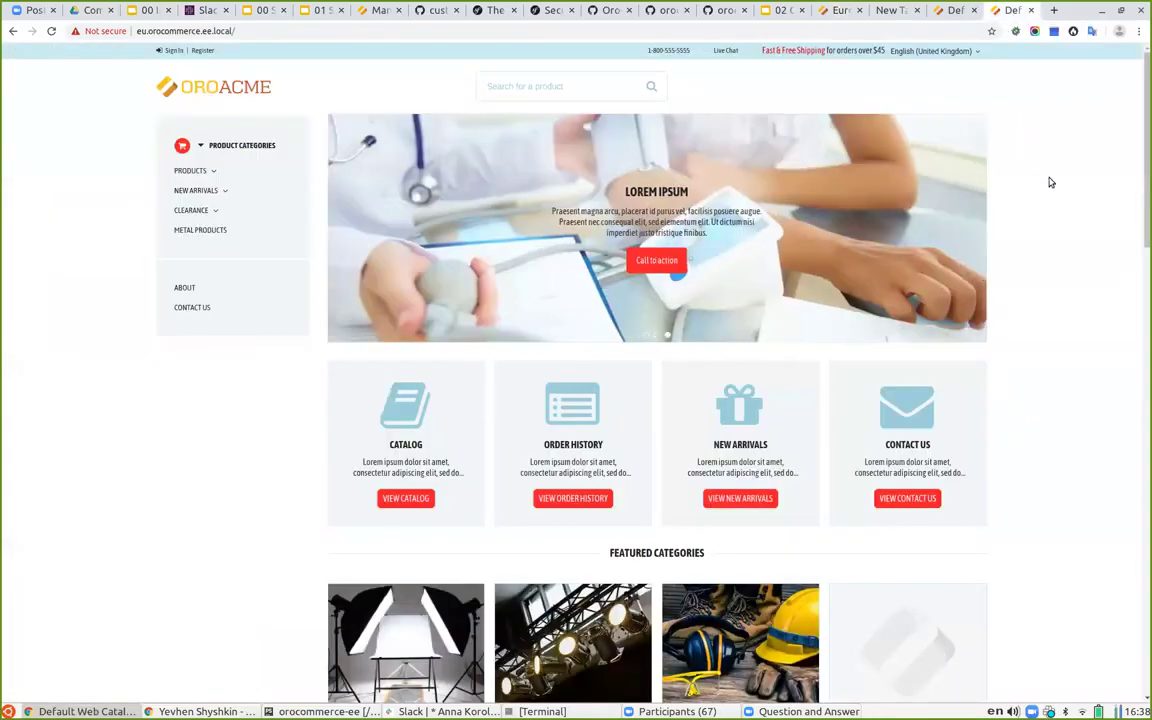
key(F5)
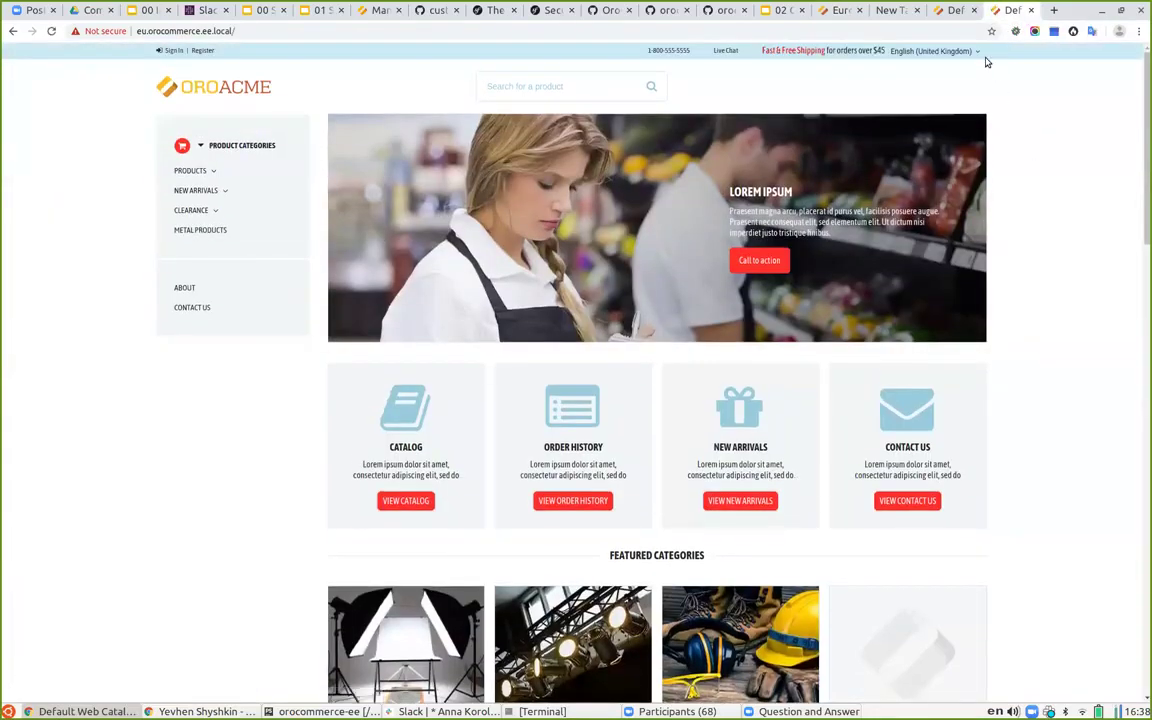
click(980, 53)
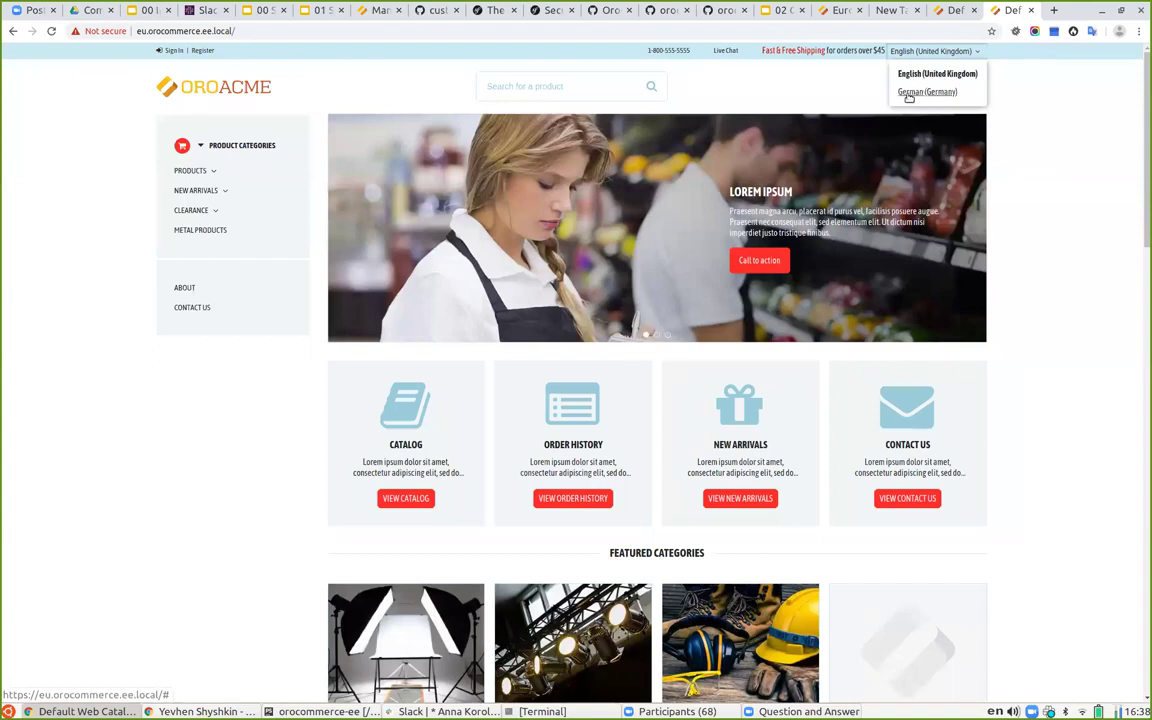
Compare the default storefront's header with the Europe storefront's language switcher, then dismiss the open language list
click(948, 10)
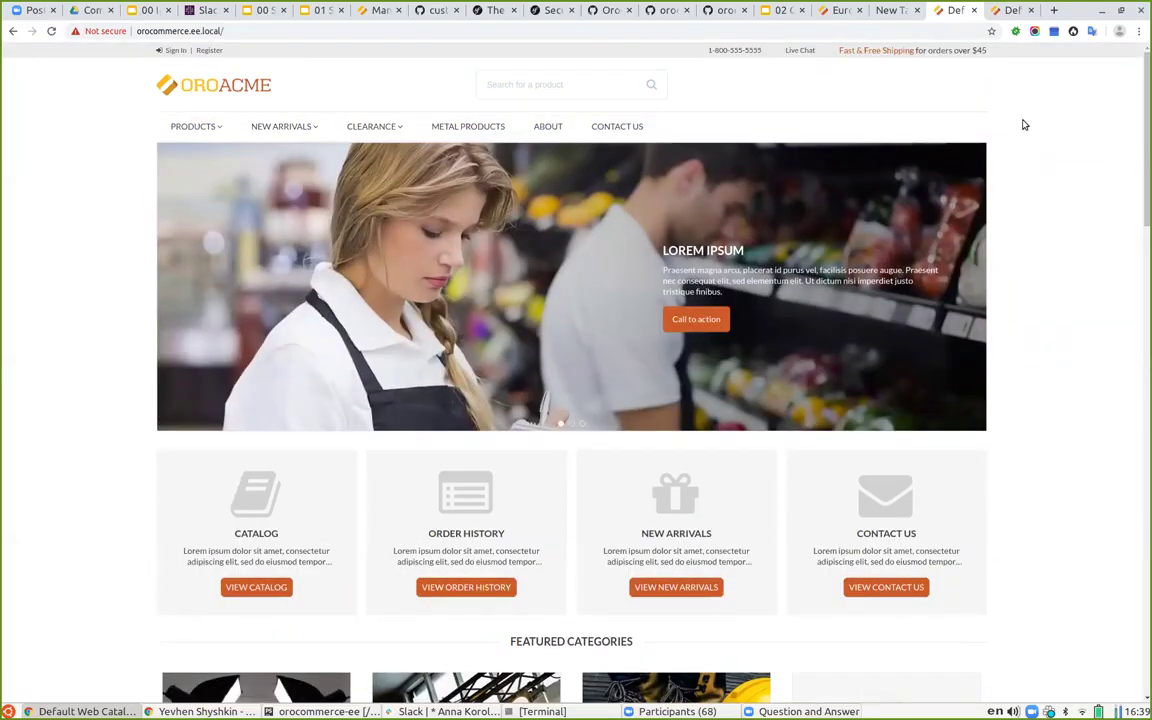
click(1010, 10)
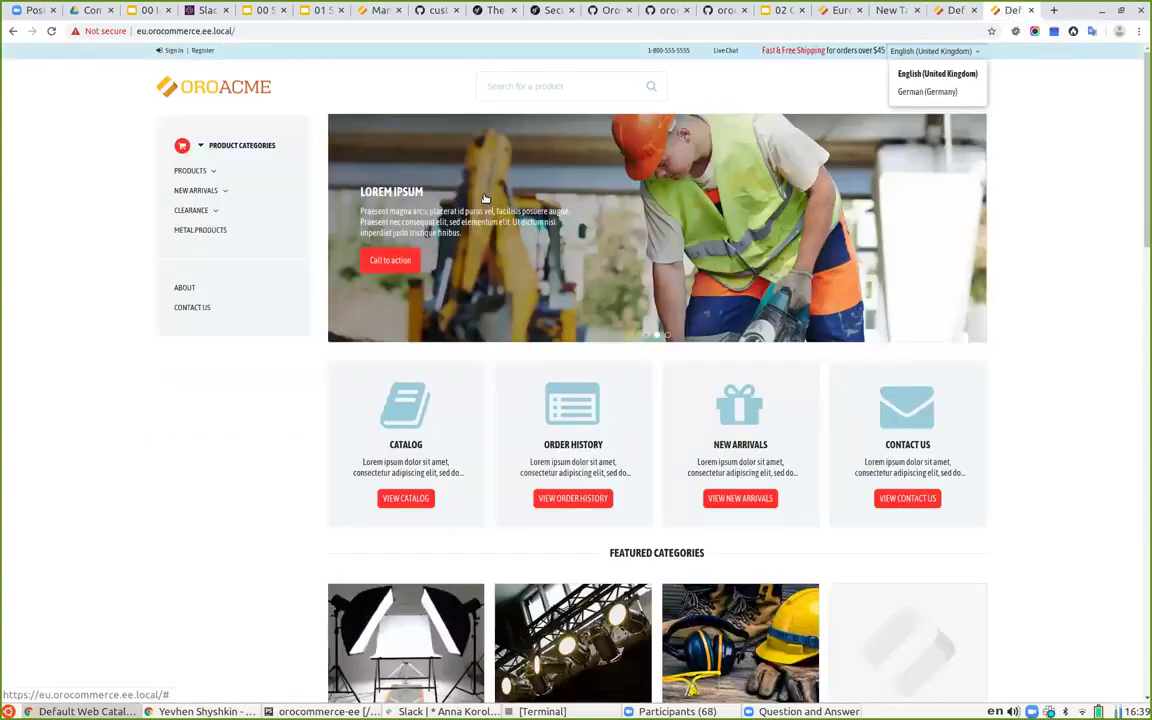
click(1067, 118)
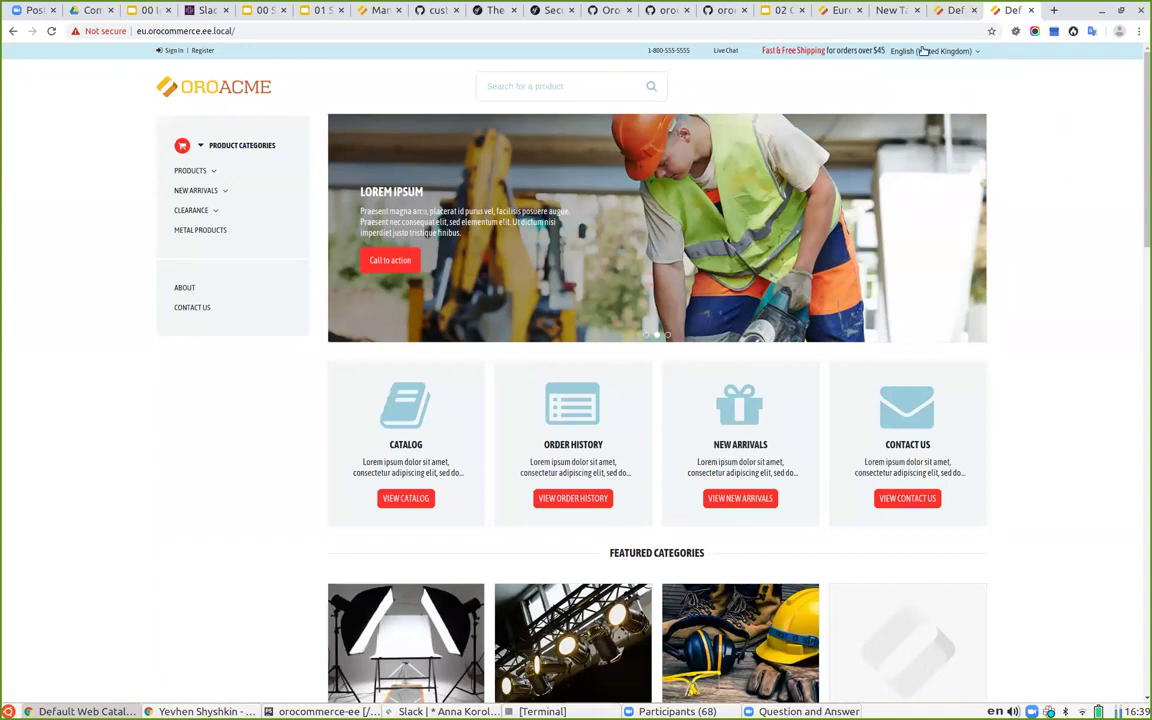
Search the Europe website's configuration for "curre", open its Pricing settings and clear the search
click(788, 10)
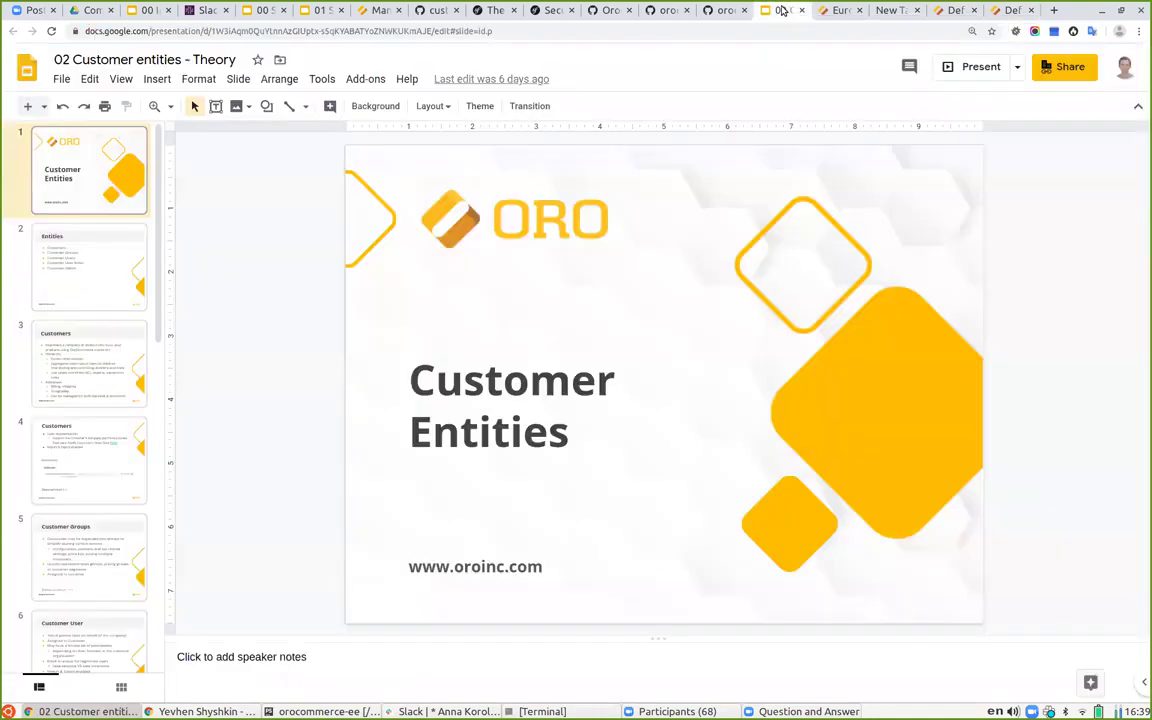
click(835, 10)
text(curre)
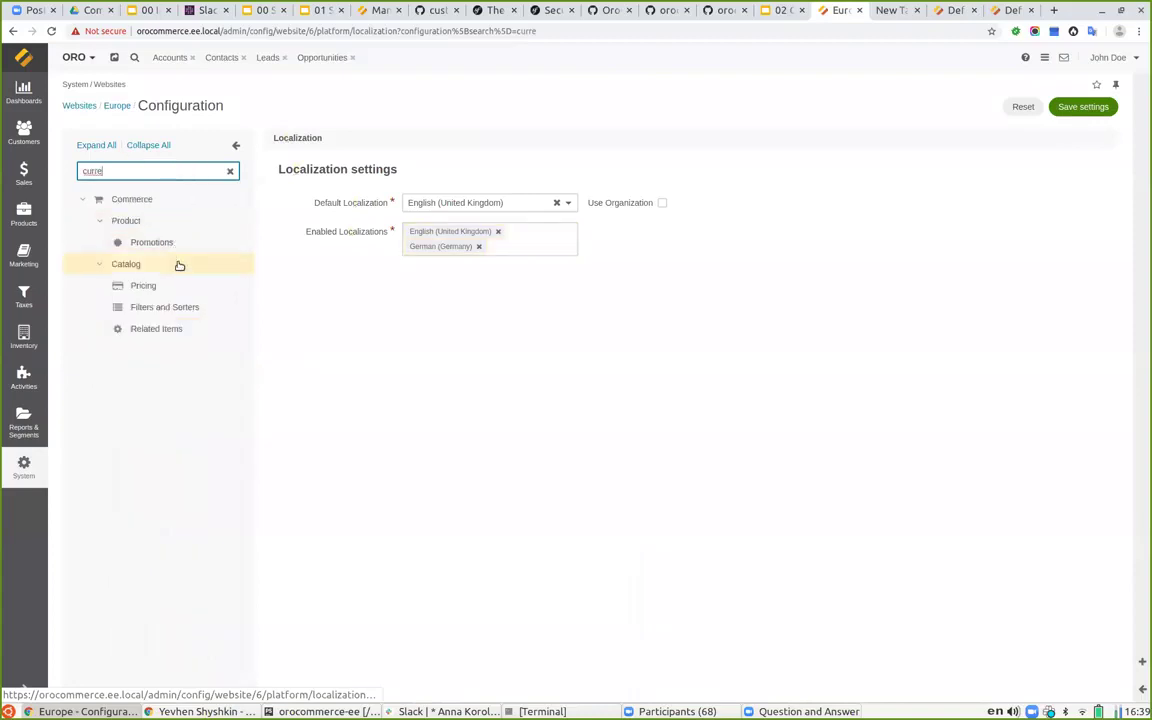
click(175, 284)
click(230, 172)
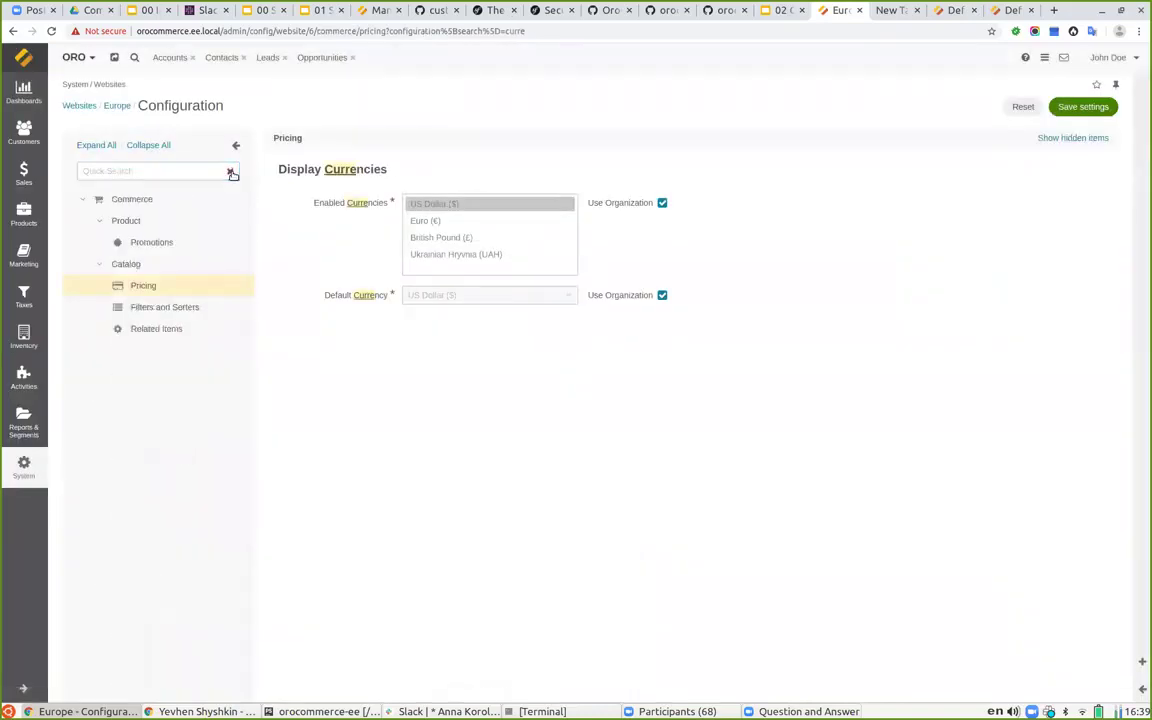
Override the organization's enabled currencies for the Europe website with US Dollar, Euro and British Pound, and save the settings
click(662, 204)
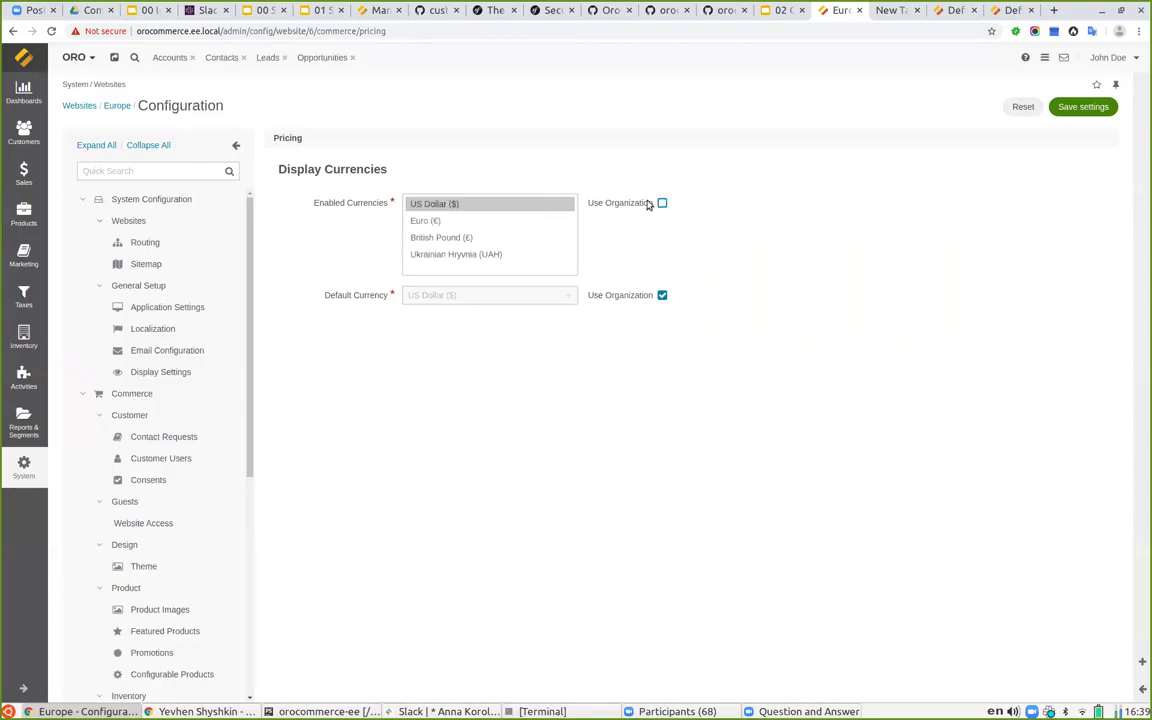
ctrl+click(441, 224)
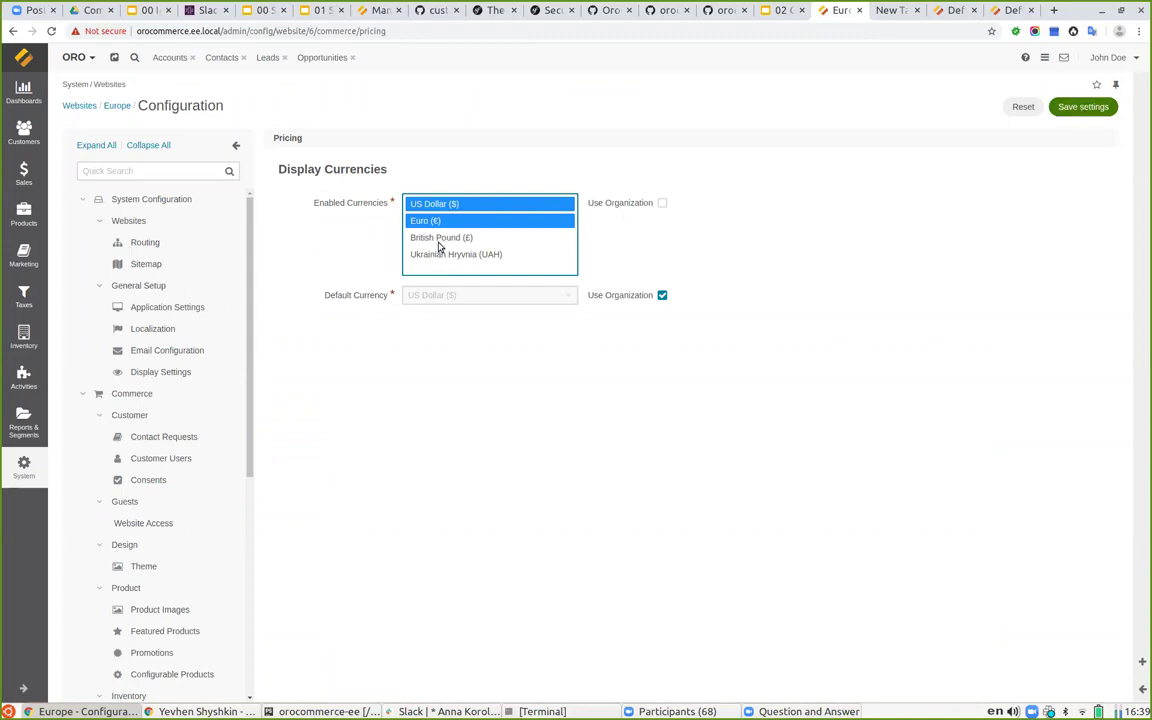
ctrl+click(439, 240)
click(1090, 106)
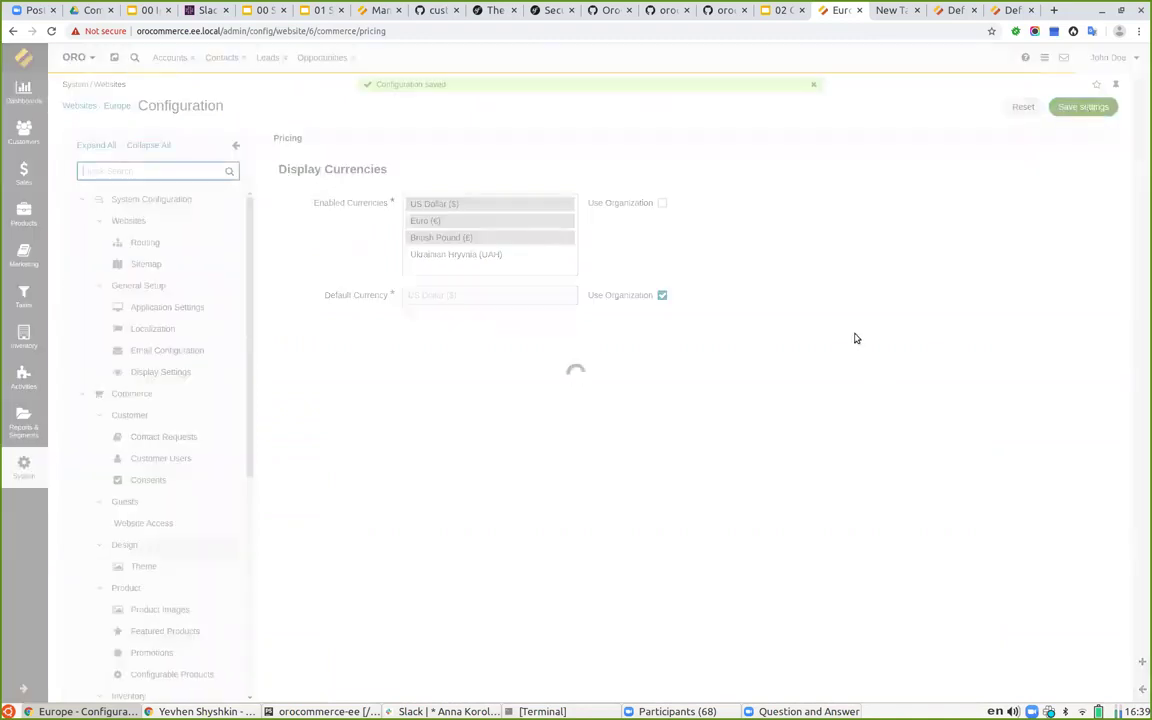
Reload the Europe storefront to view its currency options, and reload the default storefront for comparison
click(1012, 11)
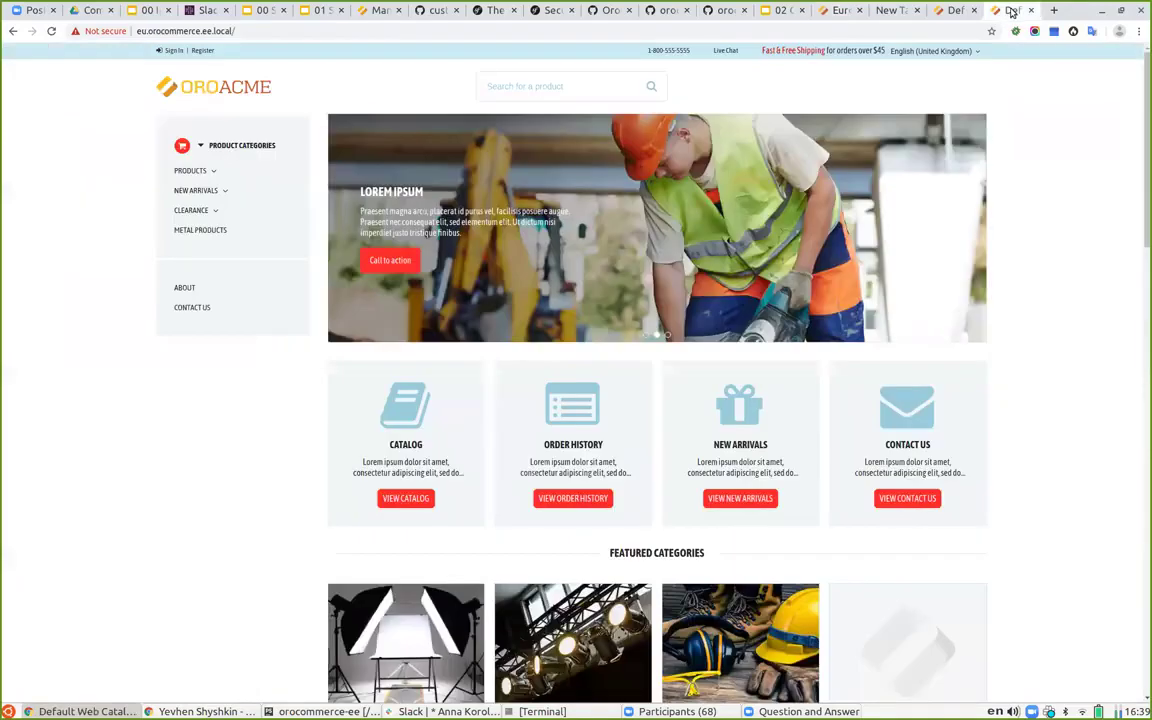
click(51, 31)
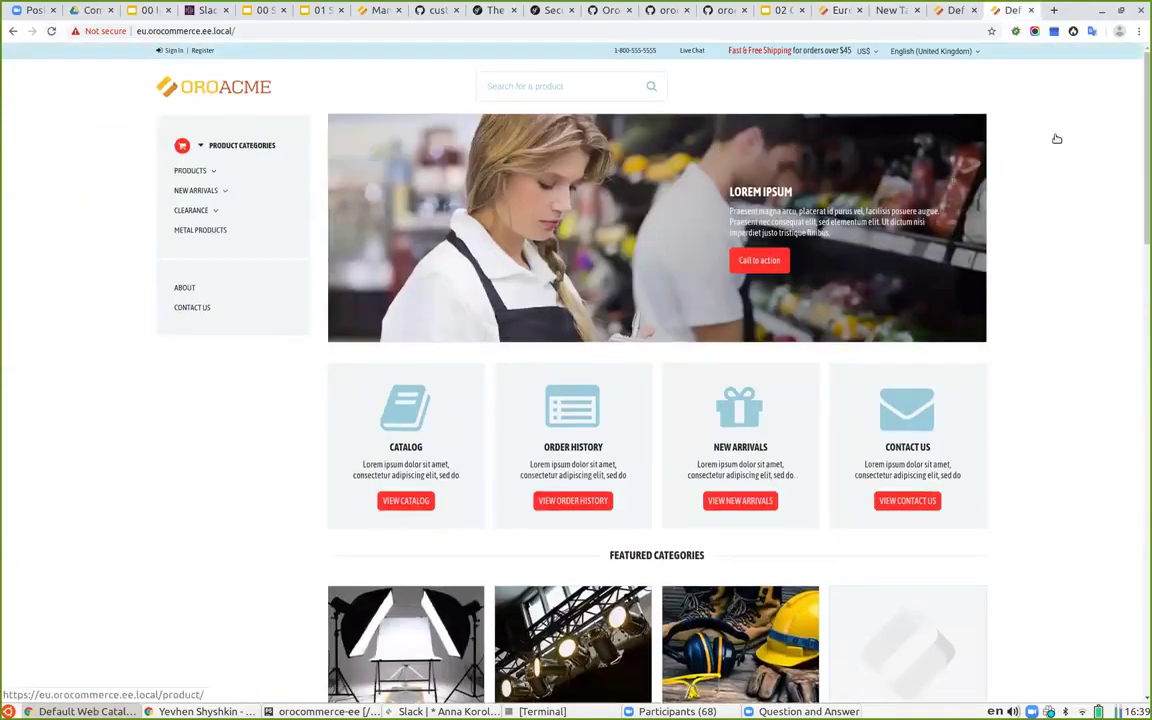
click(866, 51)
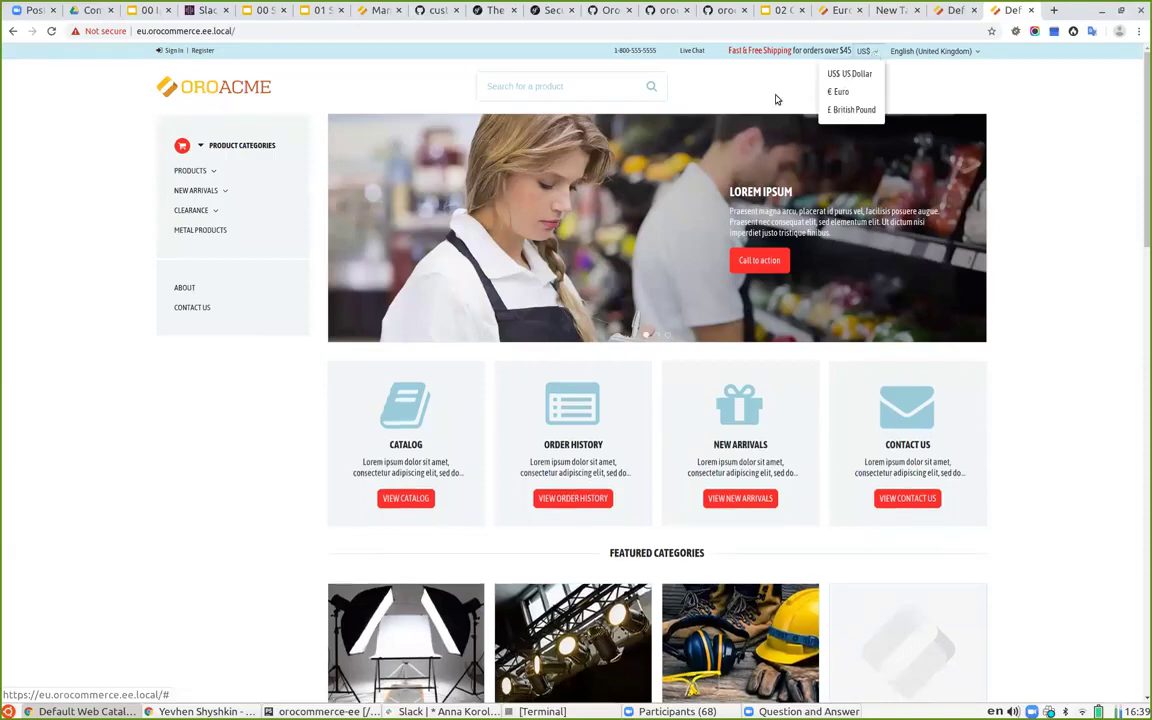
click(884, 44)
key(ctrl+Page_Up)
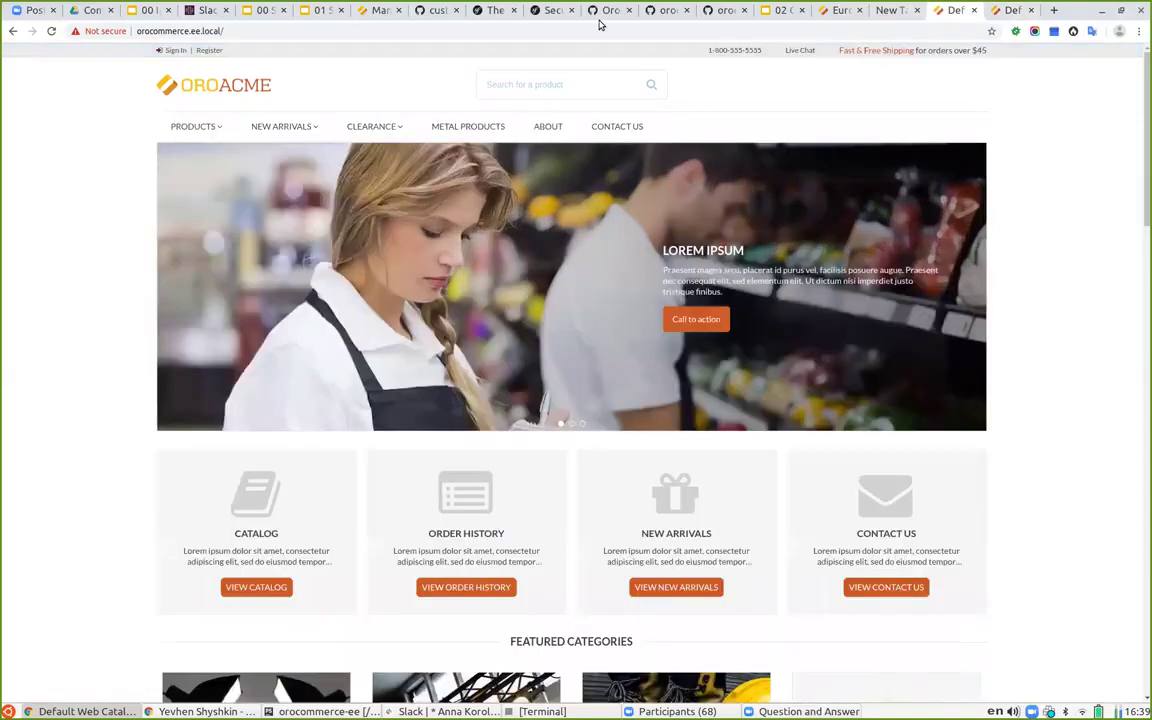
click(53, 33)
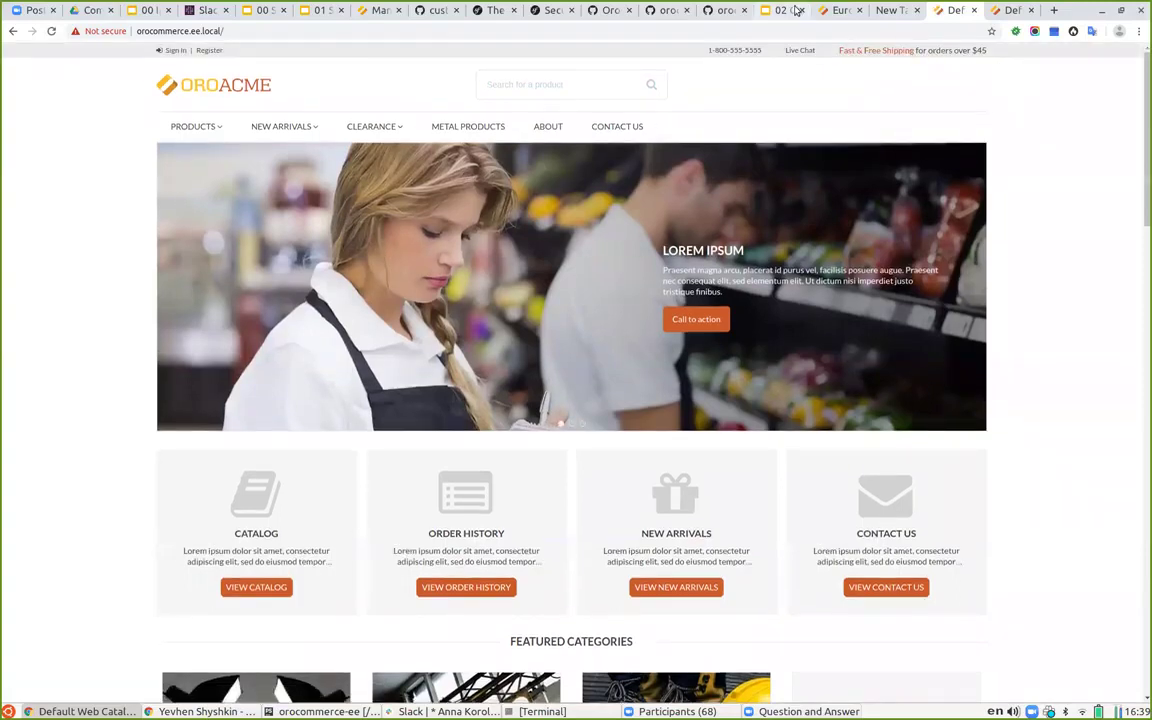
Revisit the "Website configuration (EE only)" slide and compare the themes of the Europe and default storefronts
click(316, 12)
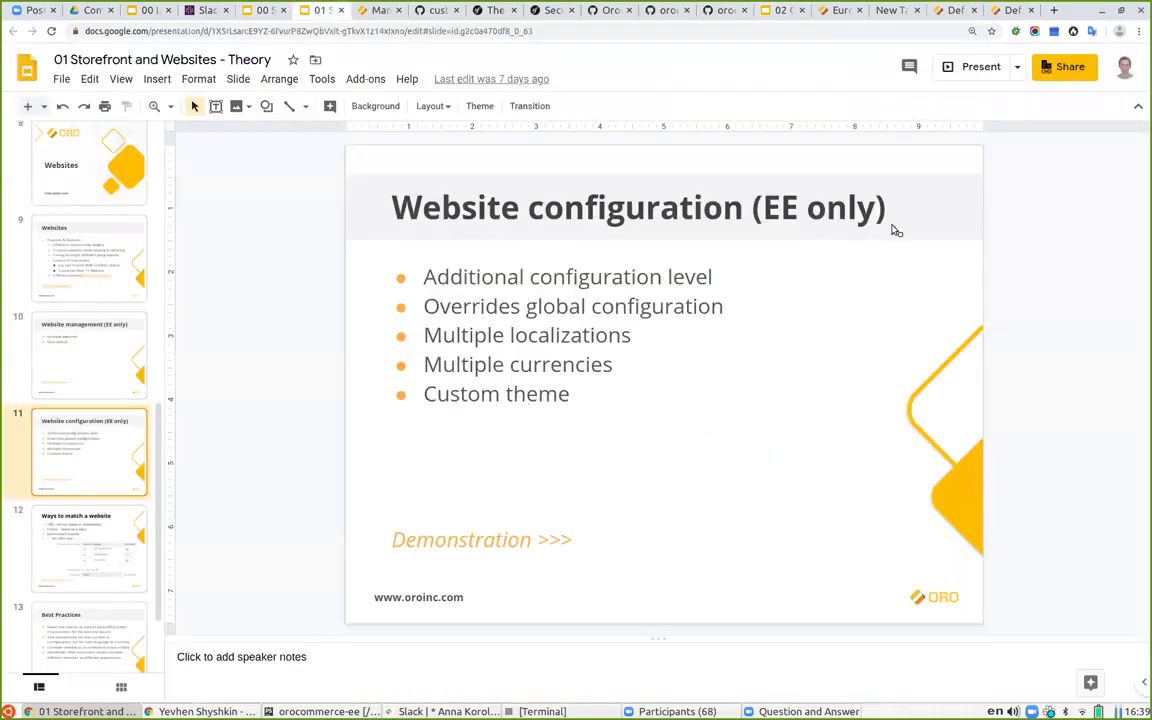
click(1011, 10)
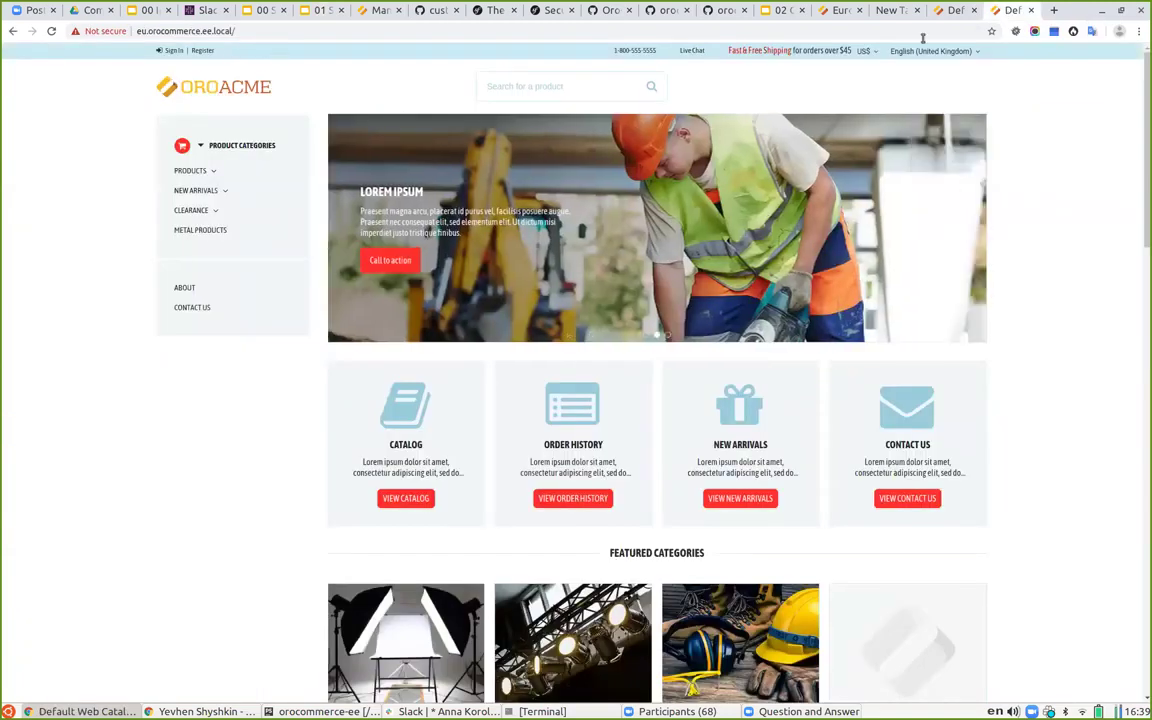
click(940, 10)
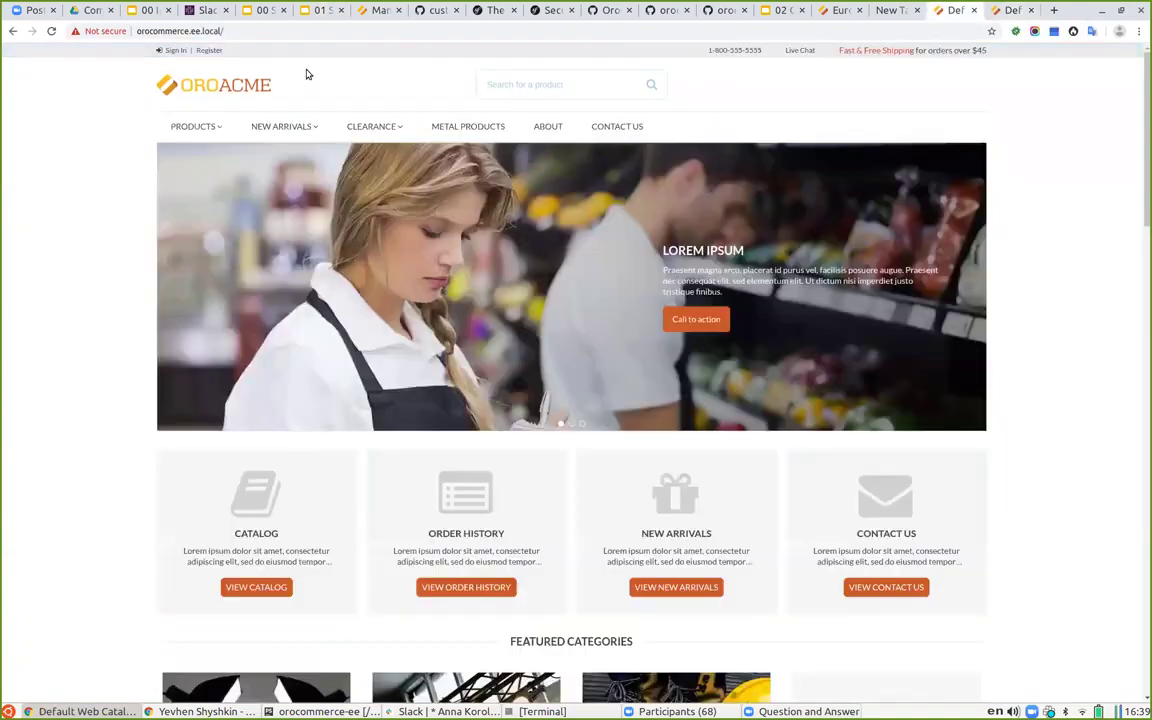
click(1010, 10)
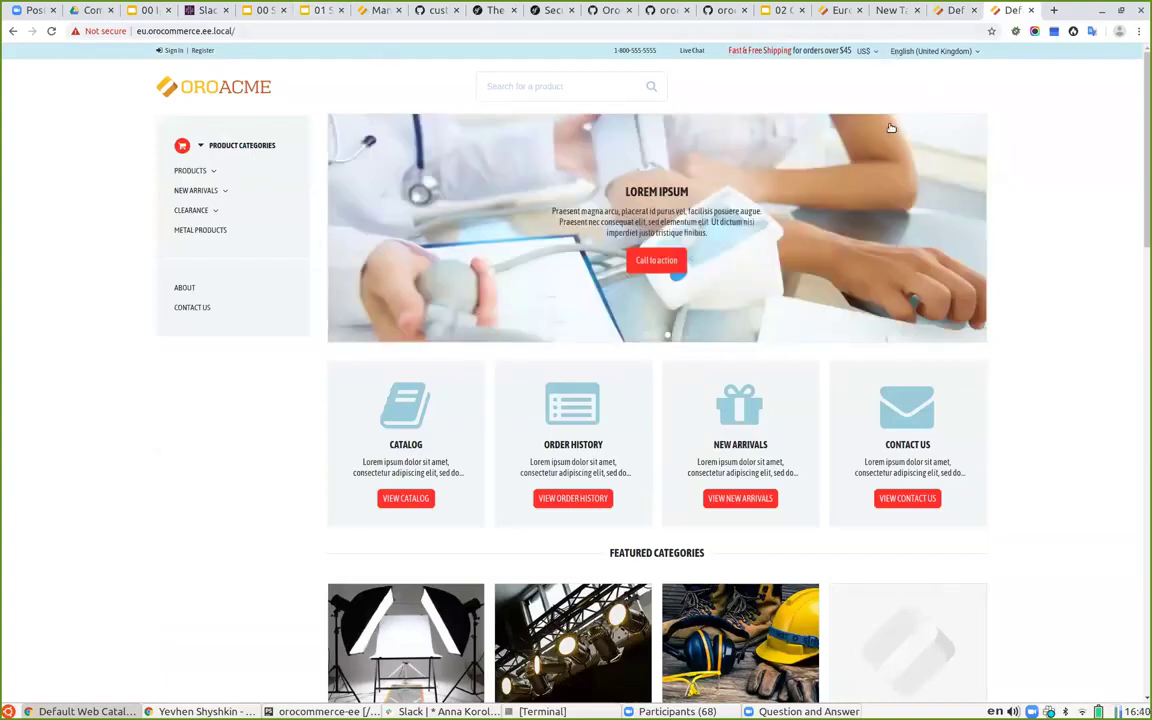
click(946, 10)
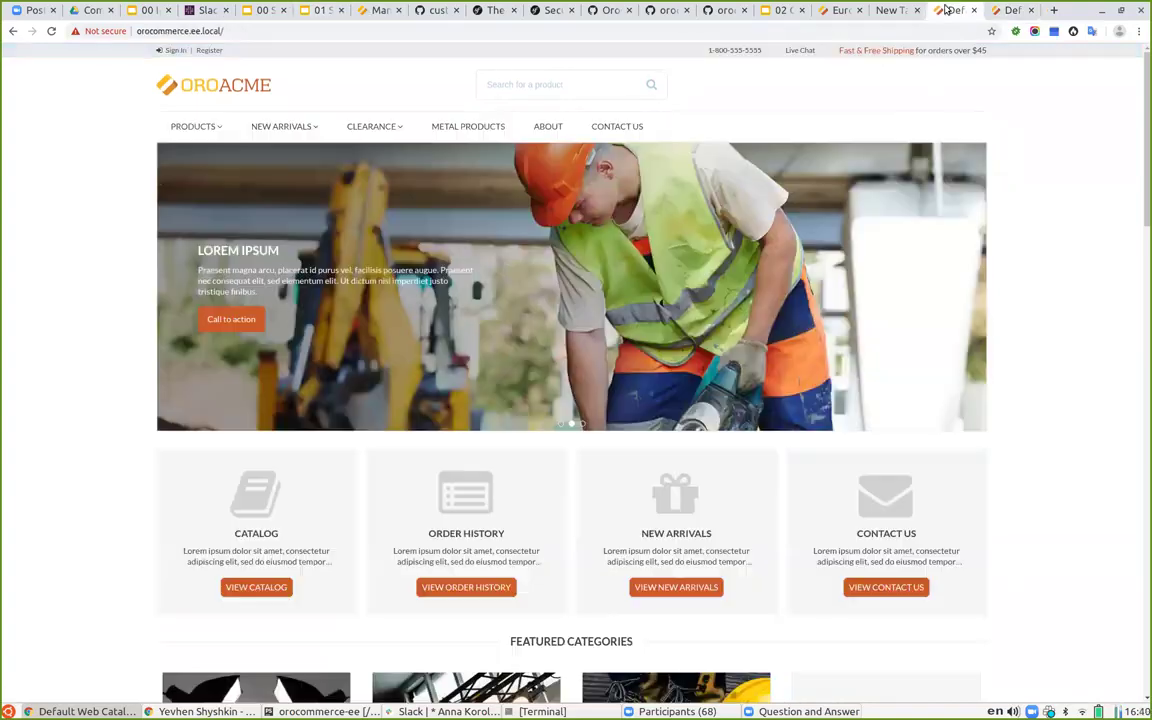
Search the Europe website's configuration for "them", open its Theme settings and clear the search
click(840, 10)
click(110, 170)
text(them)
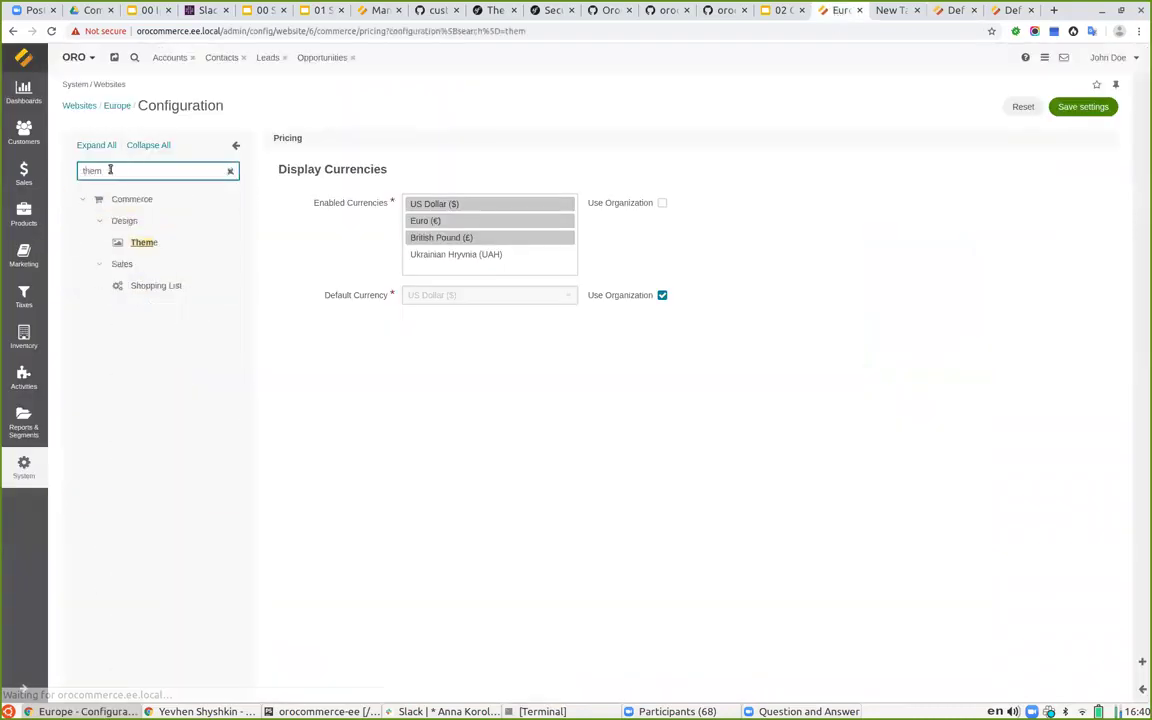
click(170, 244)
click(232, 174)
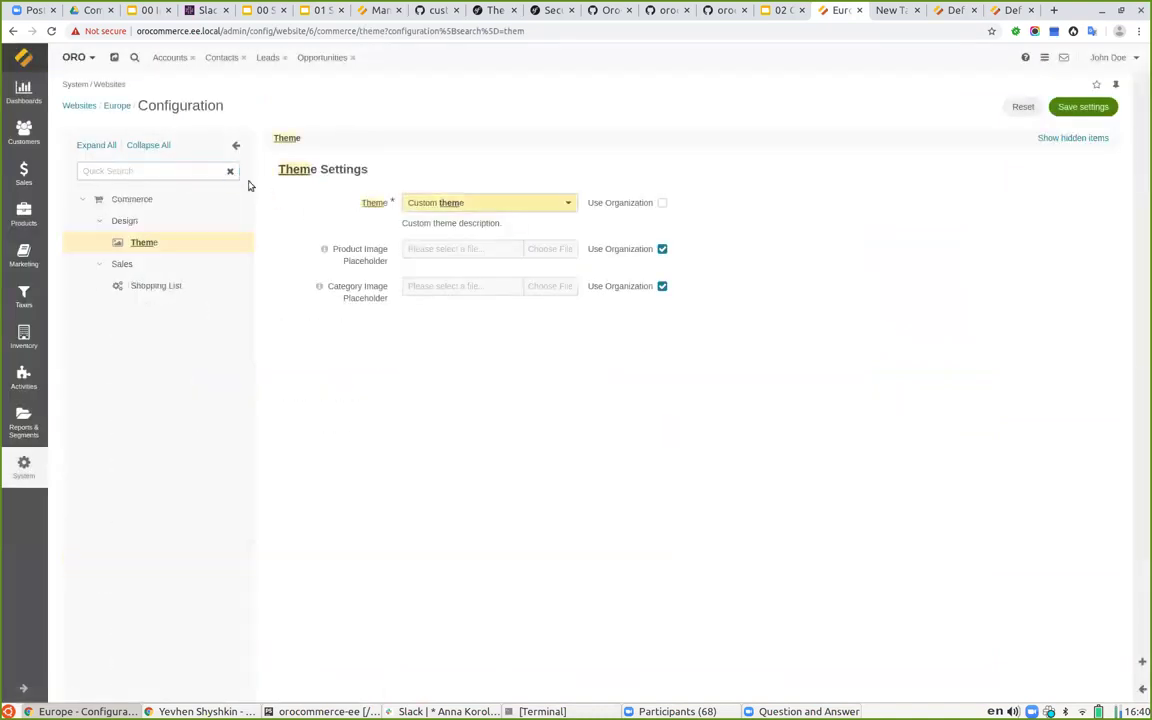
Set the Europe website's theme to Default theme and save the settings
click(515, 203)
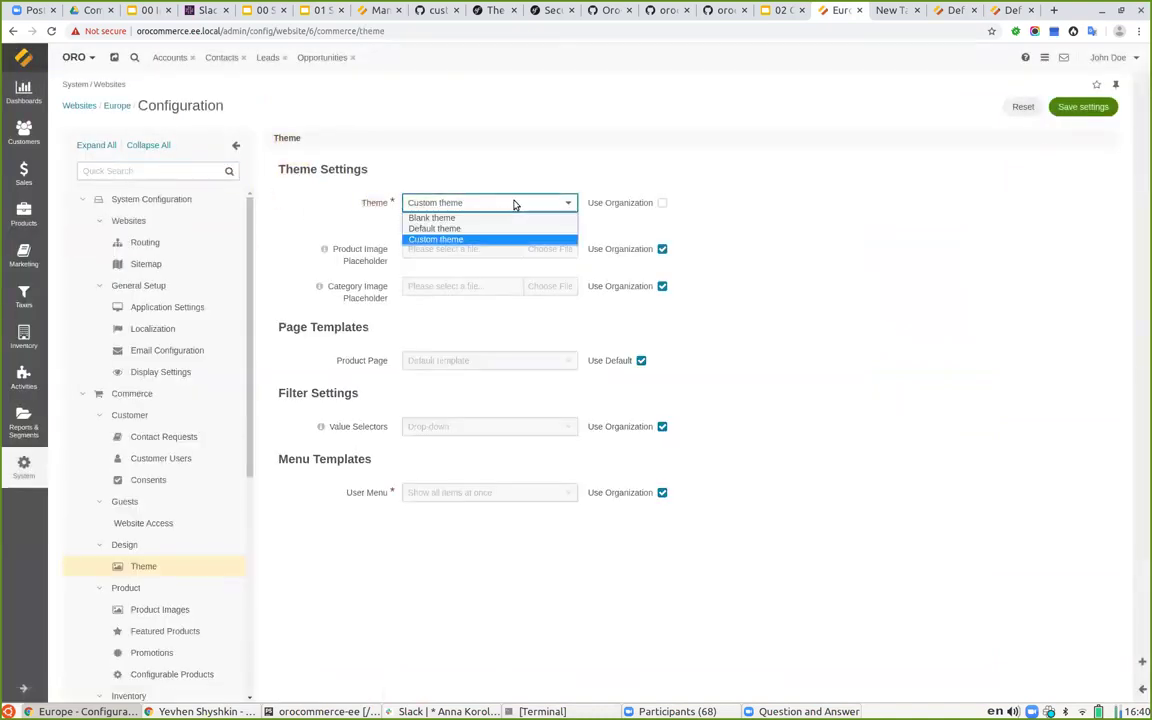
click(463, 230)
click(1066, 106)
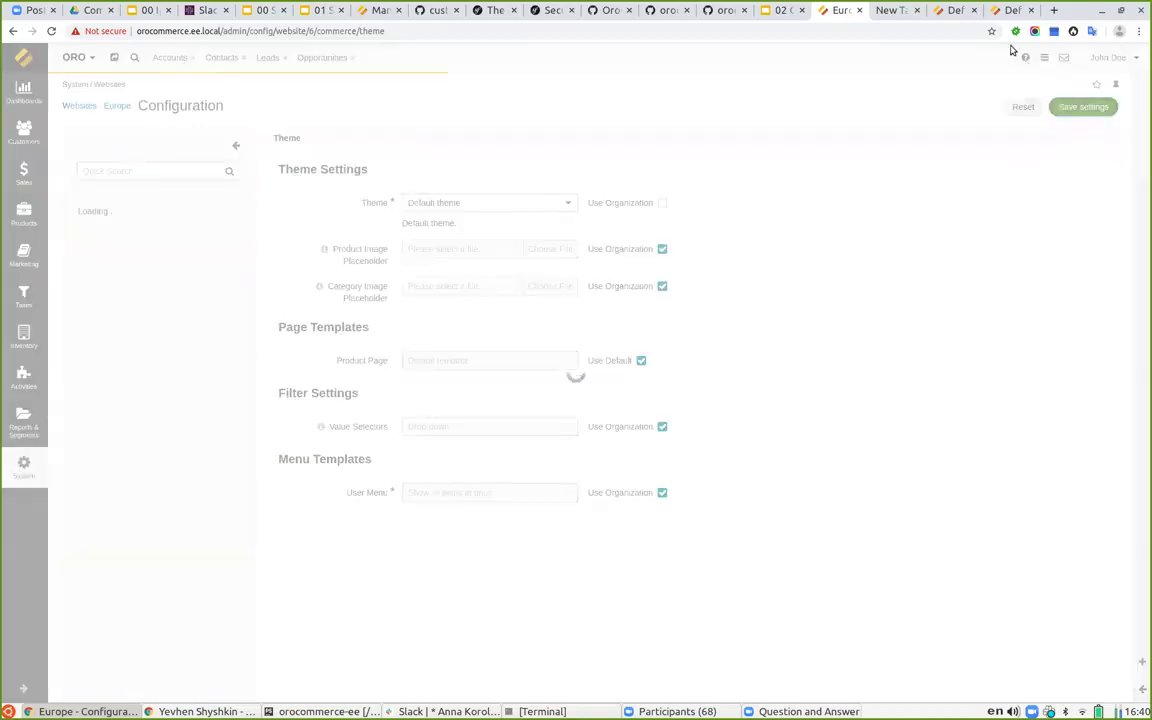
Reload the Europe storefront, view its language options and compare its look with the default storefront
click(1004, 14)
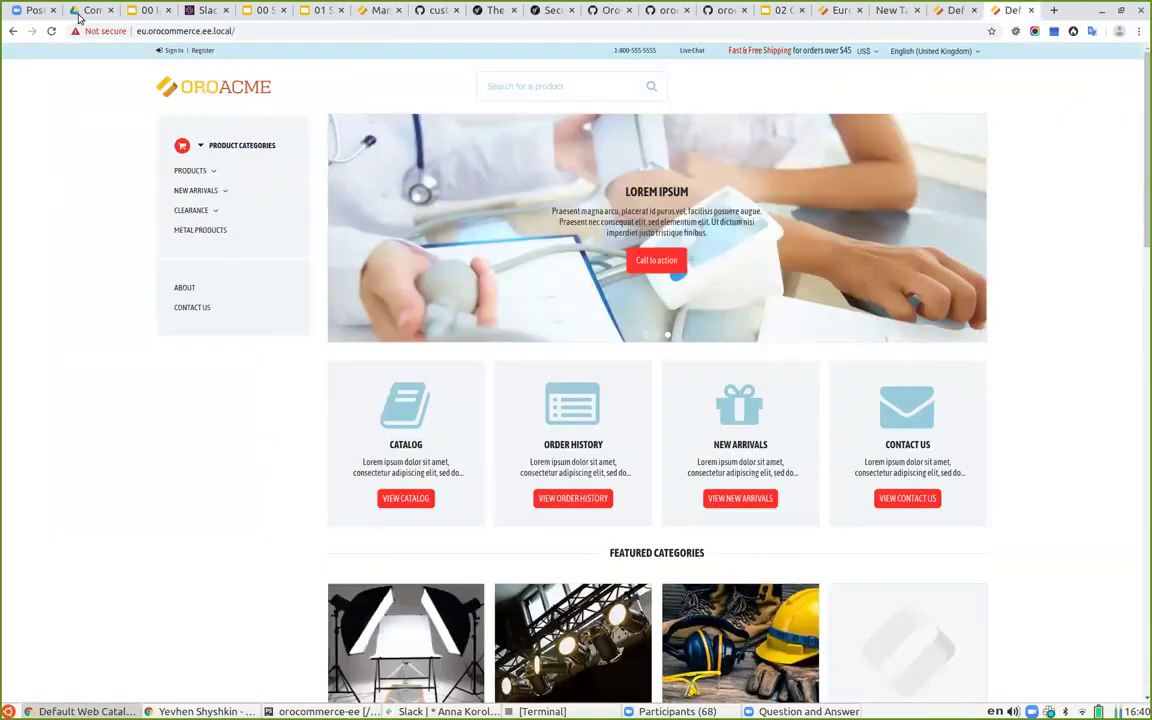
click(51, 31)
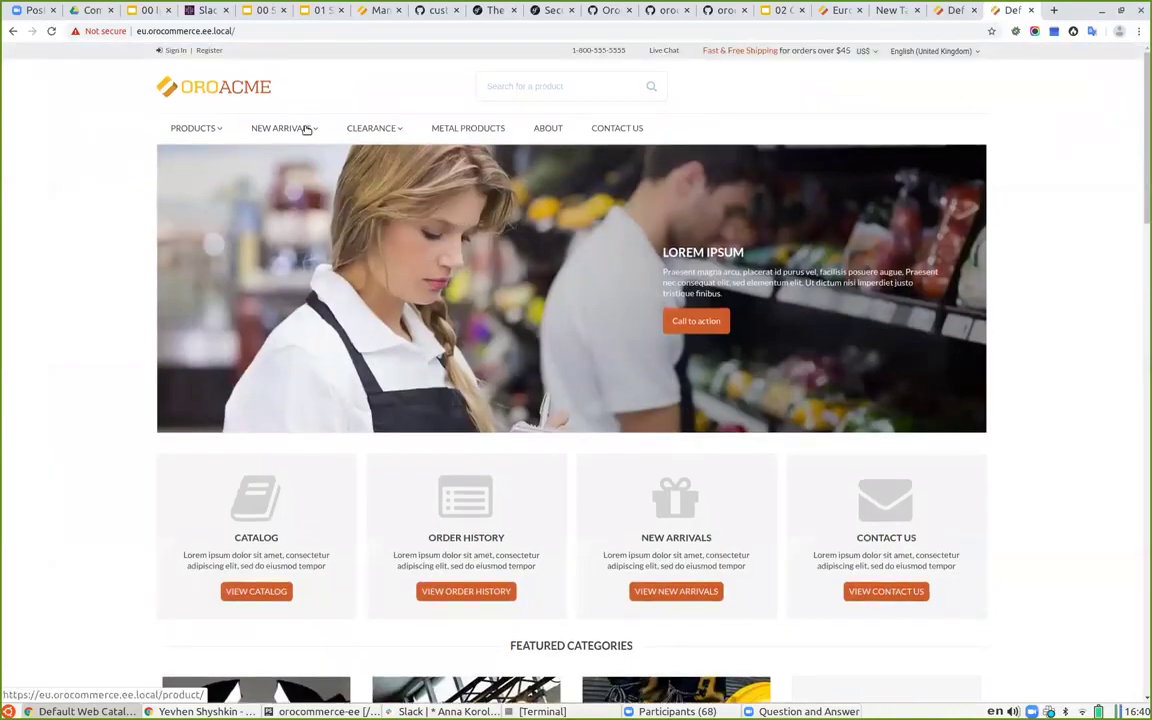
mouse_move(292, 136)
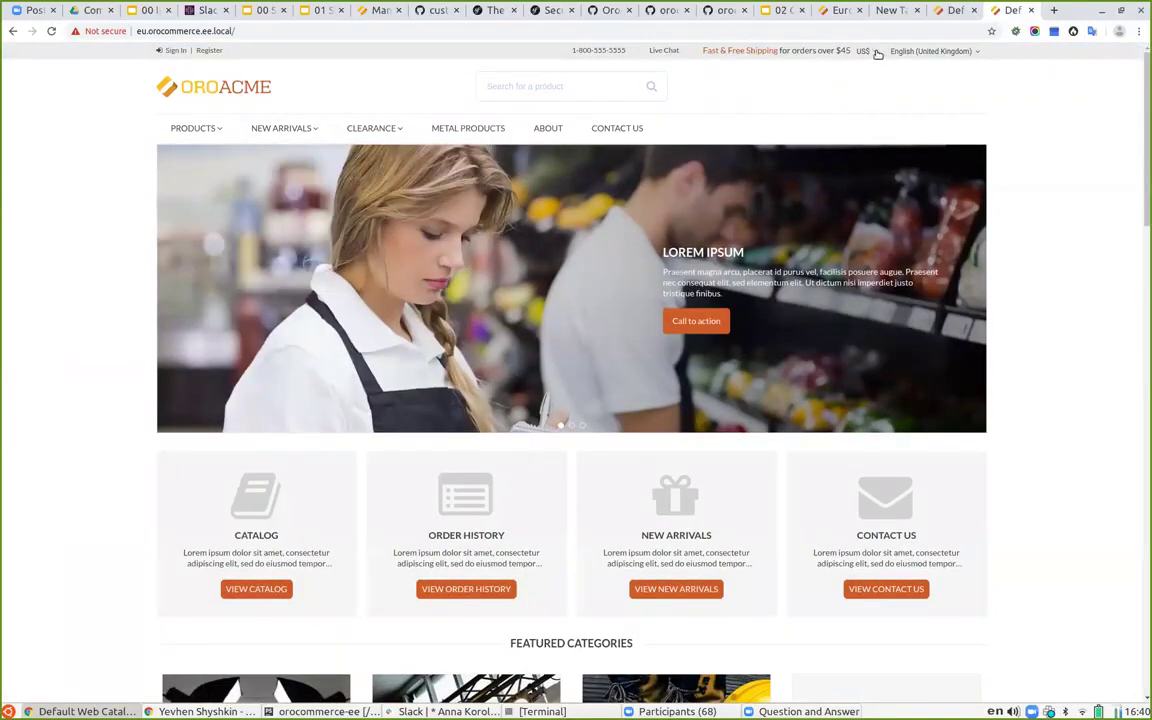
click(977, 52)
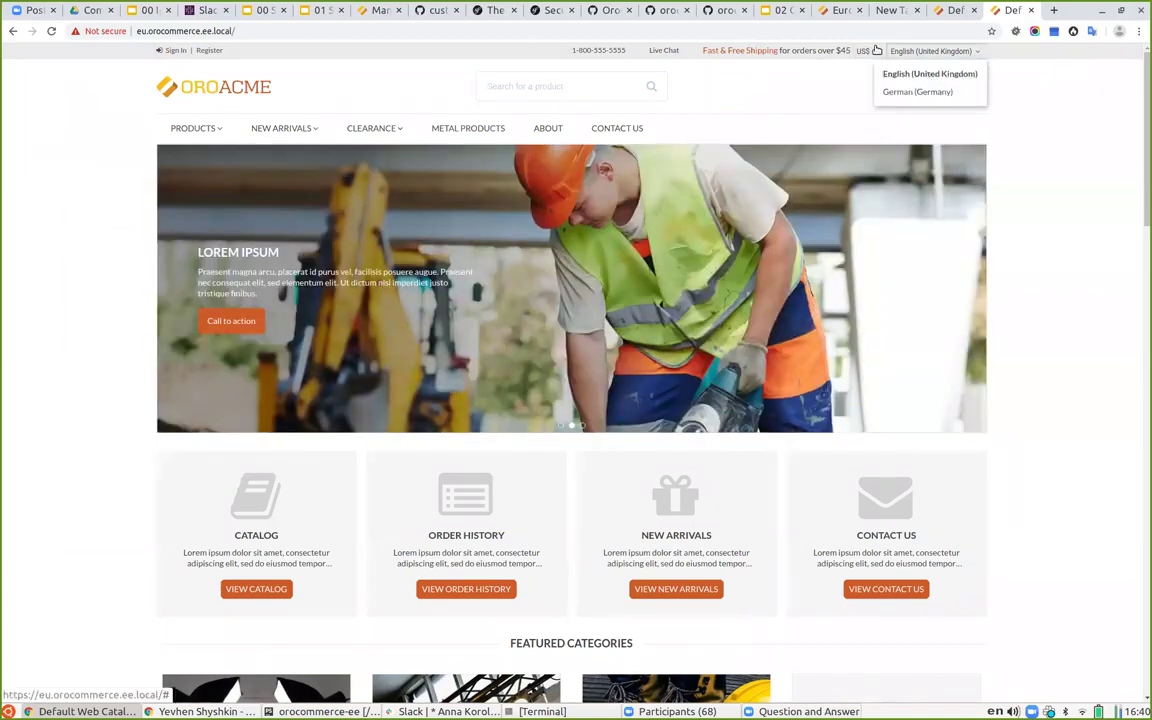
mouse_move(877, 50)
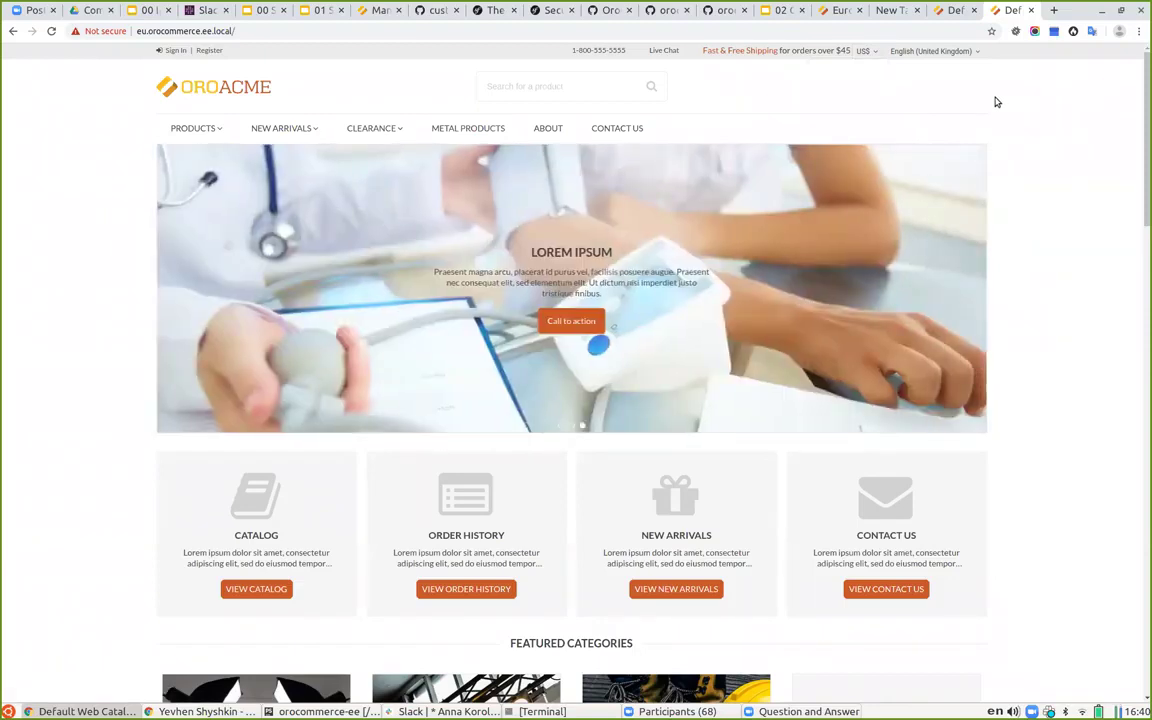
click(950, 10)
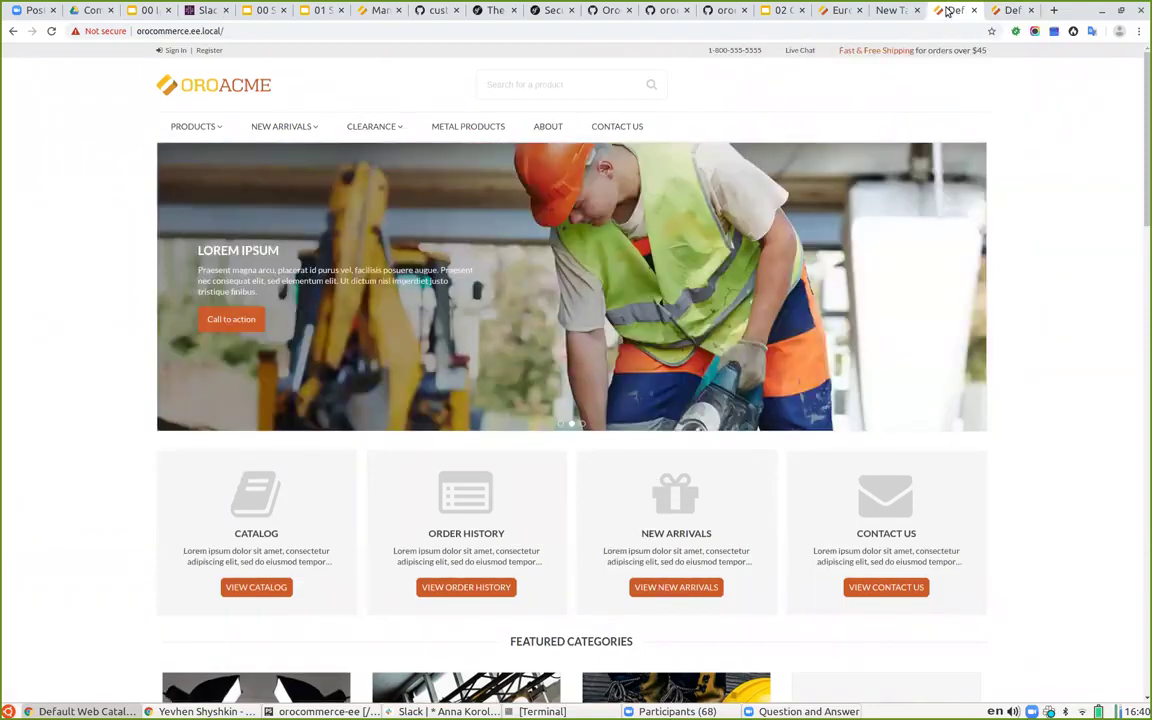
Set the Europe website's theme back to Custom theme and save the settings
click(840, 10)
click(442, 200)
click(452, 238)
click(1074, 107)
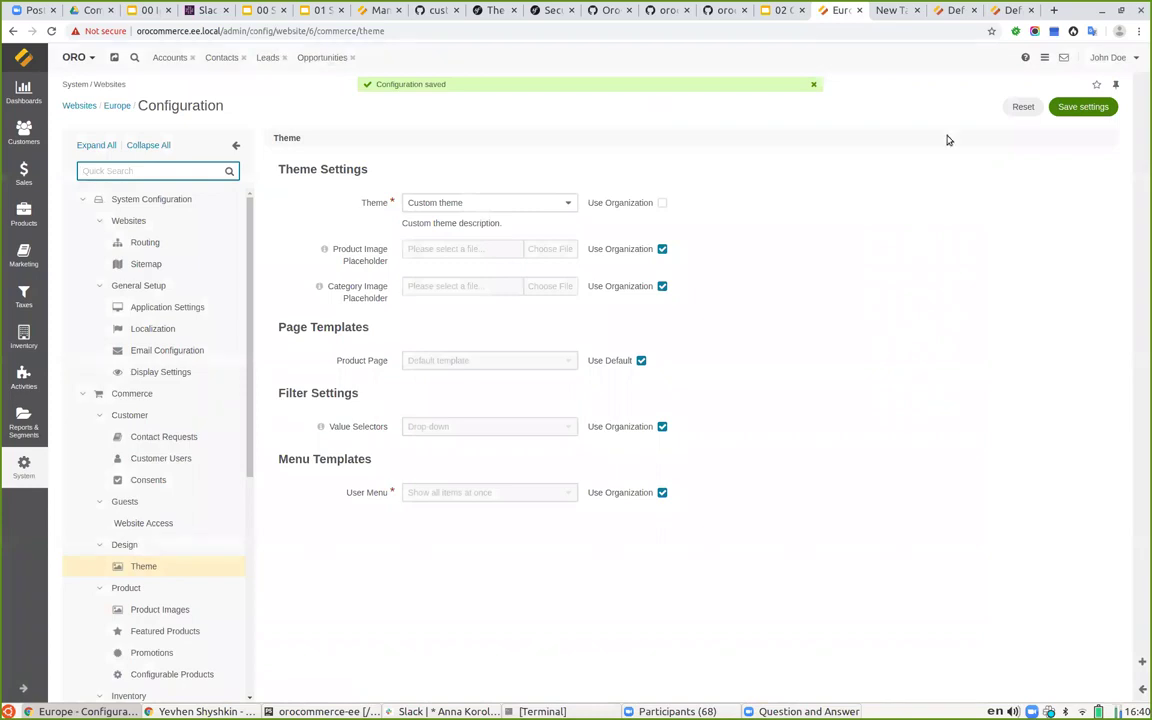
Reload the Europe storefront to view it with the custom theme
click(1010, 10)
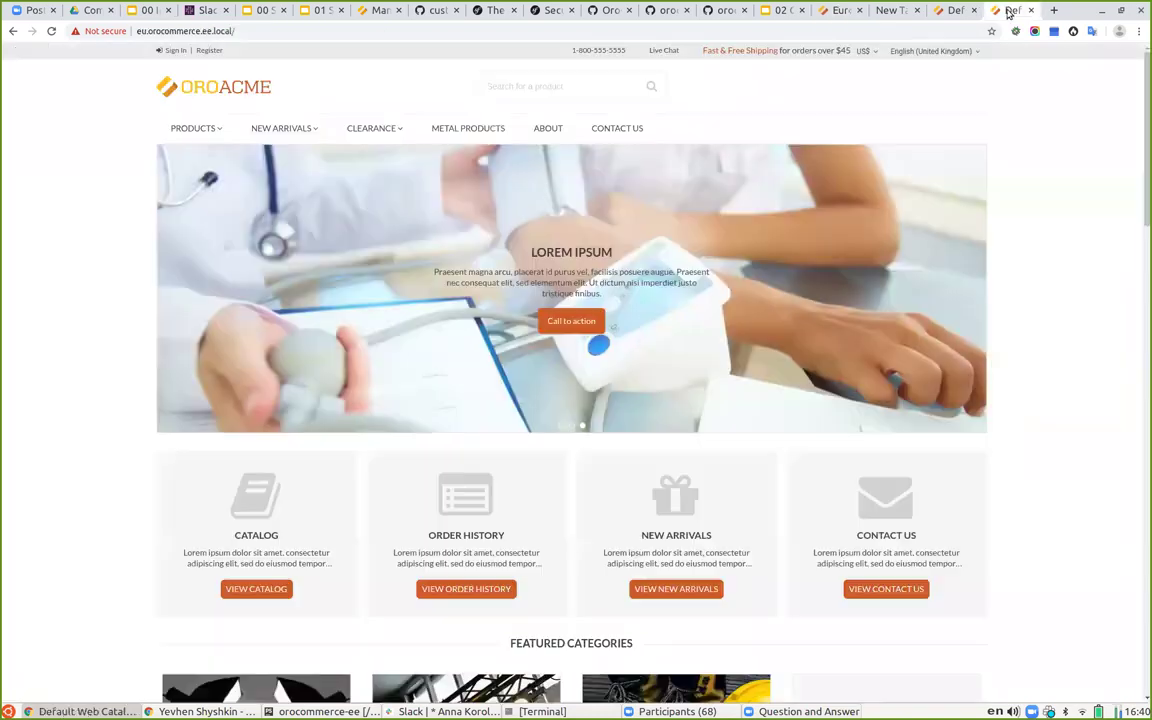
click(51, 31)
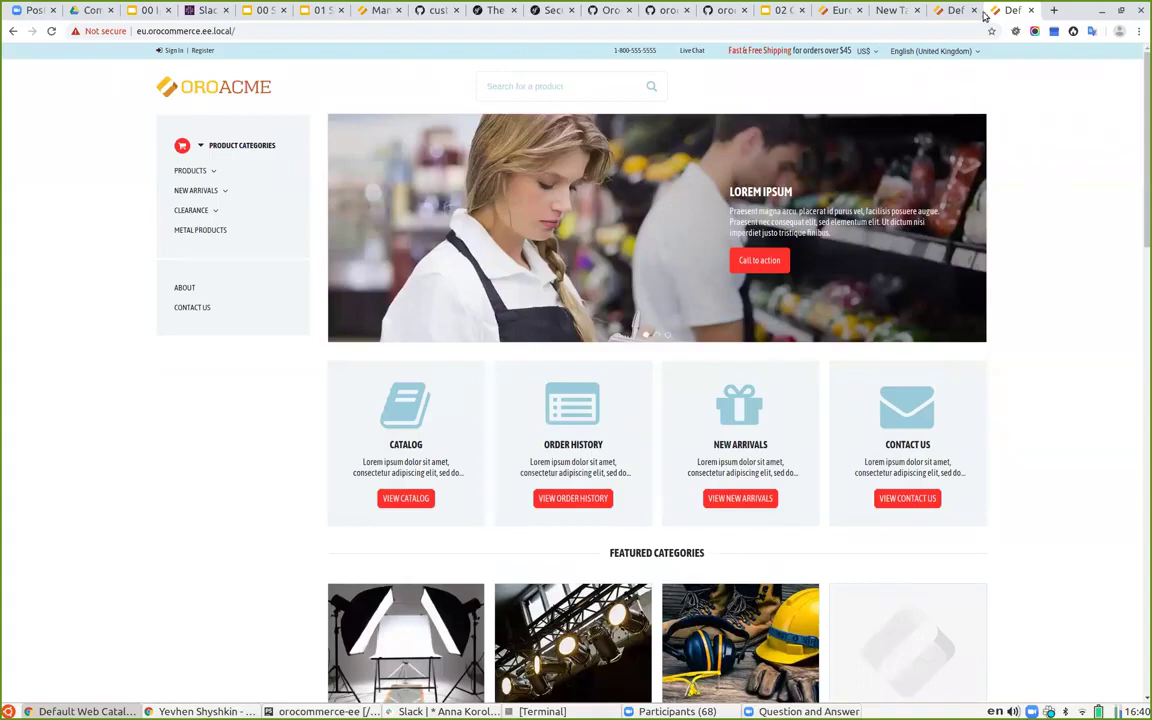
Present the "Ways to match a website" slide after comparing the URLs of the default and Europe storefronts
click(302, 12)
click(93, 530)
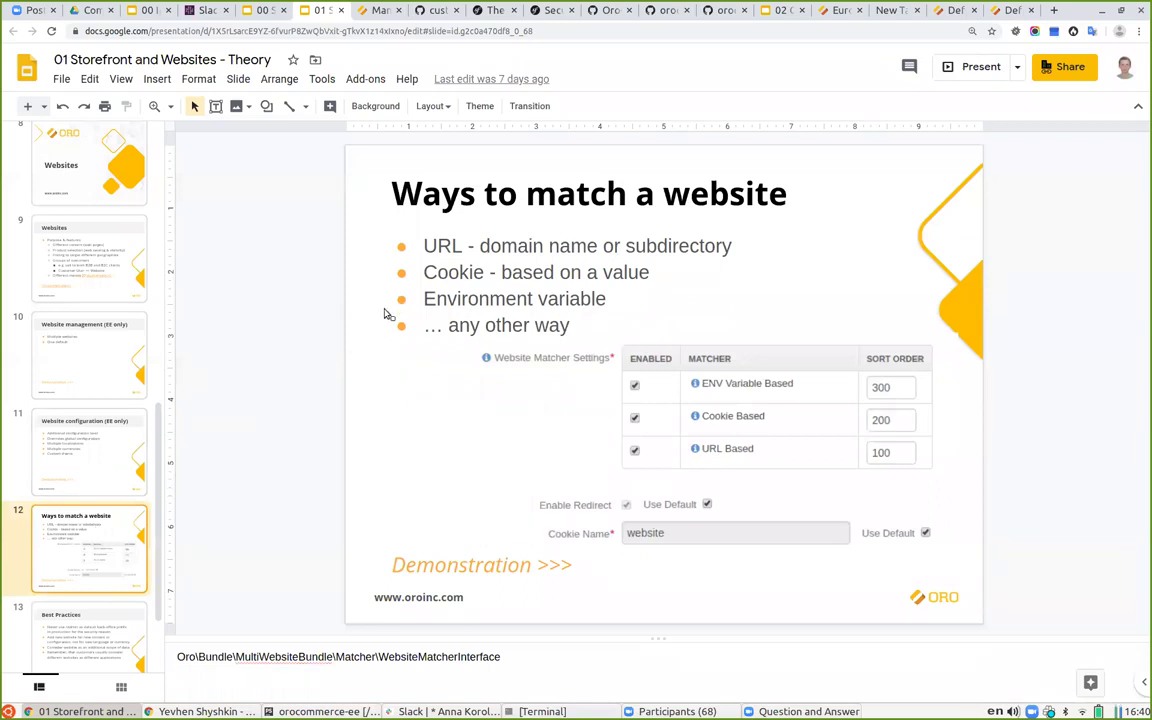
click(950, 10)
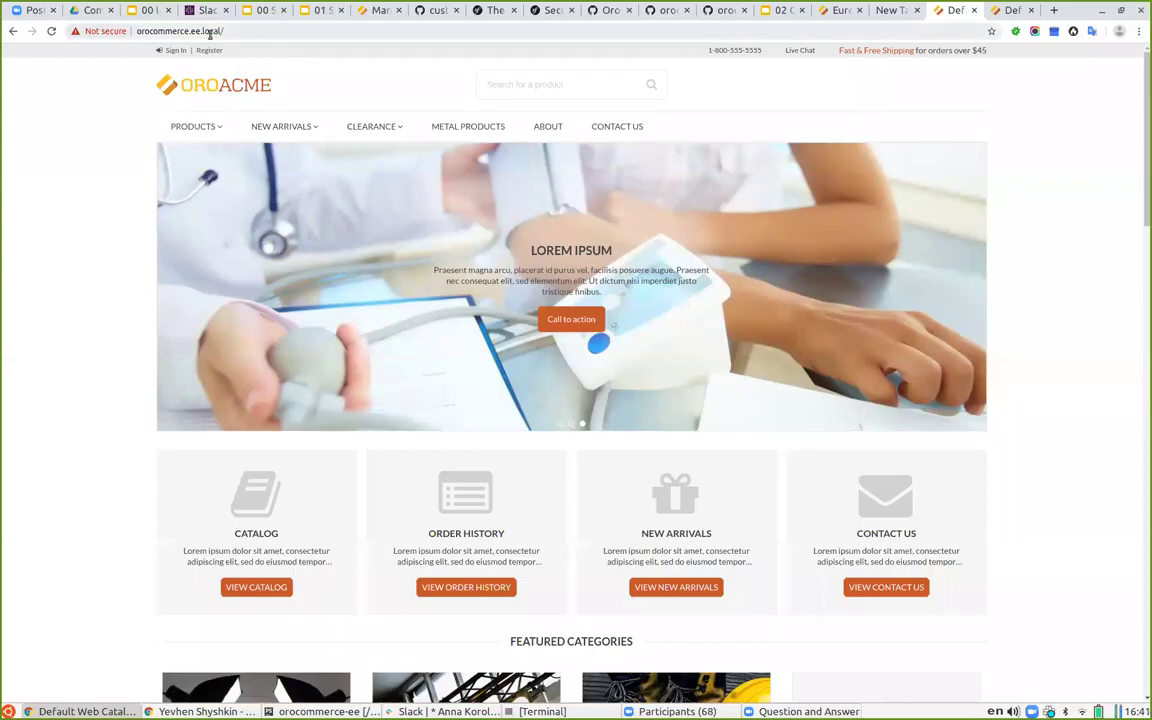
click(1003, 10)
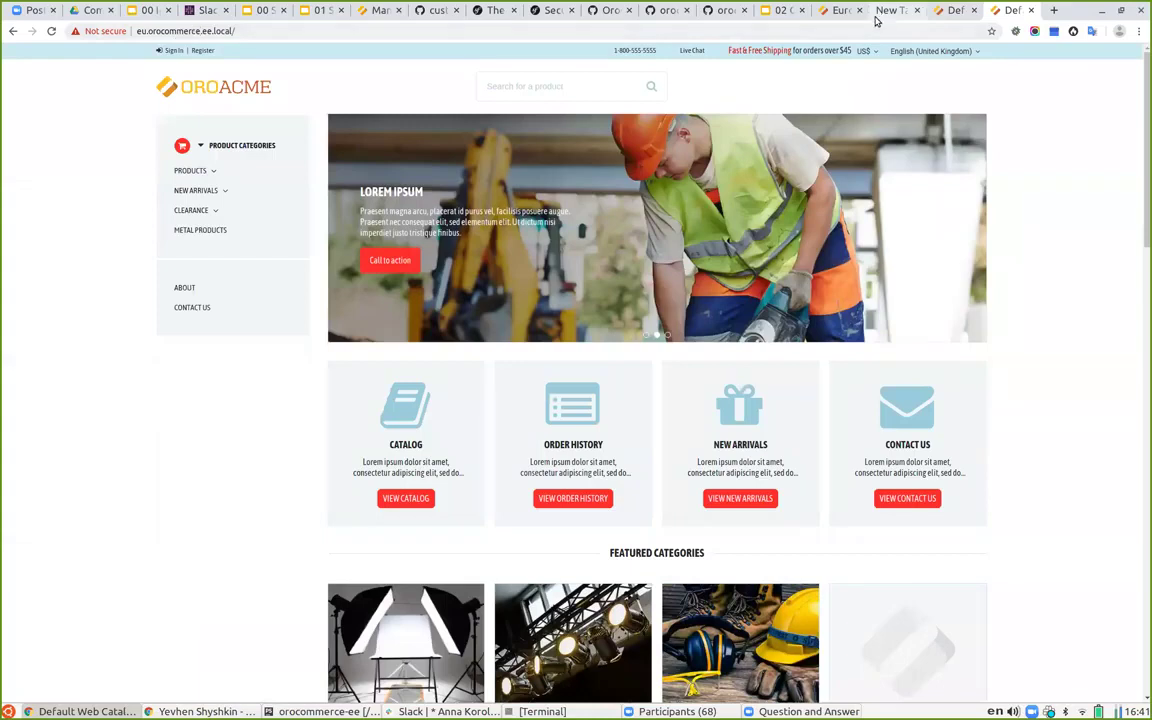
click(315, 12)
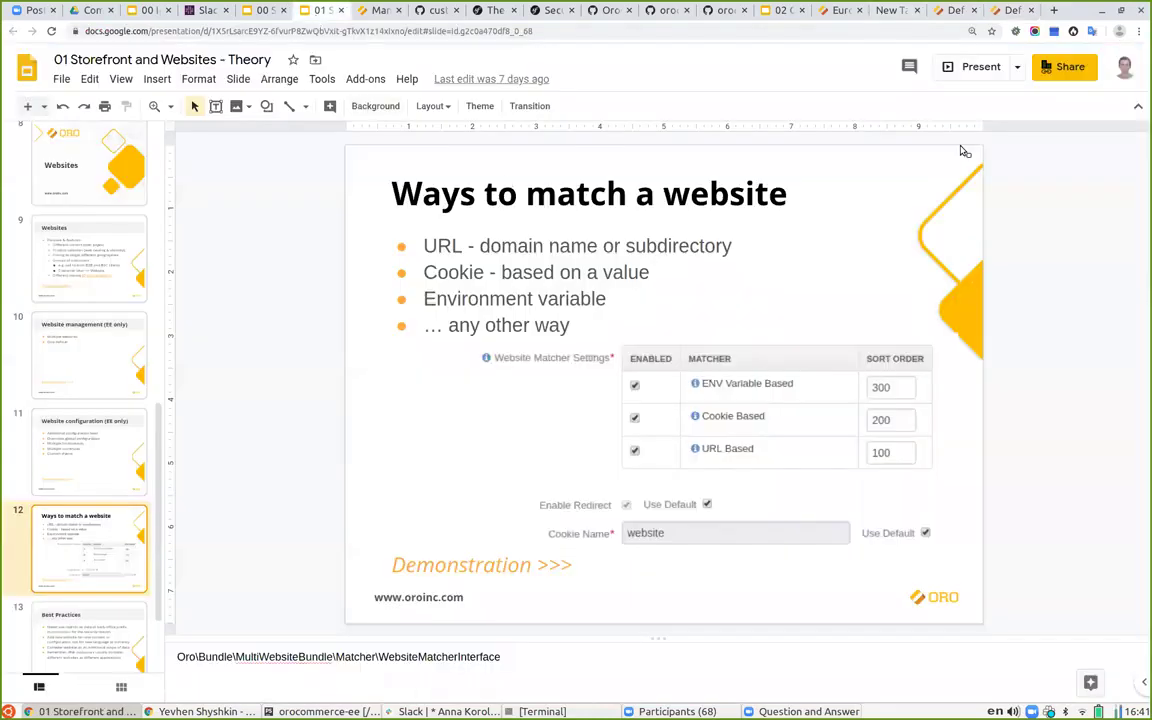
click(960, 67)
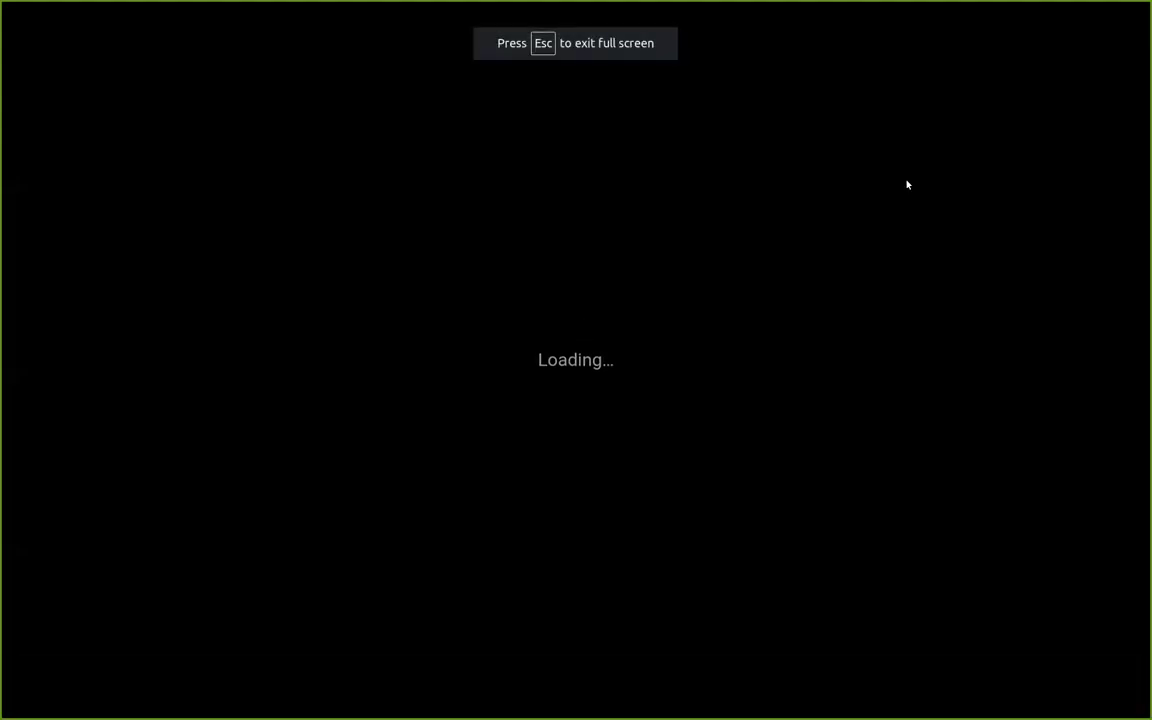
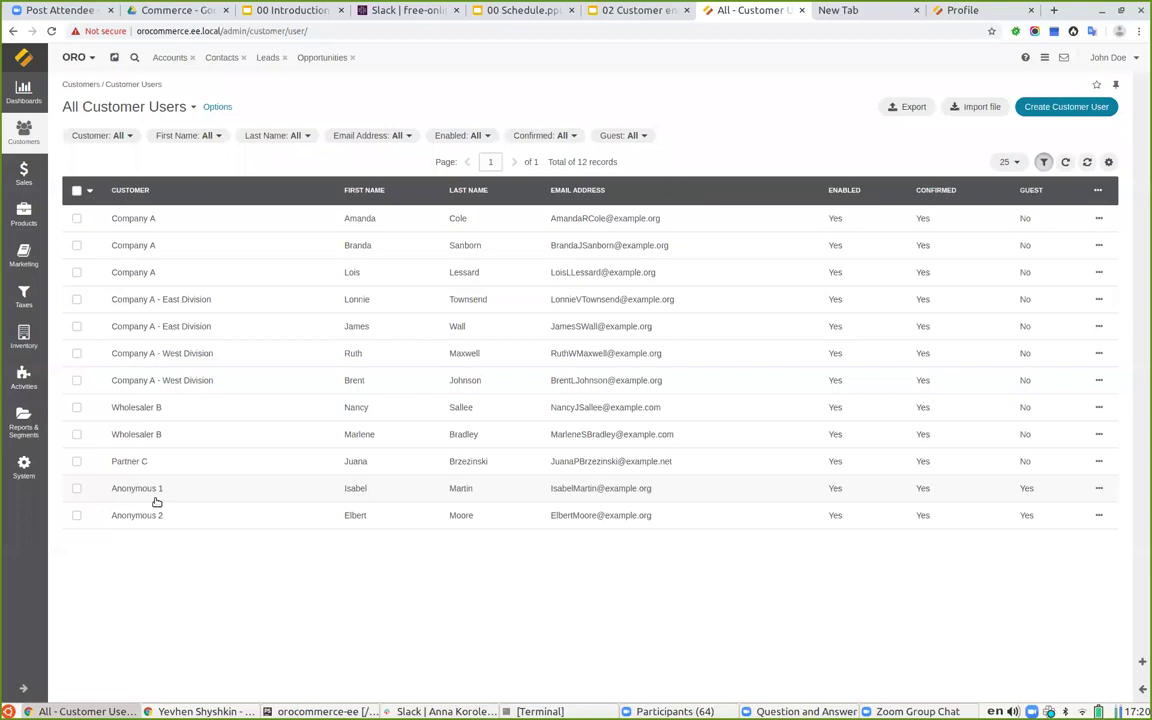
Open the first Company A customer user and review the customer, roles, guest and website fields
click(519, 224)
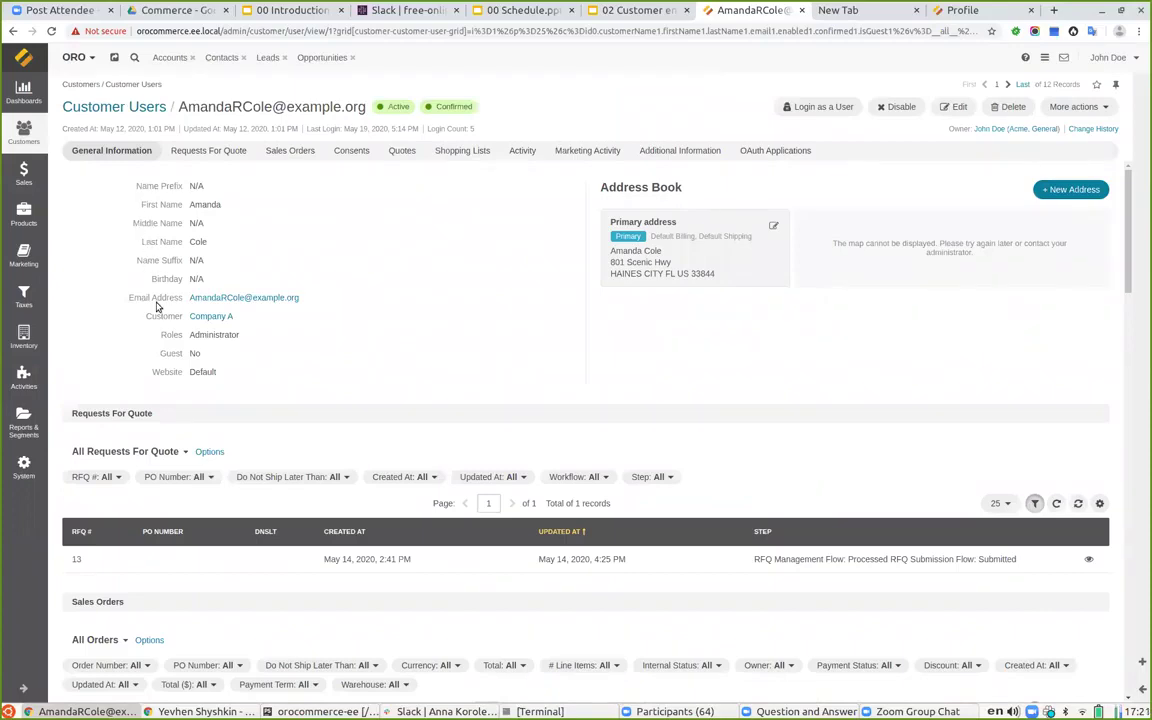
mouse_move(145, 318)
mouse_down()
mouse_move(249, 316)
mouse_move(150, 336)
mouse_up()
click(254, 341)
drag(157, 360, 195, 358)
double_click(205, 372)
shift+click(148, 373)
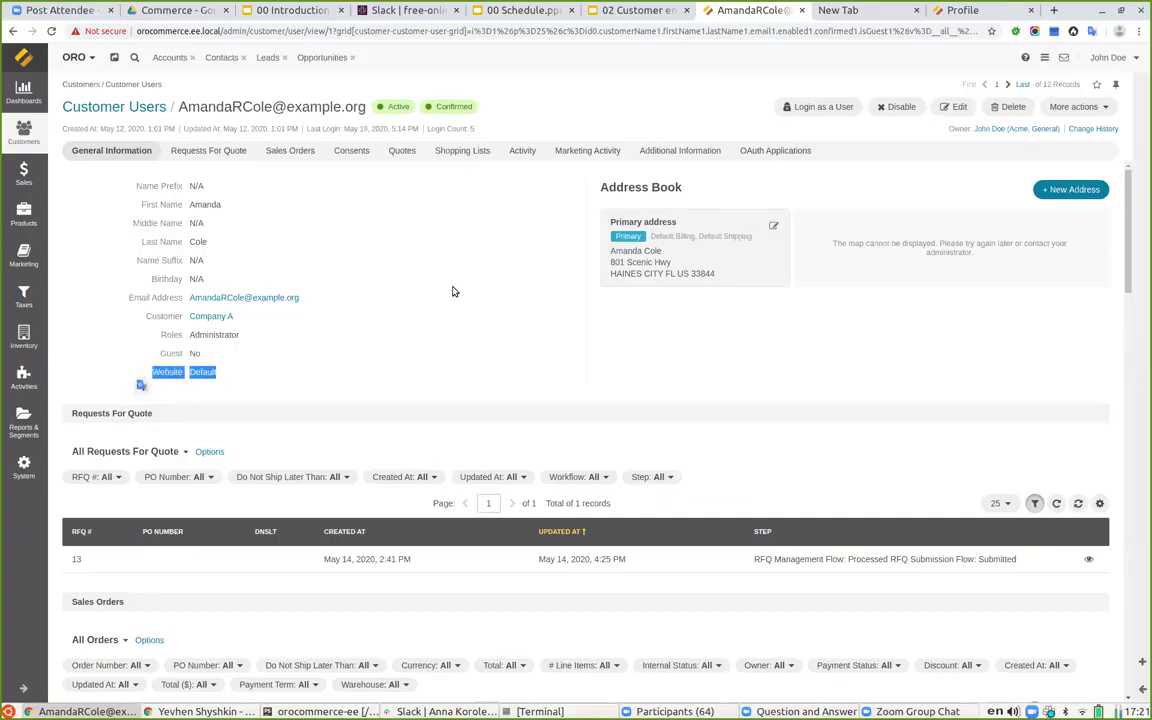
Review the customer user's related sections, from requests for quote and sales orders to OAuth applications, and return to the general information
scroll(452, 298, down, 3)
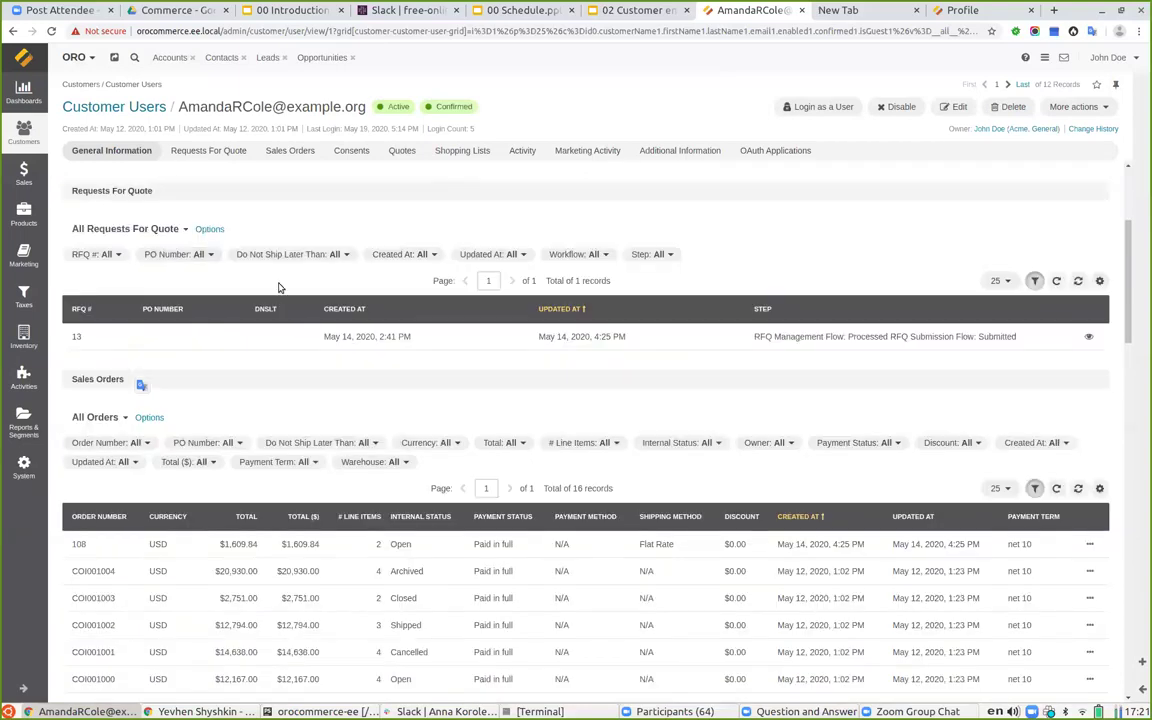
scroll(385, 357, down, 10)
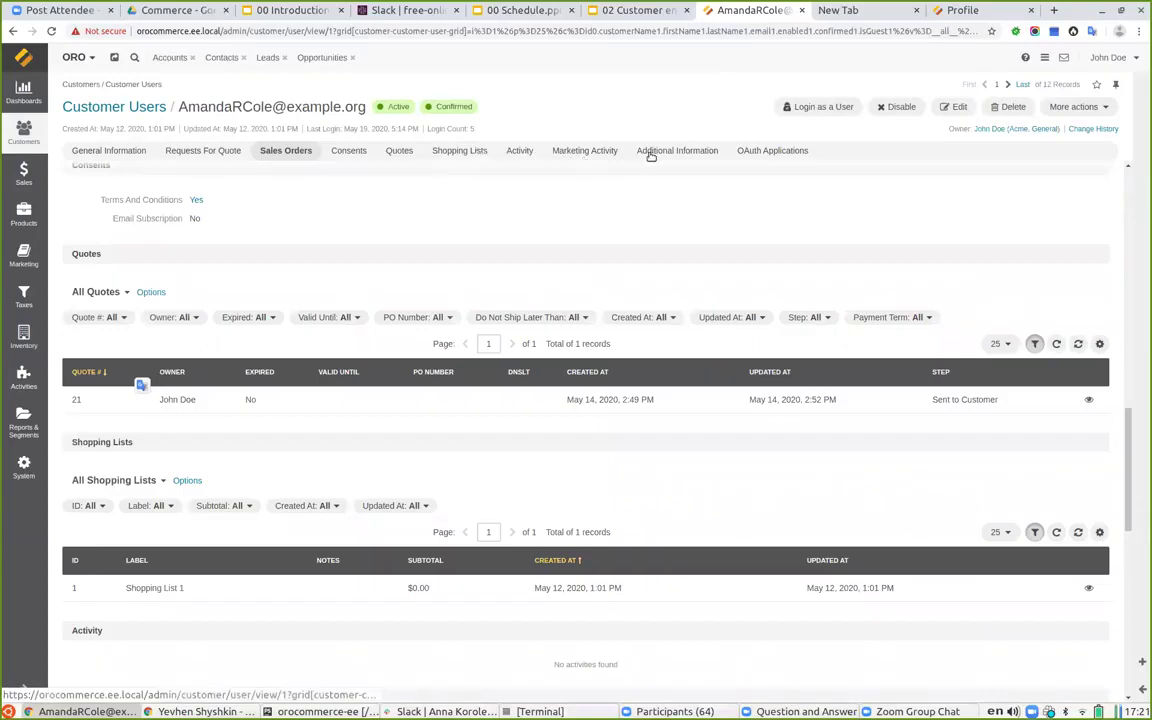
click(760, 152)
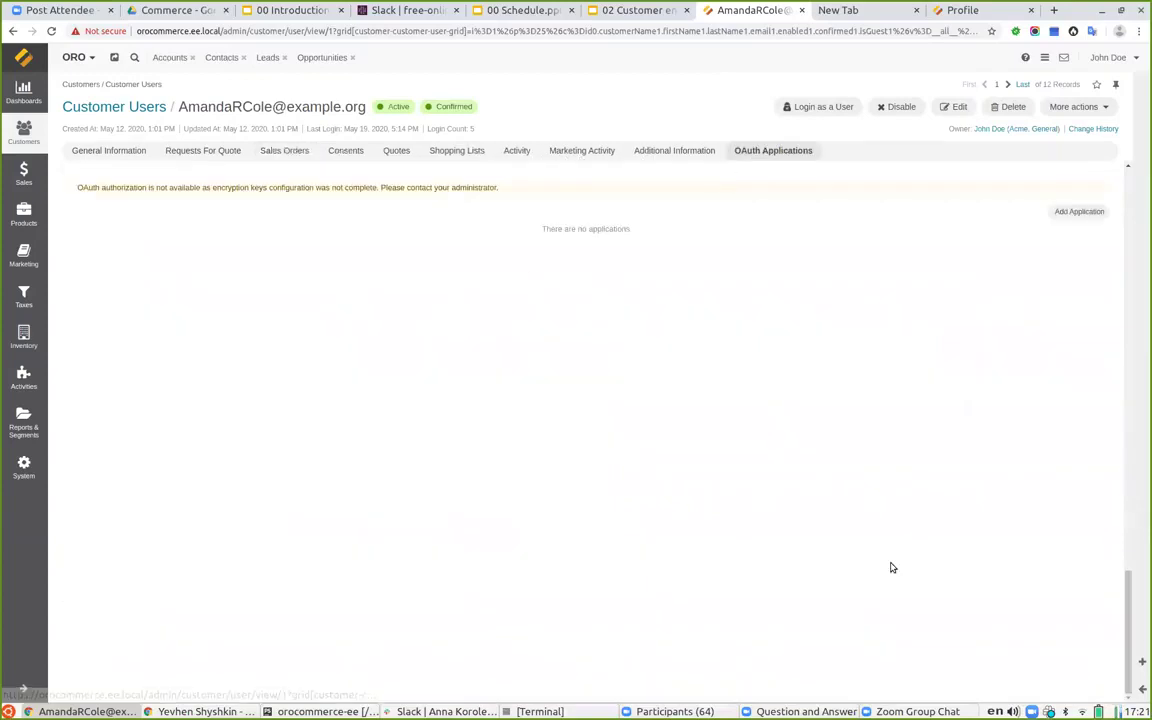
drag(1128, 630, 1128, 225)
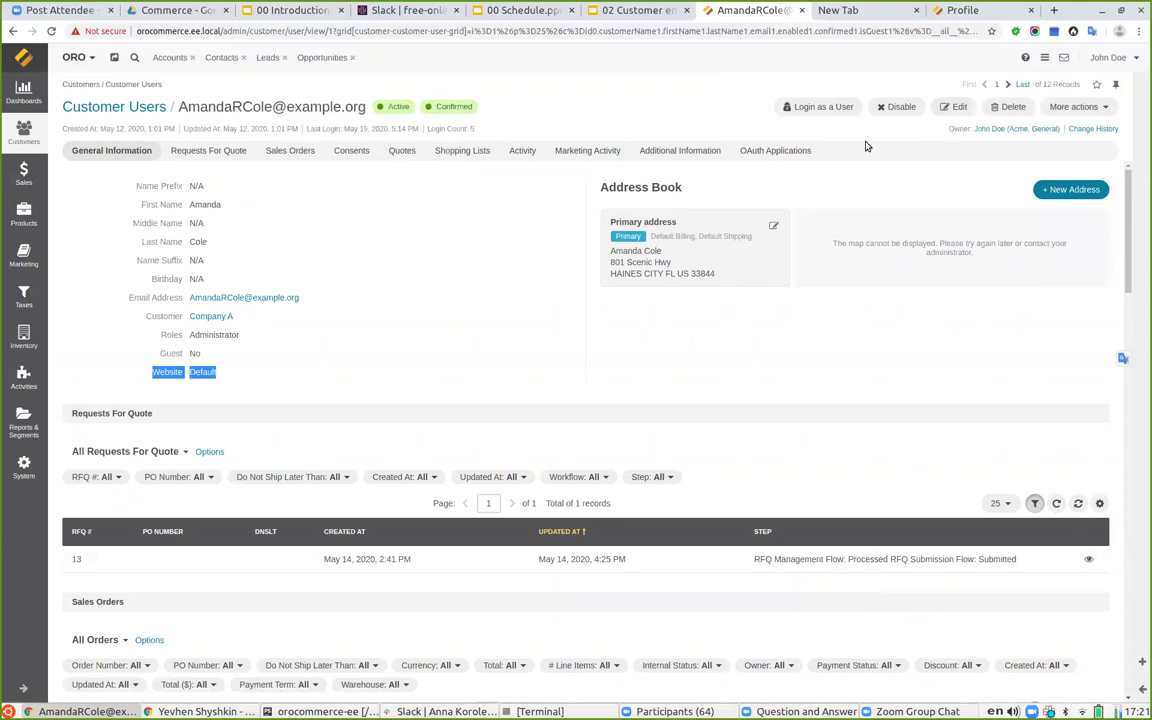
Open the customer user's edit form, review its general, address, website and role fields, and return to the record without saving
click(953, 107)
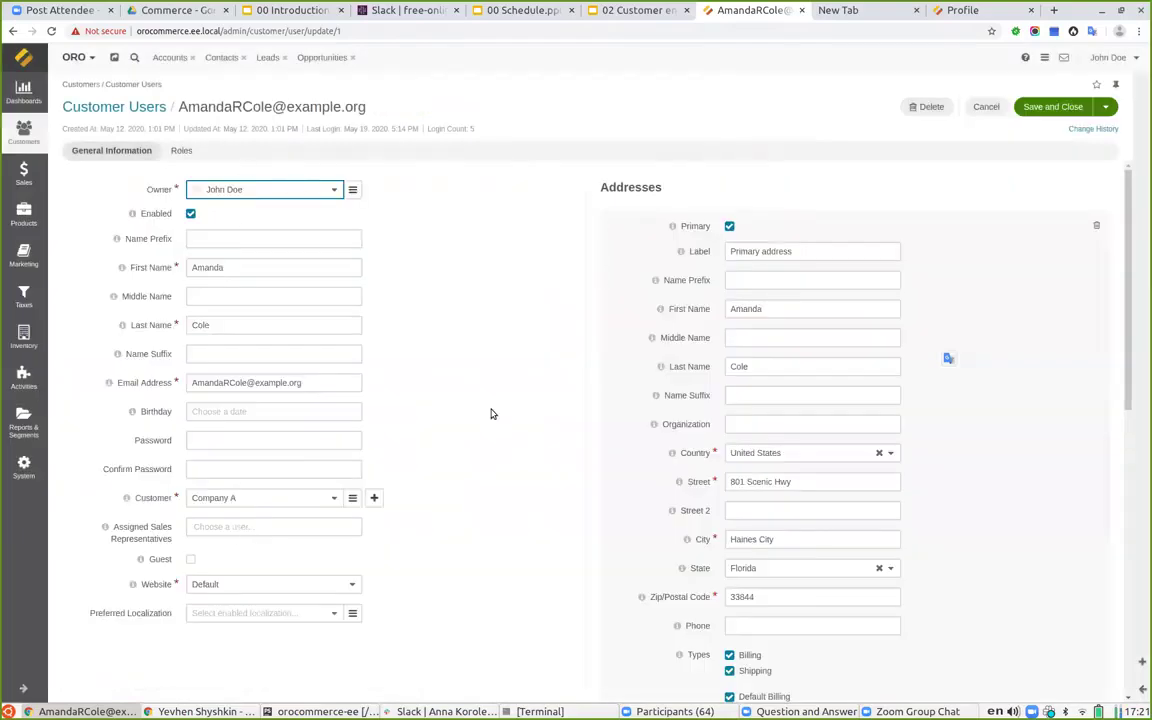
scroll(491, 411, down, 1)
scroll(306, 243, up, 1)
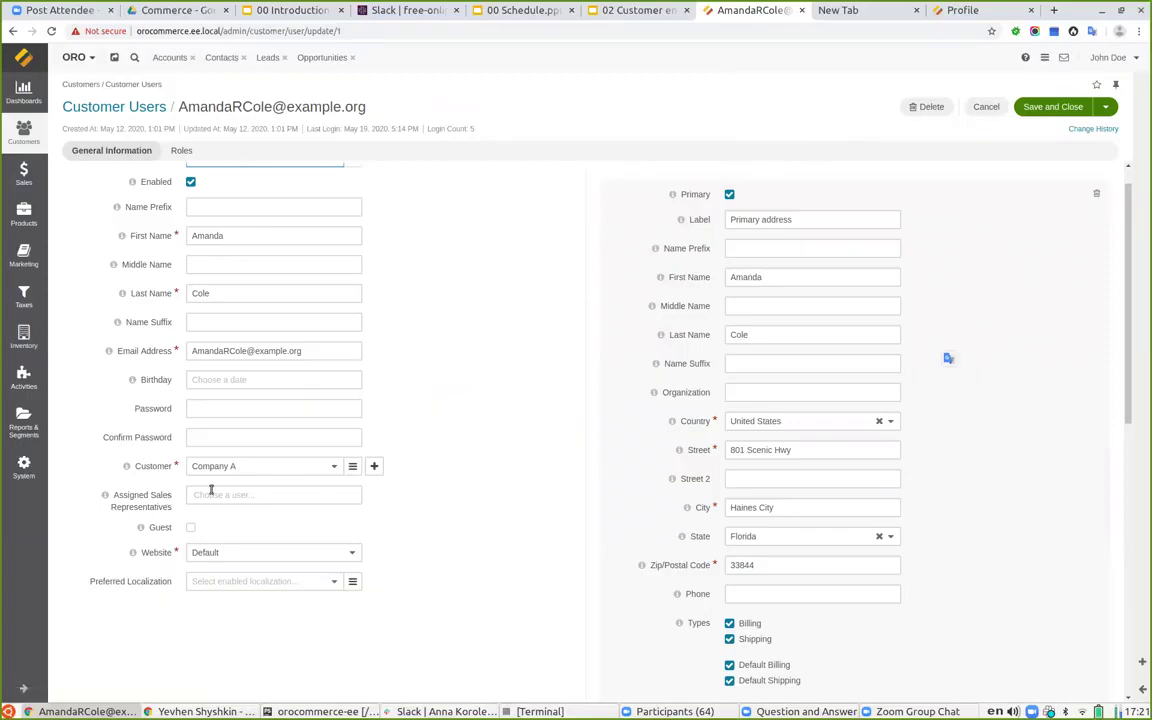
scroll(220, 280, up, 1)
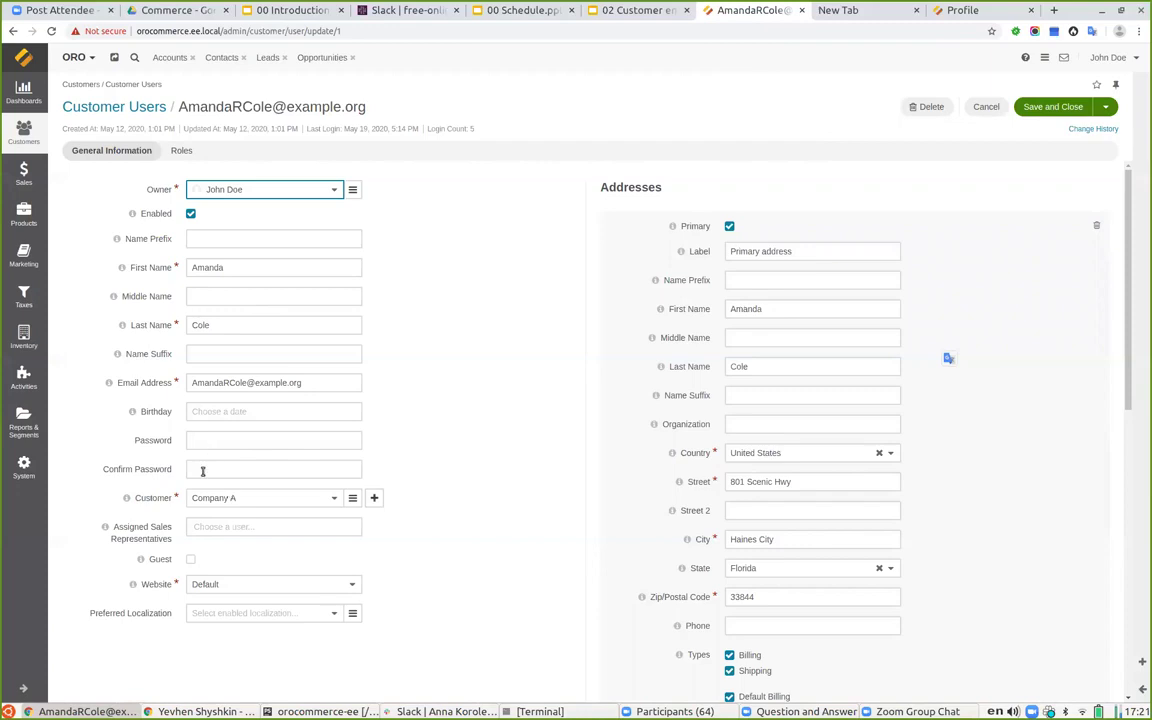
scroll(832, 242, down, 1)
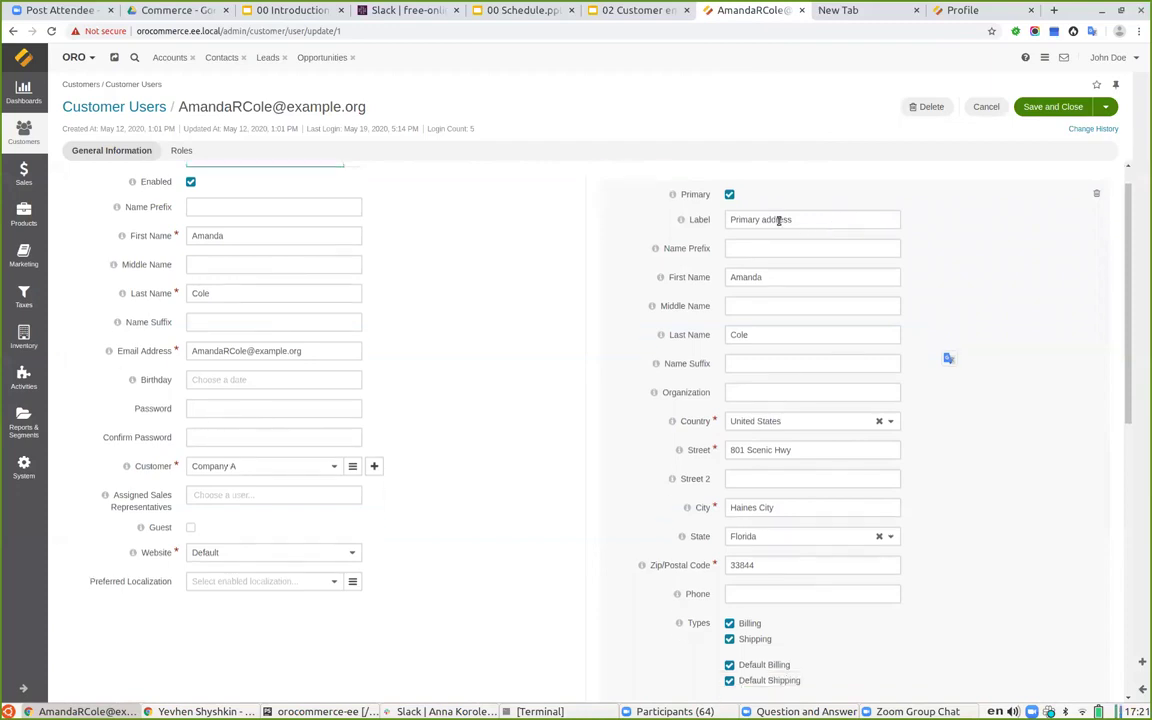
scroll(778, 221, up, 1)
scroll(758, 288, down, 9)
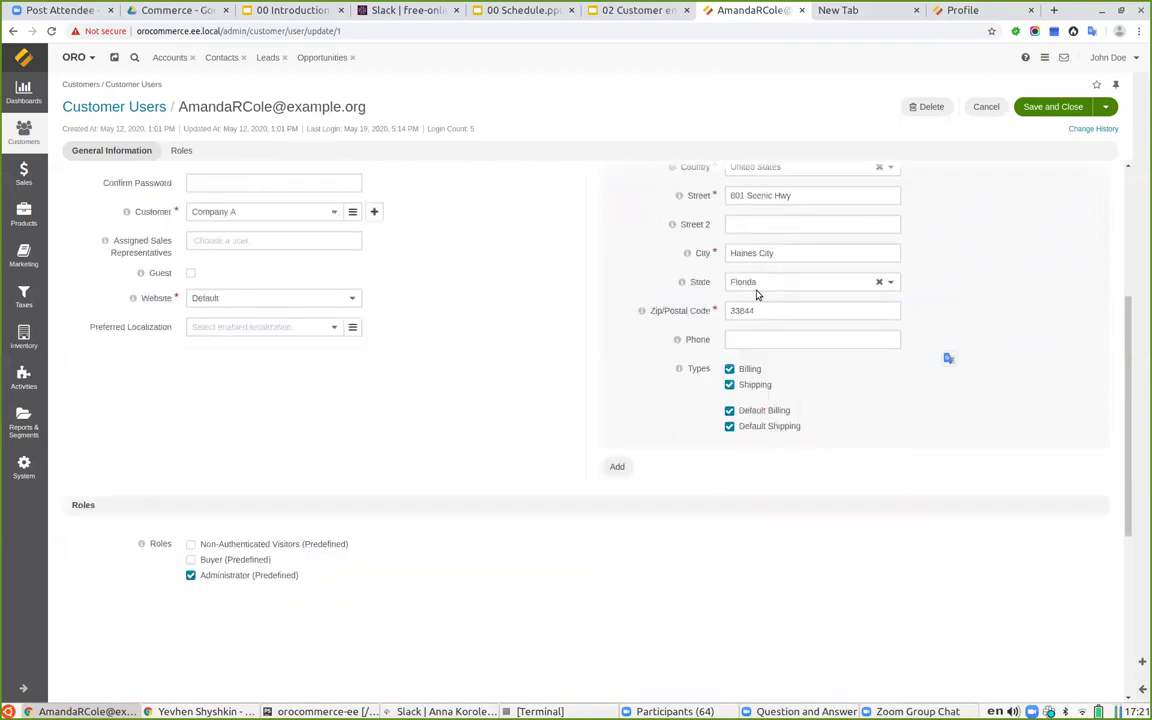
scroll(758, 296, up, 3)
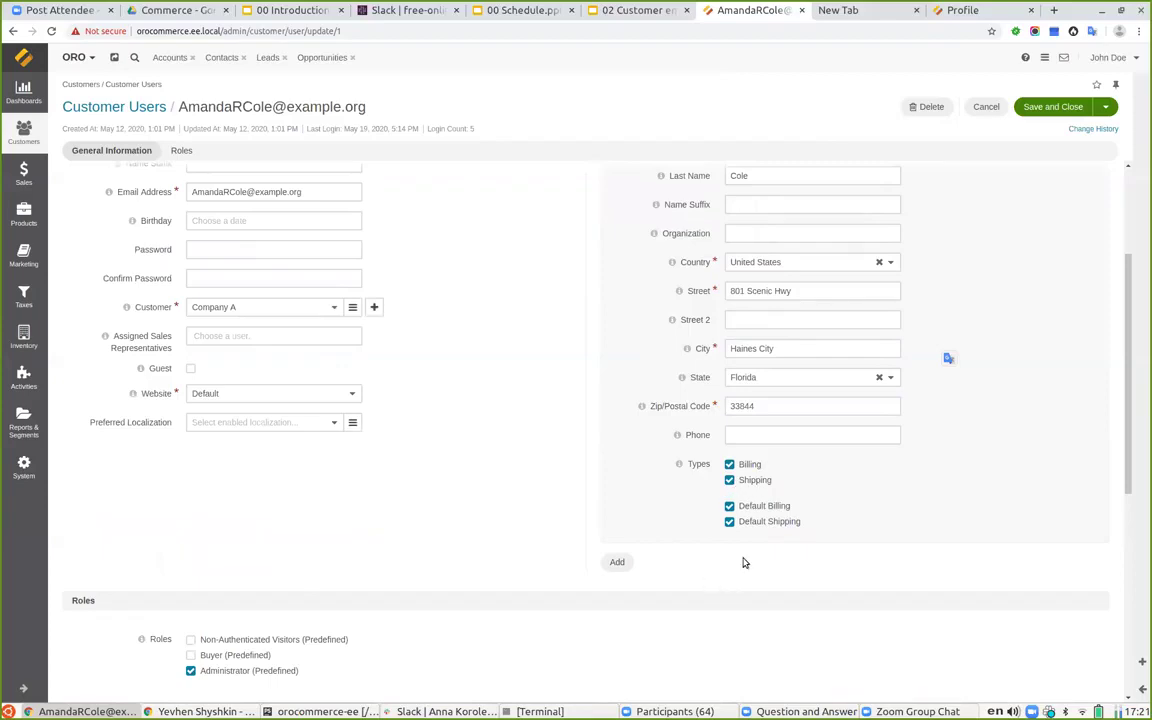
scroll(388, 462, down, 6)
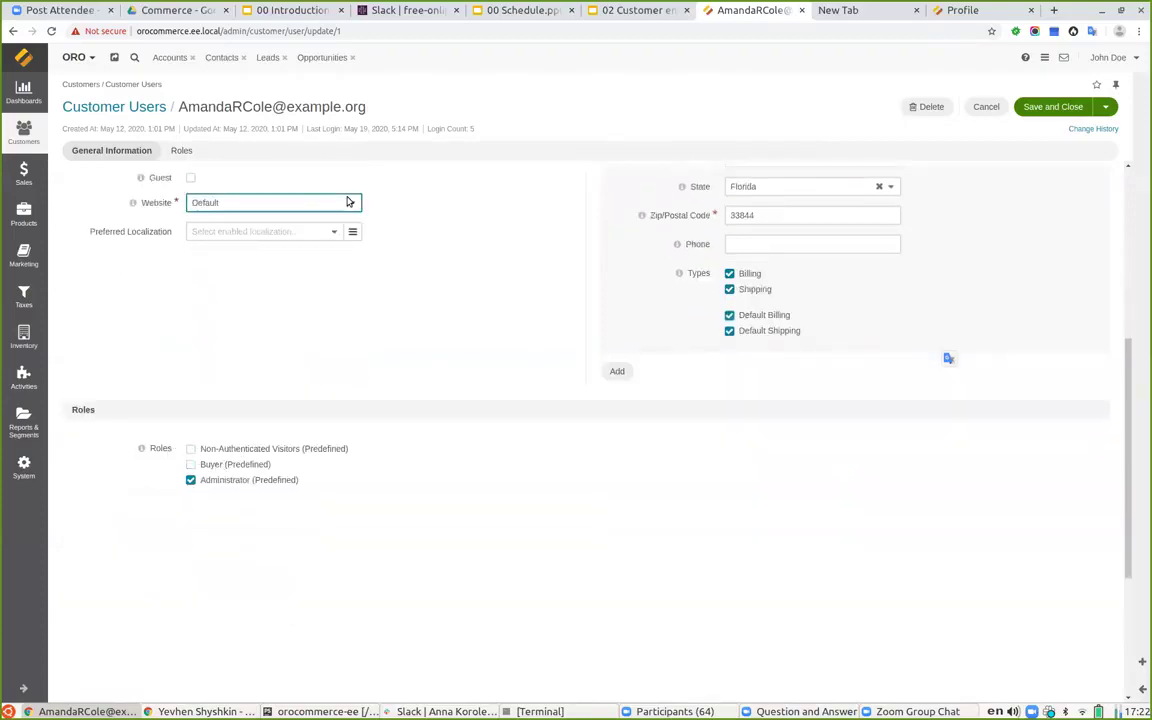
click(10, 33)
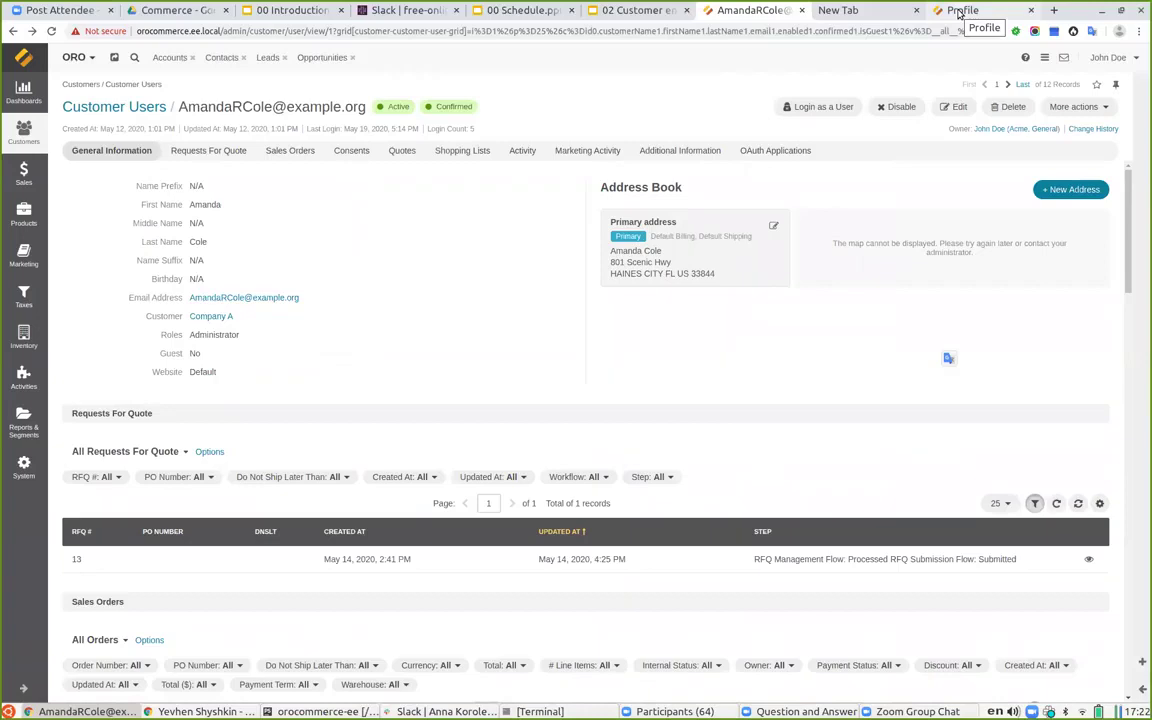
Open the same user's profile for editing in the storefront and review its account, data protection and password fields
click(959, 12)
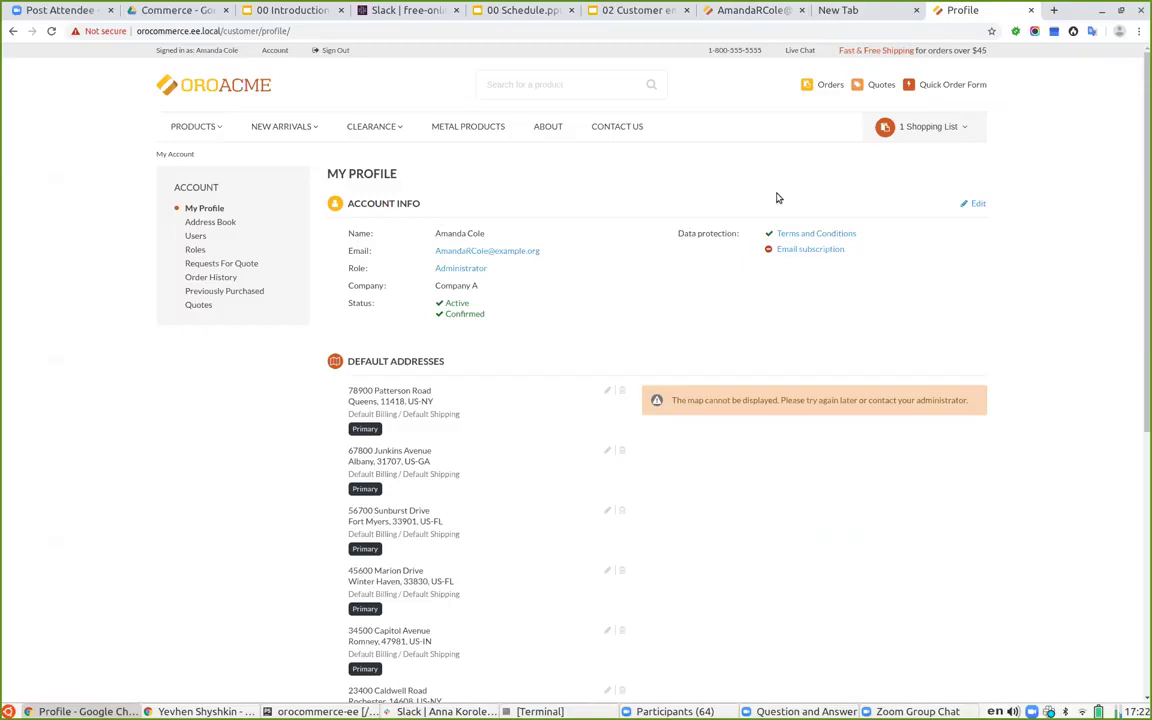
click(975, 205)
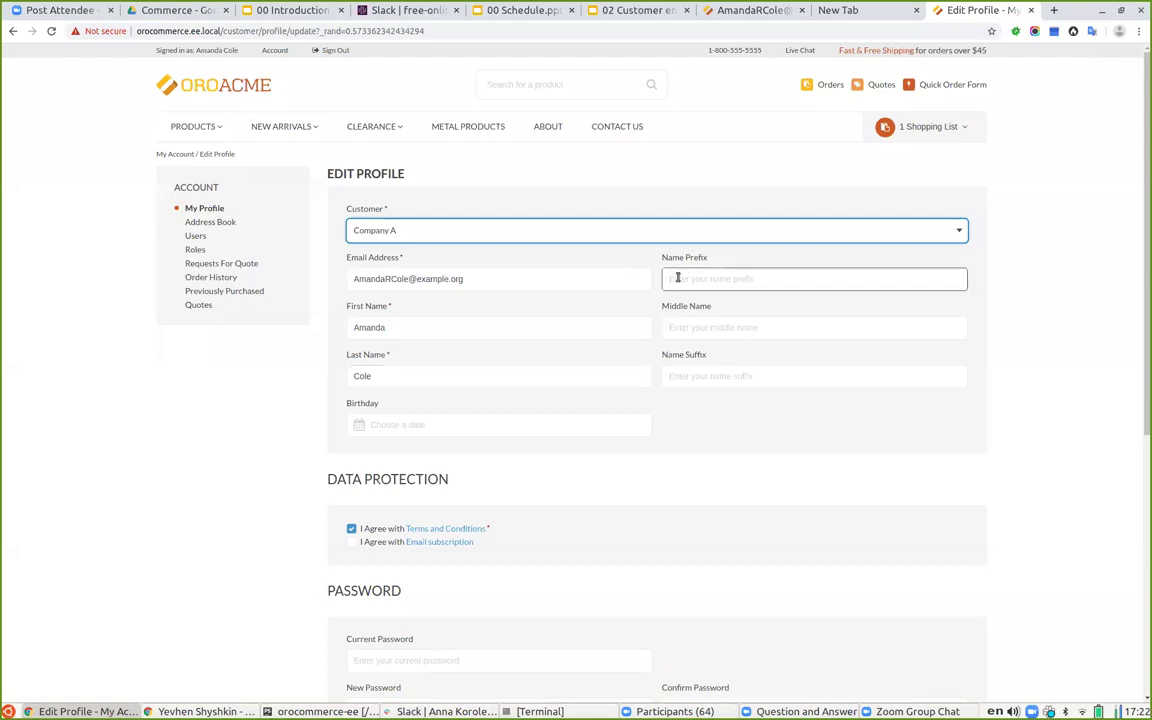
scroll(678, 278, down, 1)
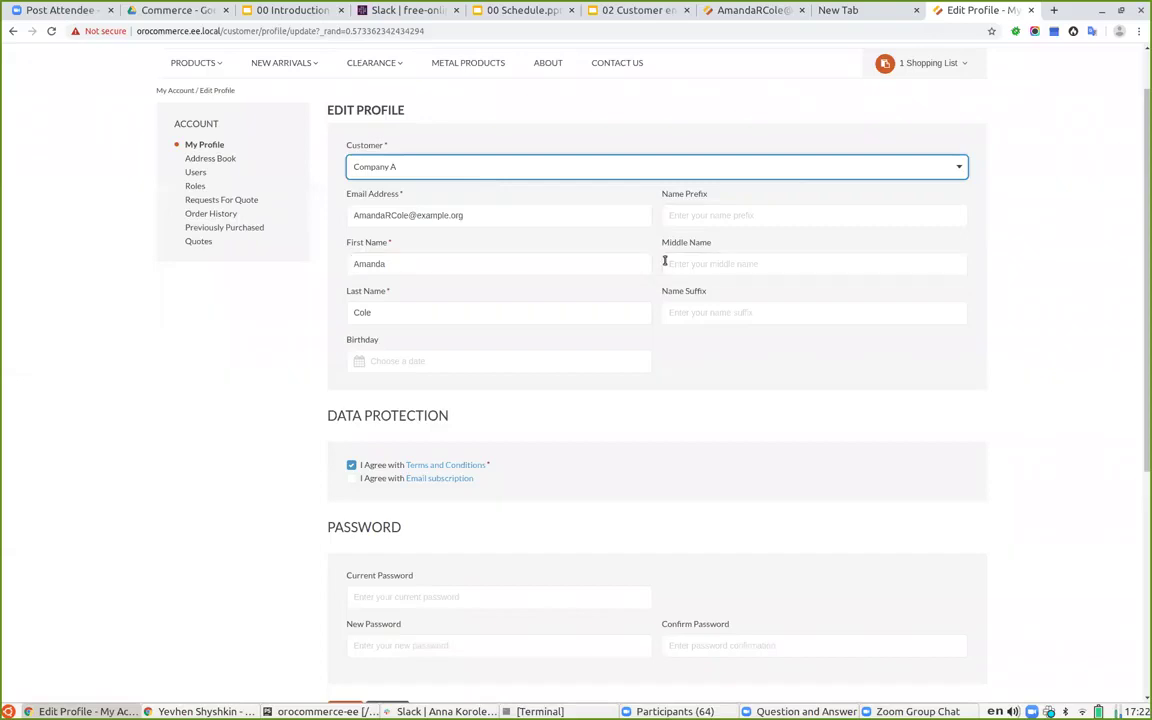
scroll(373, 347, down, 2)
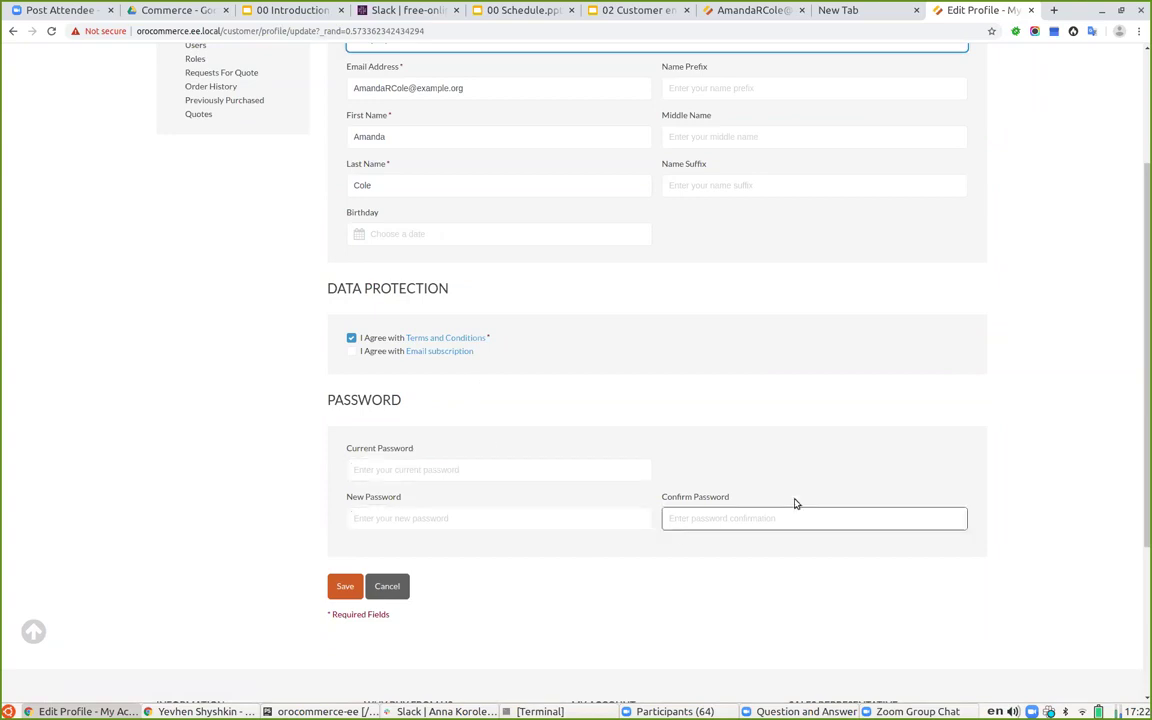
scroll(718, 458, up, 3)
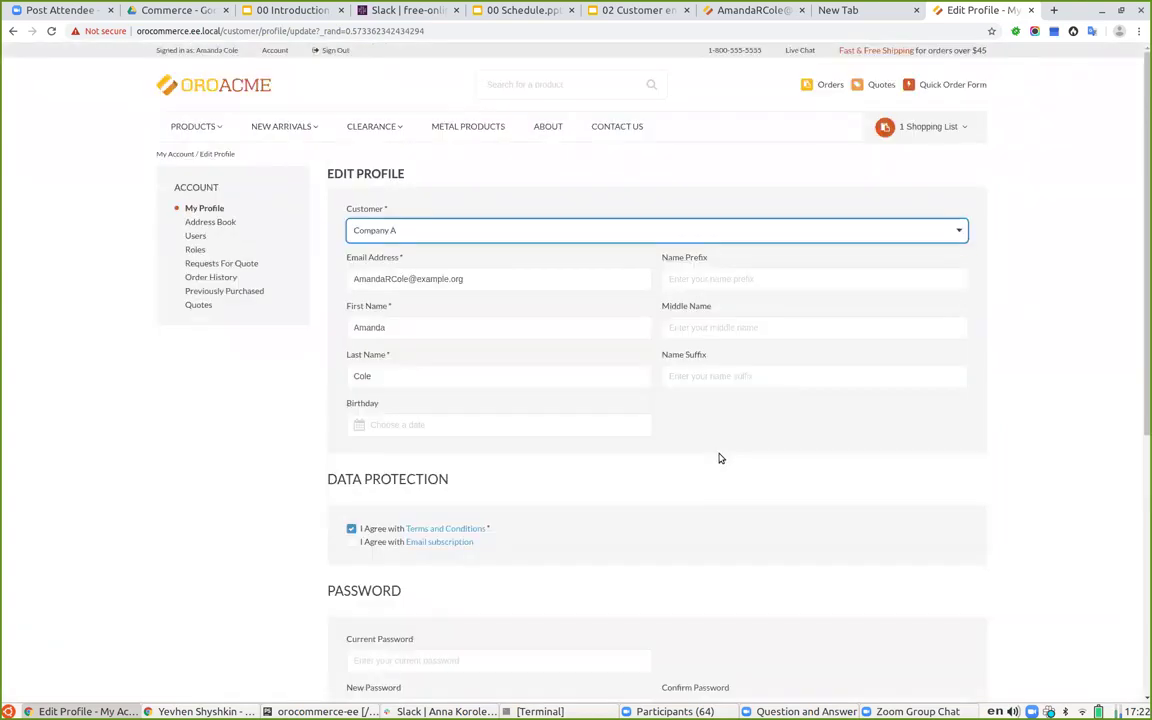
In the storefront address book, show the first company address on the map, view its edit form and cancel
click(210, 222)
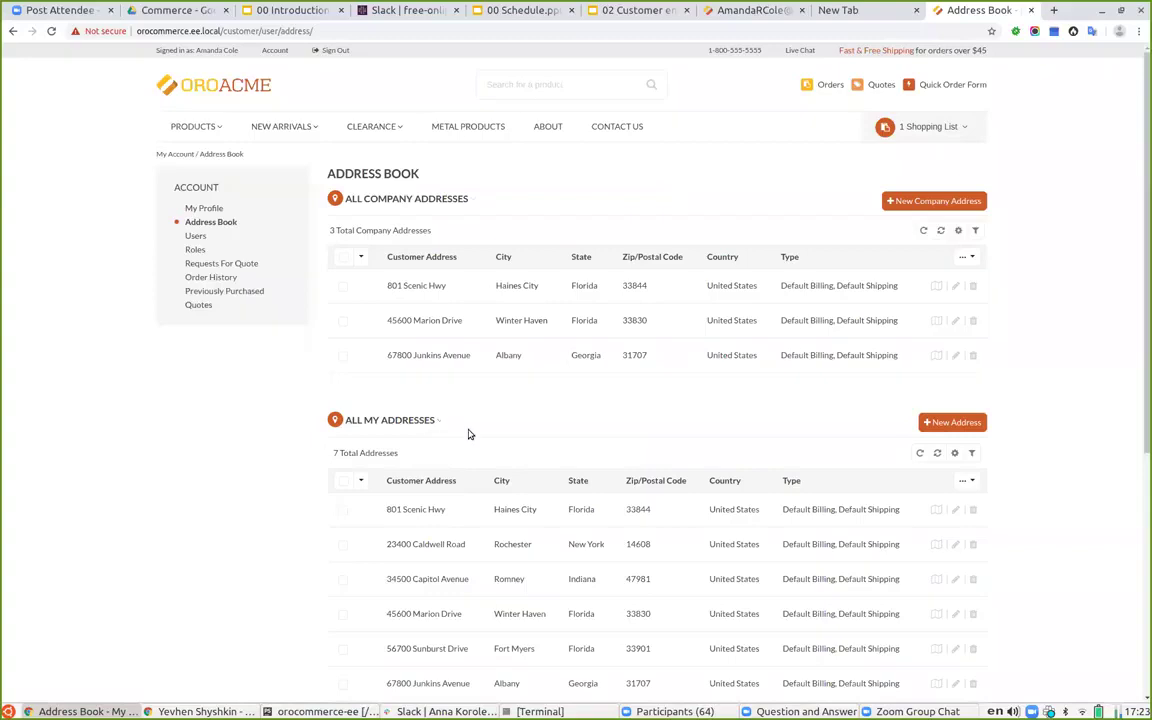
click(936, 286)
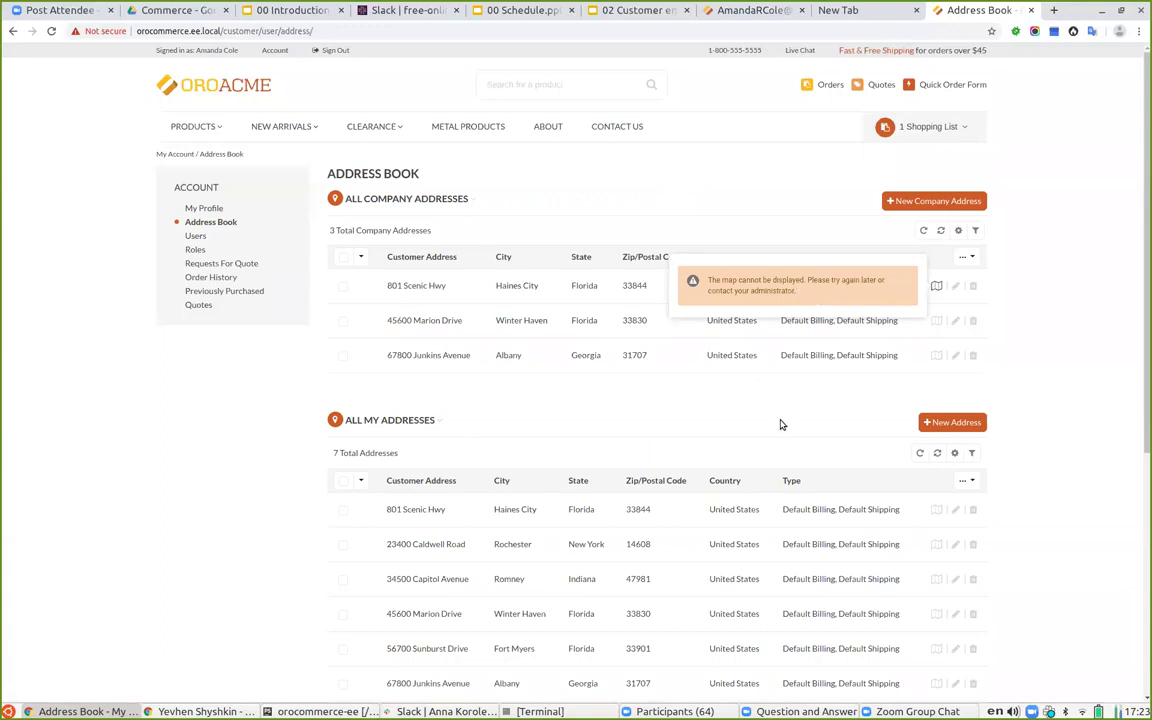
click(955, 287)
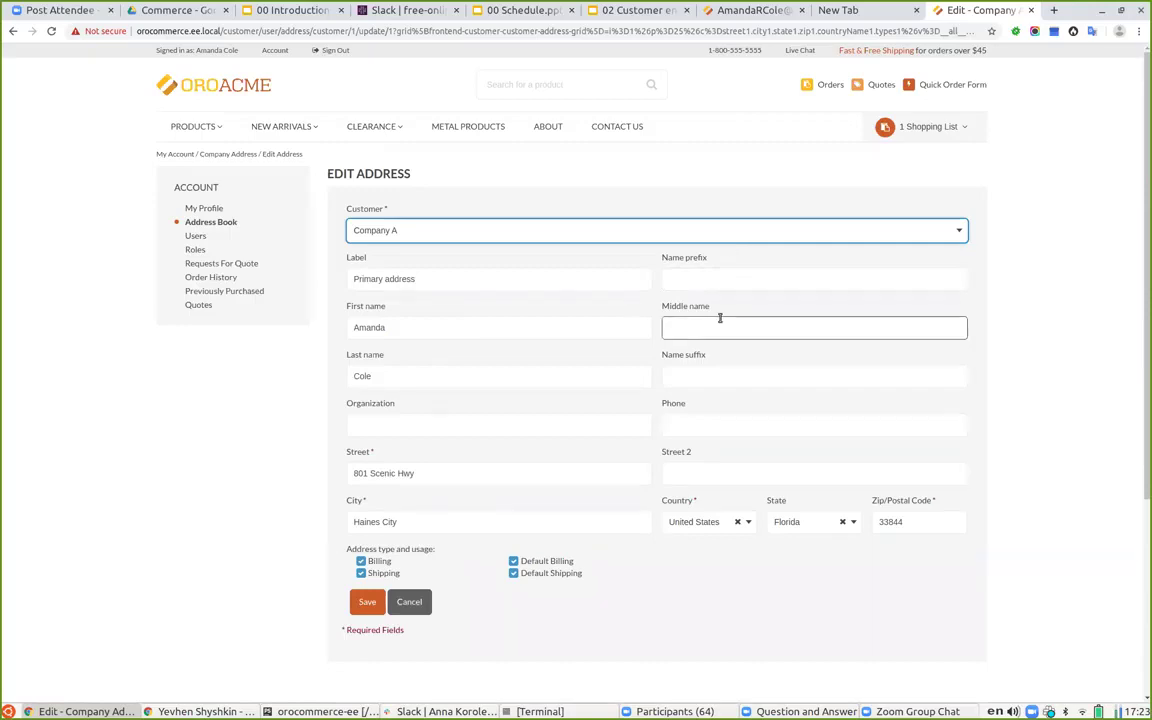
click(409, 603)
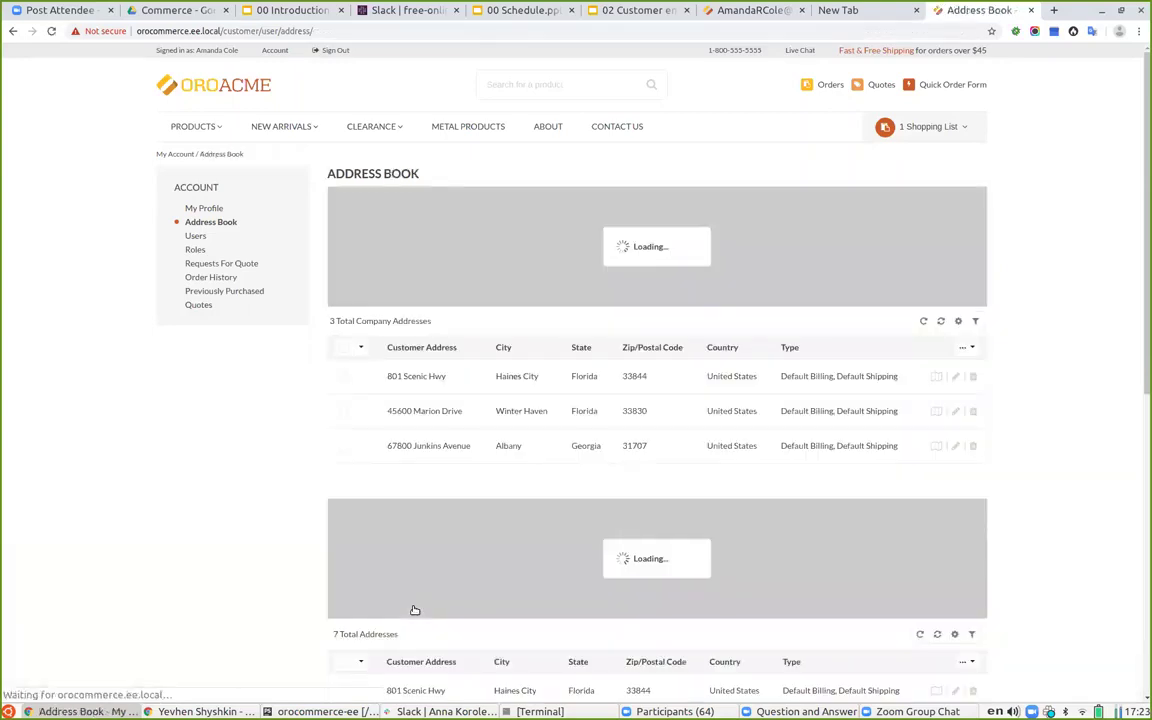
View the edit form of the fifth address under All My Addresses and cancel
scroll(650, 437, down, 3)
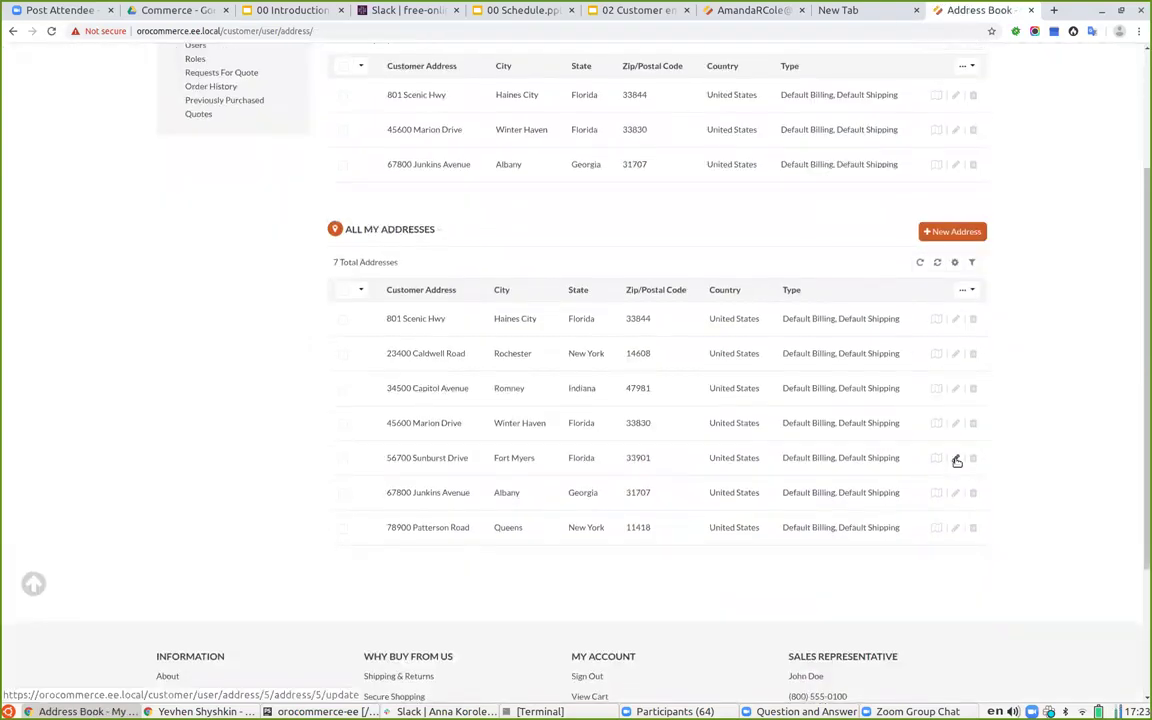
click(956, 459)
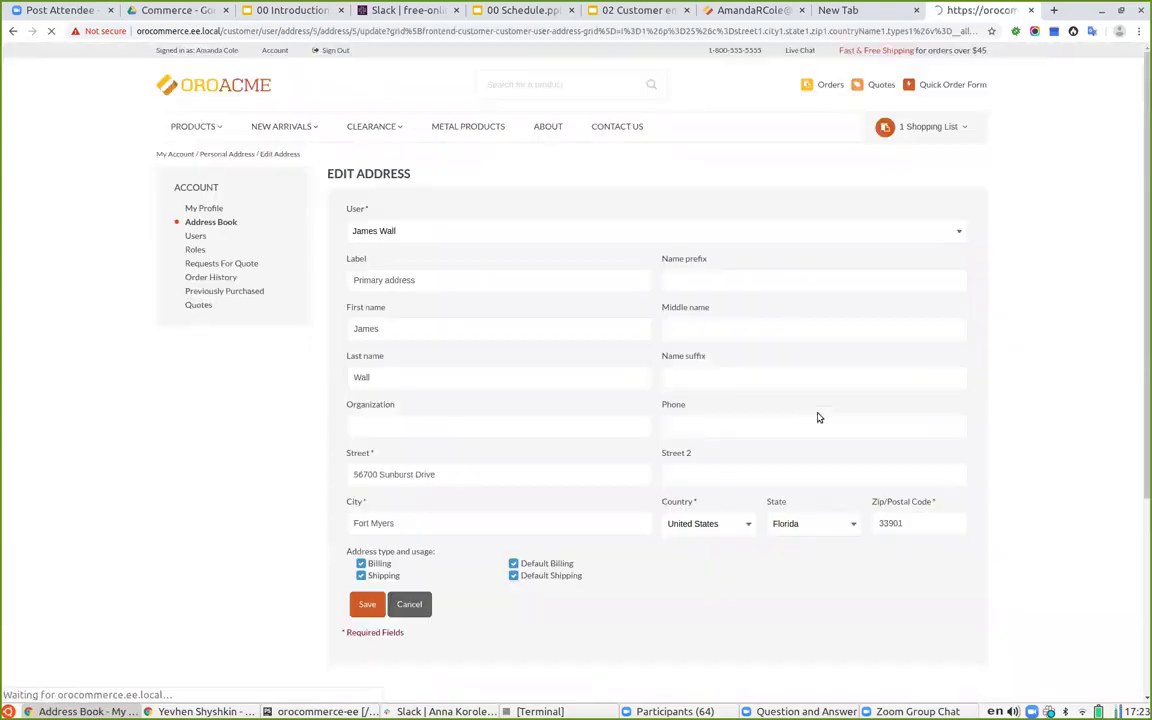
click(406, 603)
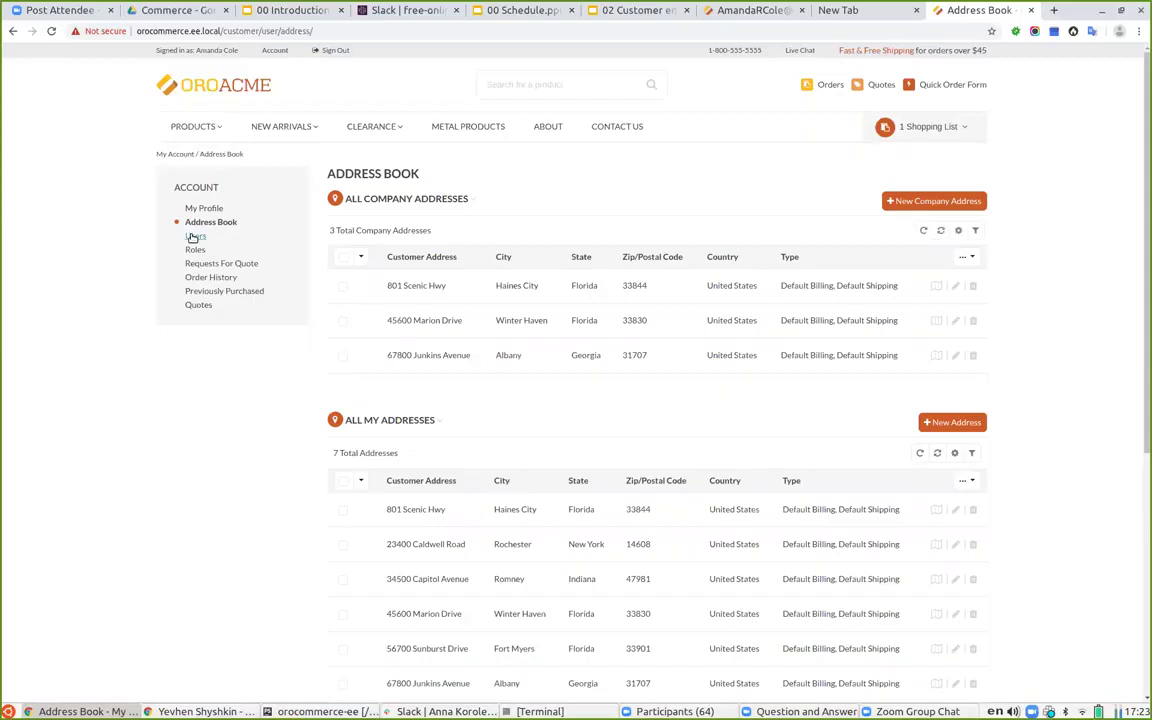
In the storefront account, list the company's users, open the first user's record and return to the list
click(193, 235)
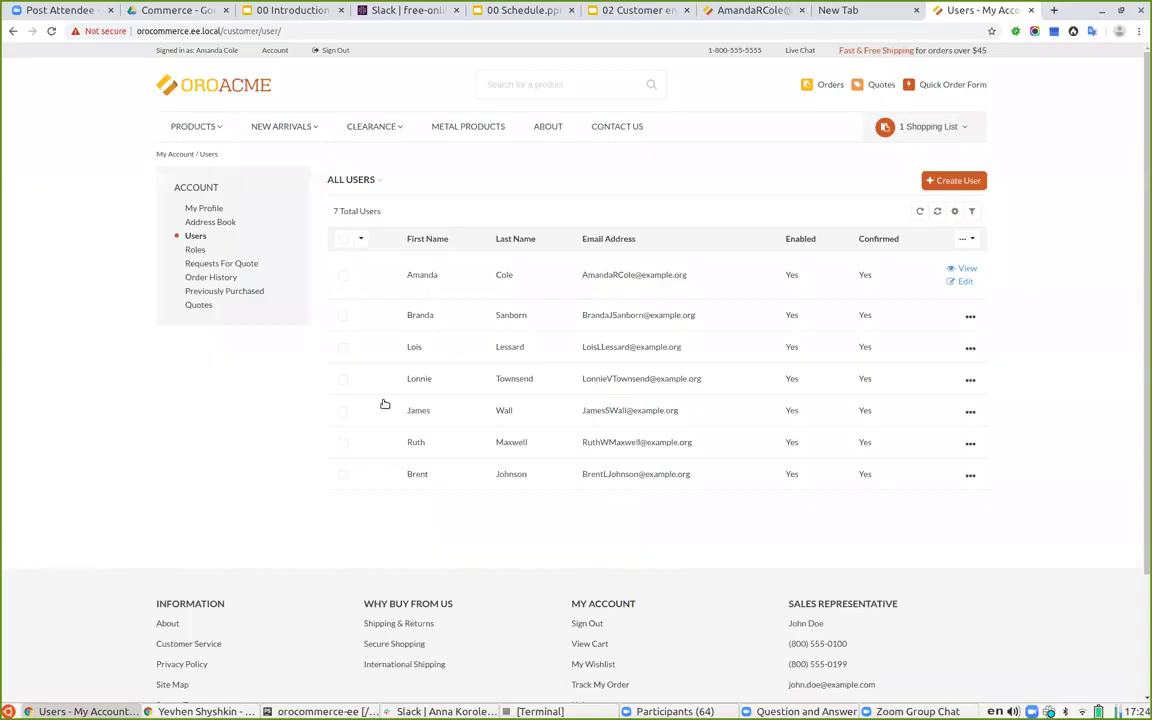
click(617, 277)
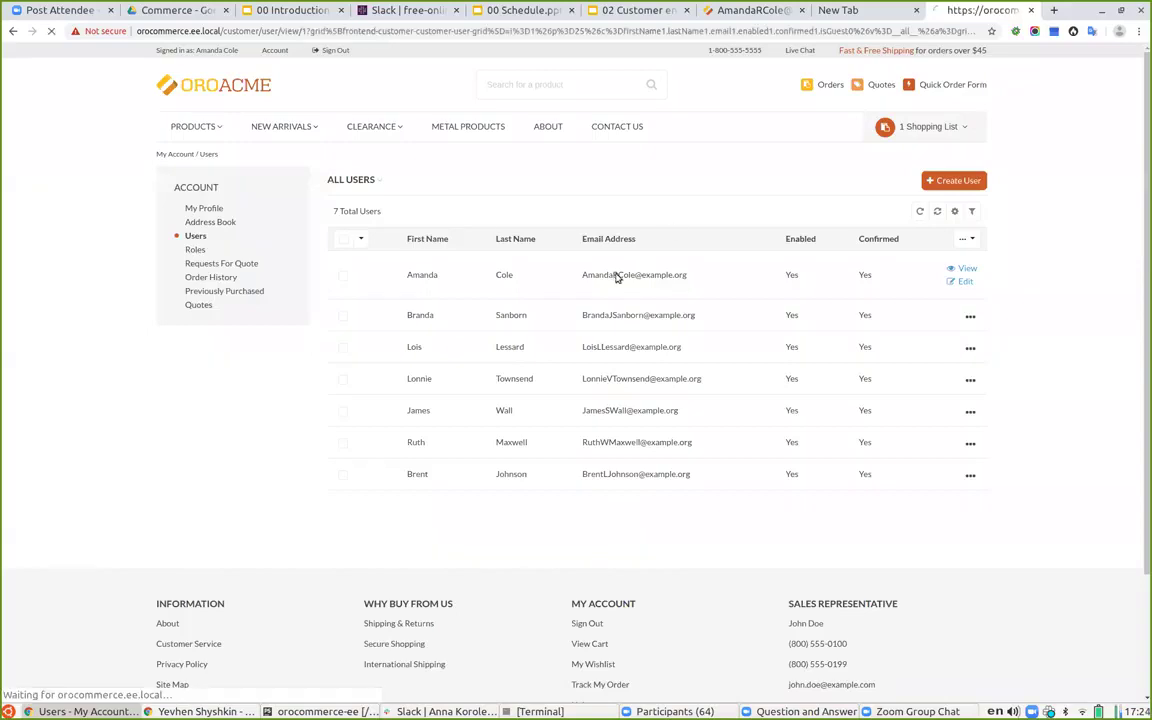
click(12, 33)
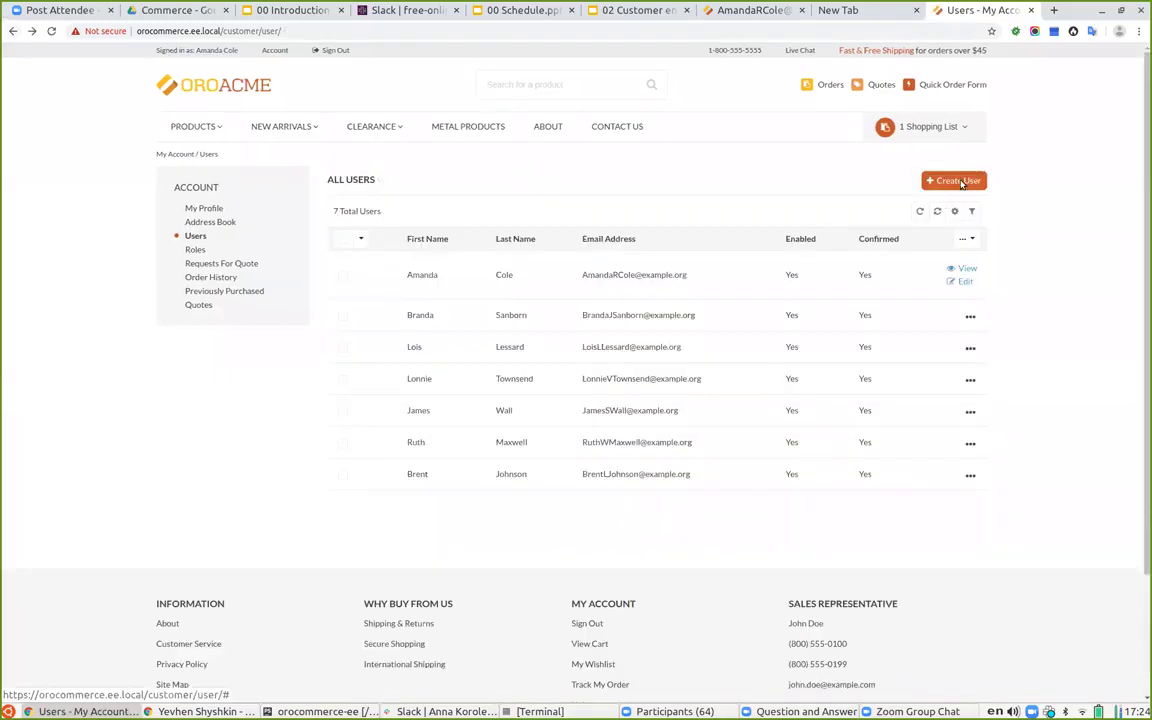
Open the storefront Create User form, review its customer, name, password and role fields, and return to the users list without saving
click(952, 181)
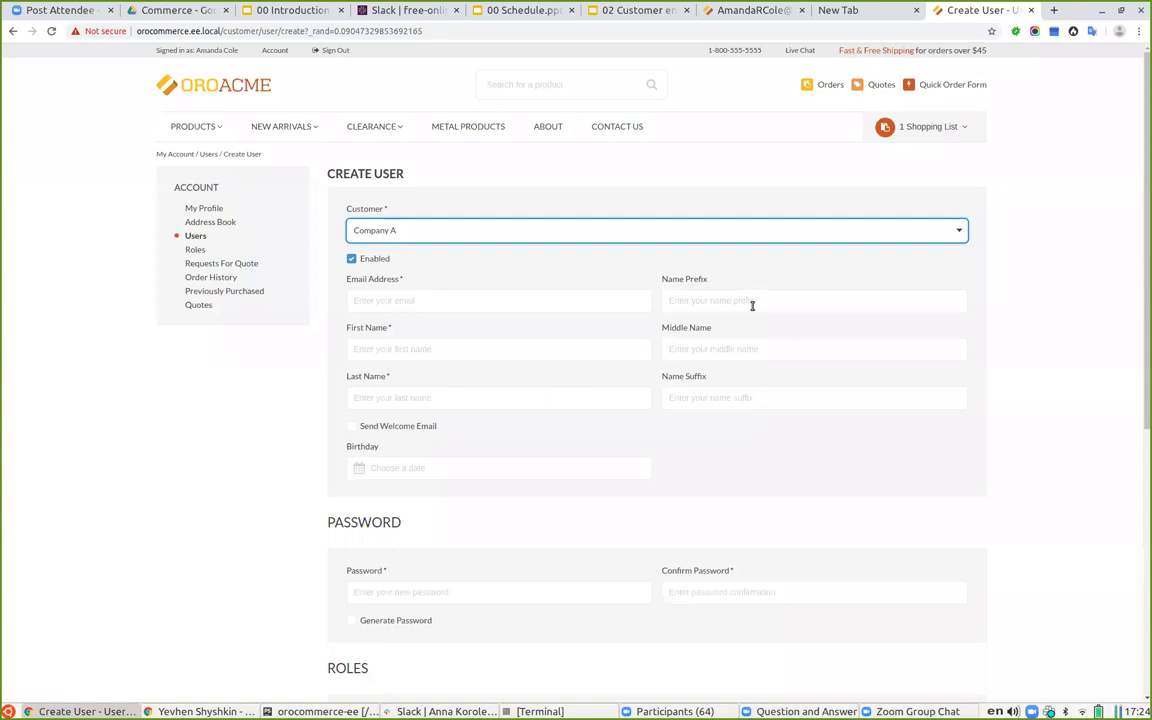
scroll(609, 417, down, 3)
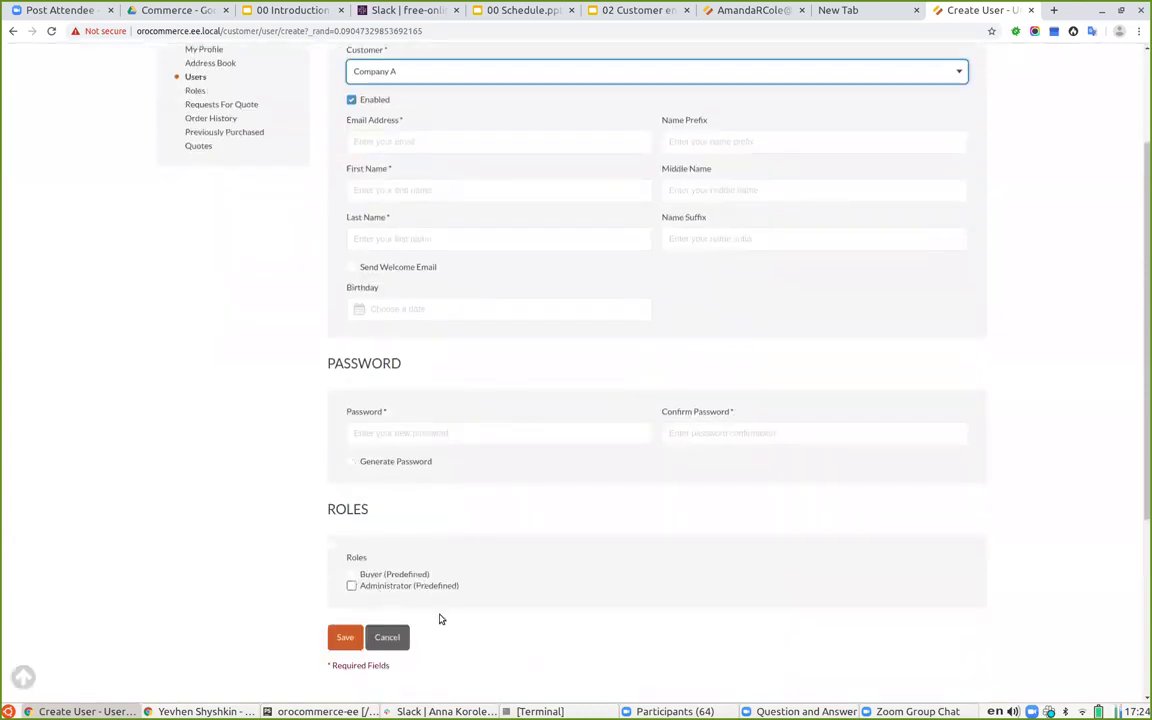
scroll(542, 599, up, 3)
click(543, 596)
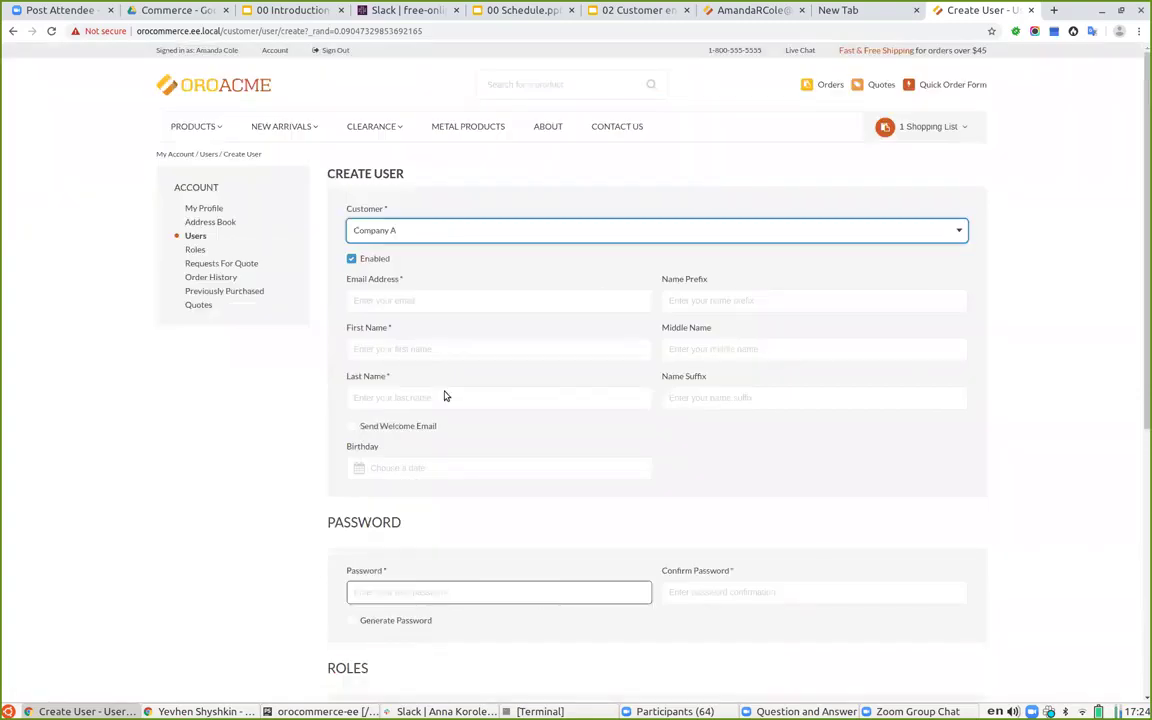
click(13, 32)
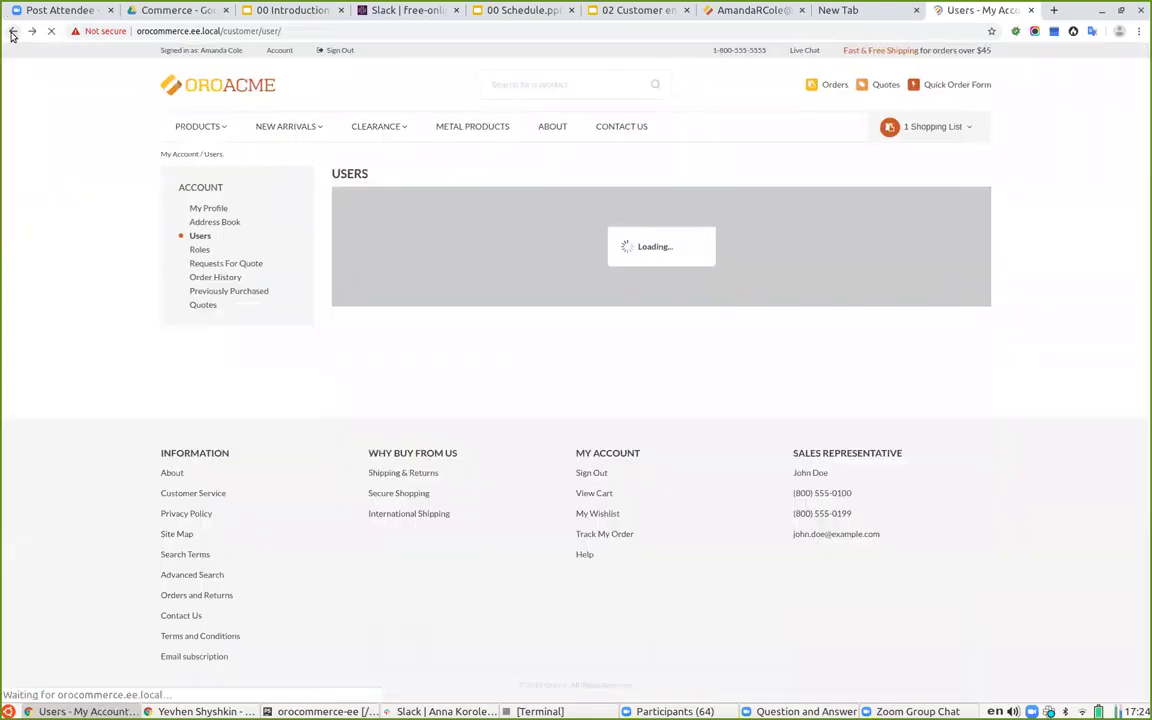
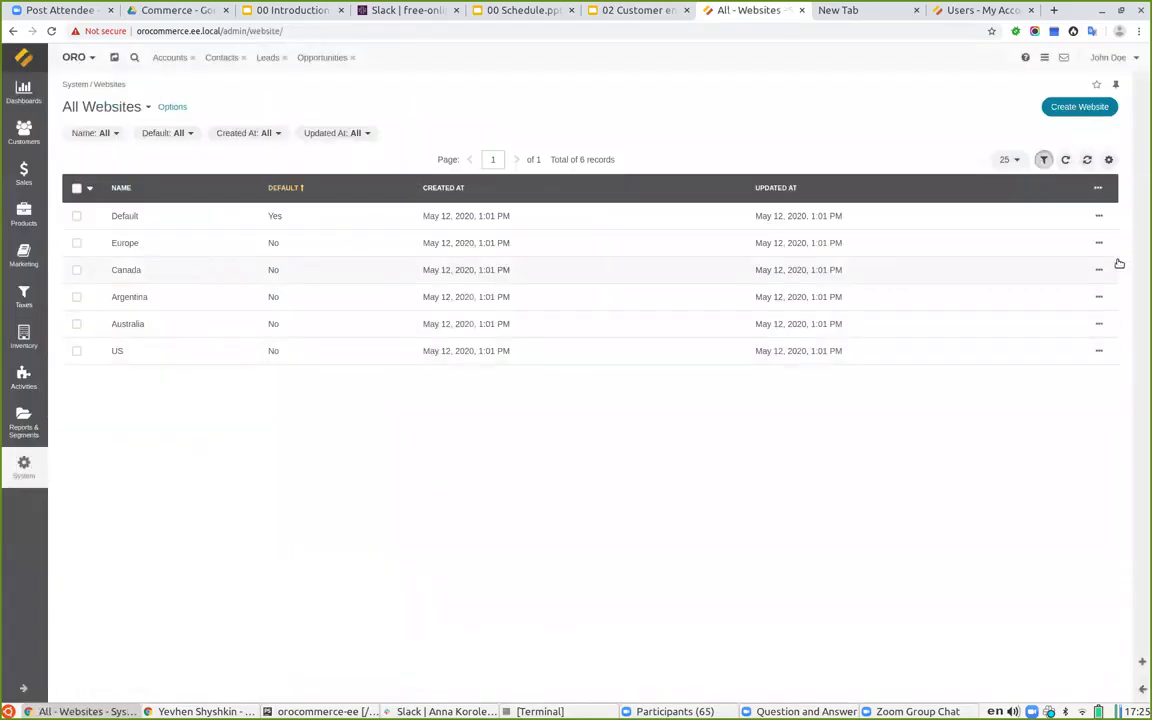
Open the Default website's configuration, find the Customer Users settings by searching for "customer", and review the registration options, including Require Company Name
mouse_move(1100, 216)
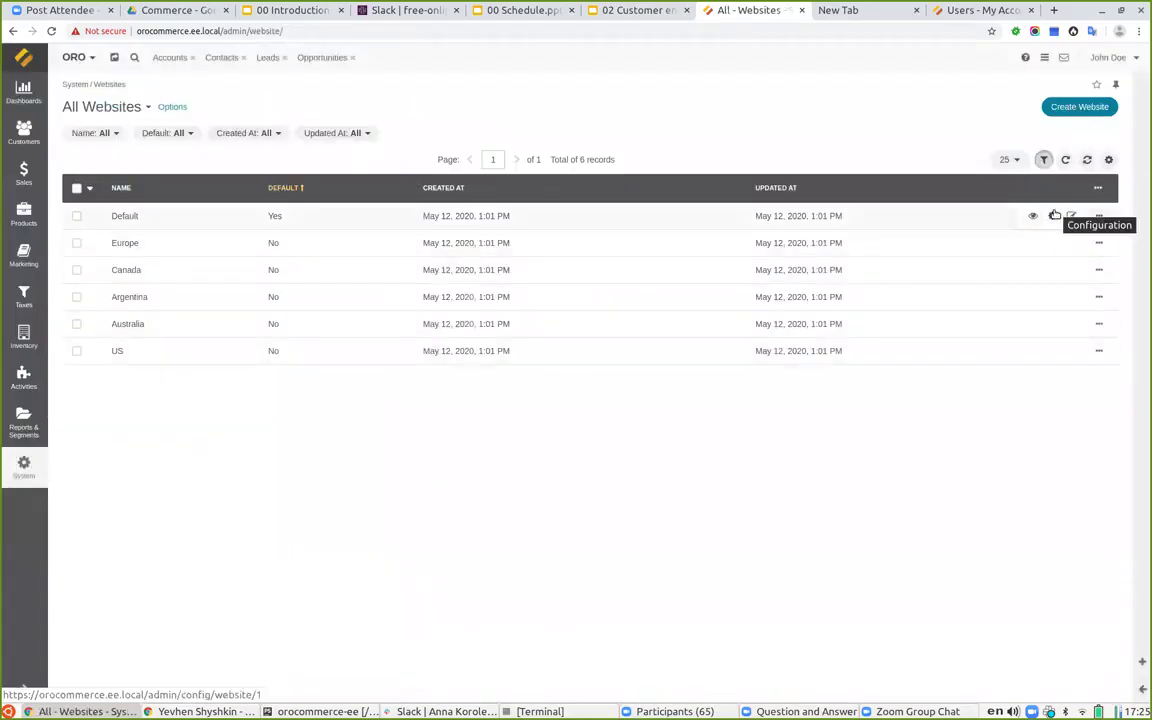
click(1055, 215)
text(cus)
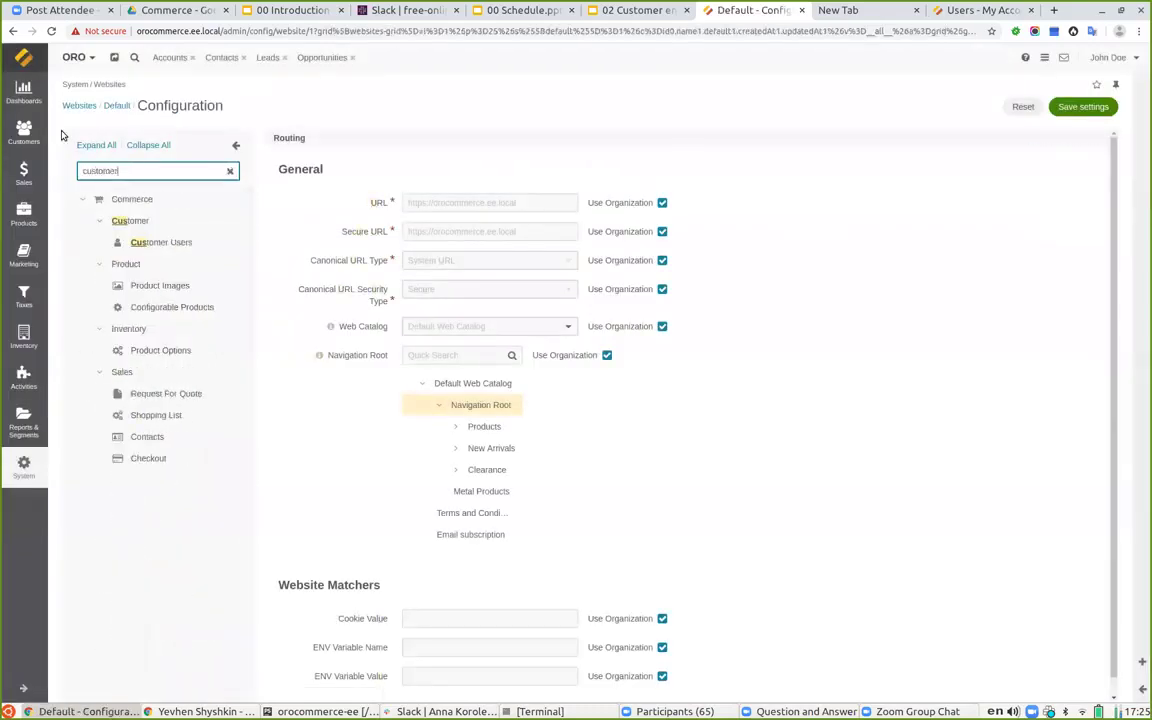
text(tomer)
click(155, 242)
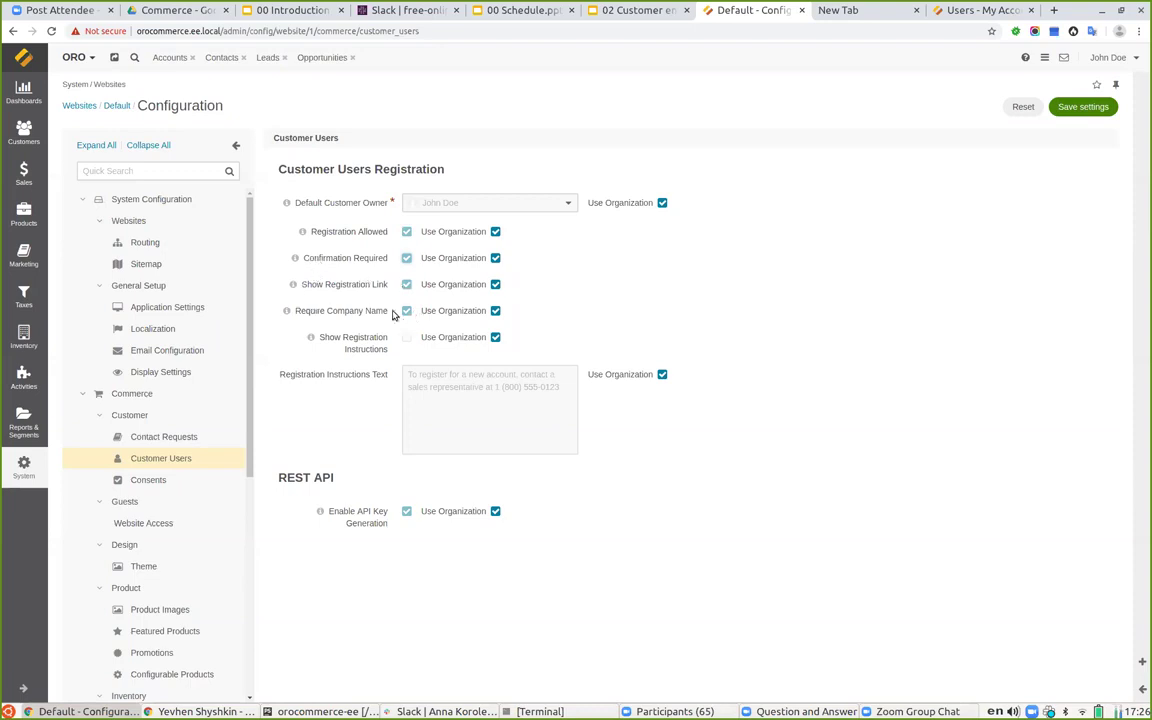
drag(297, 314, 386, 315)
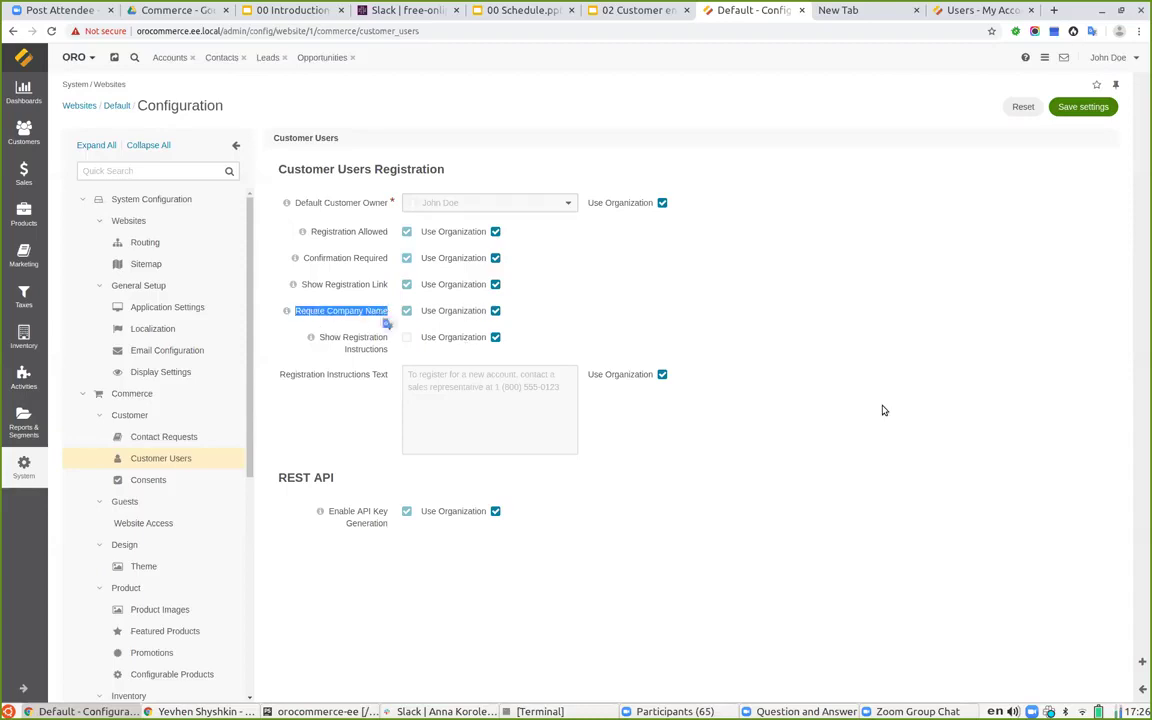
click(826, 341)
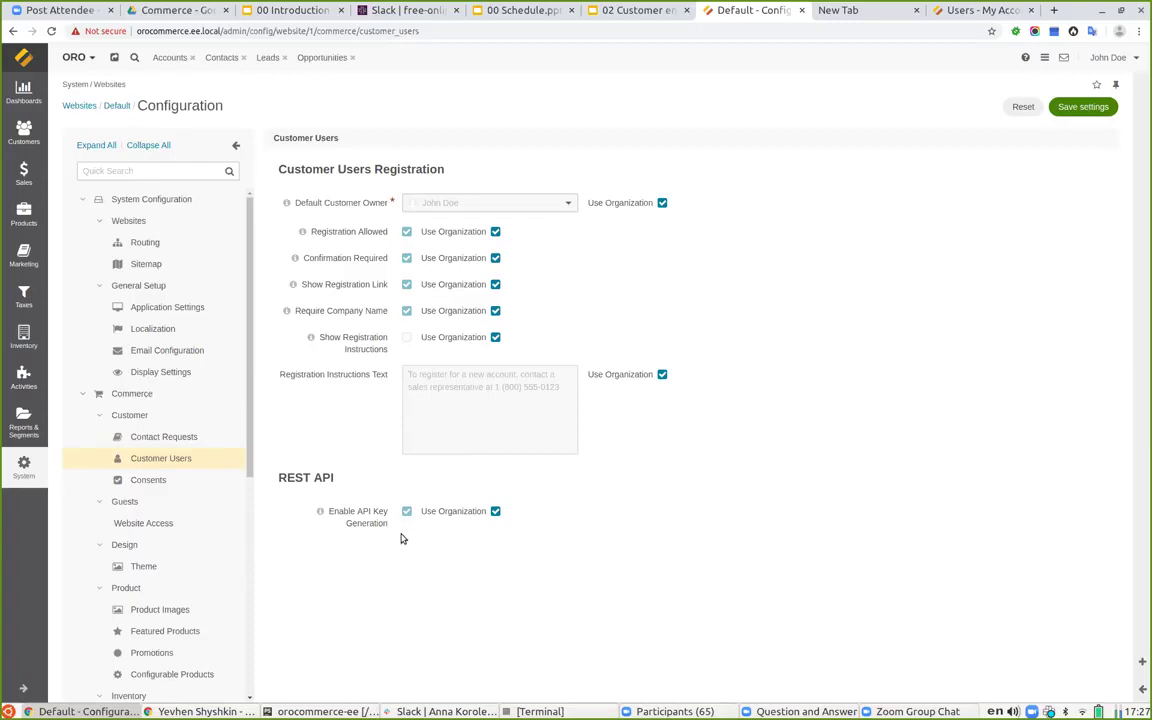
Sign out of the storefront, open its registration form, and compare it with the Default website's Customer Users settings
click(978, 11)
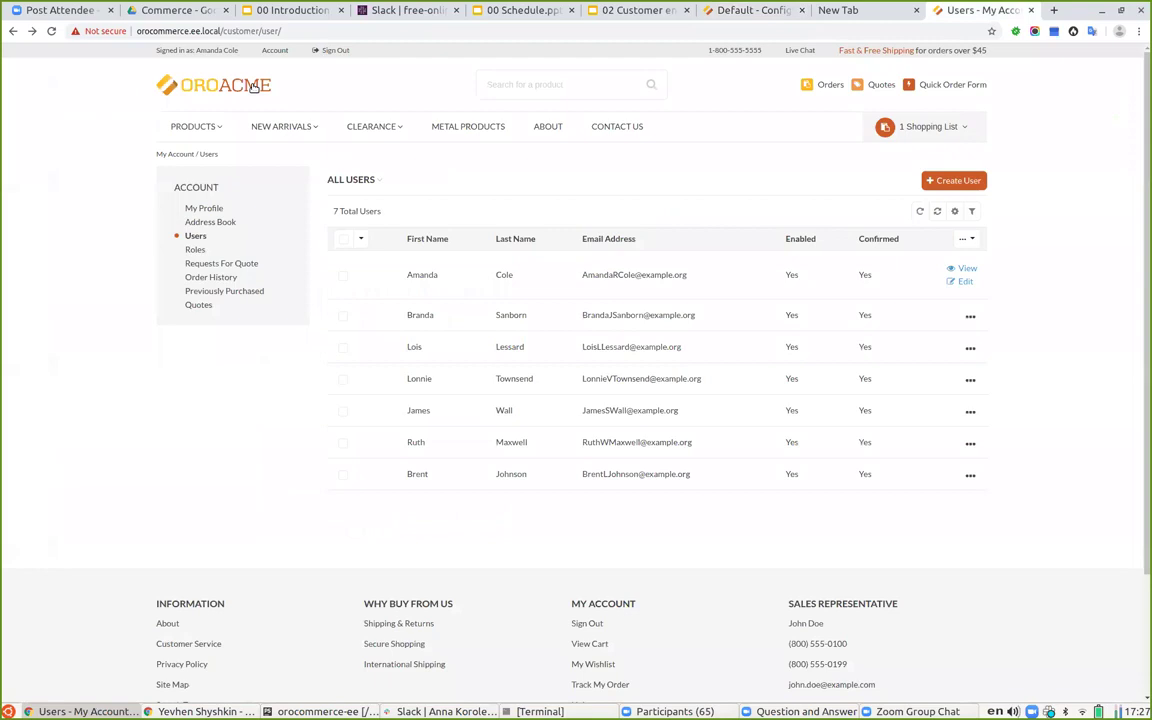
click(326, 50)
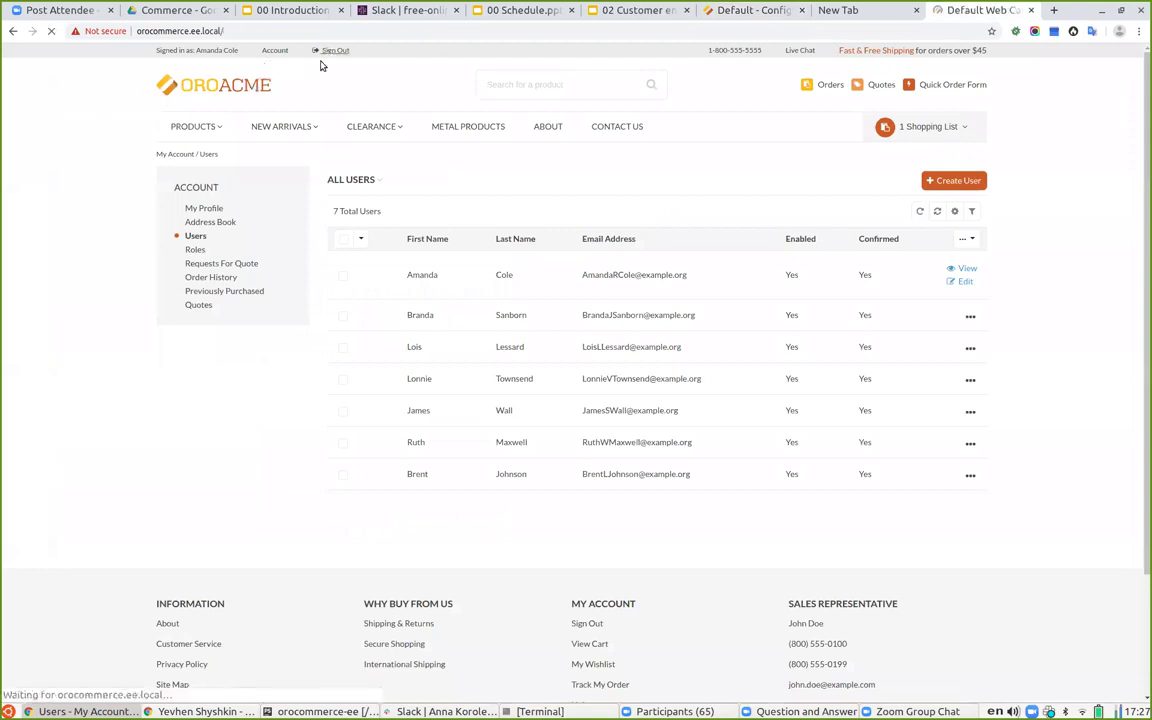
click(206, 50)
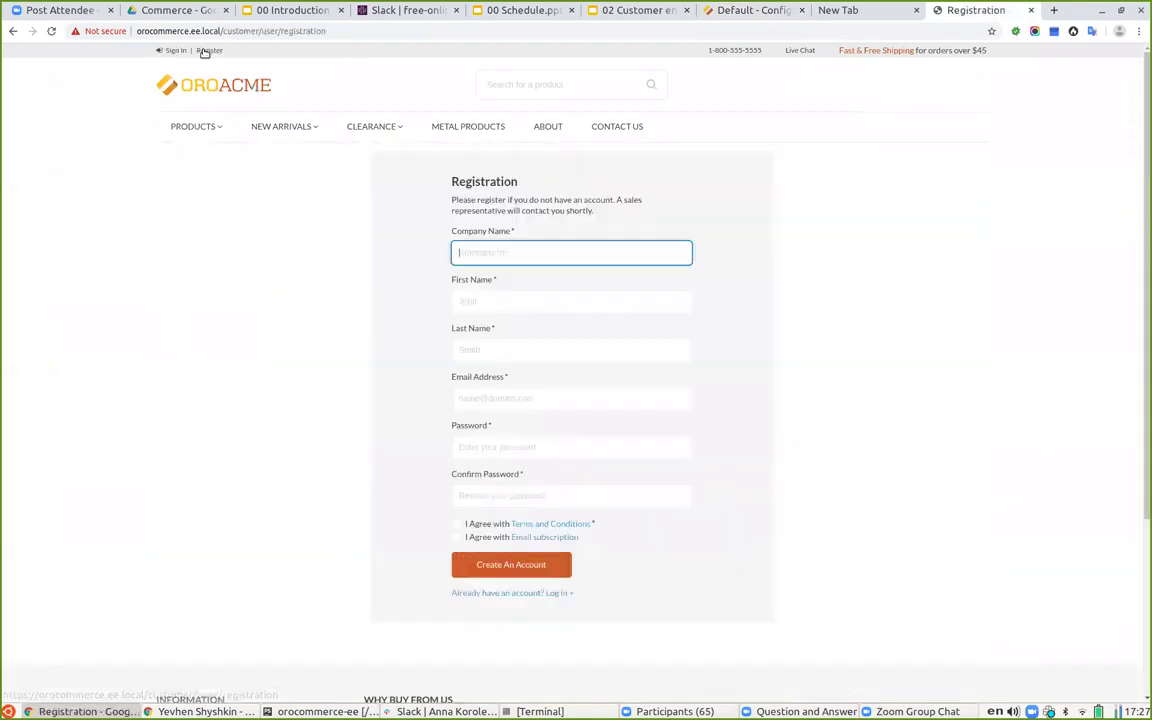
click(853, 9)
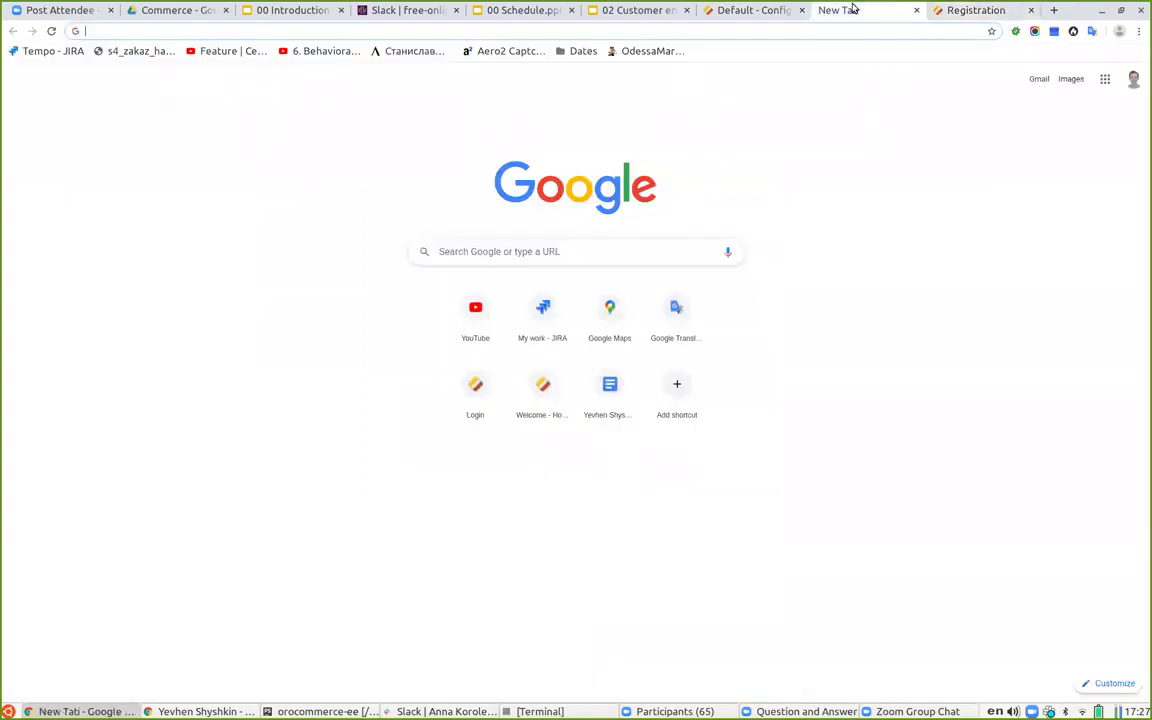
click(737, 9)
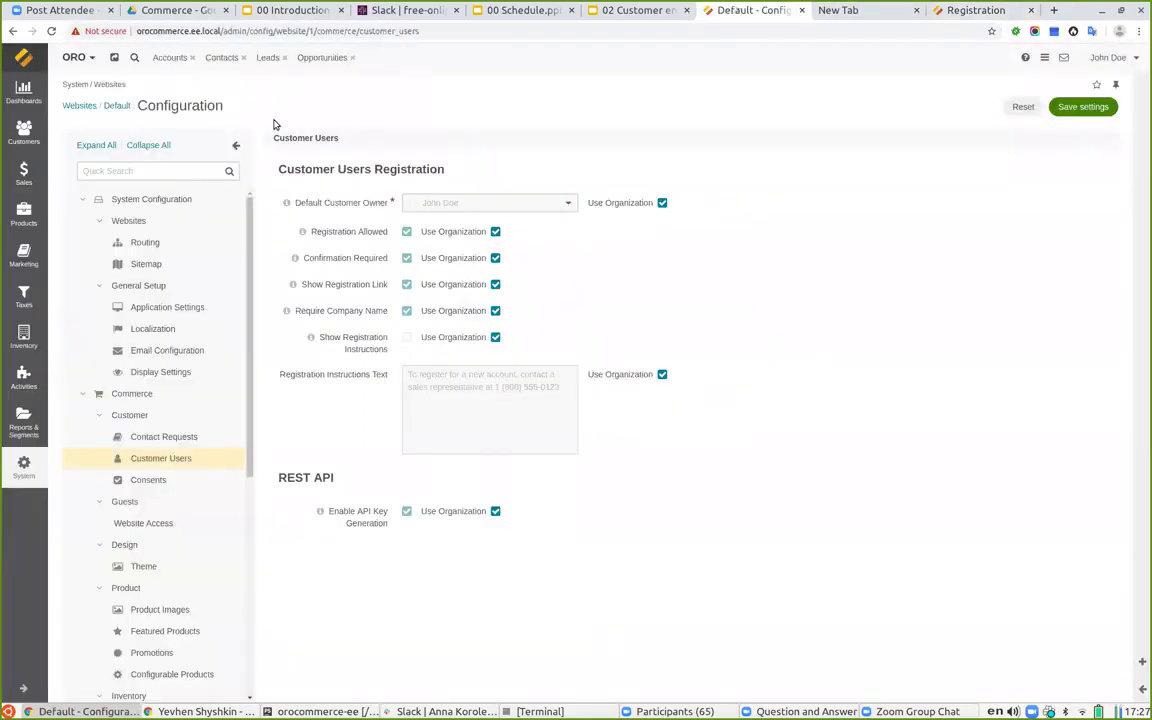
click(950, 9)
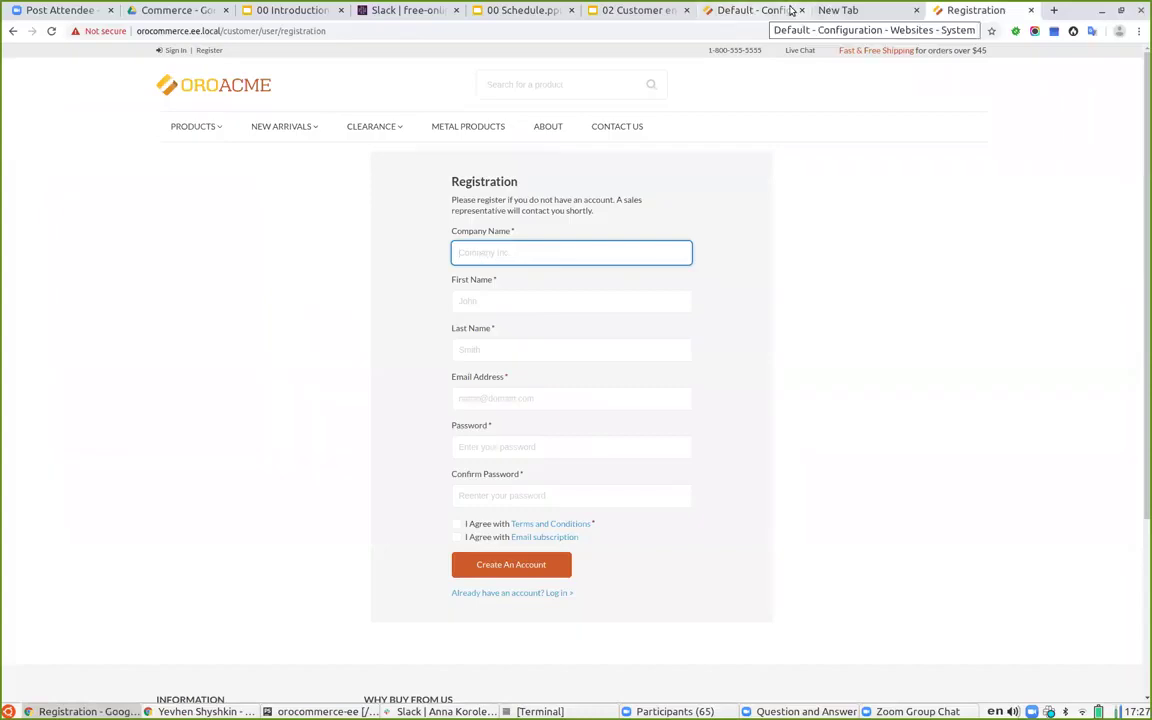
click(750, 18)
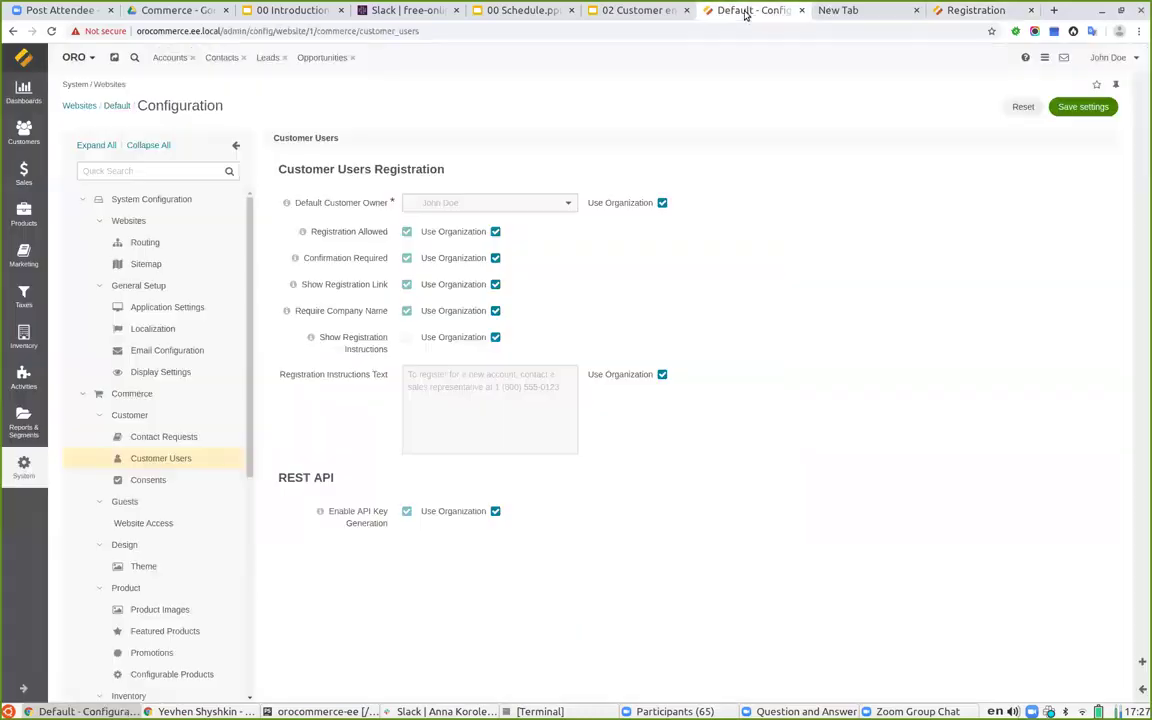
Override the organization value of Show Registration Link by turning it off for the Default website, save, and reload the storefront registration page
click(495, 284)
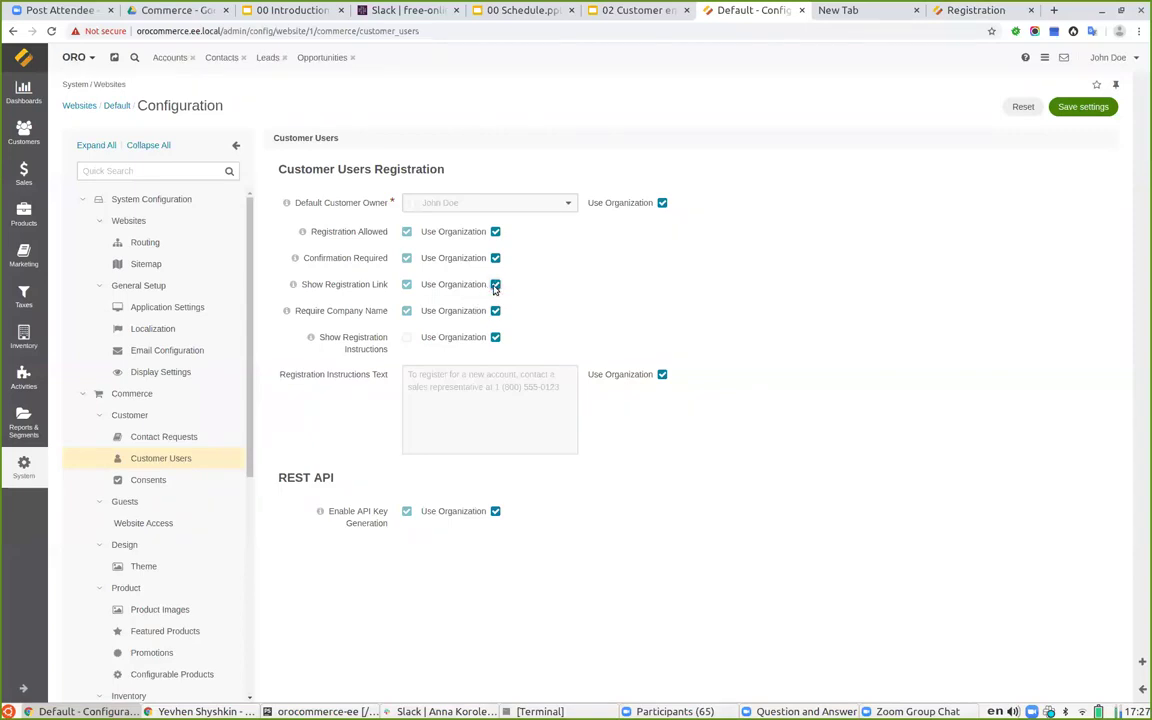
click(406, 285)
click(1062, 106)
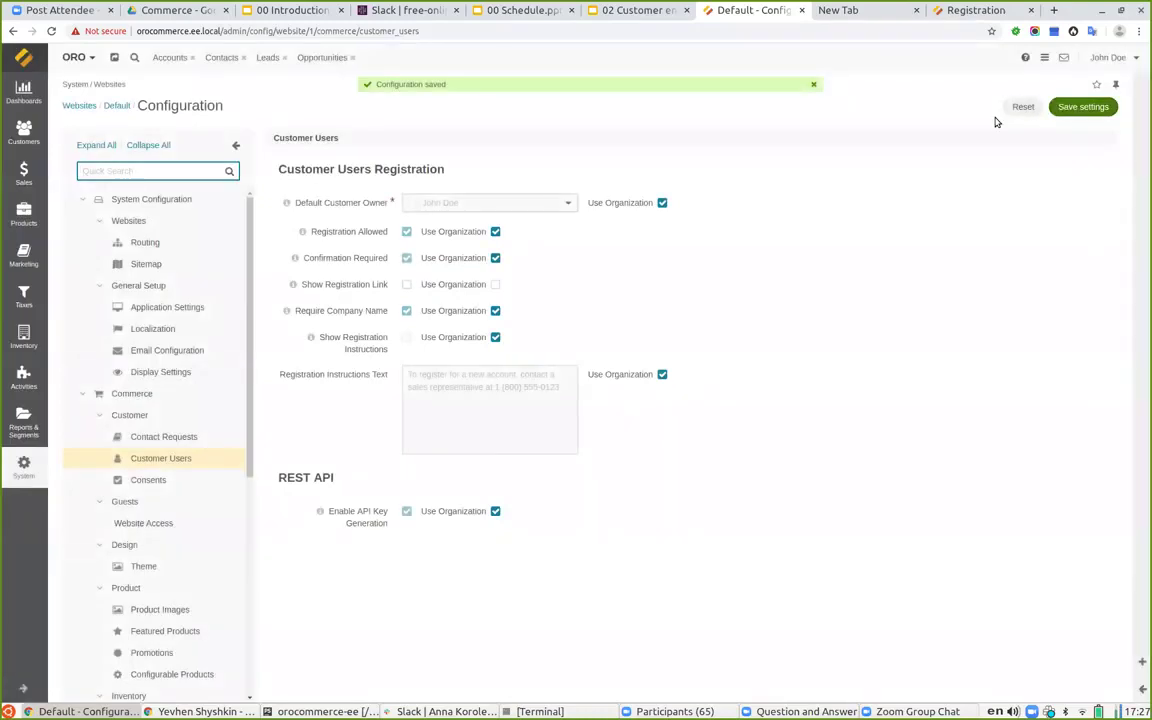
click(968, 11)
click(51, 31)
click(494, 305)
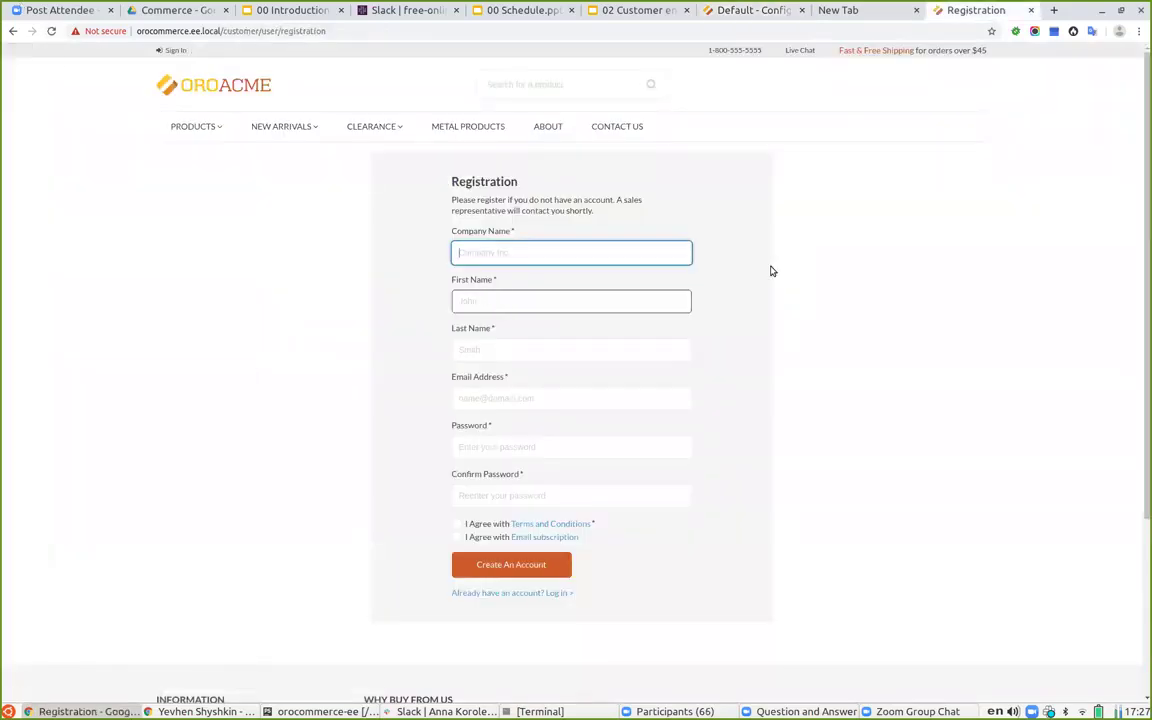
Save the Default website's Customer Users settings again and check the storefront header for the registration link
click(768, 14)
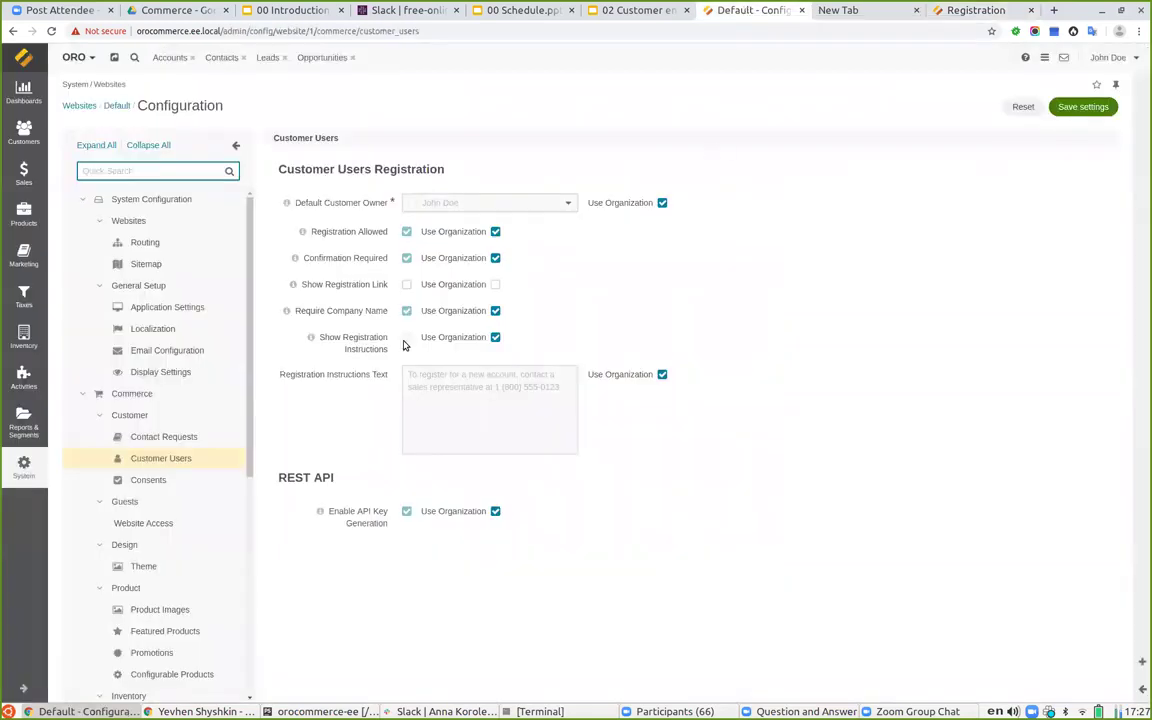
click(1070, 106)
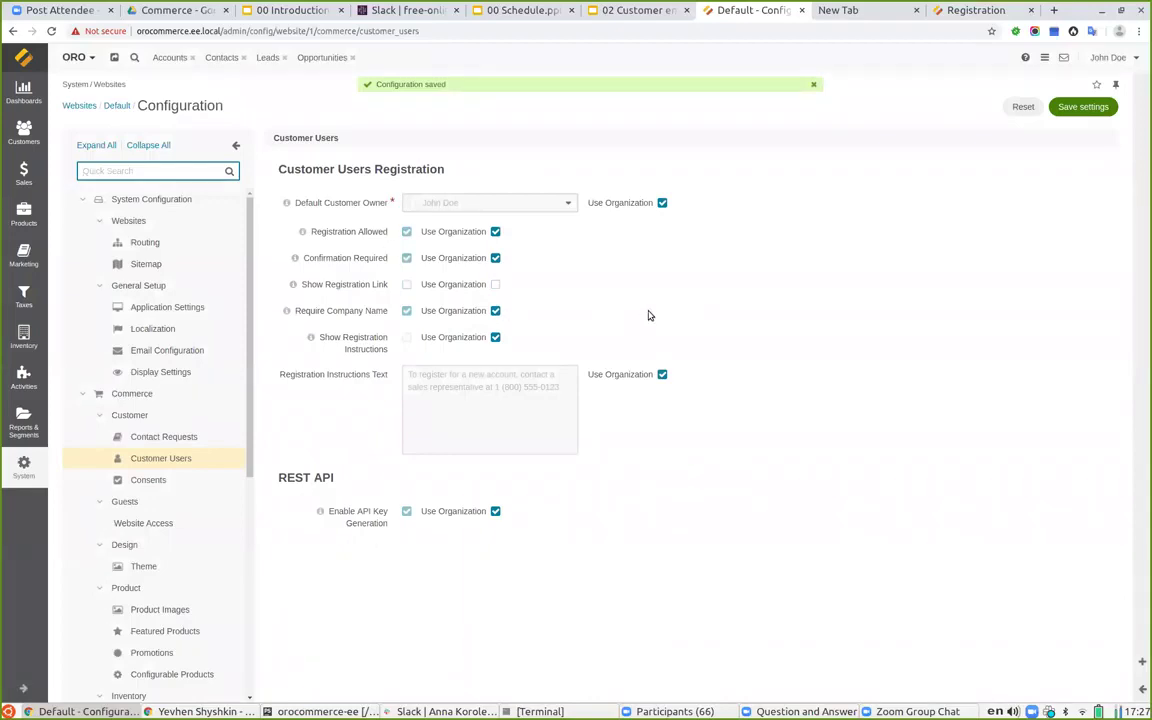
click(966, 12)
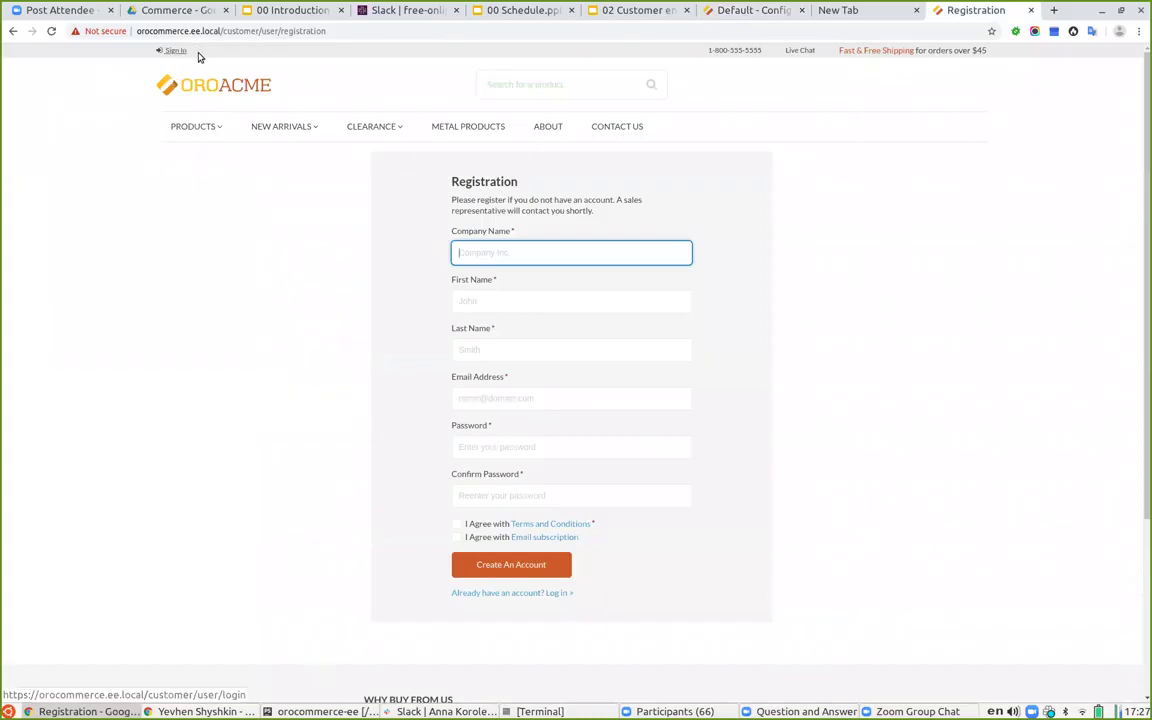
Turn Show Registration Link back on, override and turn off Require Company Name, save, and reload the storefront registration page
click(728, 12)
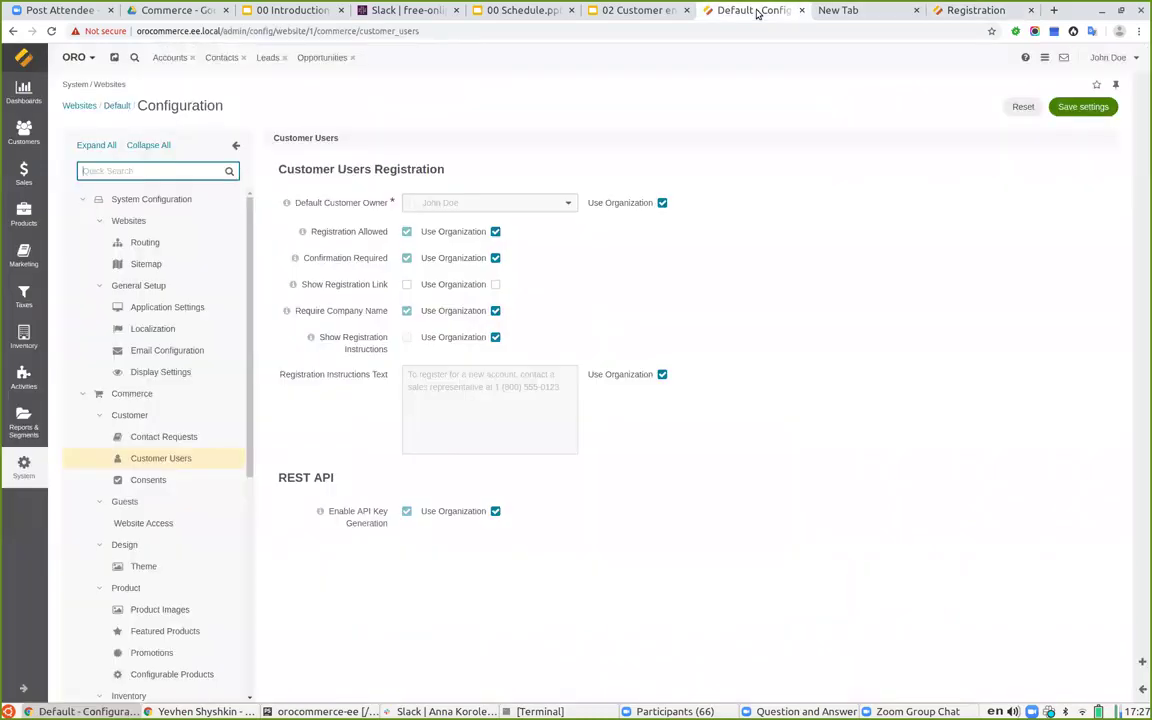
click(406, 285)
click(495, 311)
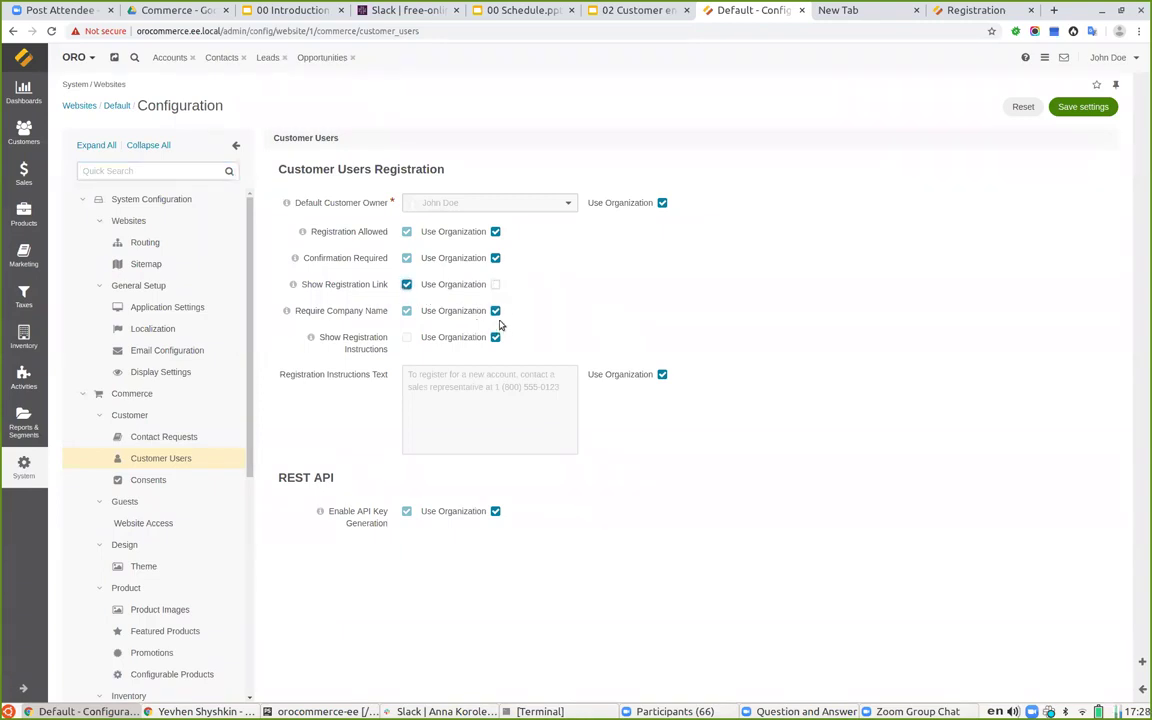
click(406, 311)
click(1086, 107)
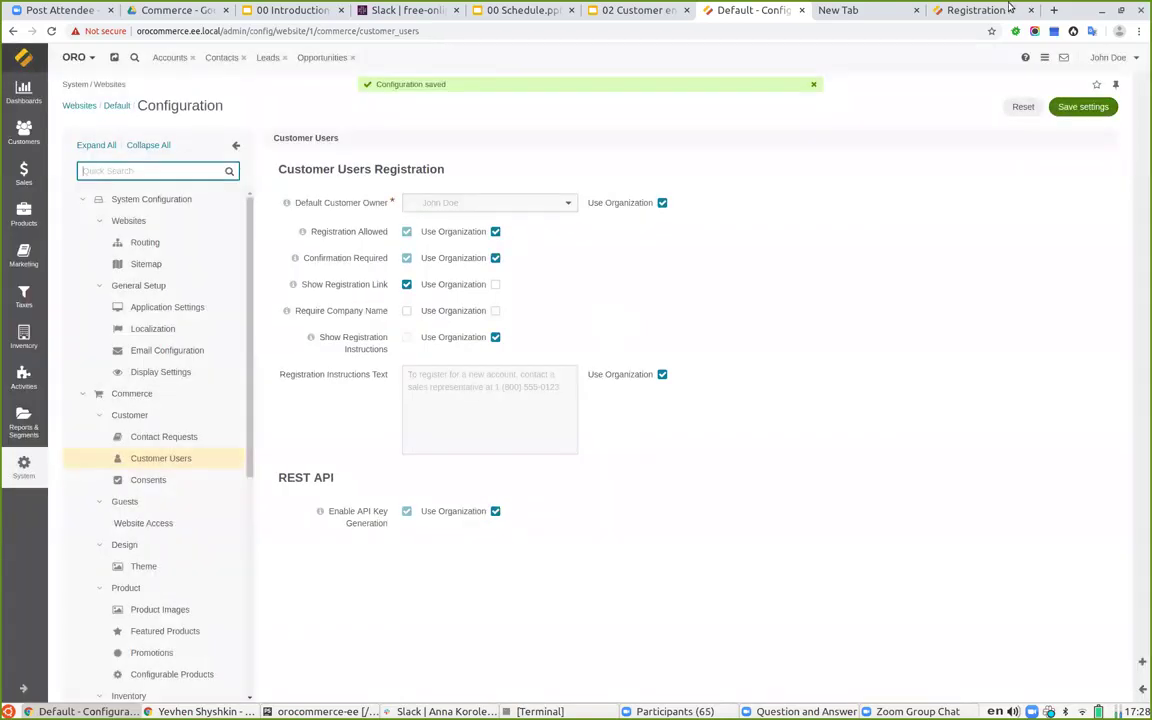
click(937, 12)
click(52, 32)
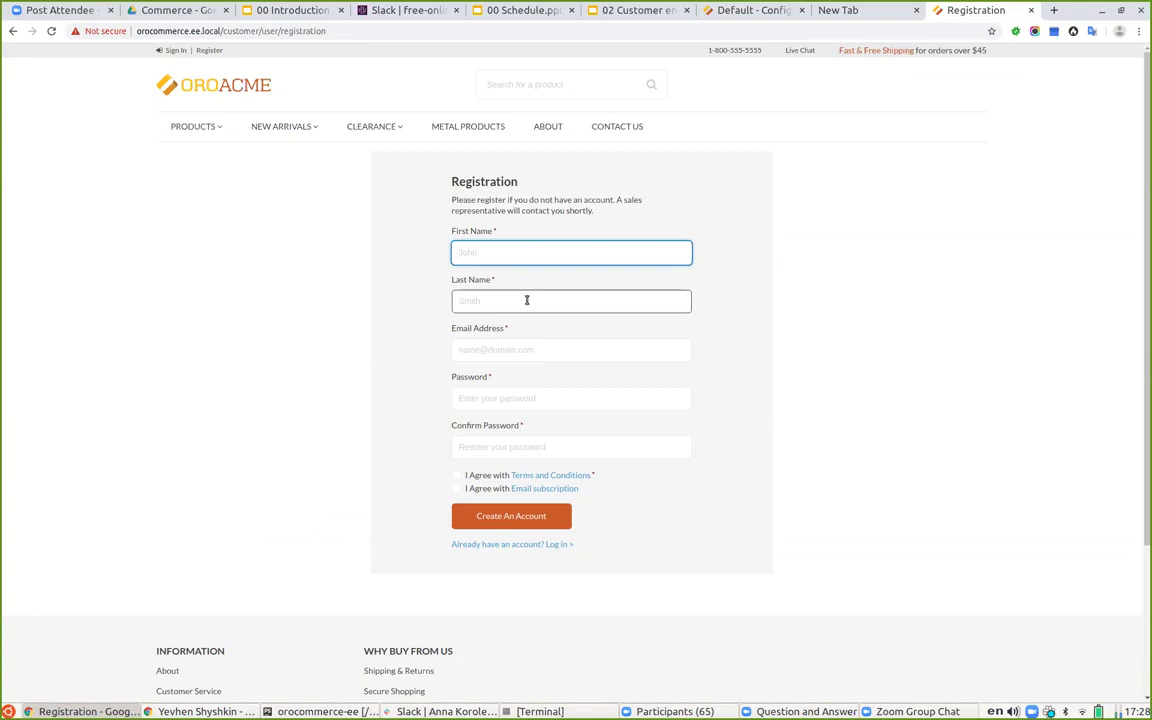
Compare the Customer Users settings with the storefront registration form, and switch to the Customer entities and Schedule presentations in Google Slides
click(752, 11)
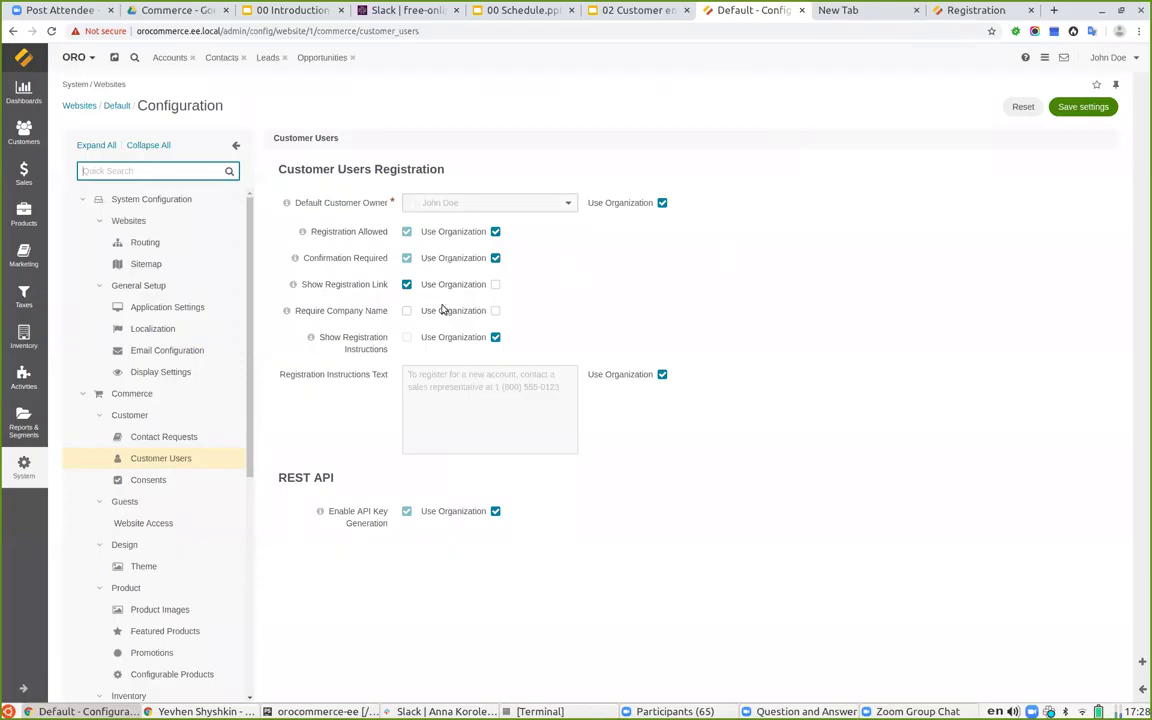
click(950, 12)
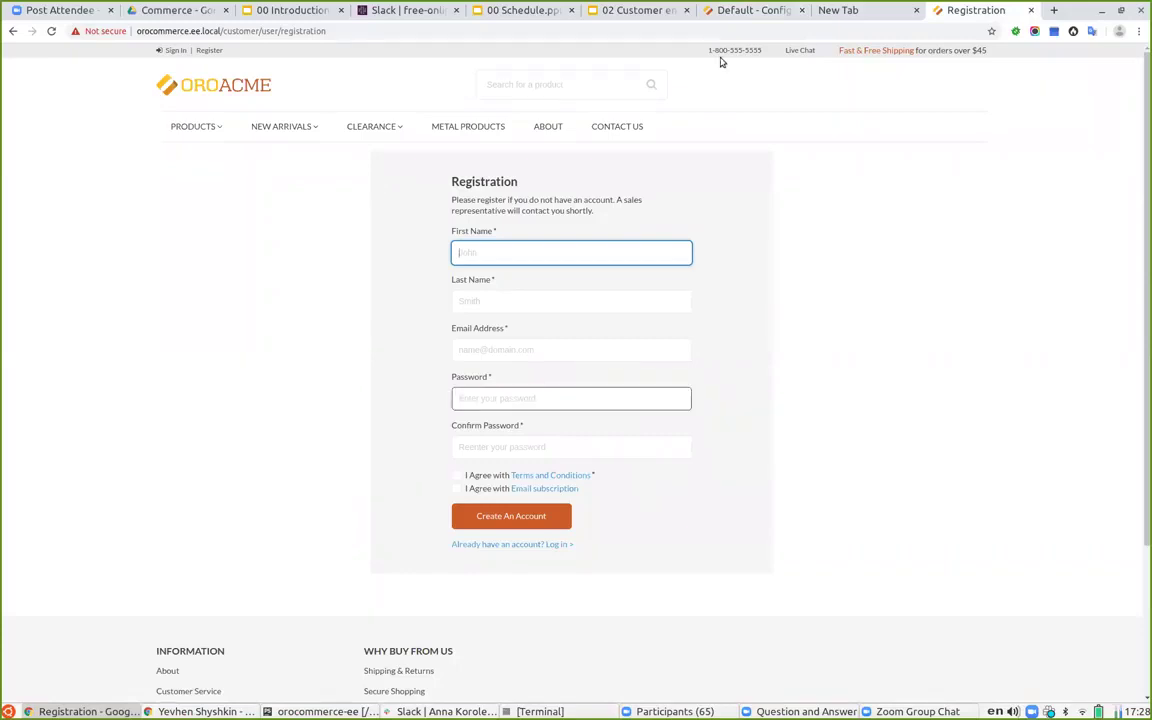
click(749, 11)
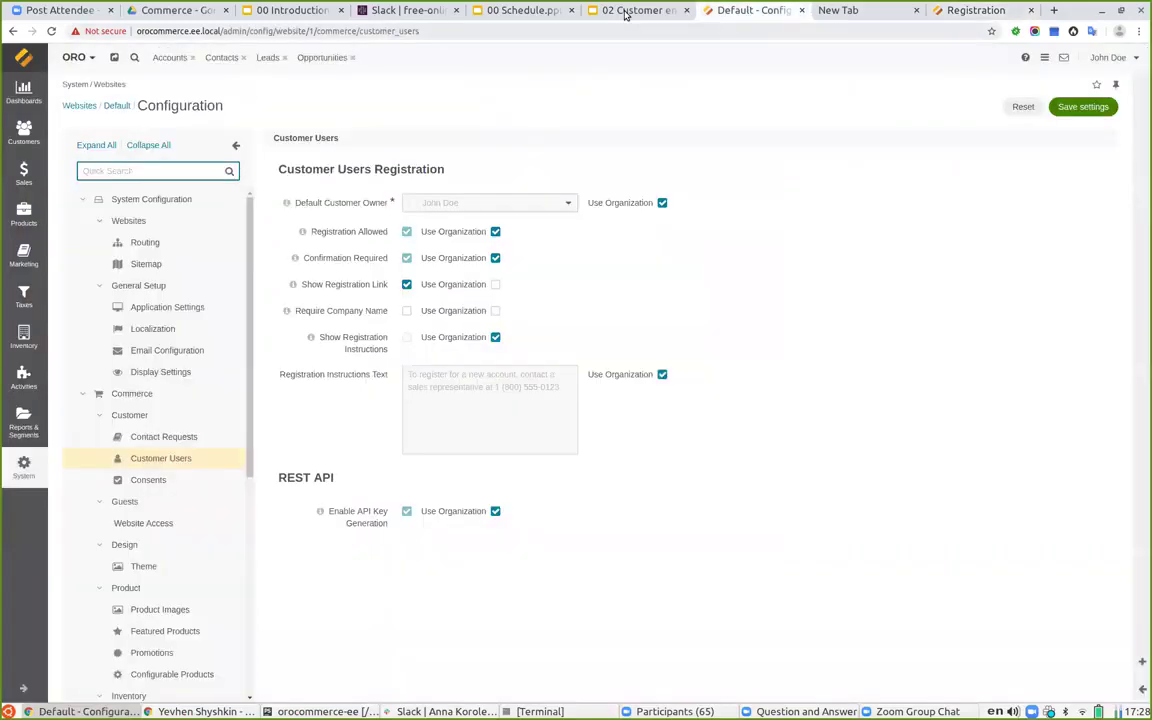
click(628, 11)
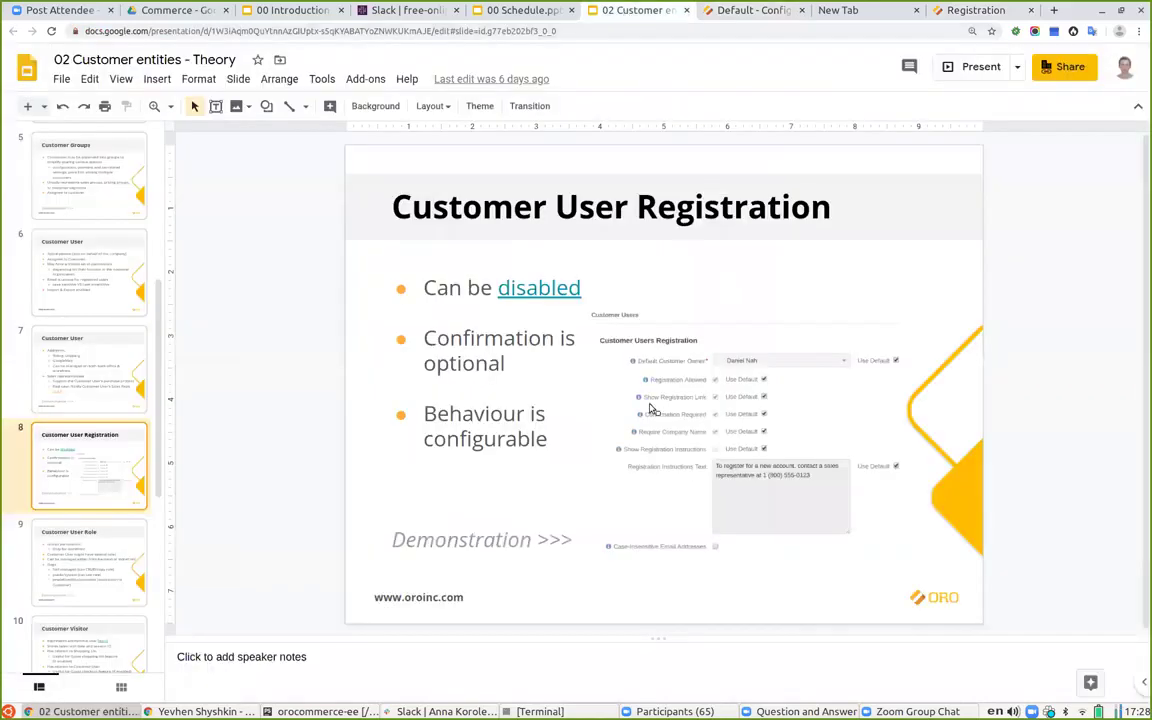
click(518, 10)
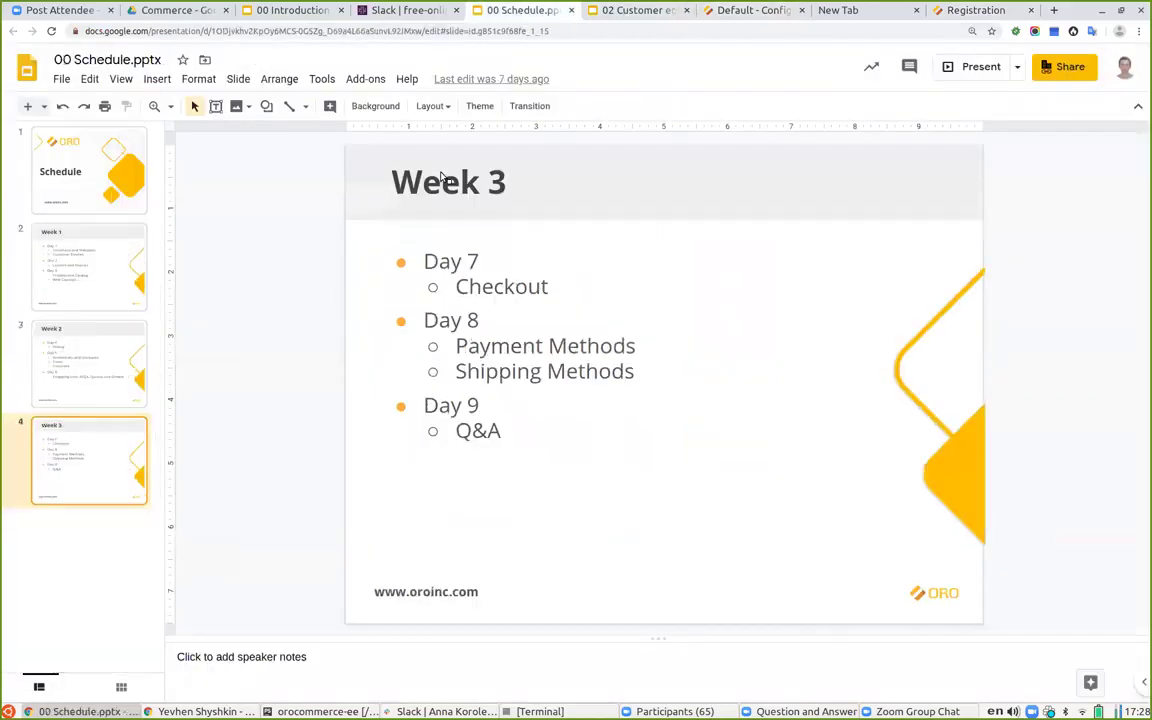
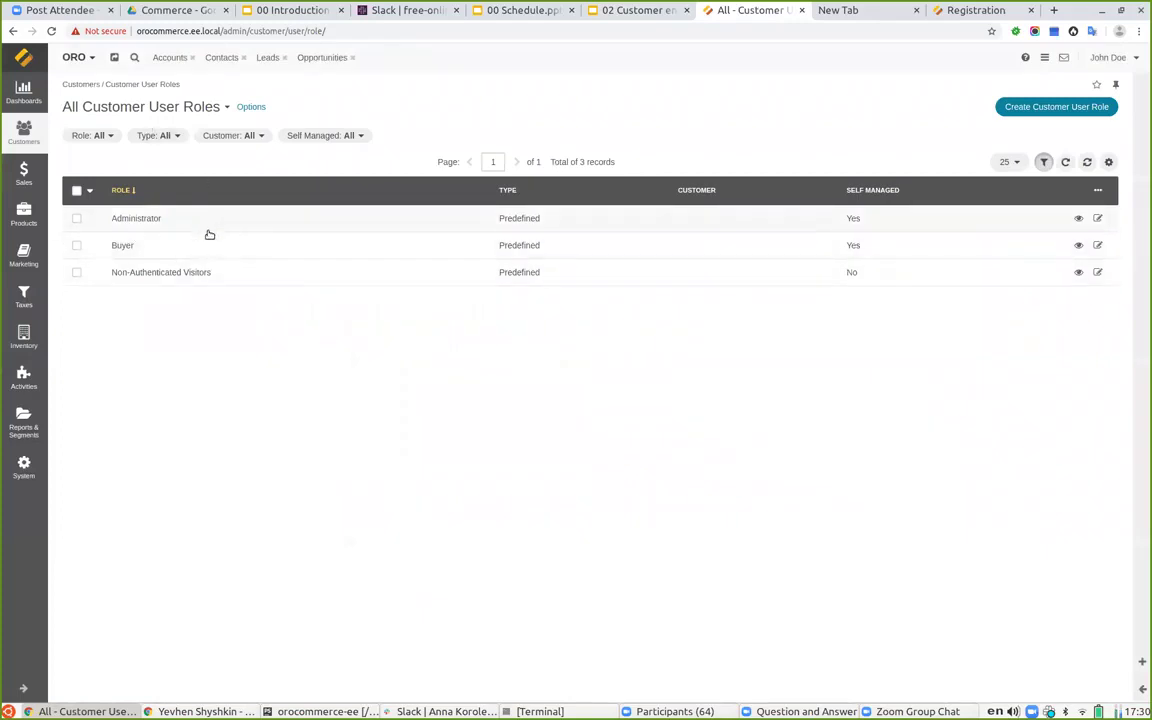
Open the Administrator customer user role, examine its entity permissions, capabilities, workflows and assigned customer users, and return to the roles list
click(716, 220)
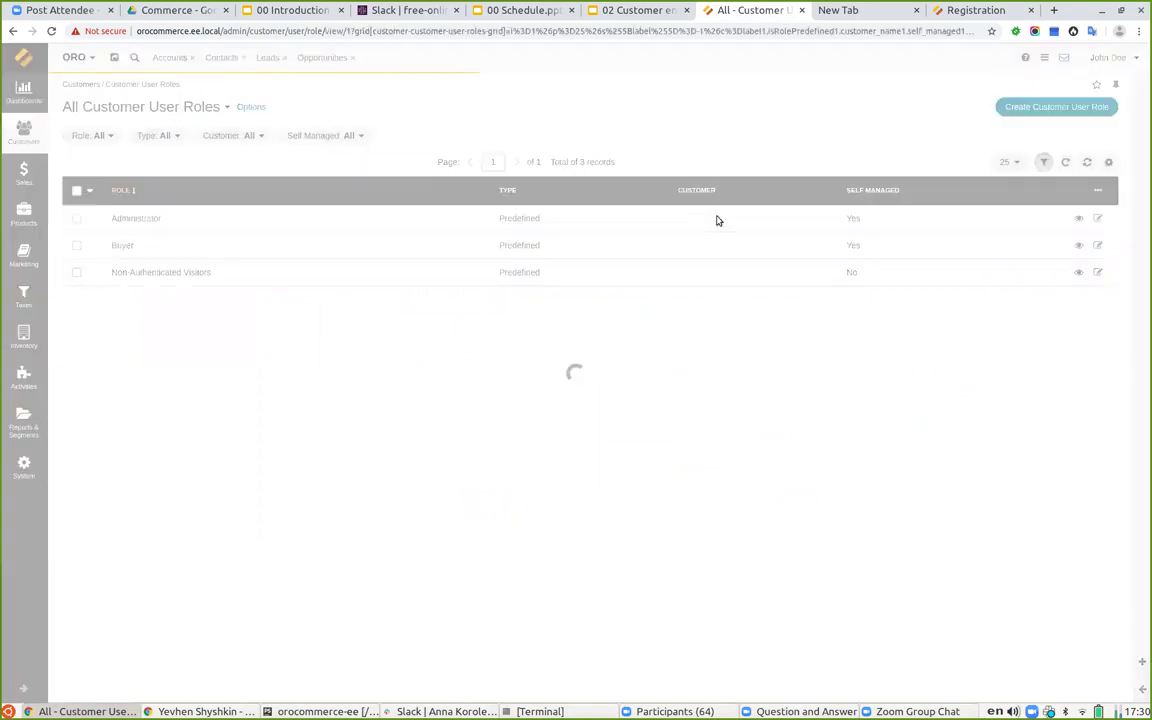
scroll(601, 317, down, 5)
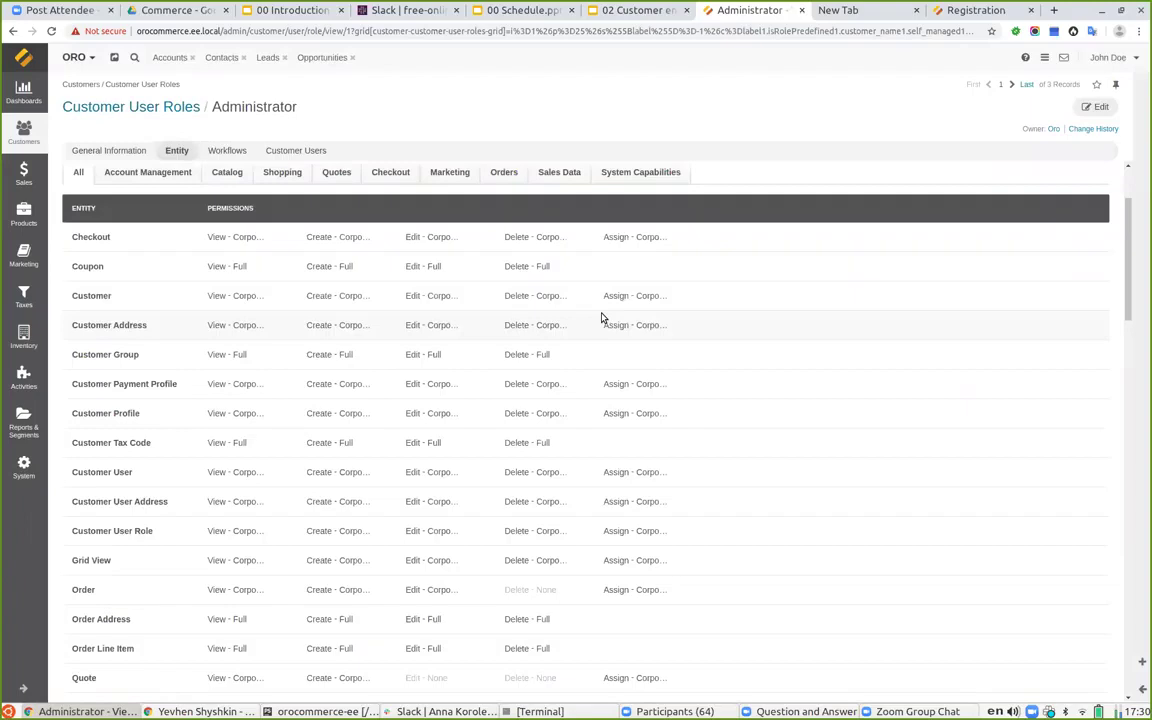
scroll(601, 317, down, 5)
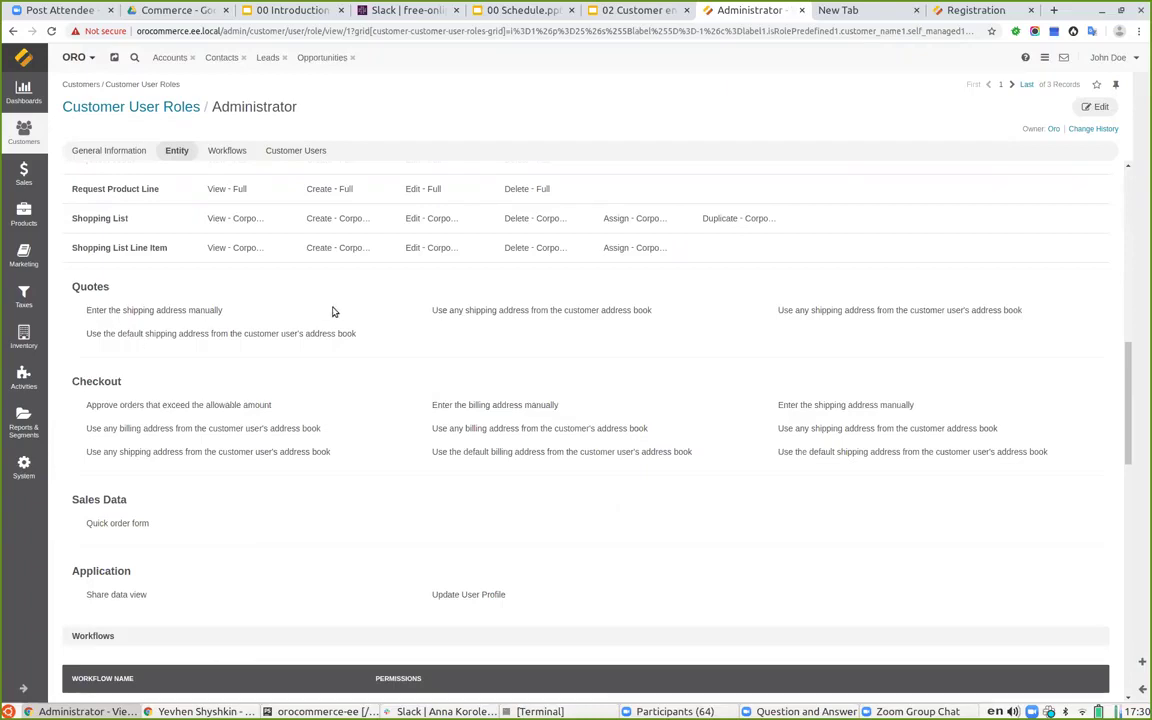
scroll(323, 306, up, 3)
scroll(375, 424, down, 2)
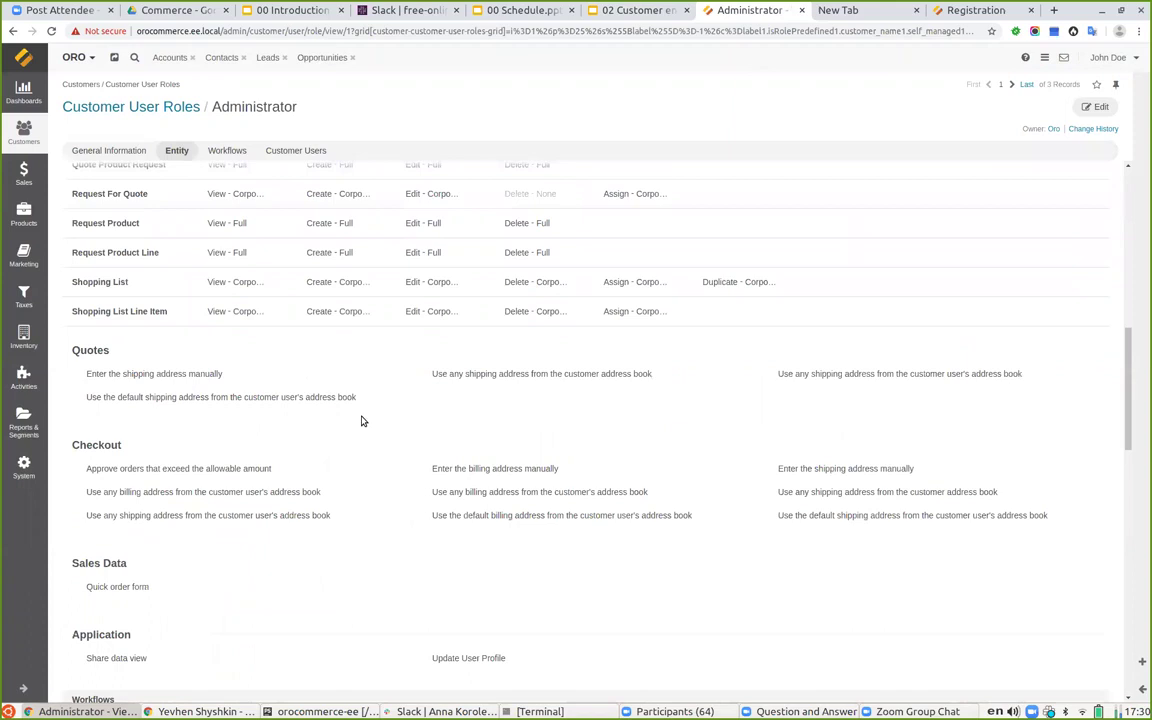
scroll(362, 421, down, 2)
scroll(362, 421, down, 10)
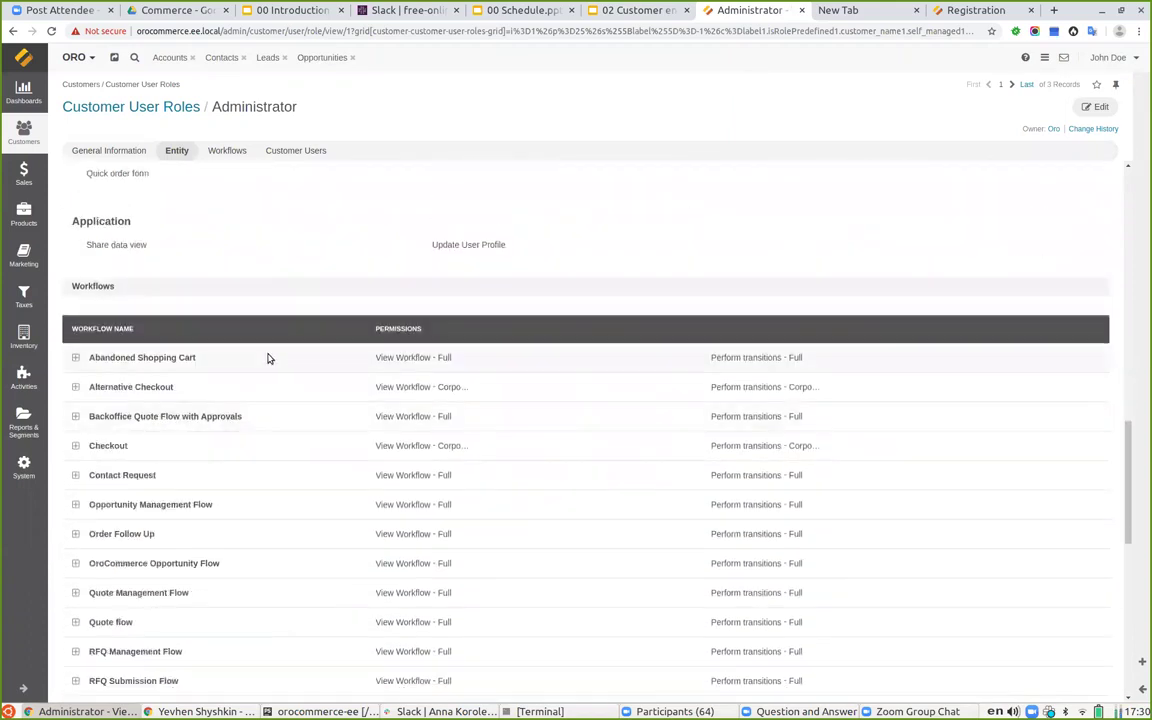
scroll(272, 364, down, 4)
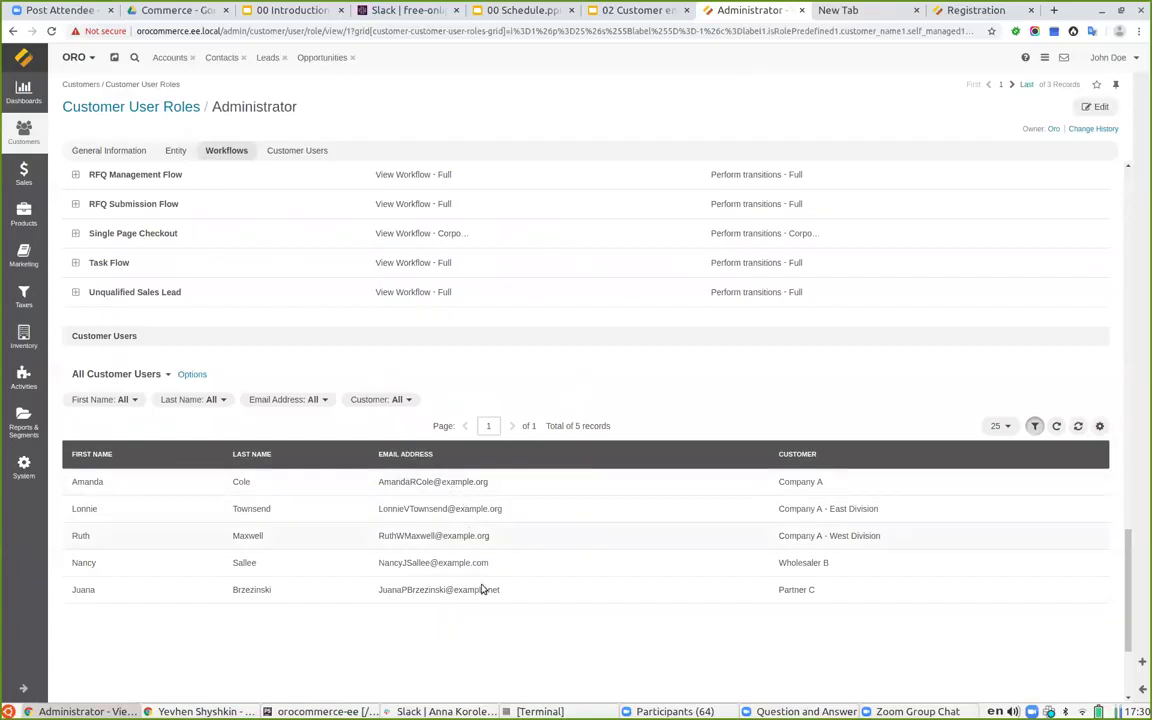
click(12, 31)
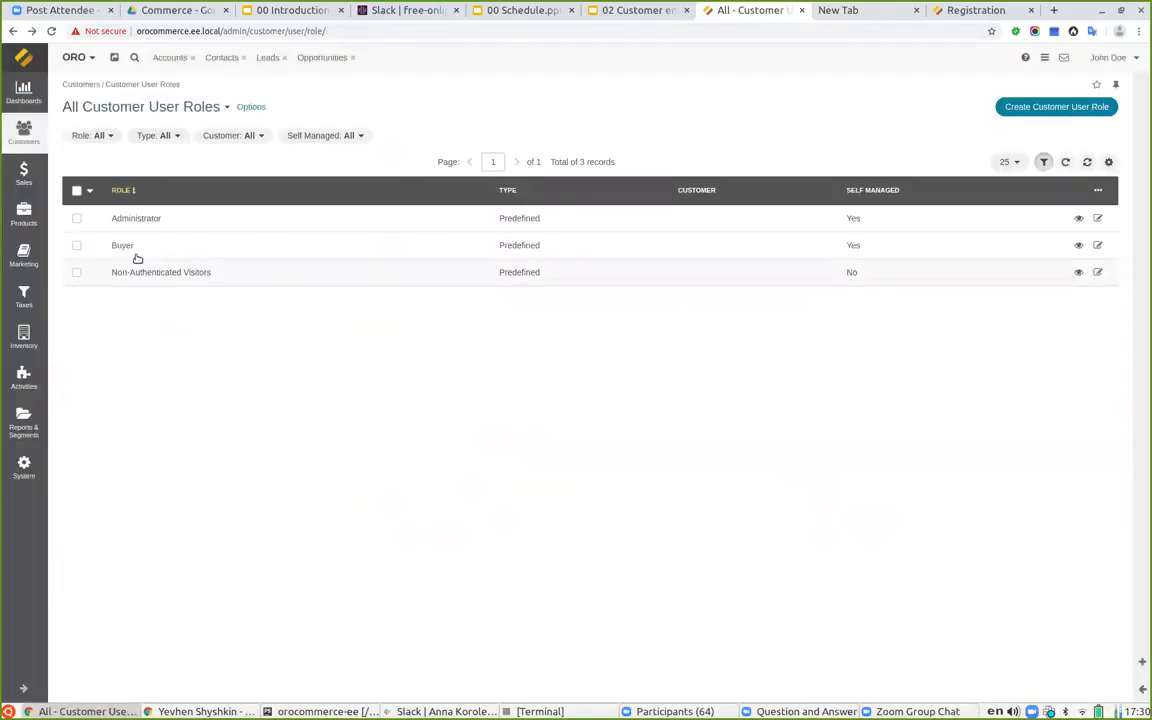
Point out the Non-Authenticated Visitors role, and open the Default website's edit form to examine its Guest Role and Default Self-Registration Role
drag(113, 272, 212, 277)
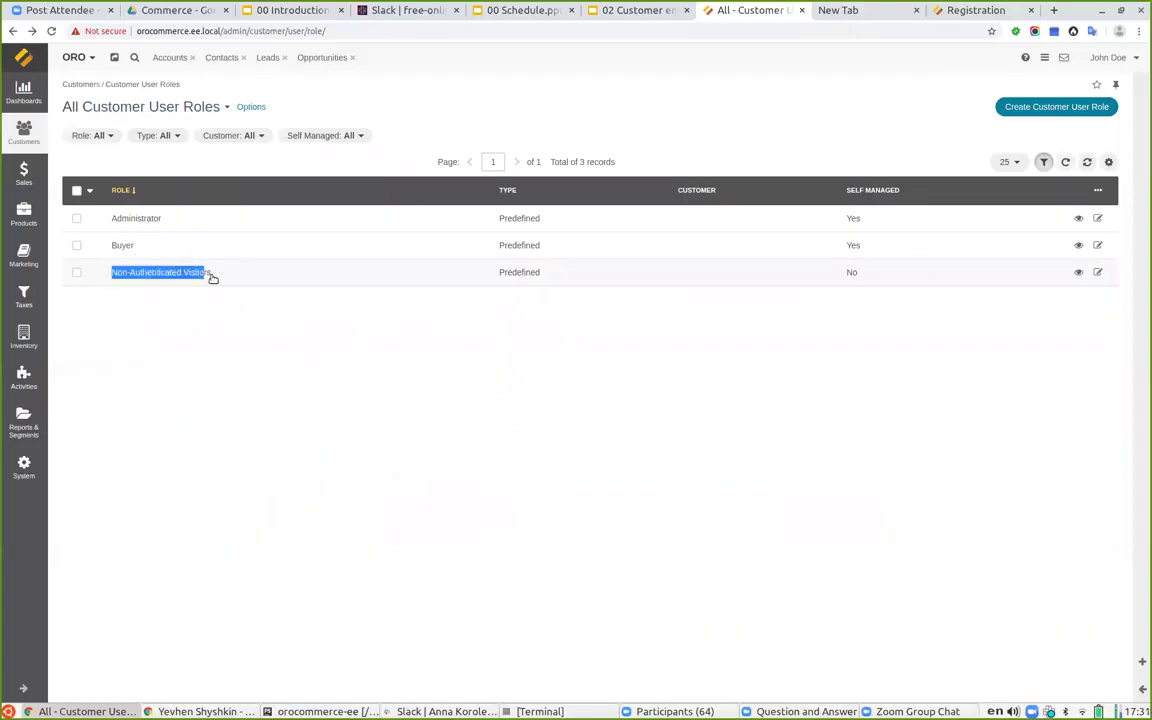
click(530, 455)
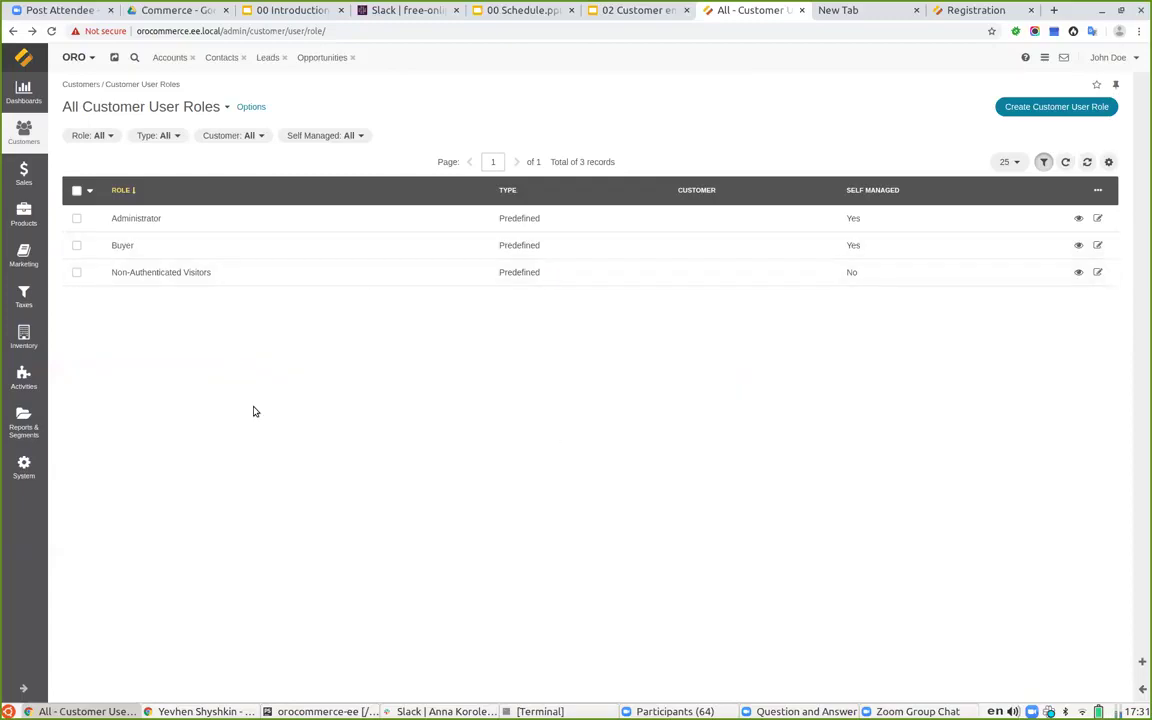
click(23, 466)
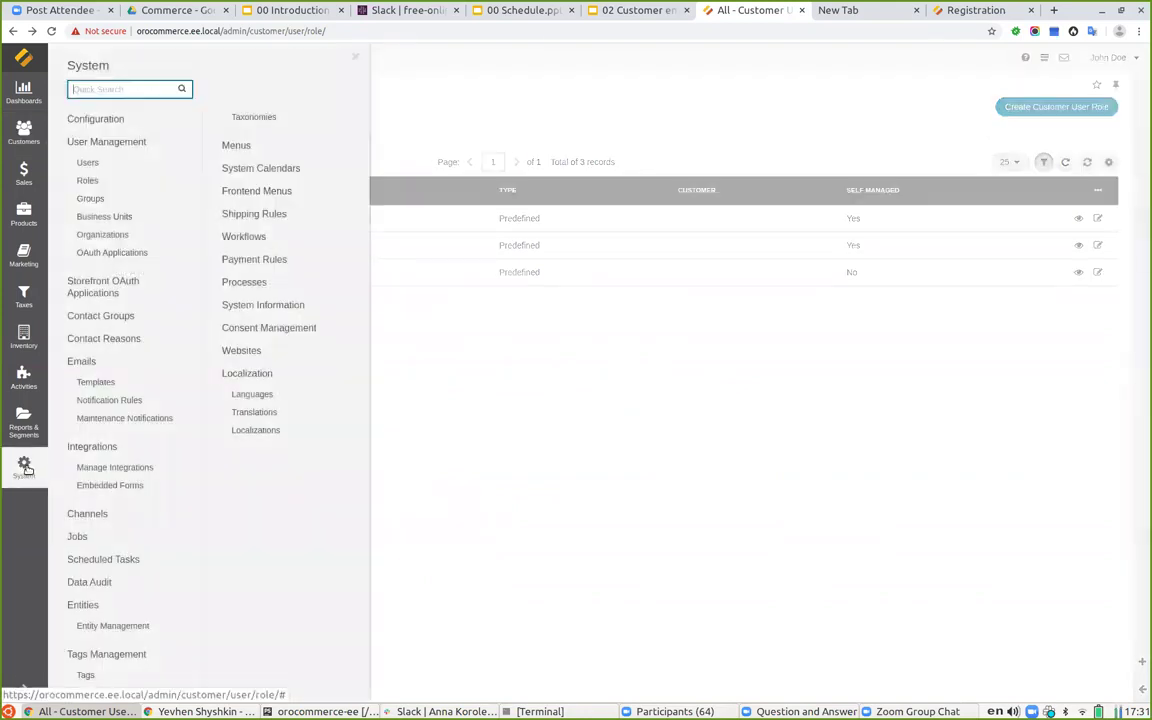
click(248, 351)
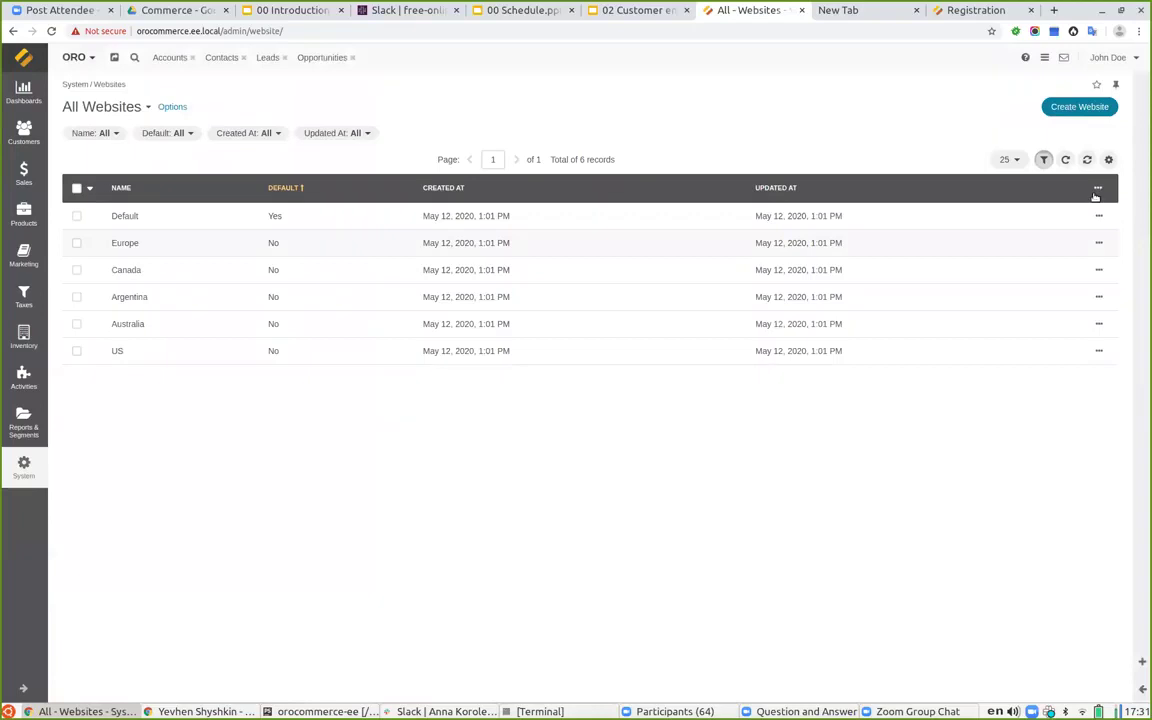
click(1073, 215)
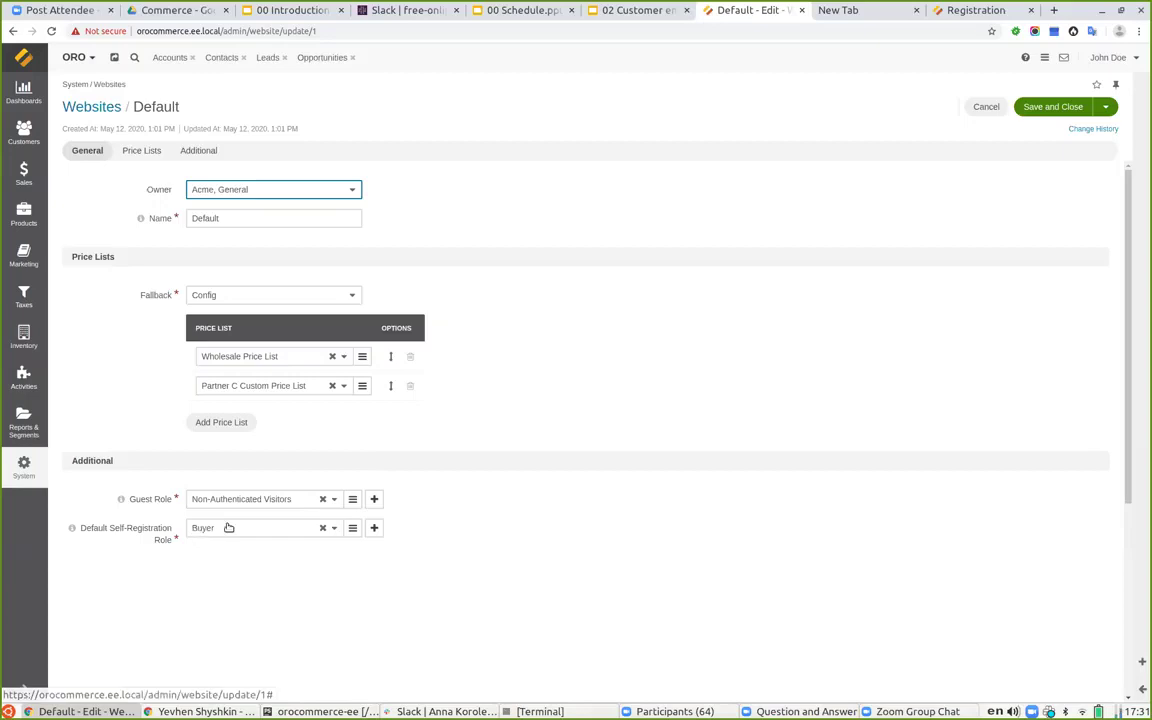
Open the back-office Customer Users list and copy the email address of the first Company A user
click(23, 132)
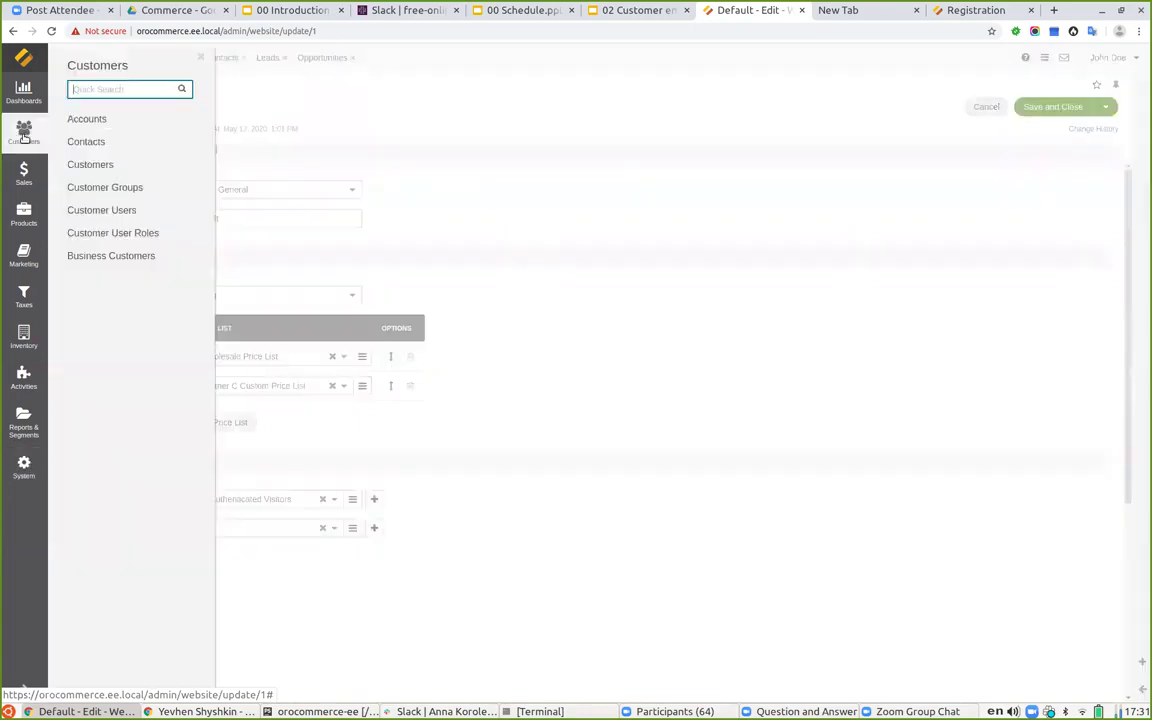
click(955, 10)
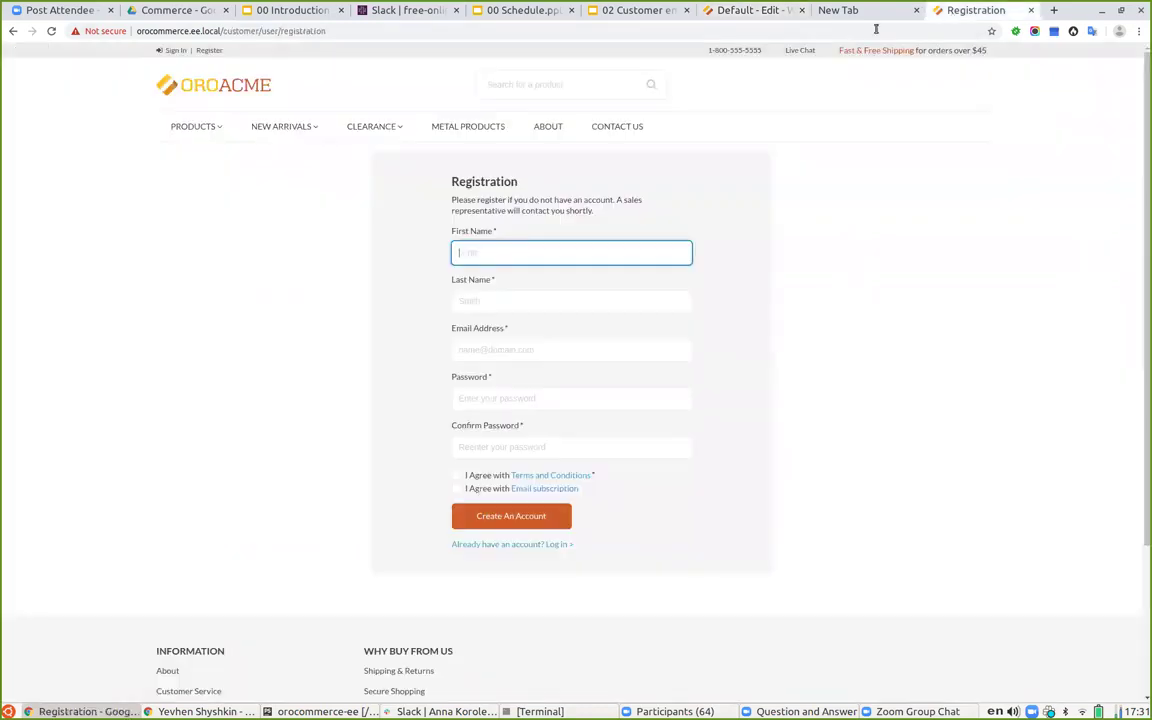
click(730, 12)
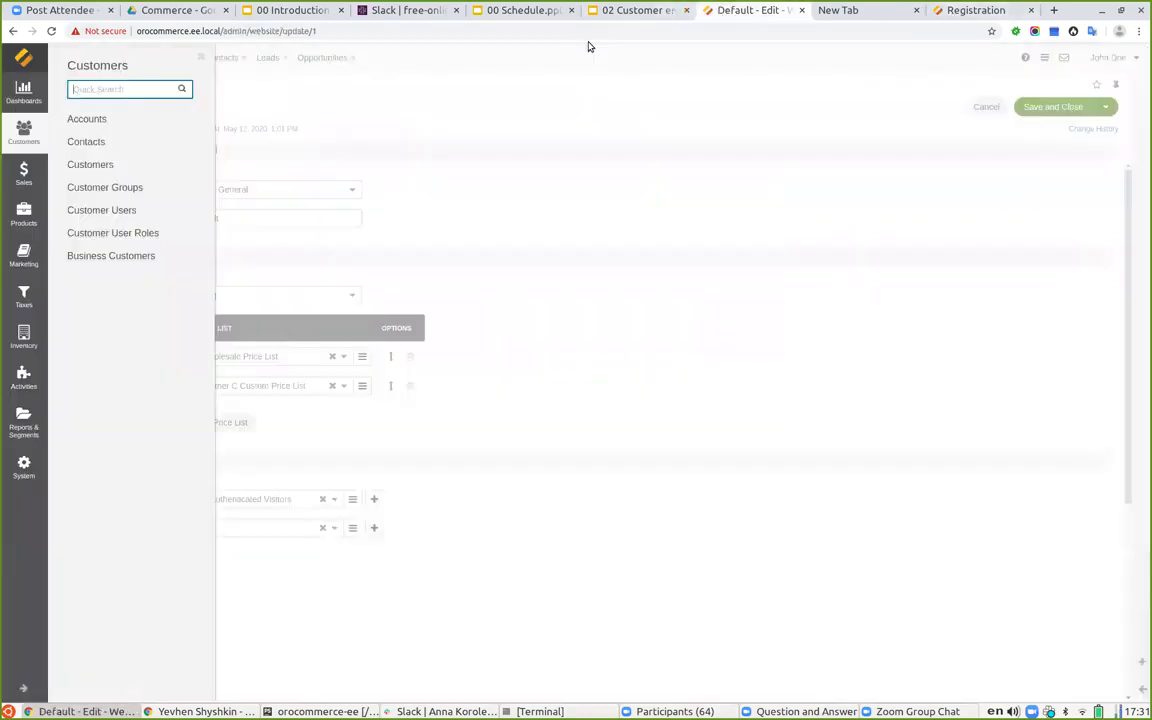
click(101, 210)
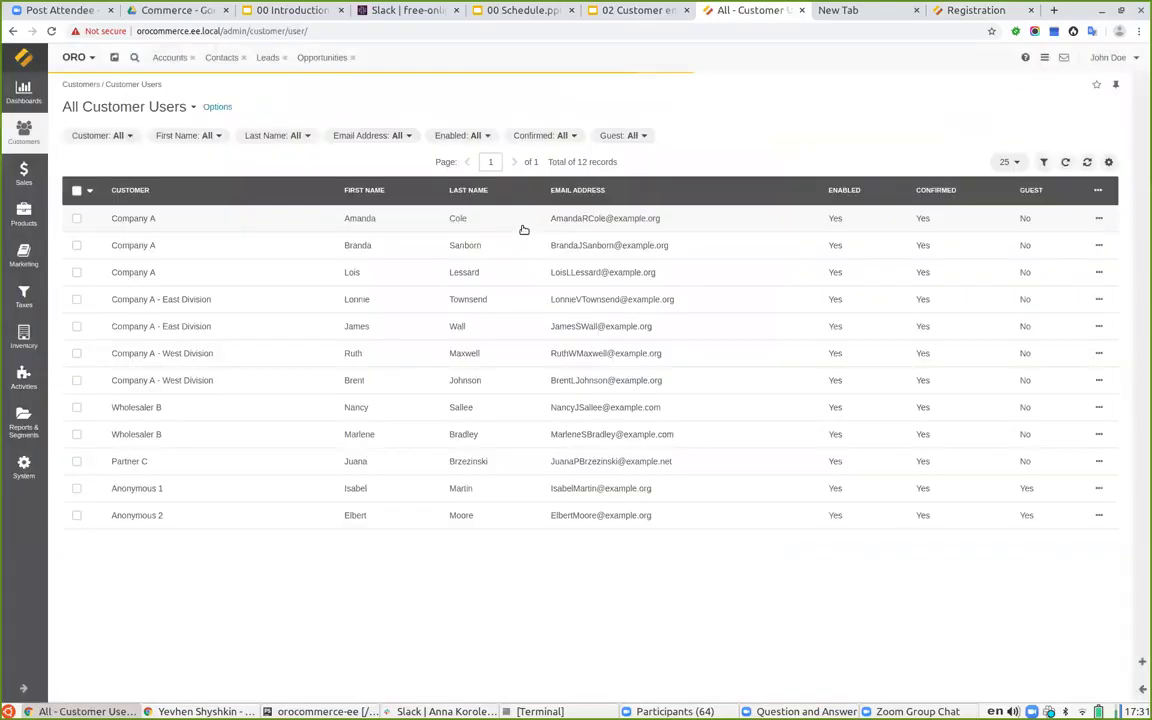
drag(553, 229, 694, 231)
key(ctrl+c)
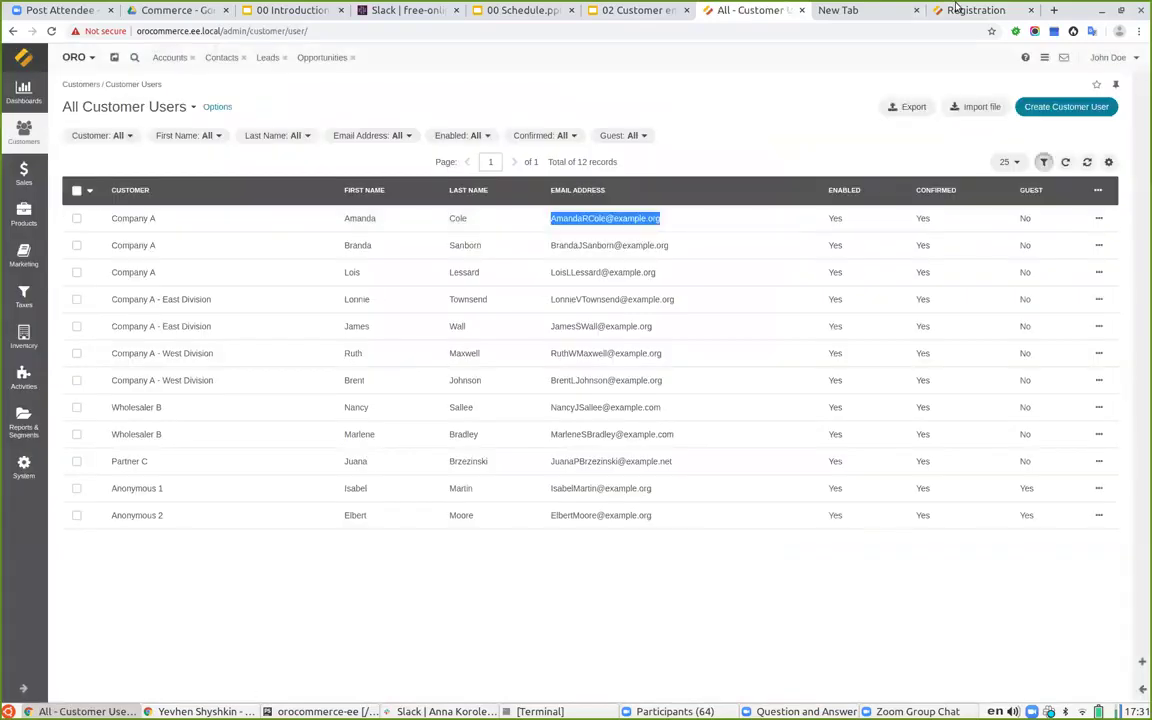
Sign in to the storefront as that Company A user, using the copied email address for both the email and the account password
click(955, 10)
click(173, 52)
key(ctrl+v)
click(525, 268)
key(ctrl+v)
click(533, 322)
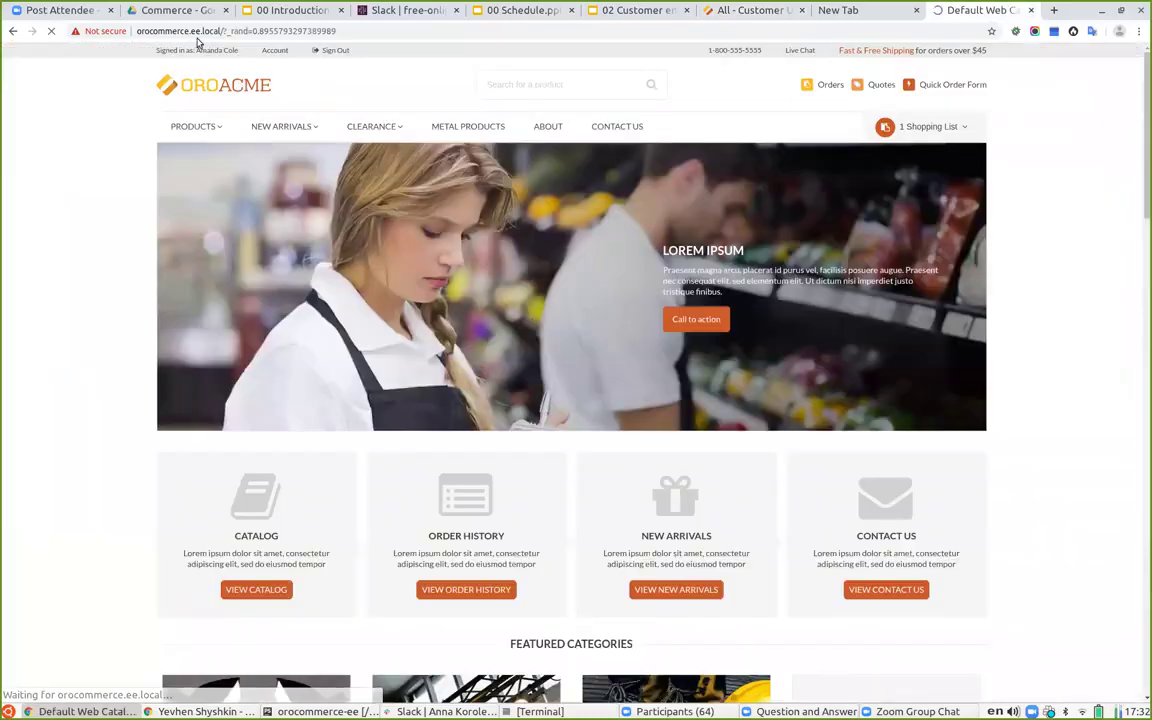
From the storefront account's roles, edit the predefined Buyer role with customer Company A, title it "Buyer for Company A", and save
click(274, 50)
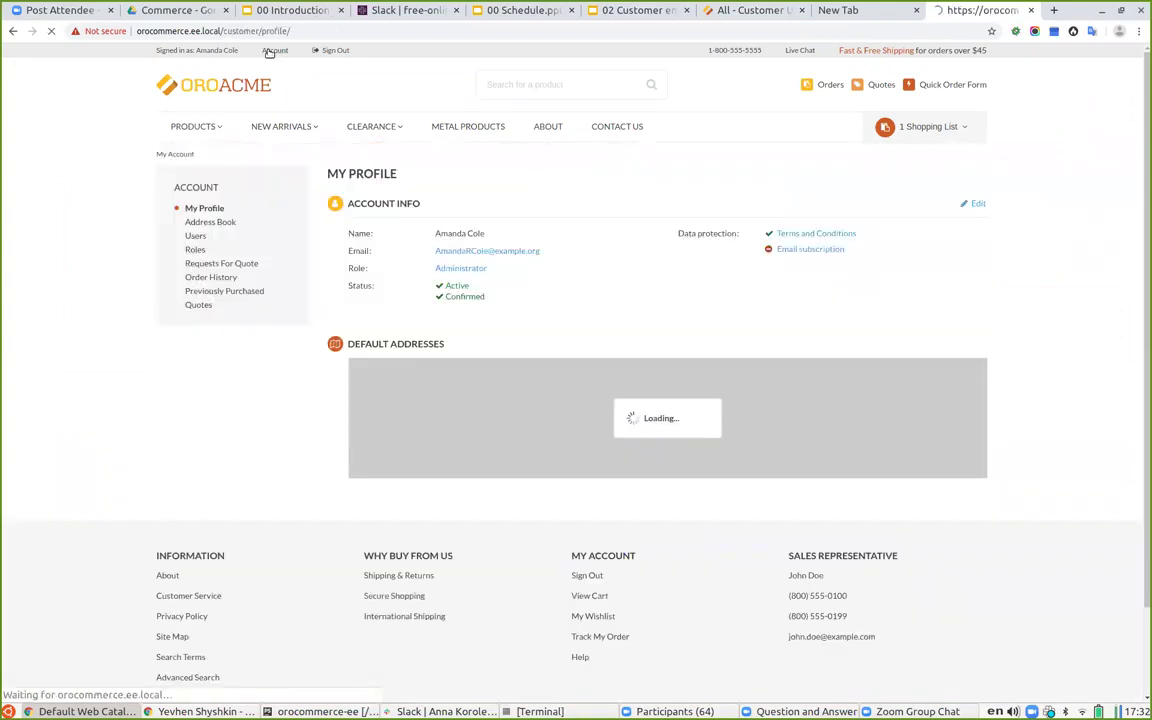
click(195, 249)
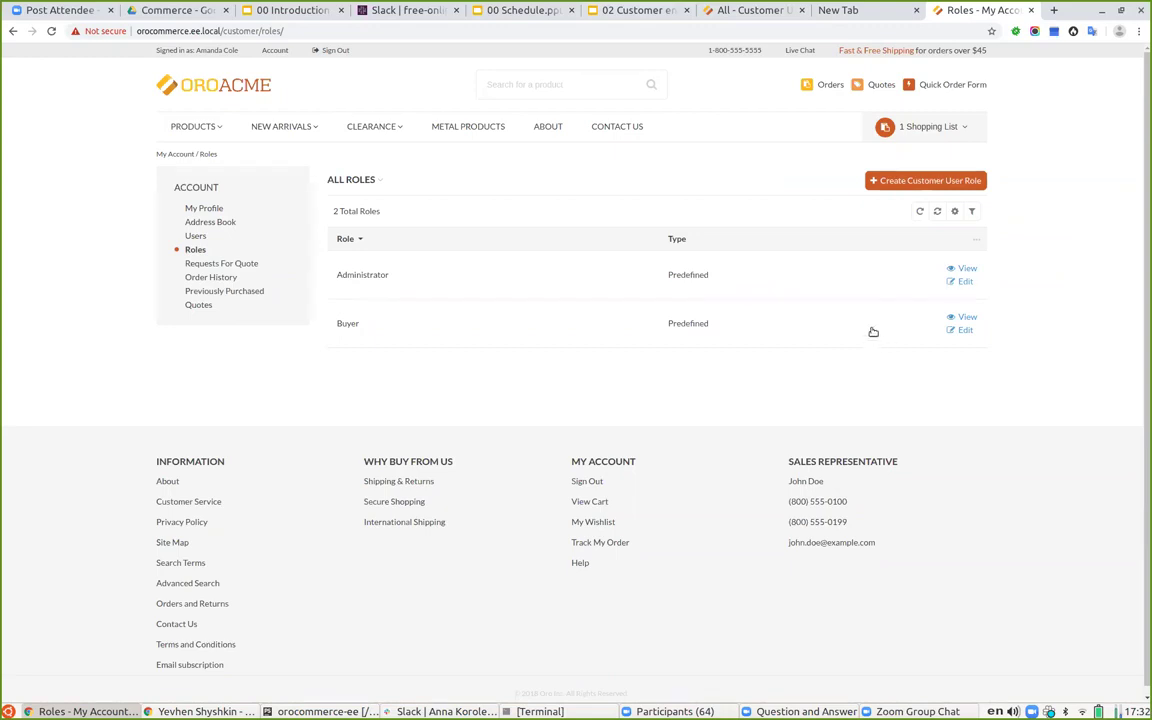
click(965, 330)
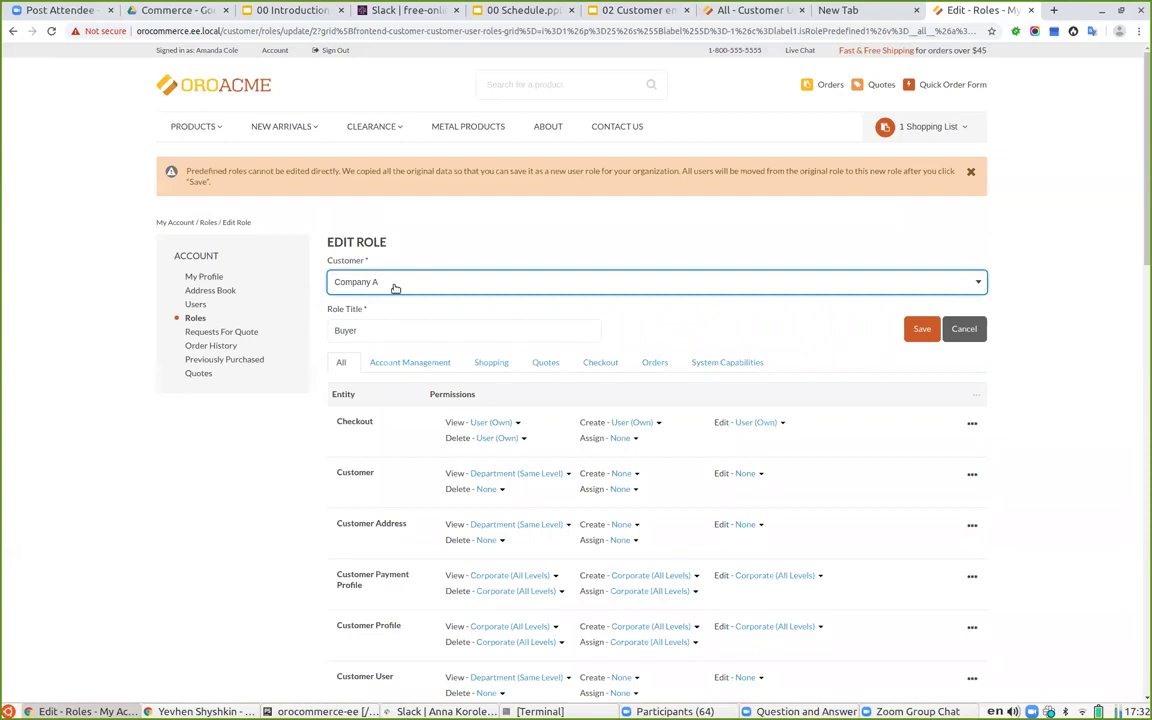
click(442, 277)
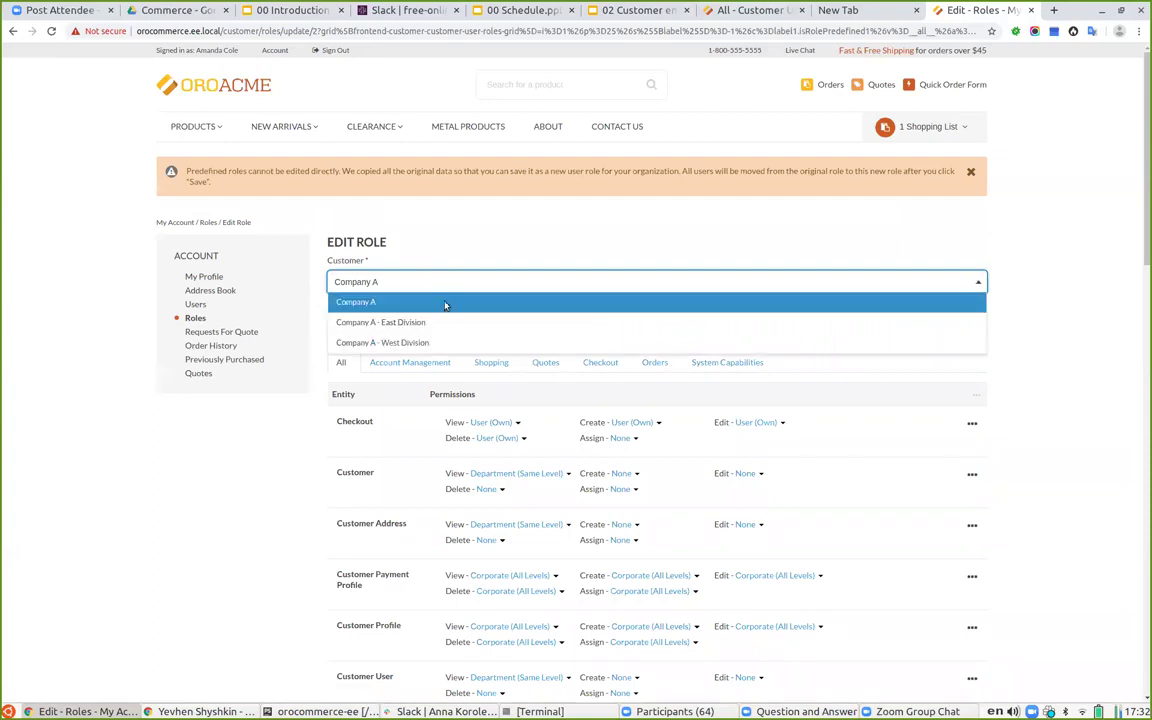
click(433, 306)
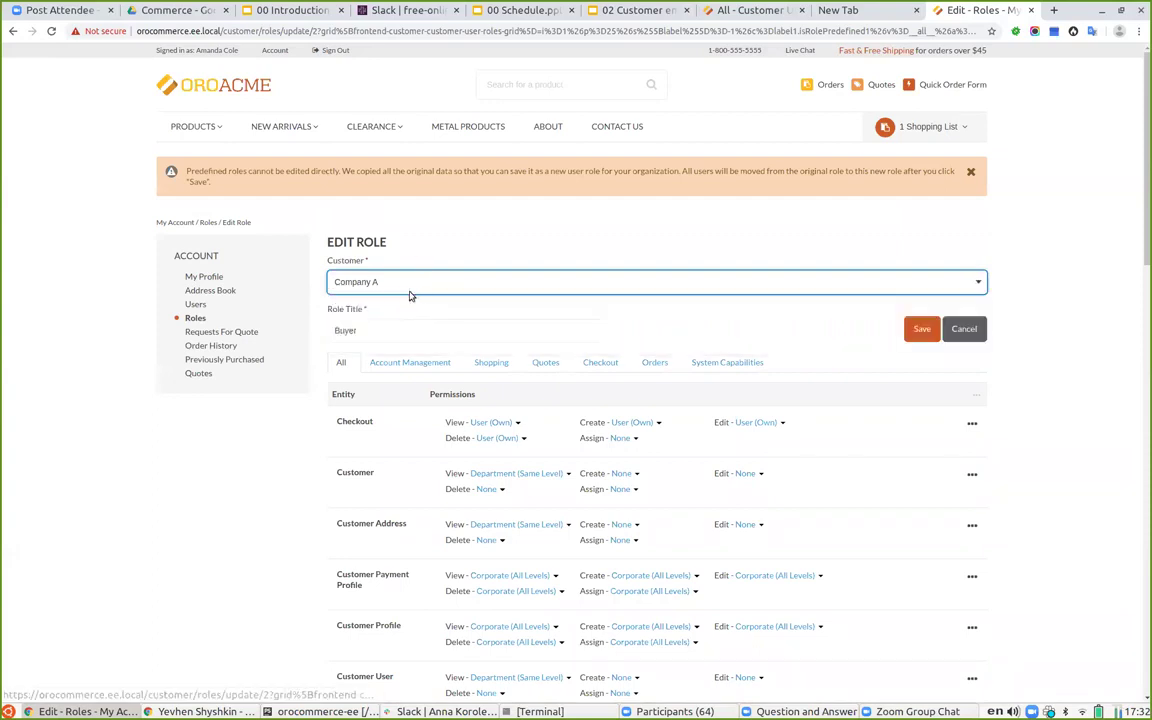
click(385, 331)
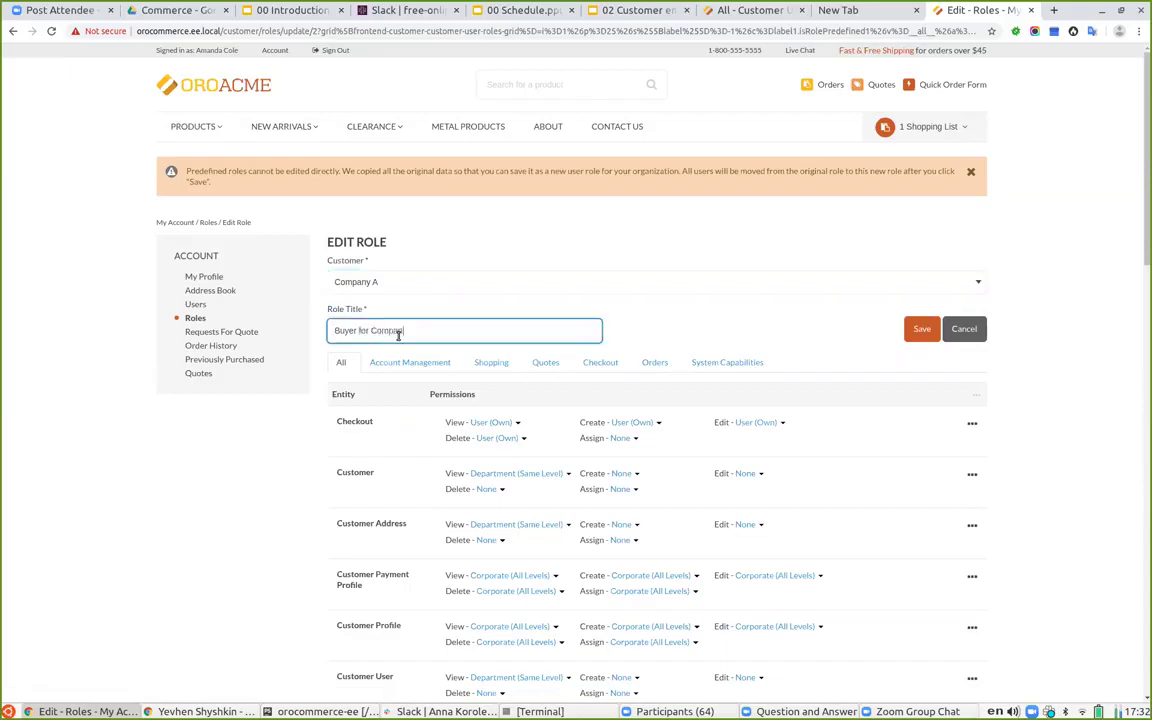
text(for Company A)
click(920, 331)
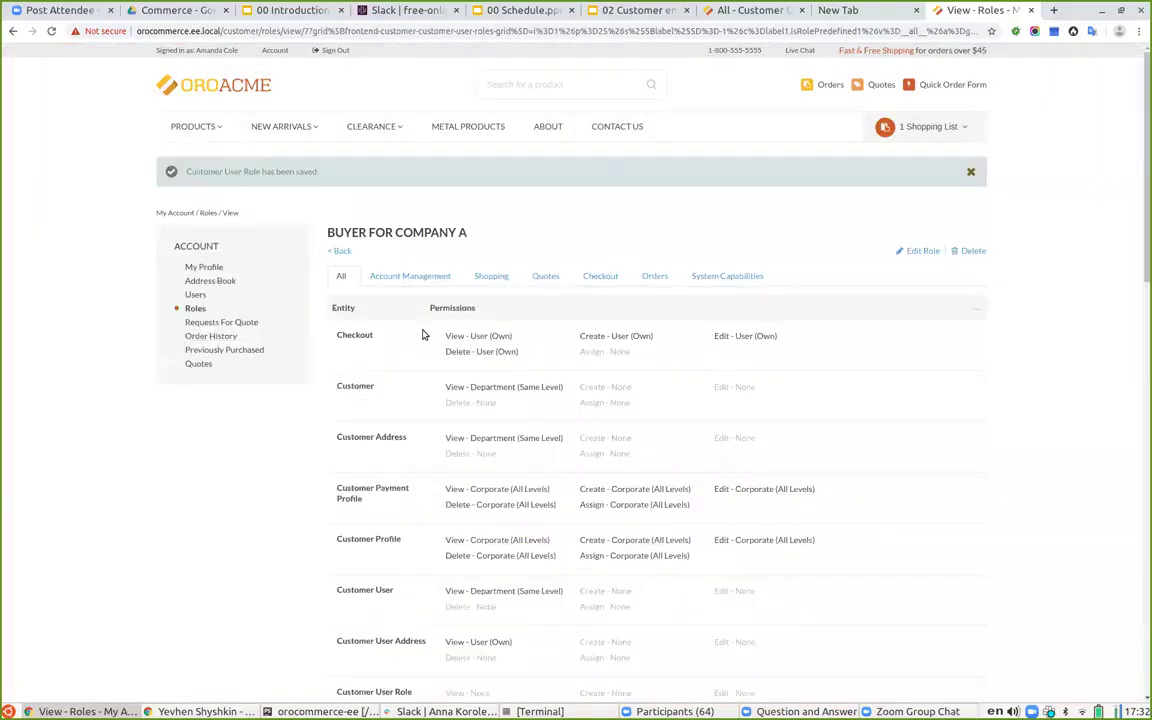
Examine the entity permissions, checkout capabilities and assigned users of the Buyer for Company A role
scroll(555, 409, down, 5)
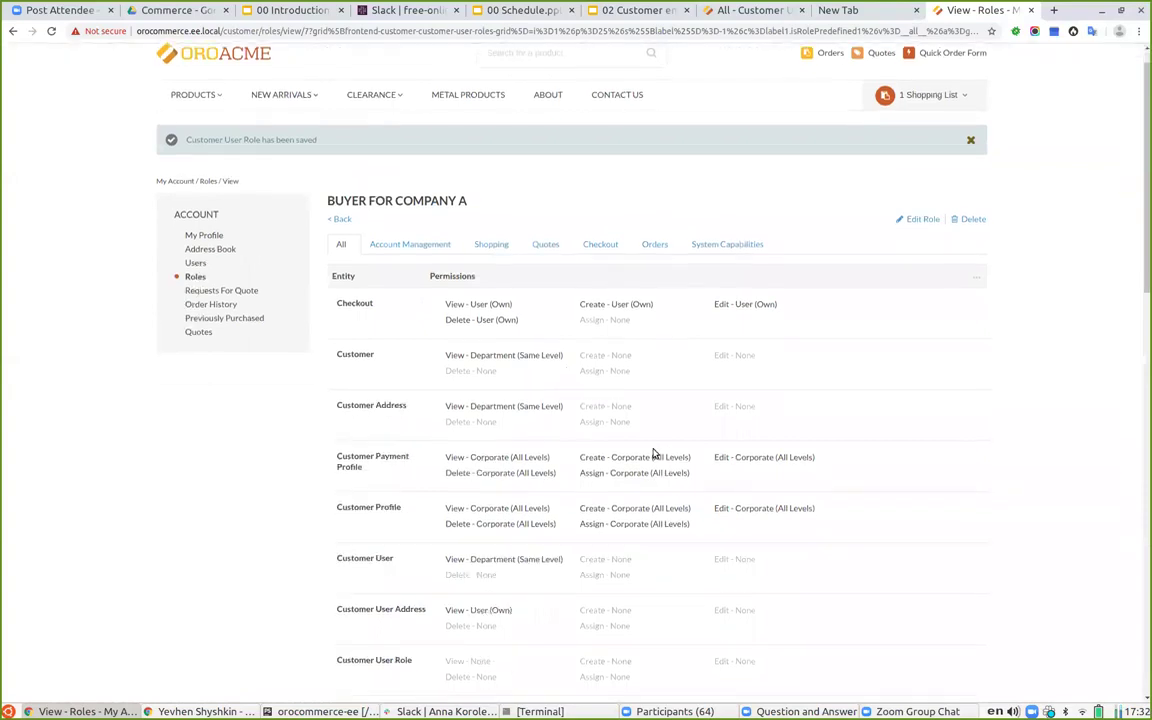
scroll(644, 447, down, 4)
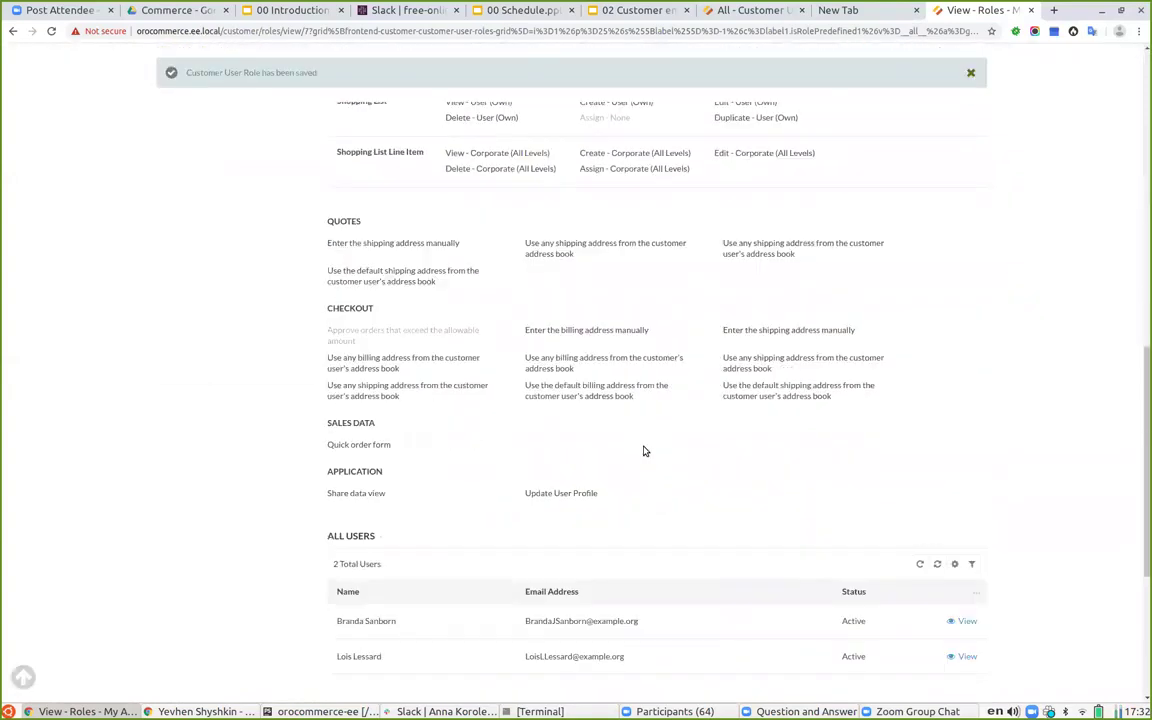
scroll(478, 291, up, 2)
scroll(442, 380, down, 2)
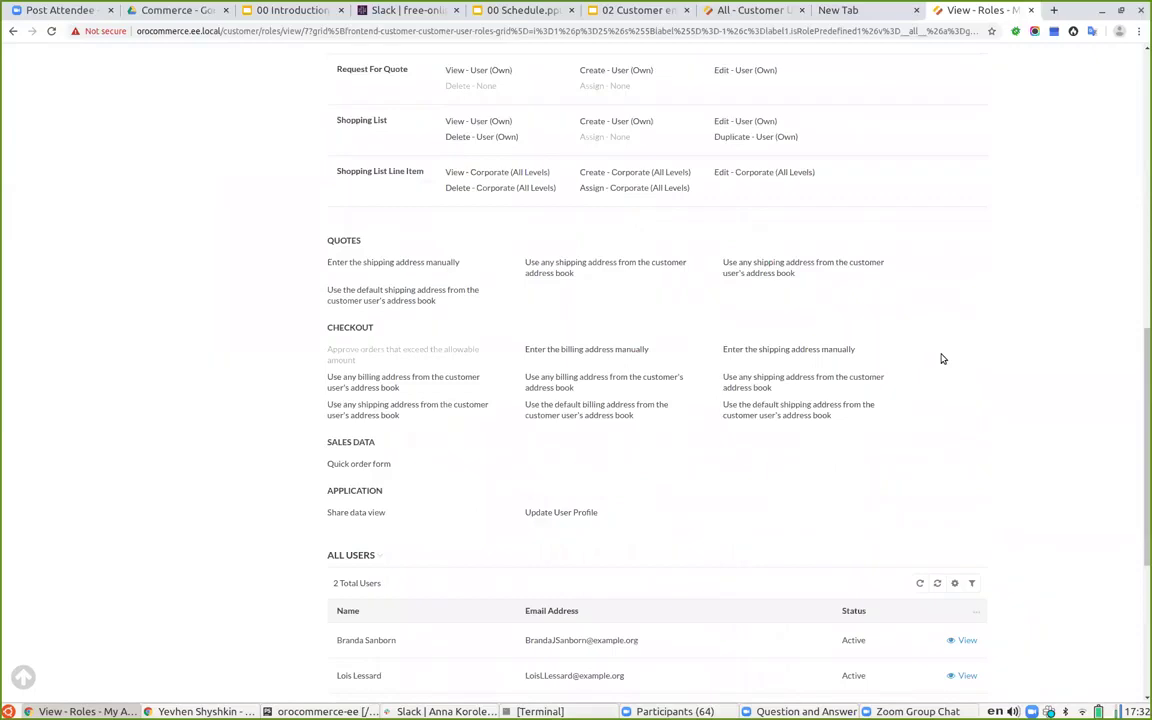
scroll(940, 360, down, 1)
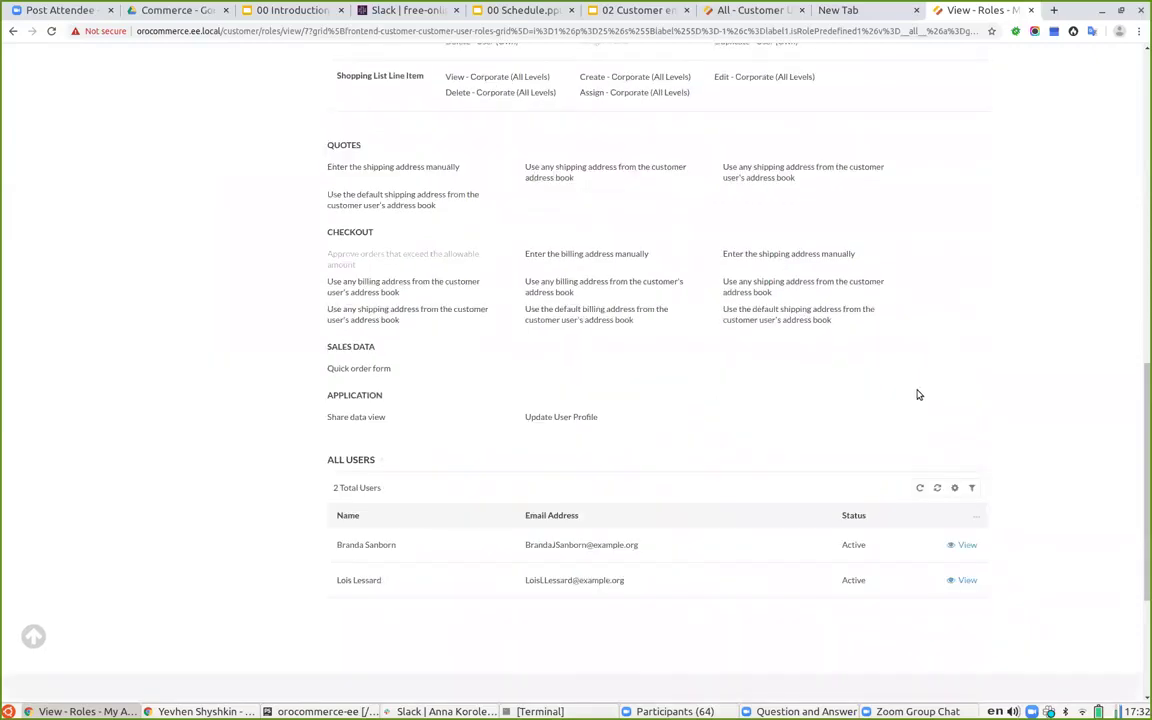
scroll(917, 402, up, 3)
scroll(915, 402, up, 5)
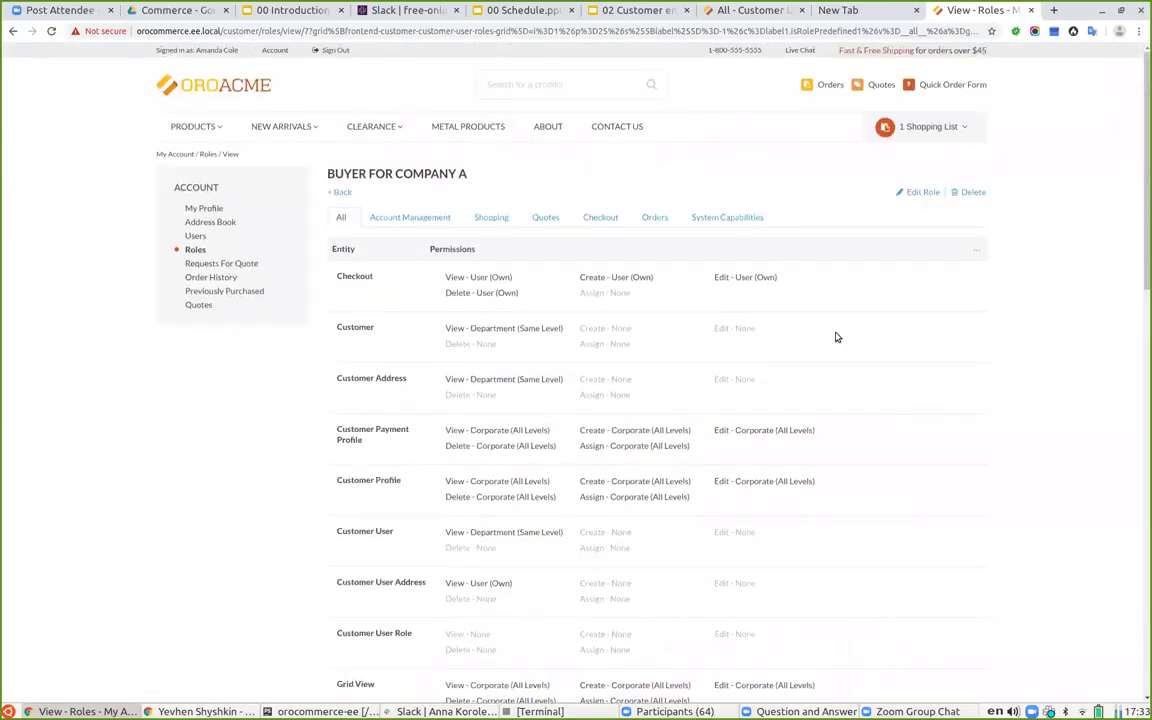
Check the storefront roles list for the new role, and compare it with the Customer User Roles list in the back office
click(196, 250)
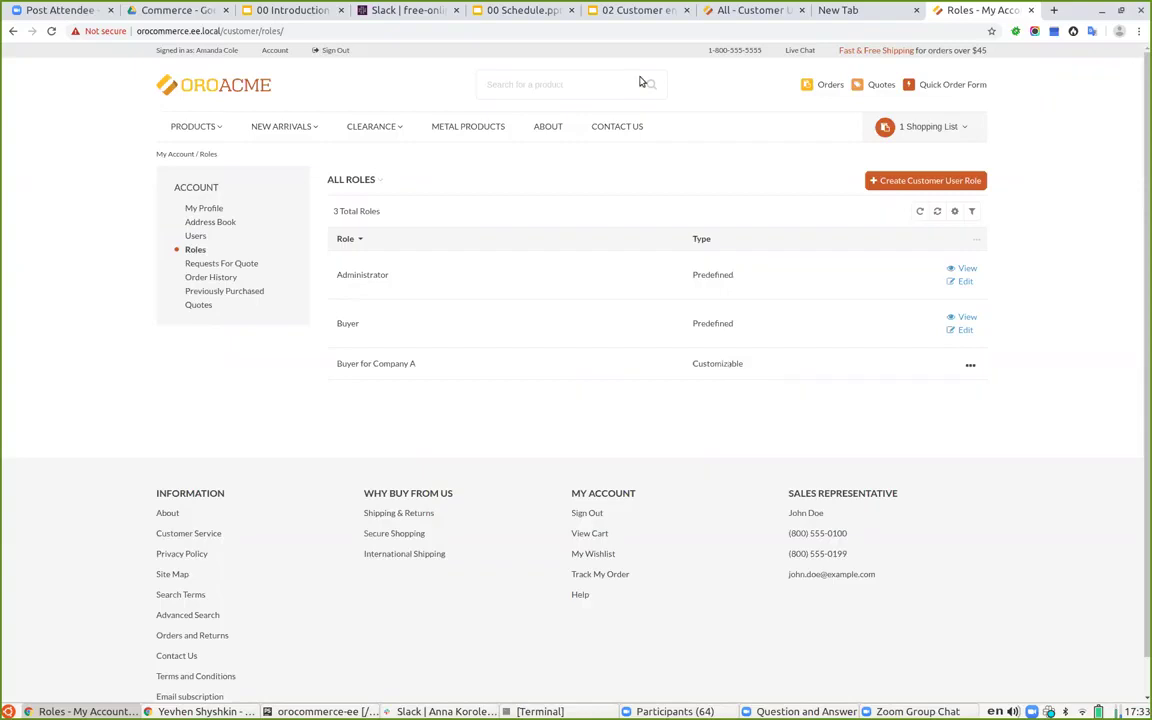
click(747, 12)
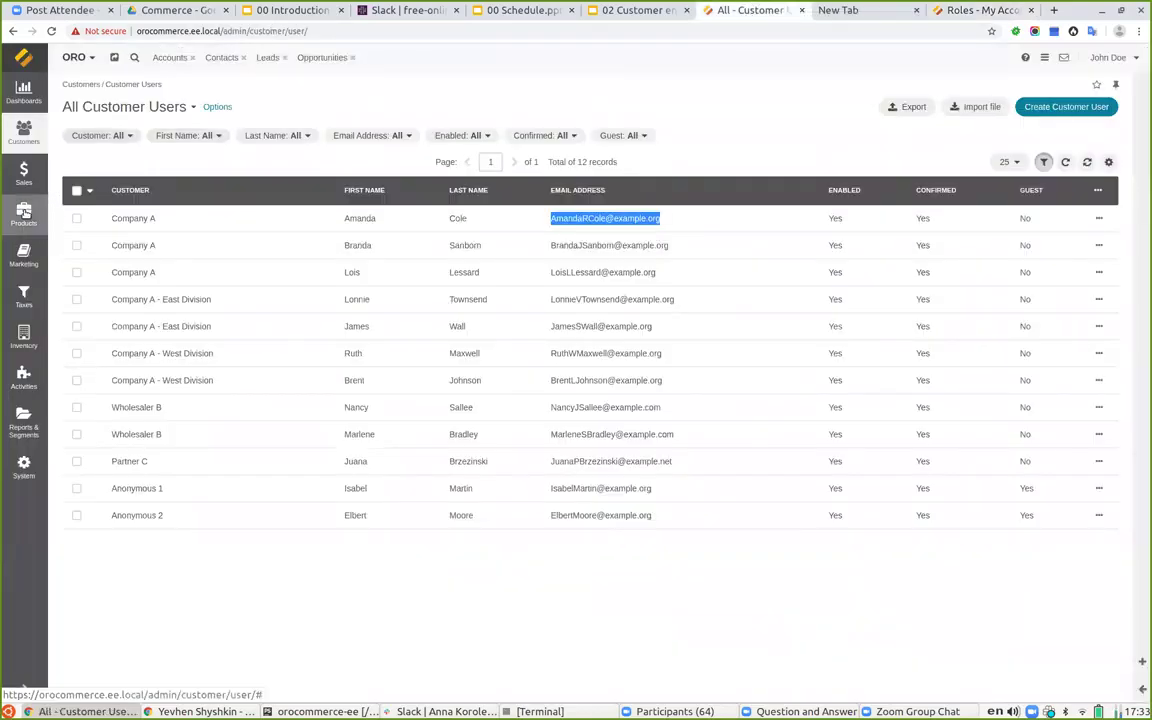
click(24, 212)
click(34, 176)
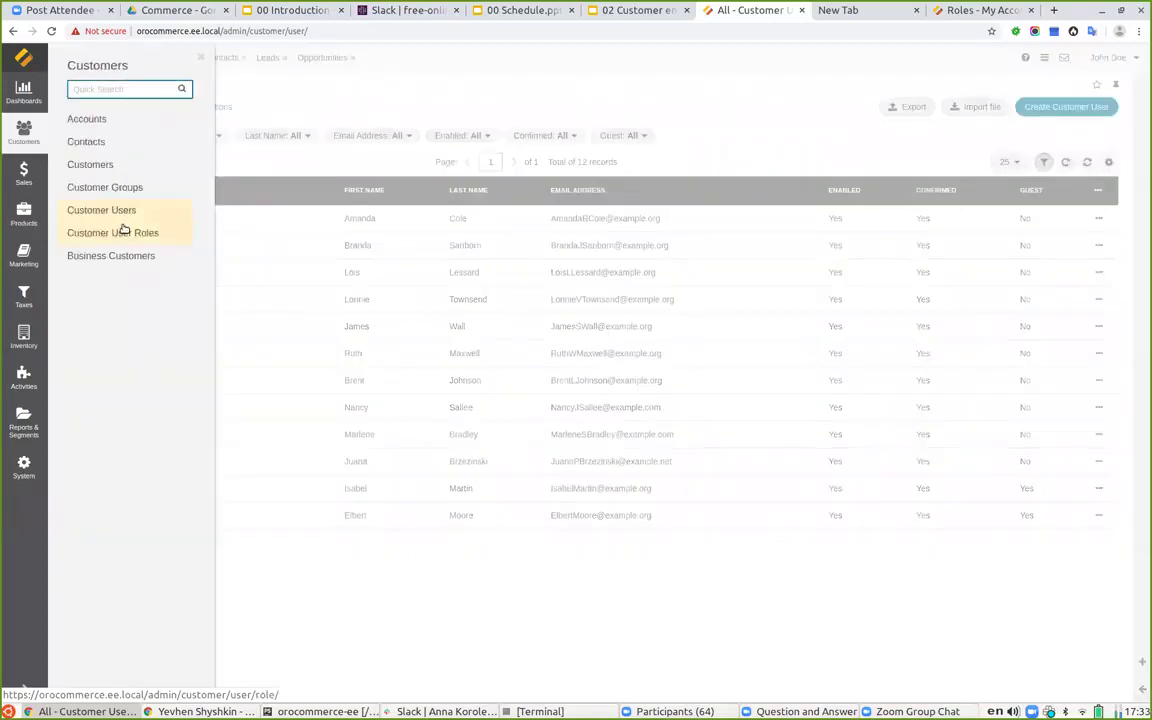
click(124, 232)
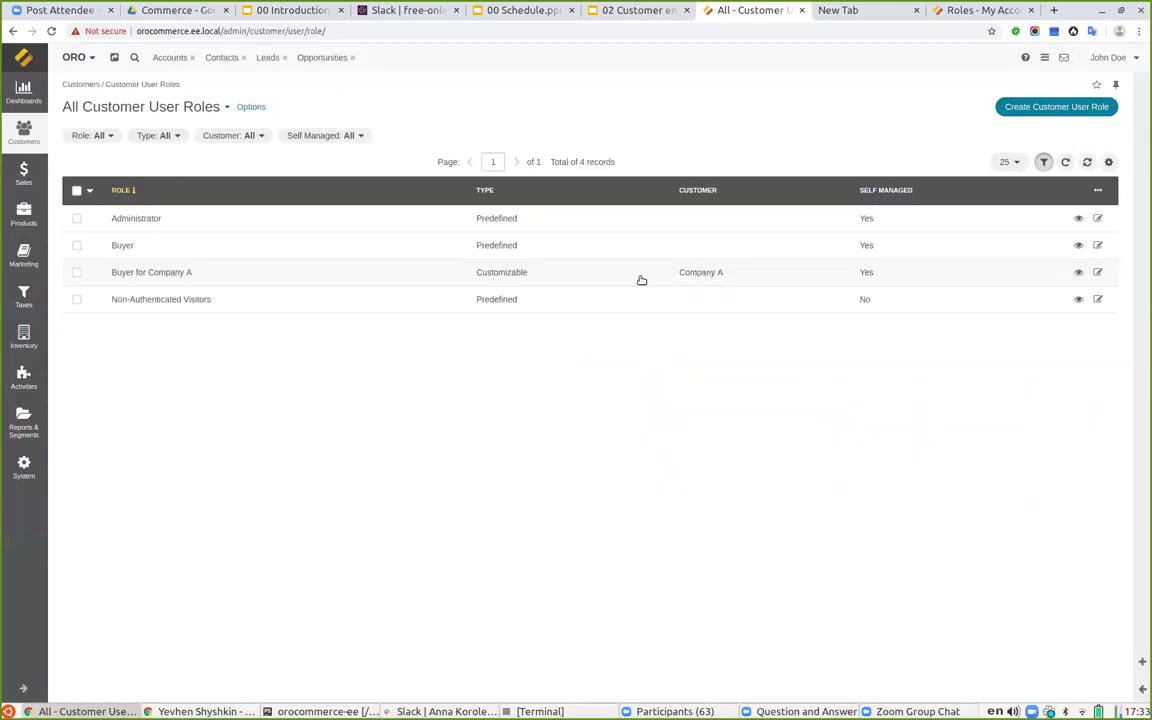
Switch to the 02 Customer entities - Theory deck in Google Slides and present its Customer Visitor slide full screen
click(626, 12)
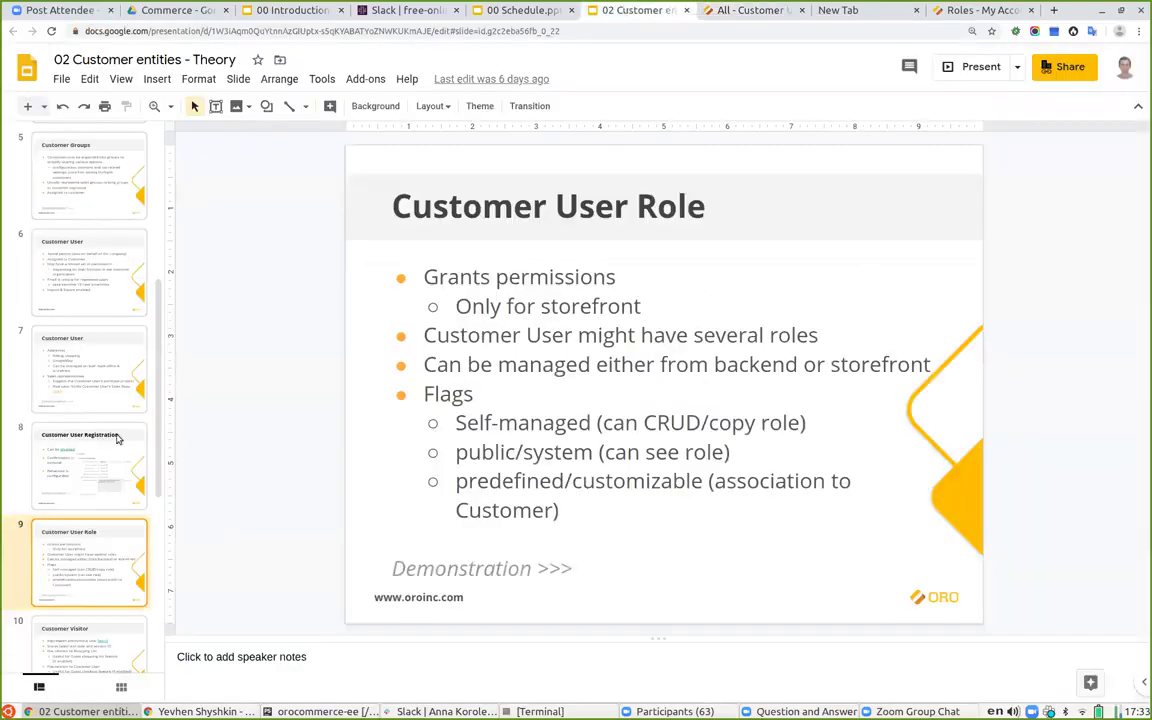
scroll(110, 445, down, 4)
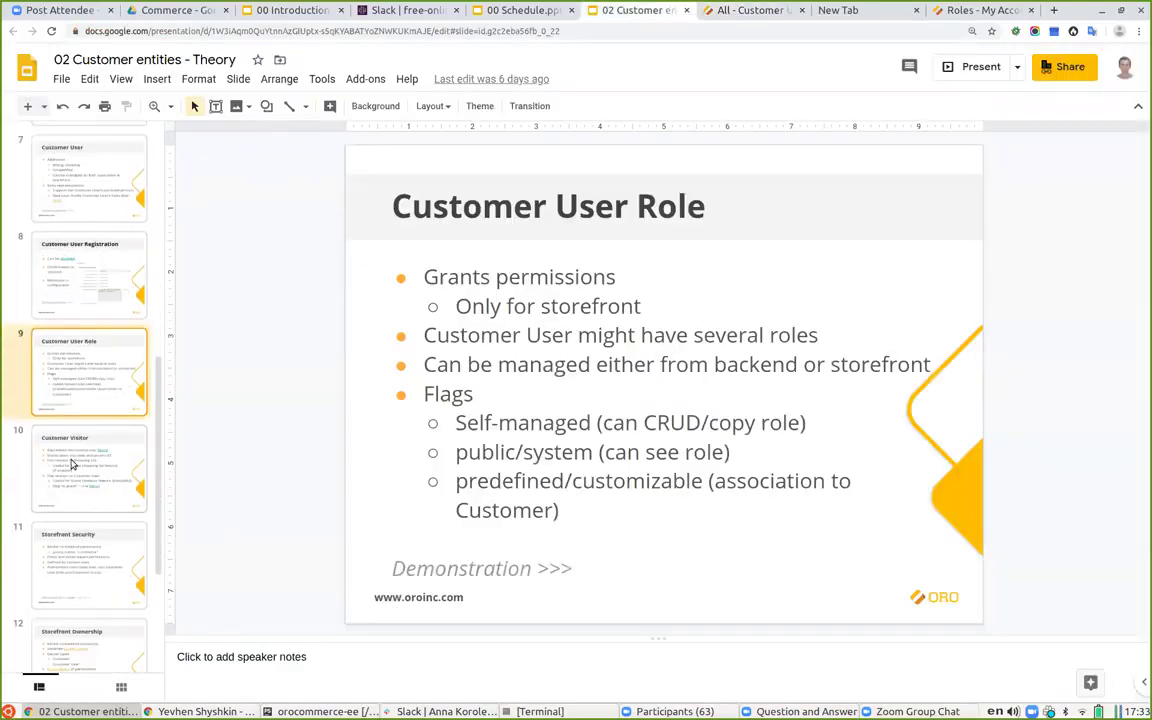
click(71, 463)
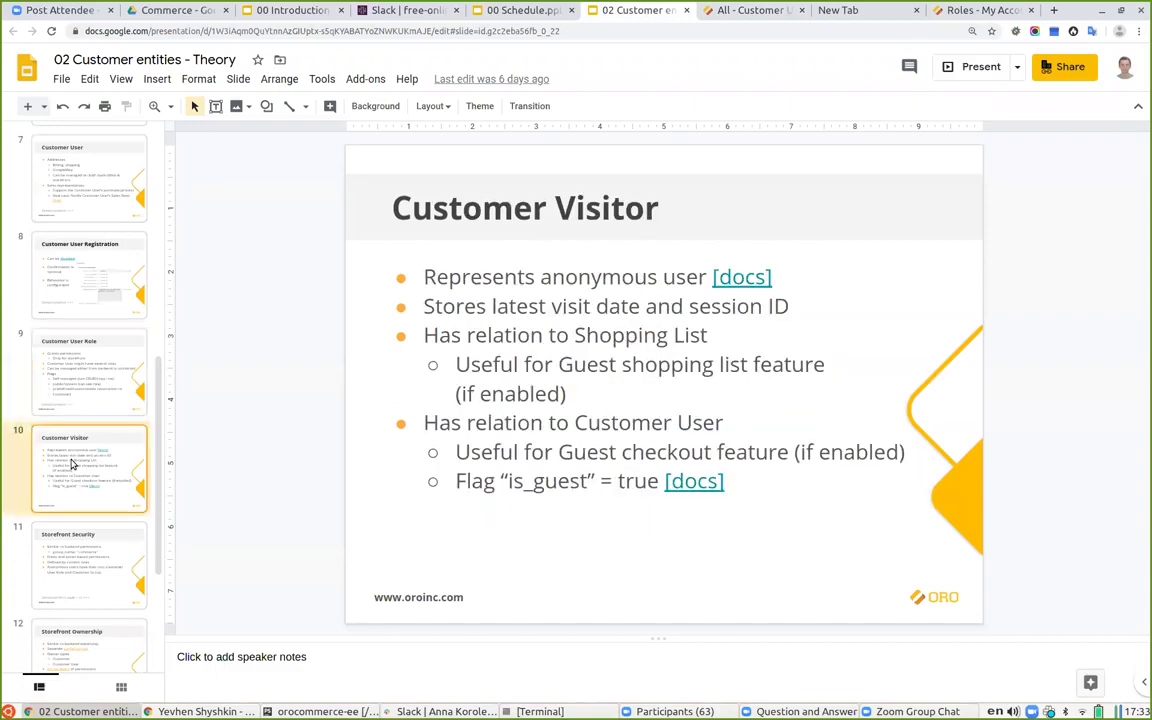
click(975, 67)
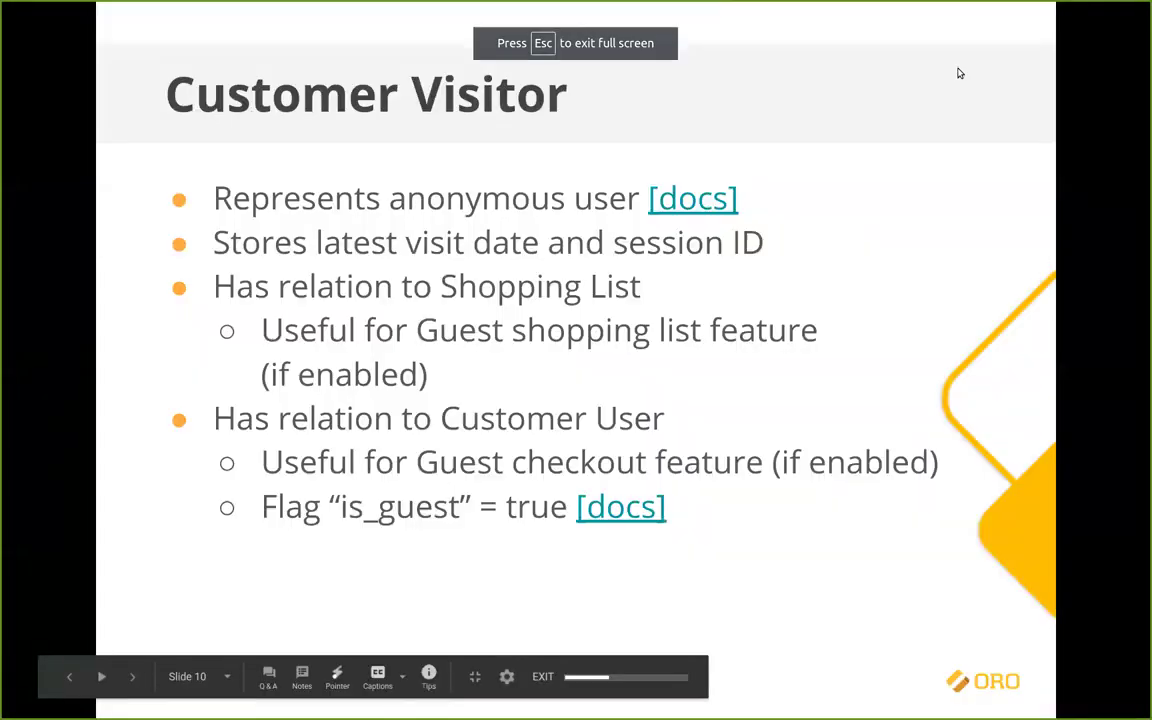
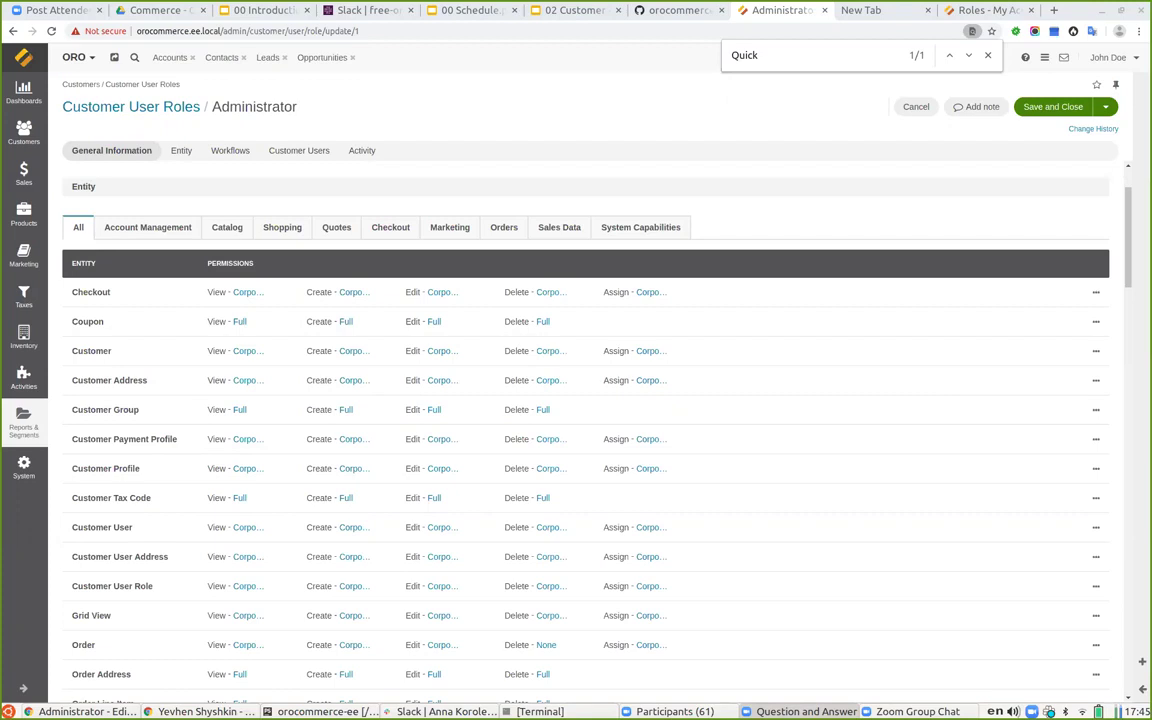
Search the back office system configuration for "case", open User Settings, and examine its email, password and login options without the search filter
click(556, 11)
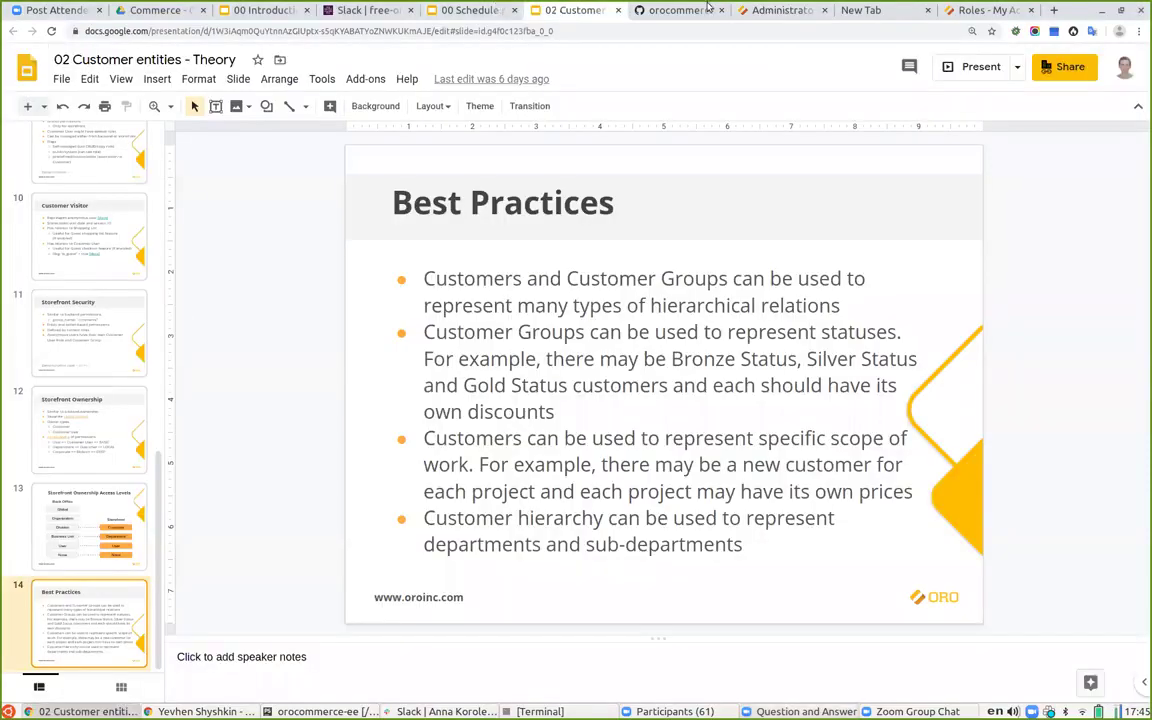
click(780, 10)
click(23, 463)
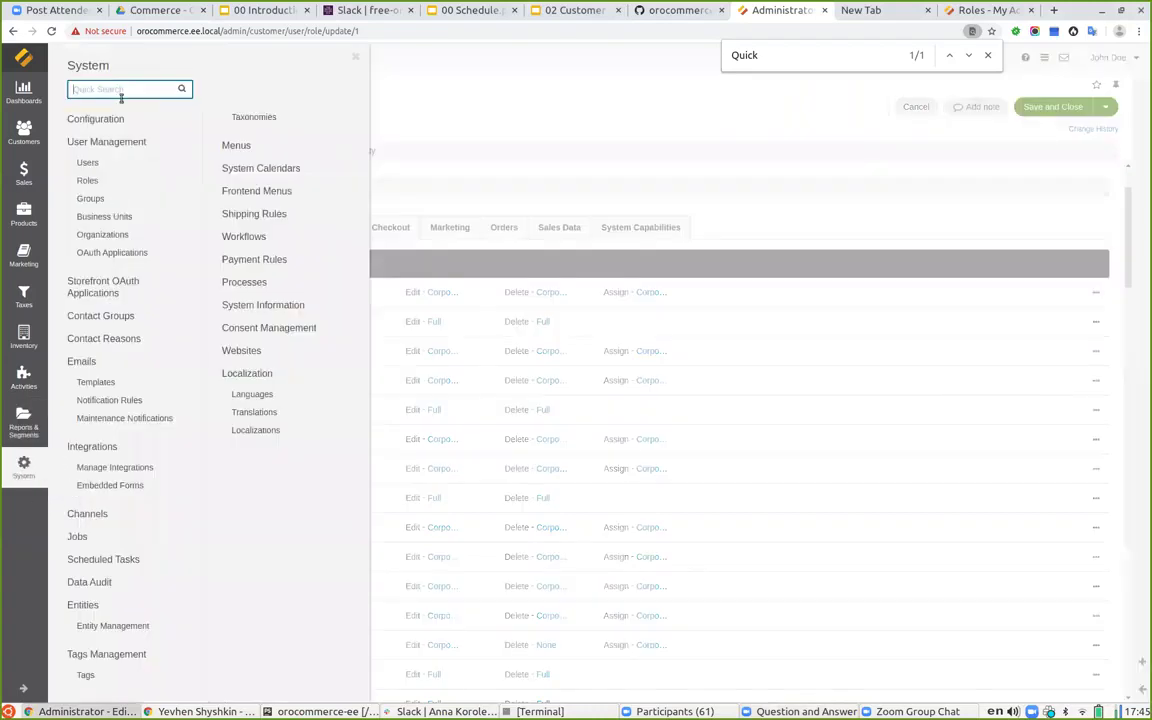
click(113, 118)
text(case)
click(160, 243)
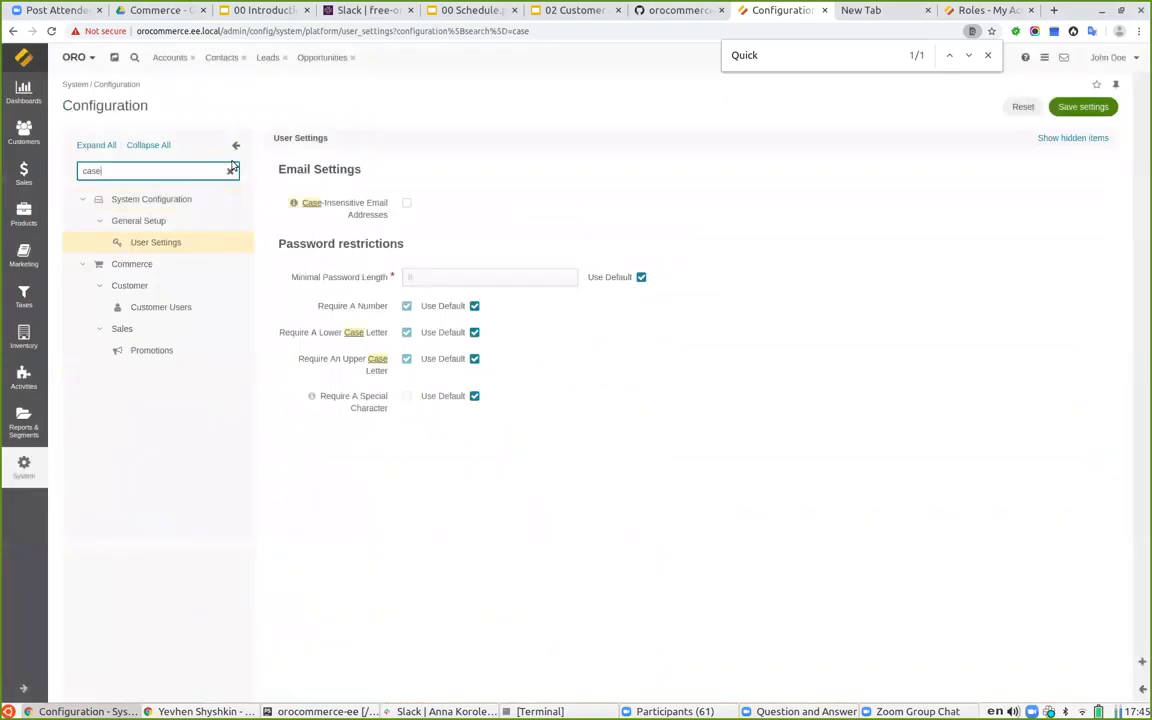
click(231, 170)
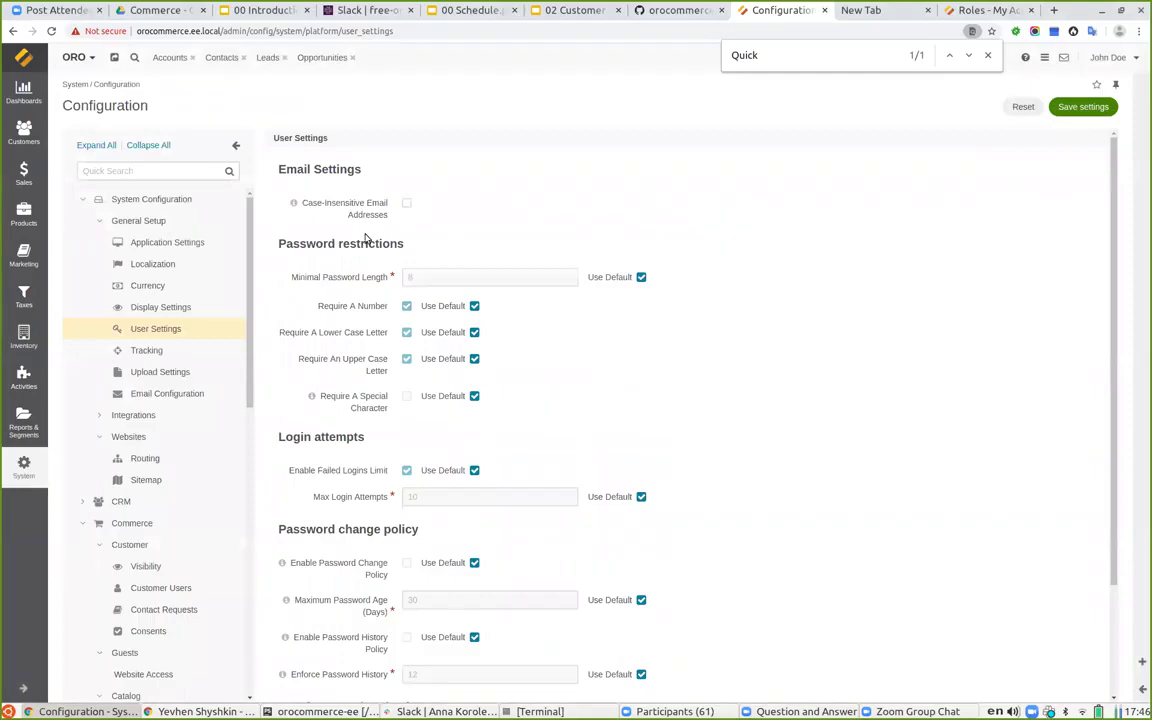
scroll(480, 235, down, 1)
scroll(487, 242, down, 1)
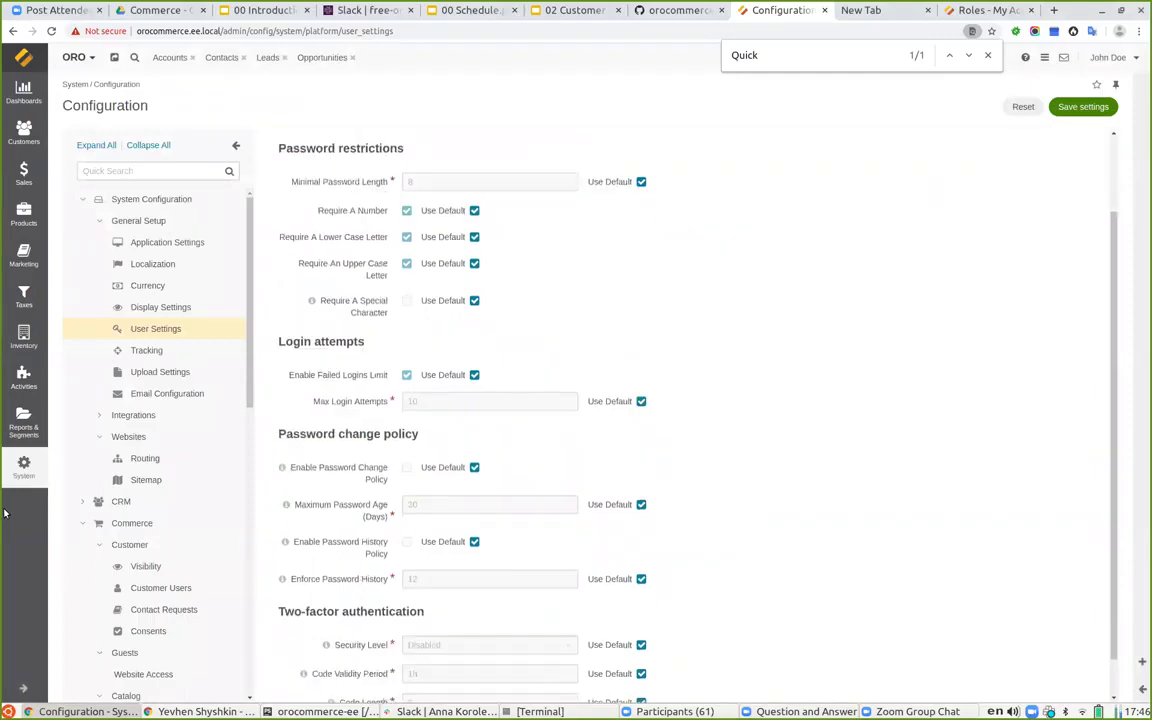
Open the Default website's configuration and search its settings for "case"
click(23, 465)
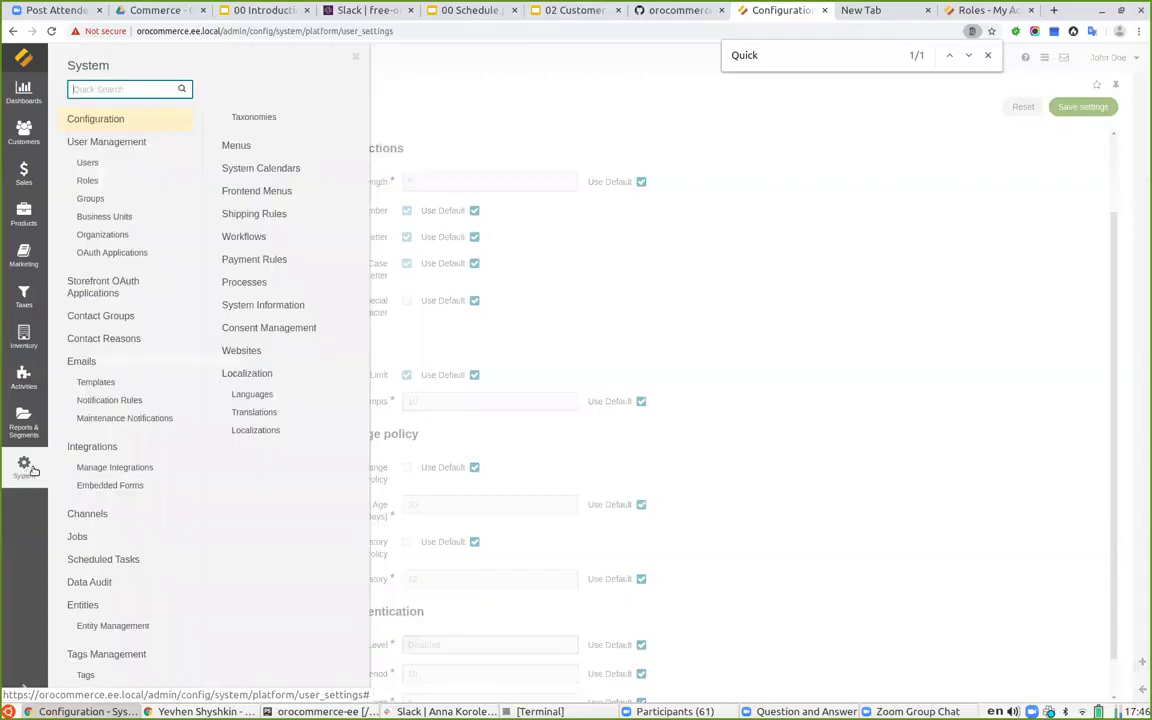
click(242, 351)
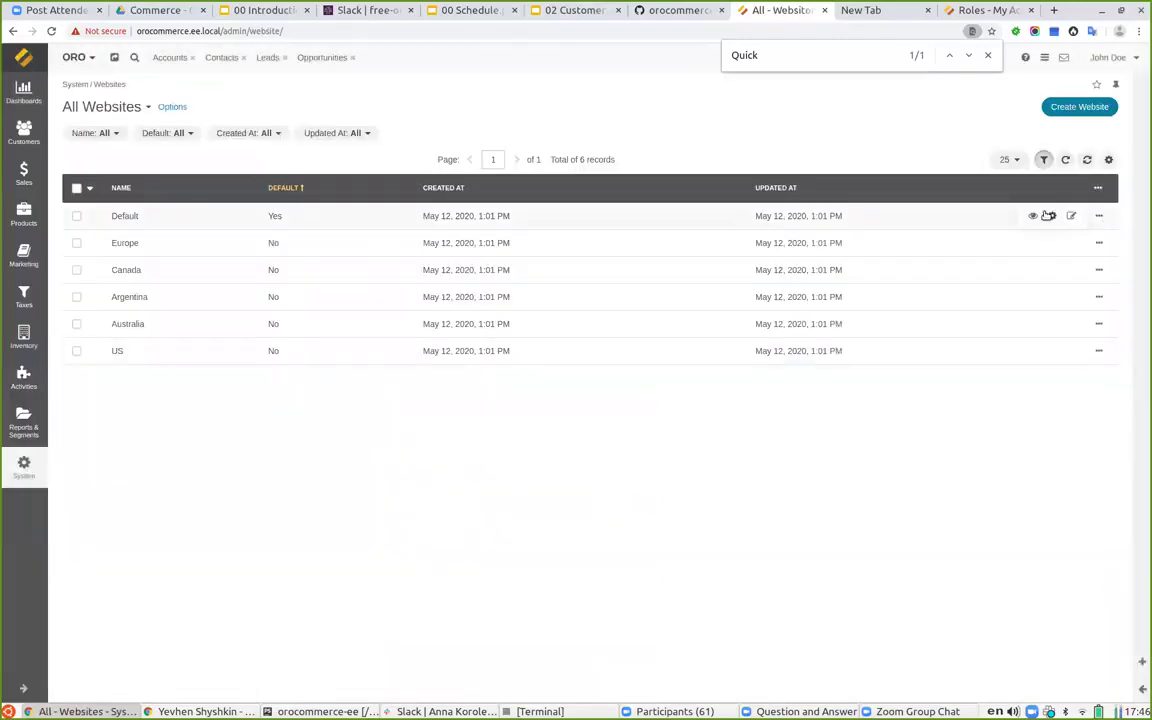
click(1052, 216)
text(case)
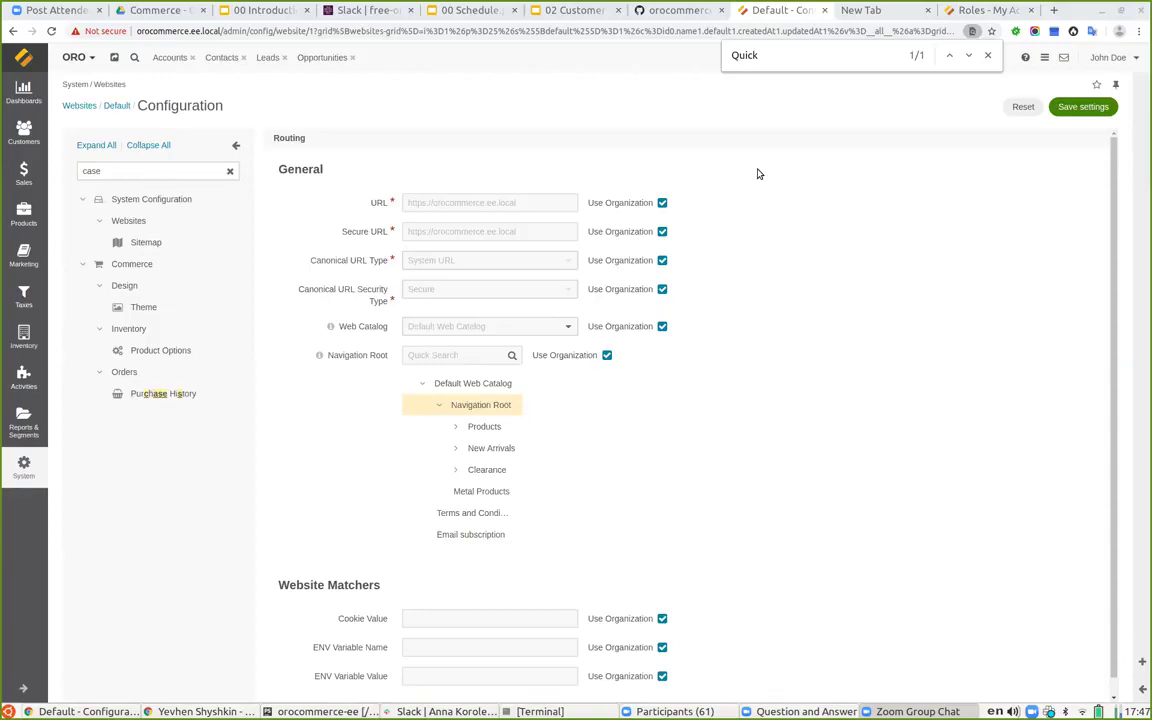
Examine the company addresses and personal addresses in the signed-in user's storefront address book
click(975, 12)
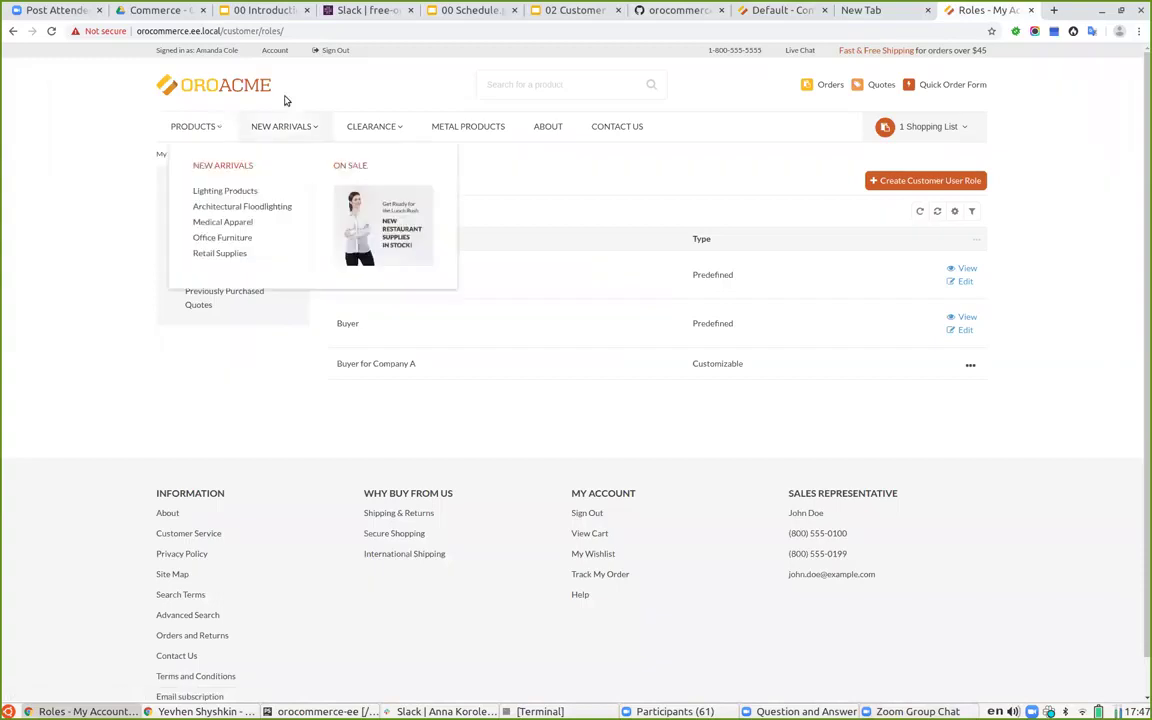
mouse_move(205, 120)
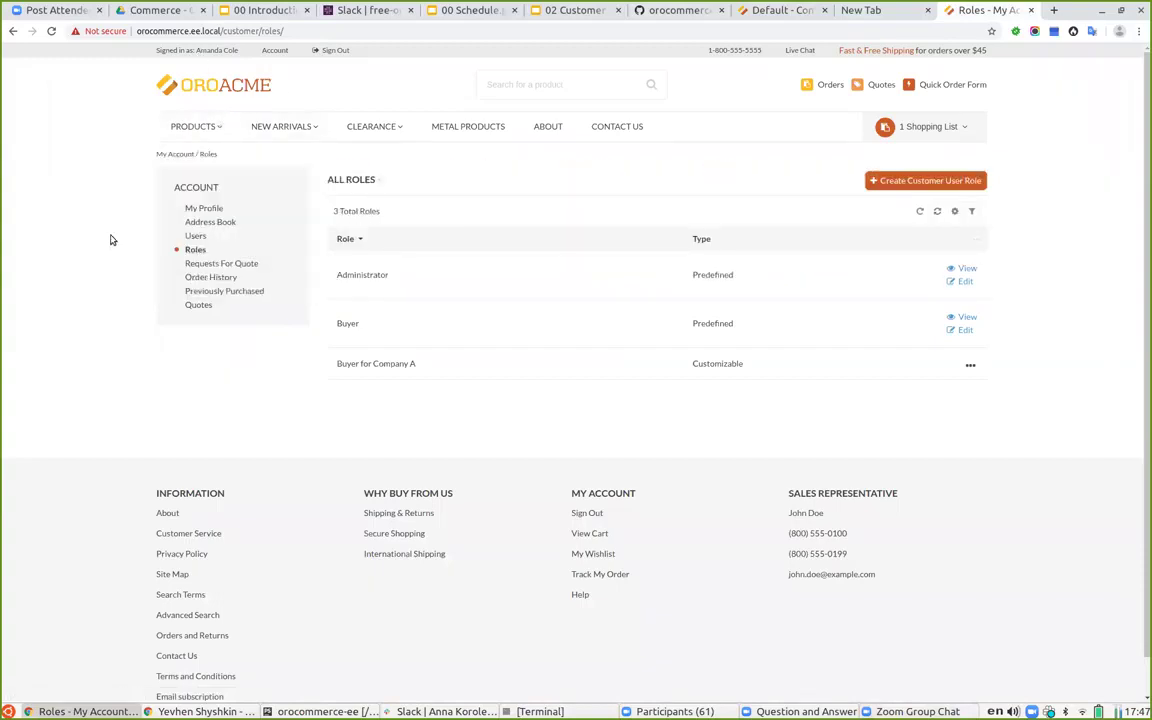
click(190, 222)
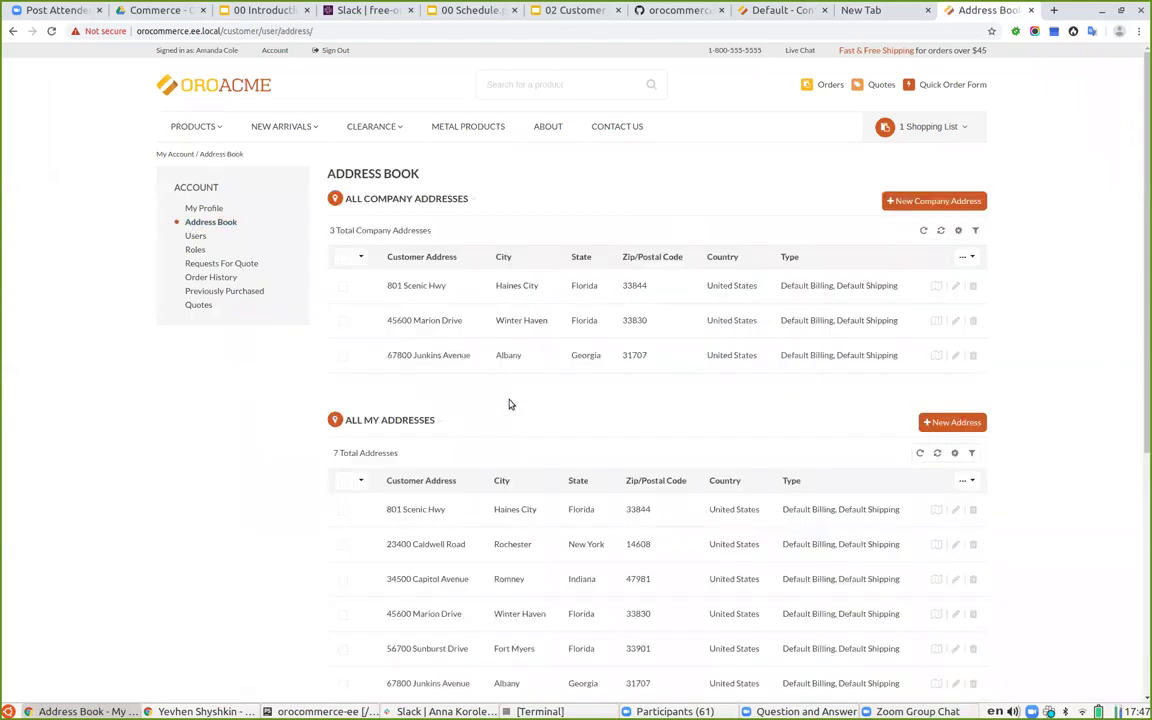
scroll(509, 404, down, 2)
scroll(509, 404, up, 2)
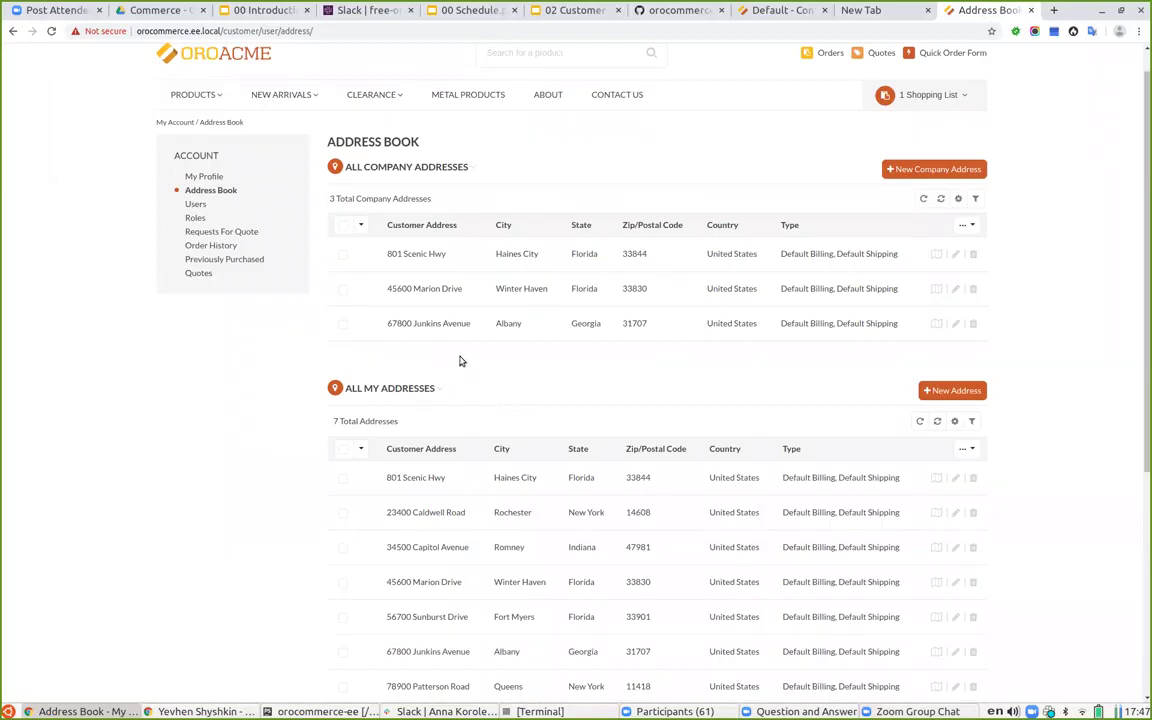
Check which customer the Winter Haven and Albany company addresses are assigned to by opening each address for editing
click(955, 289)
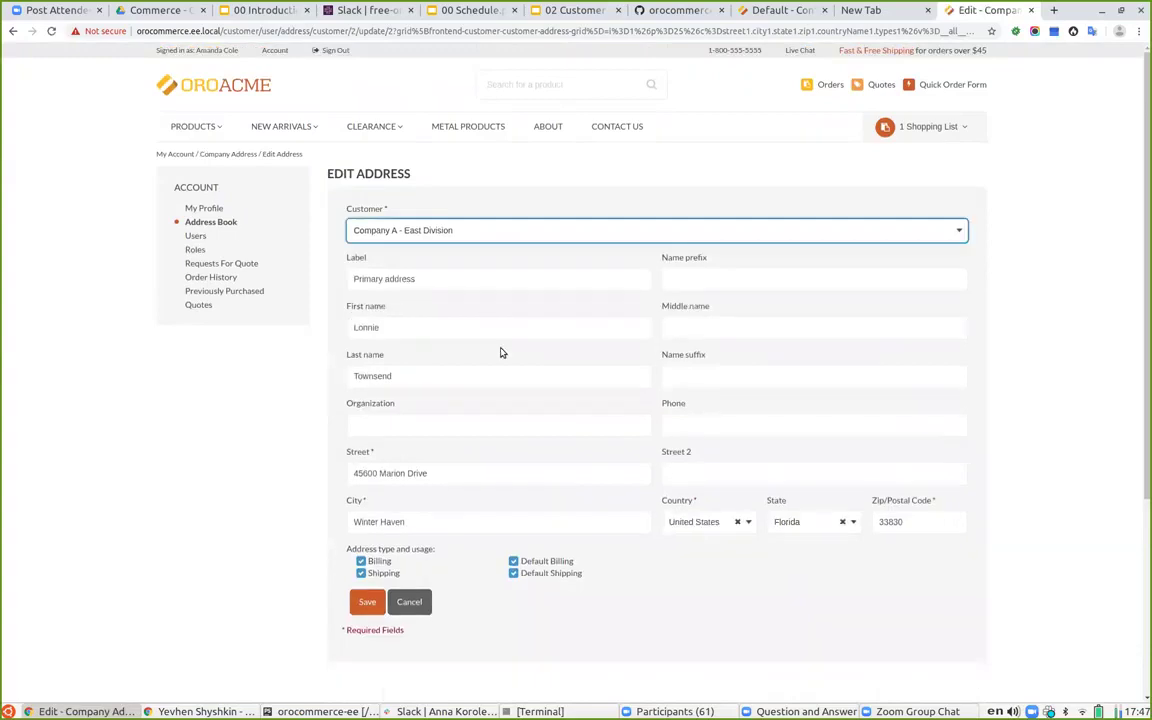
click(362, 230)
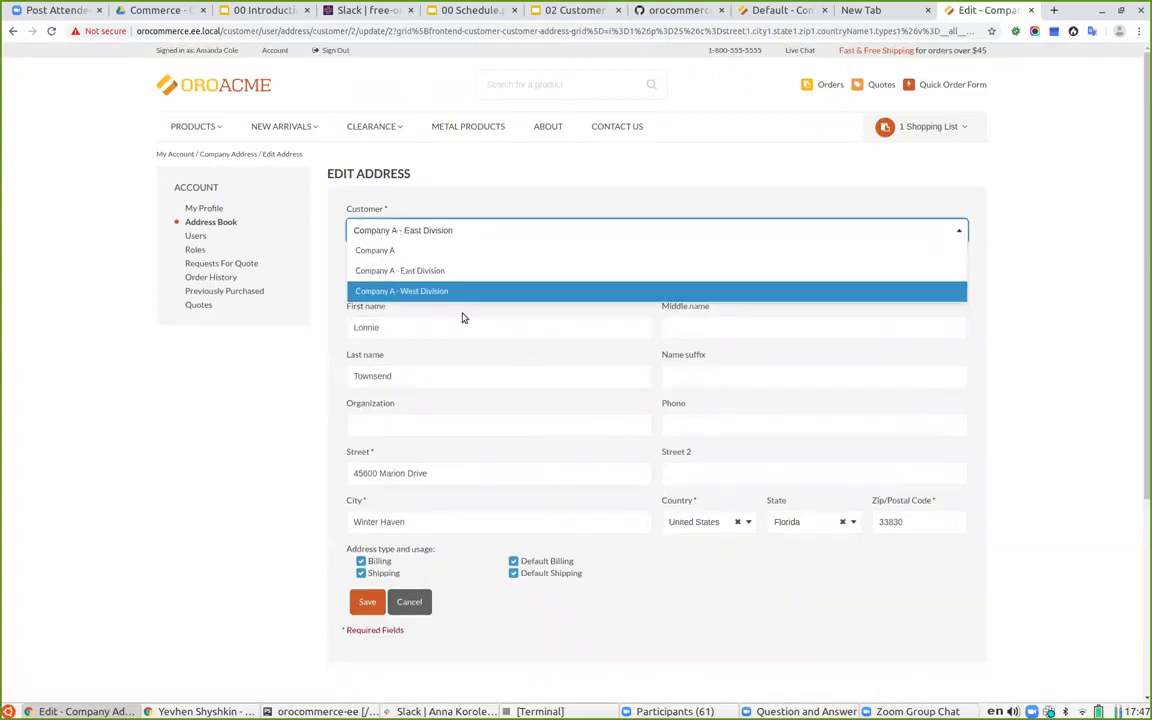
click(578, 194)
click(13, 31)
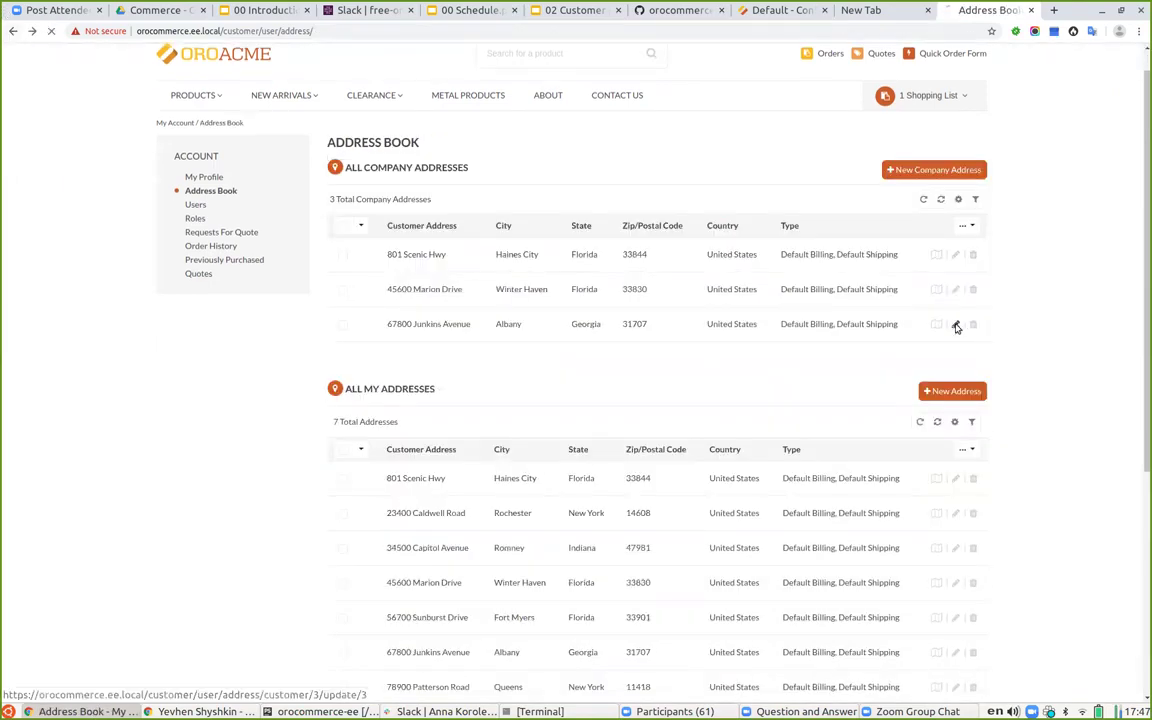
click(955, 324)
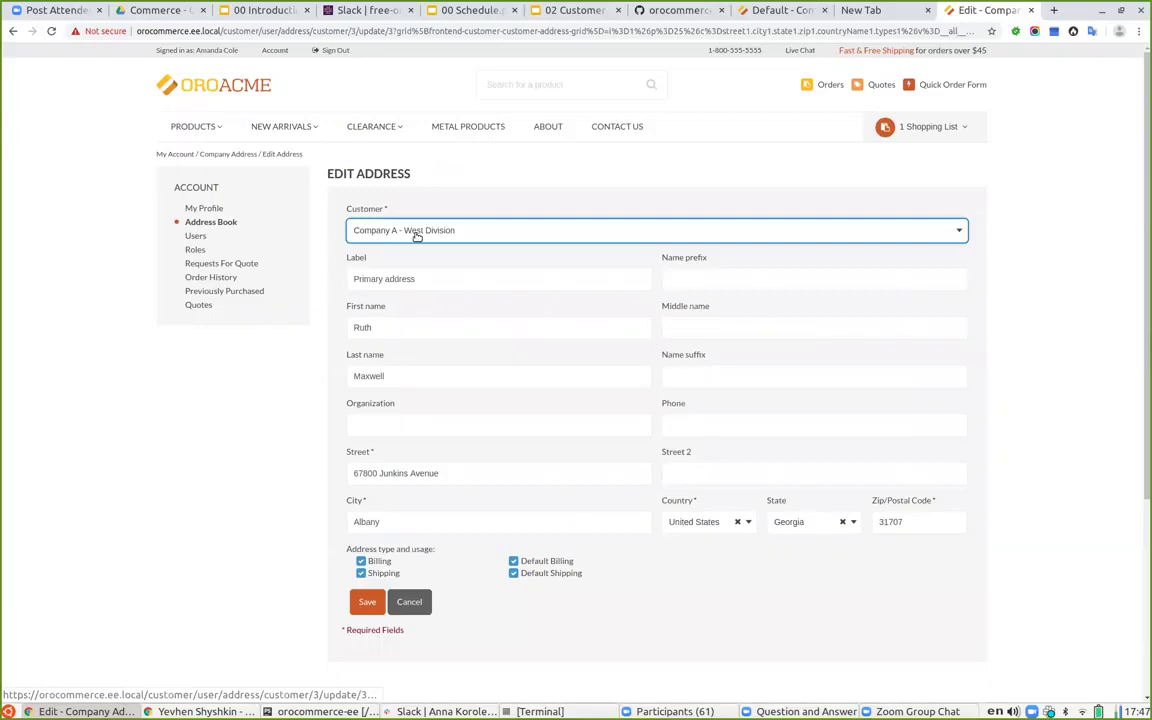
In the back office's customer users, open the second Company A user and copy that user's email address
click(769, 12)
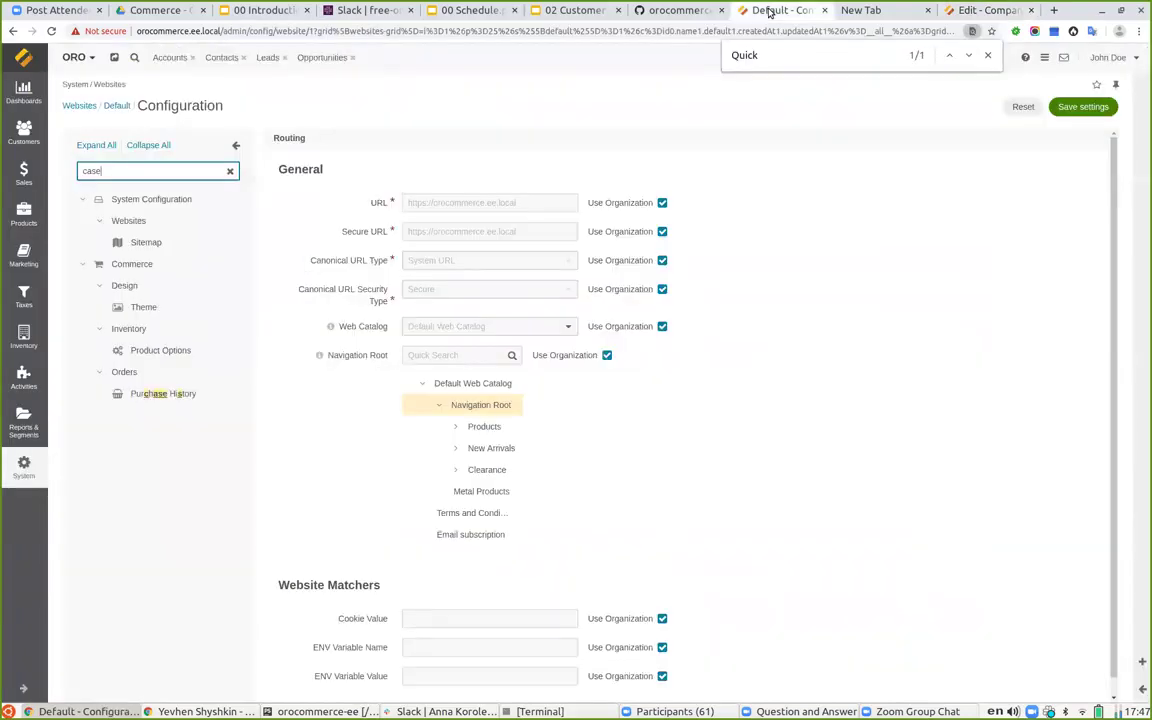
click(969, 12)
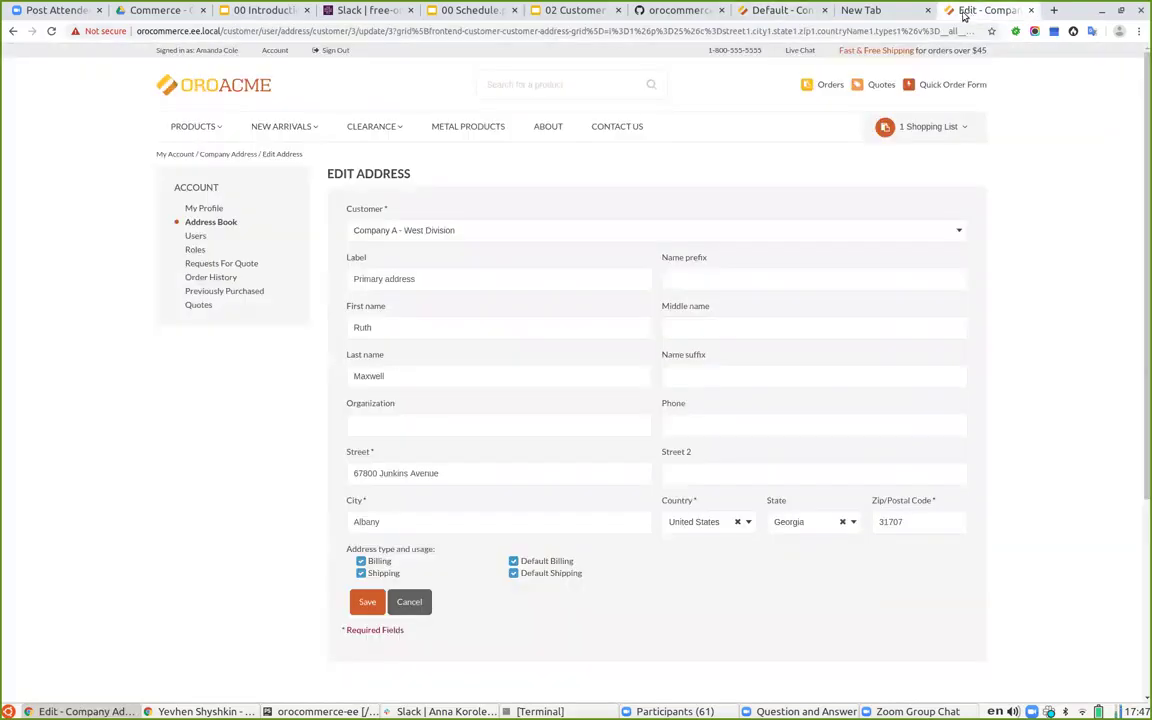
click(781, 10)
mouse_move(22, 137)
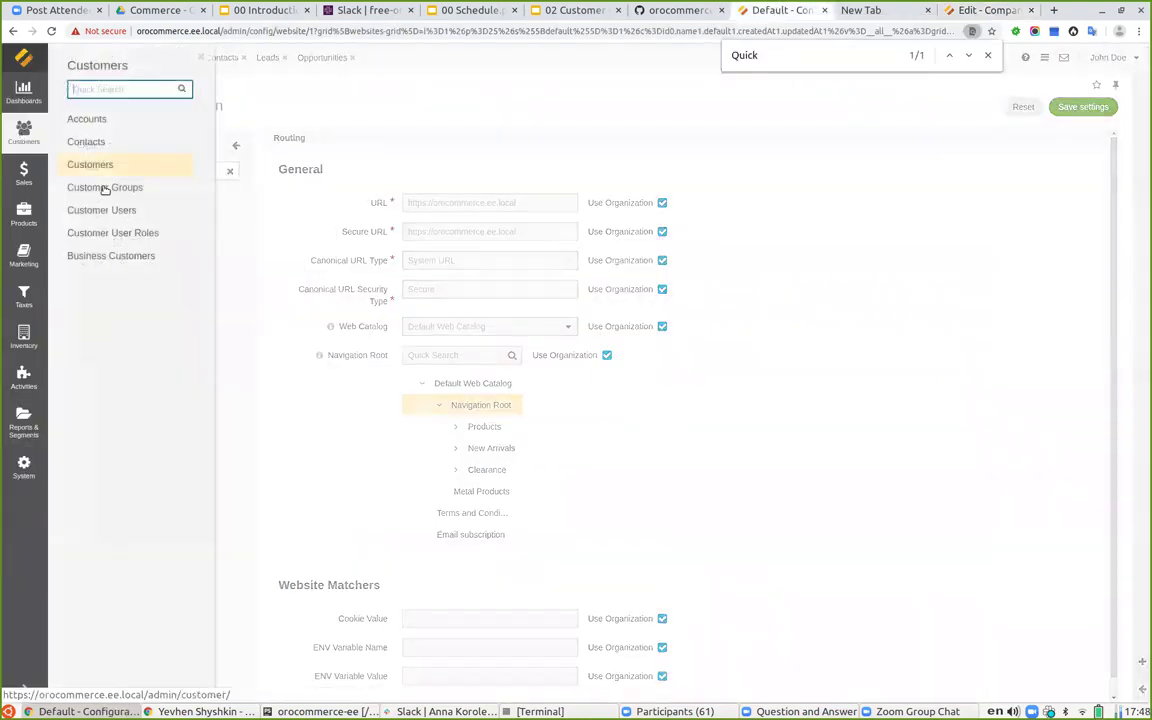
click(98, 211)
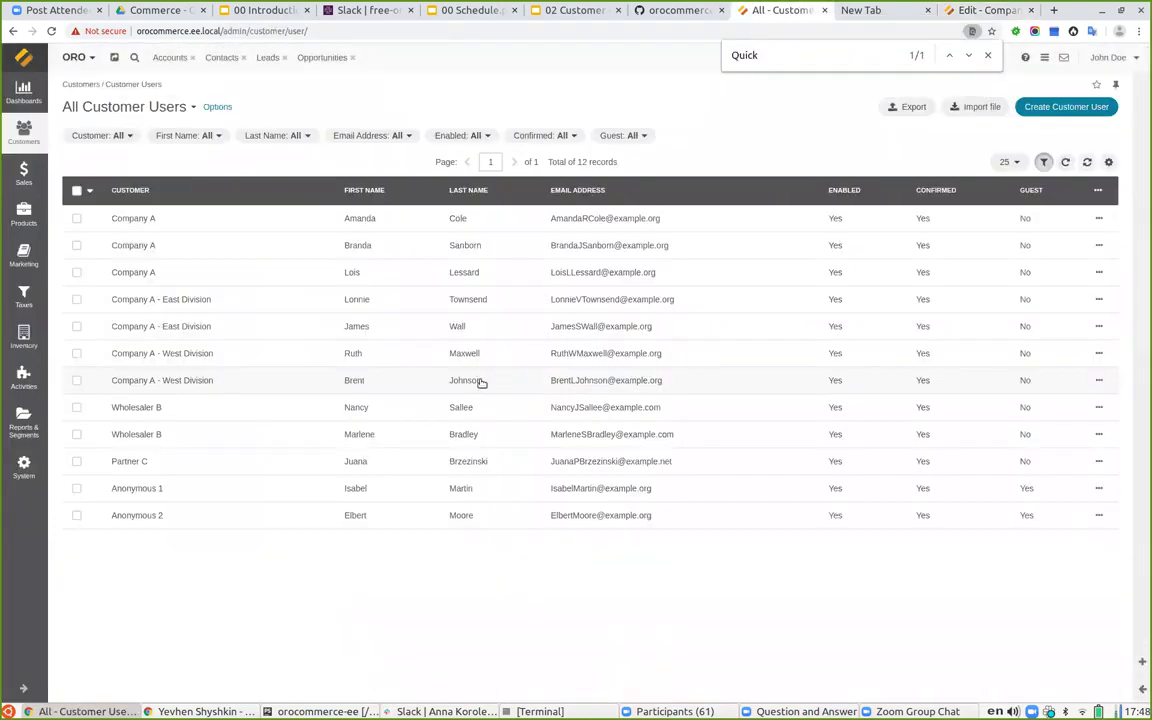
click(560, 246)
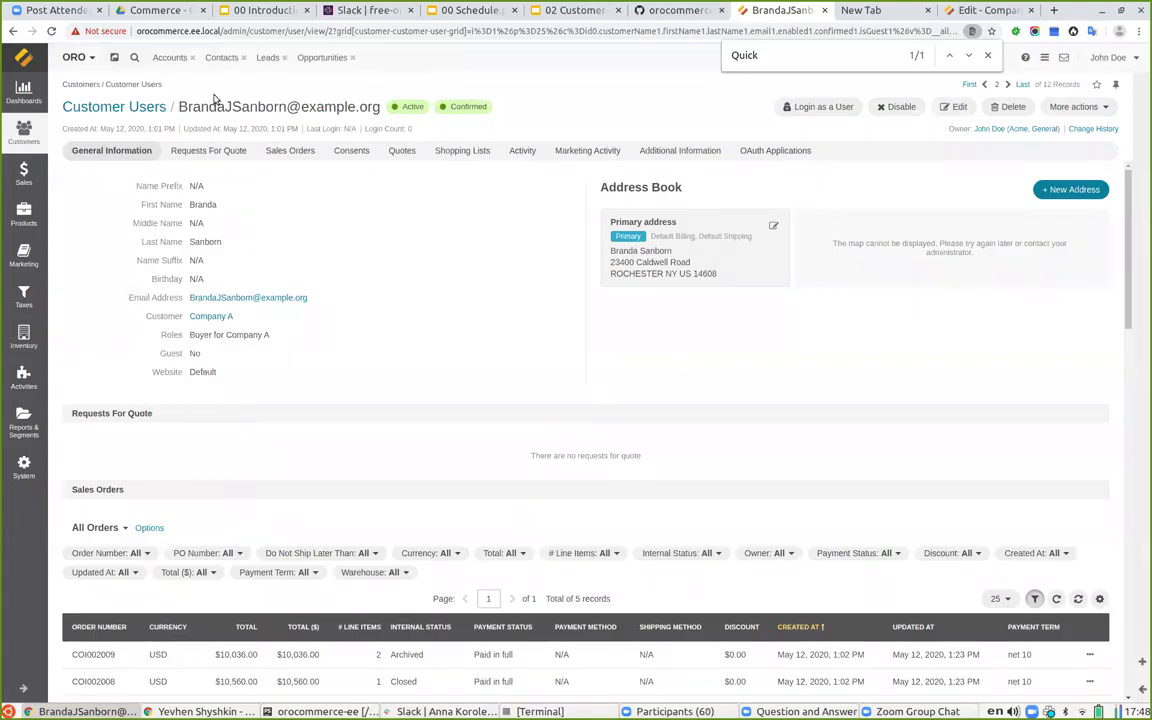
drag(177, 106, 967, 10)
key(ctrl+c)
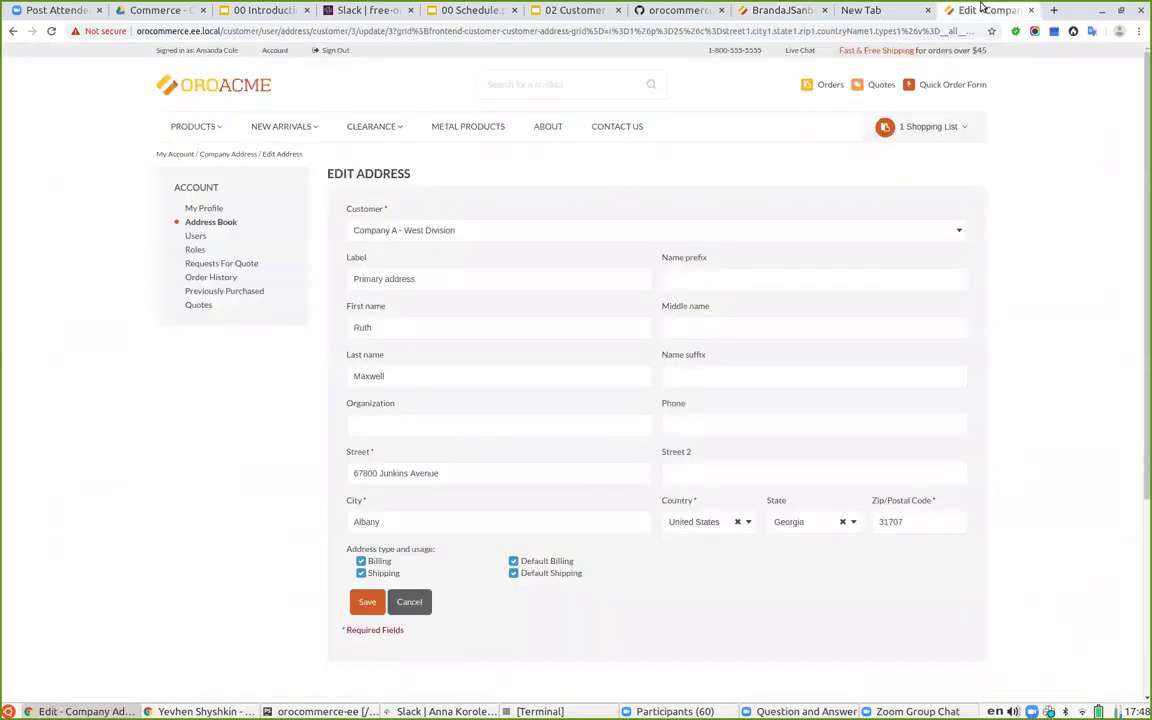
Sign out of the storefront and sign in as that customer user, pasting the copied email address as both email and account password
click(332, 52)
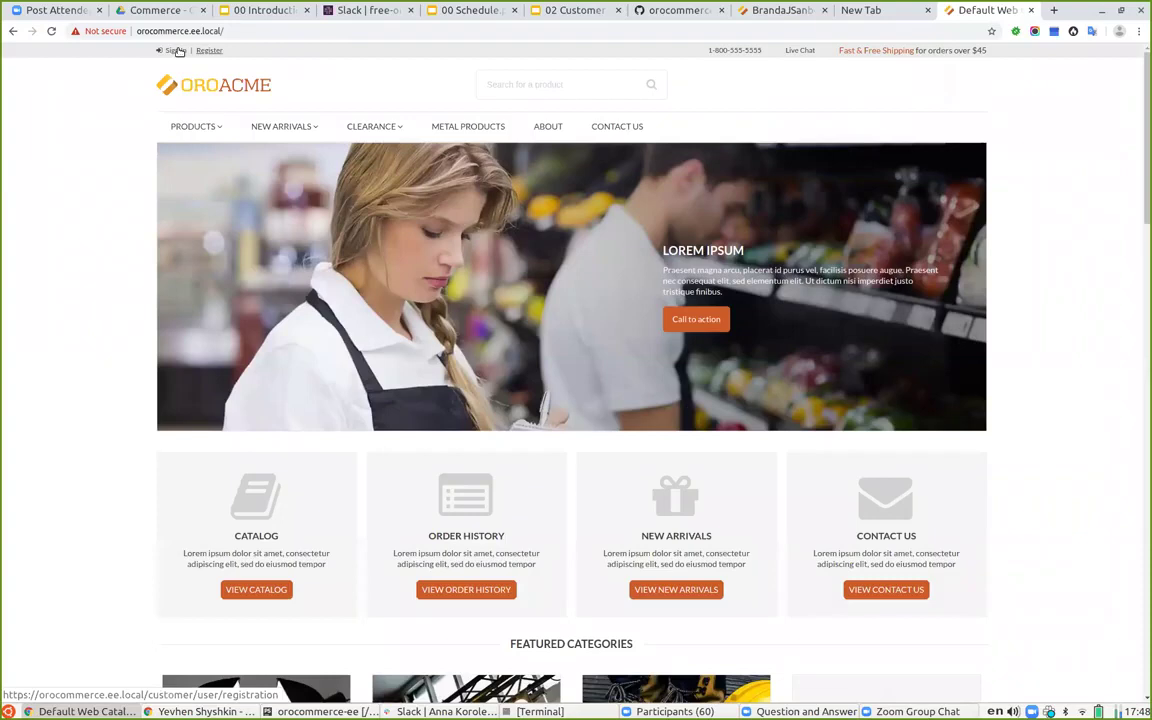
click(177, 52)
key(ctrl+v)
click(512, 265)
key(ctrl+v)
click(511, 321)
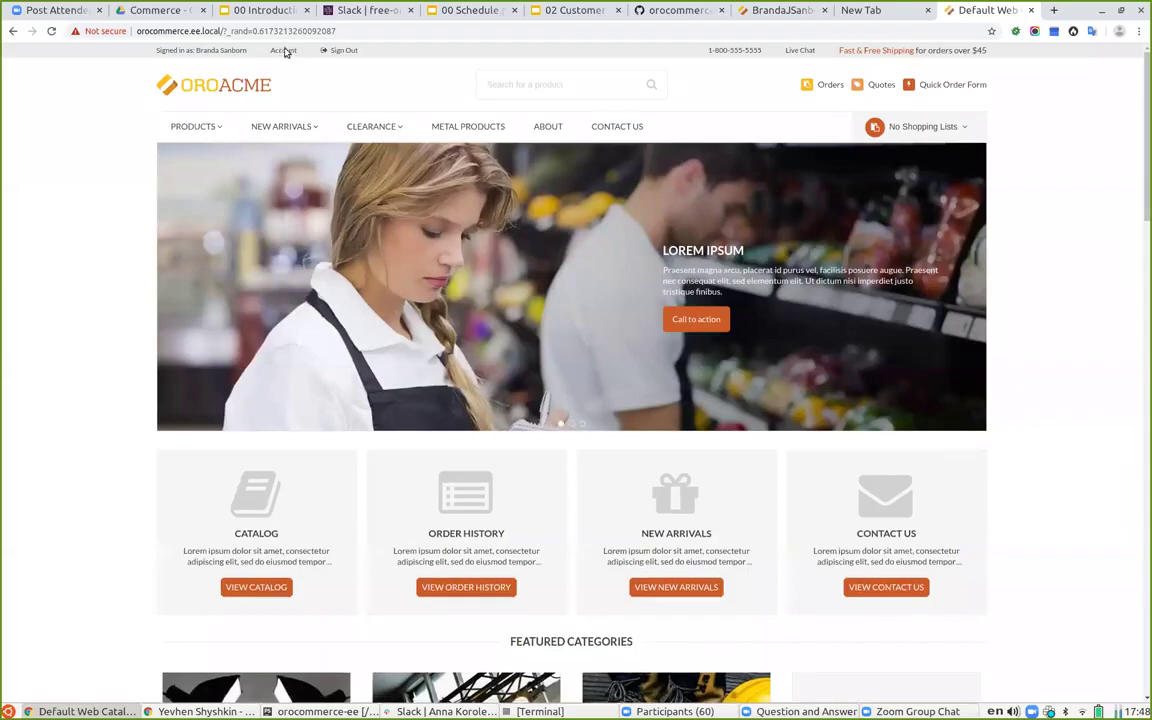
Examine the address book and order history available in this customer user's storefront account
click(282, 51)
click(198, 223)
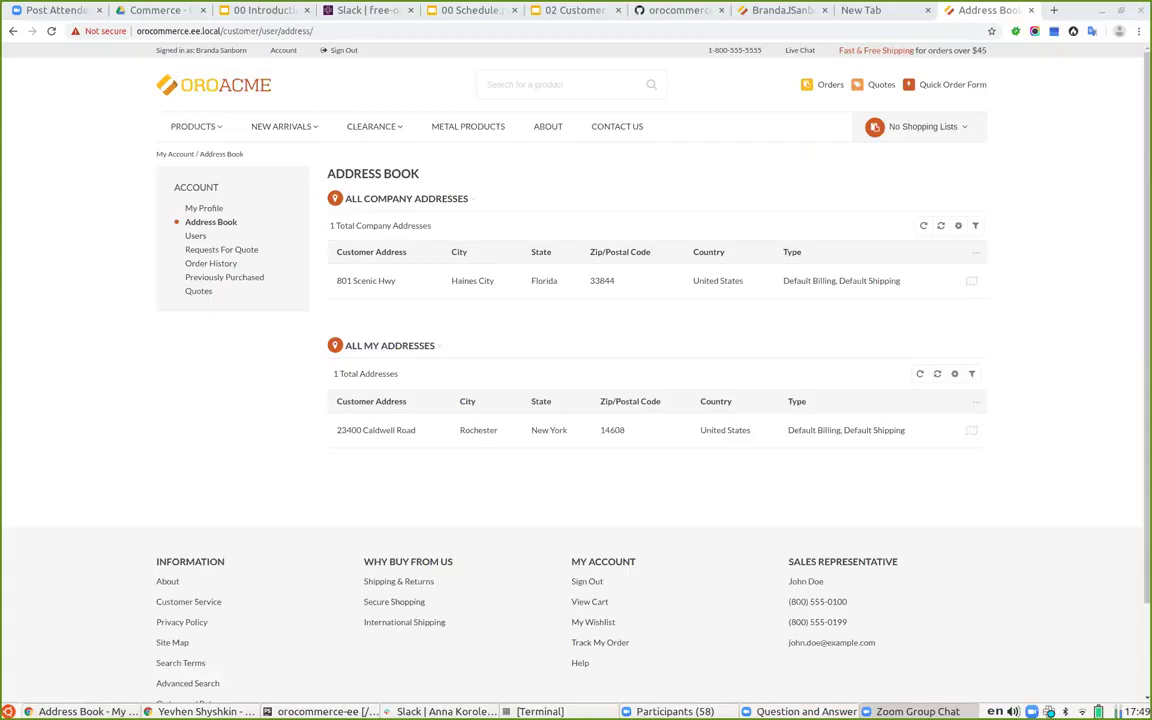
click(196, 266)
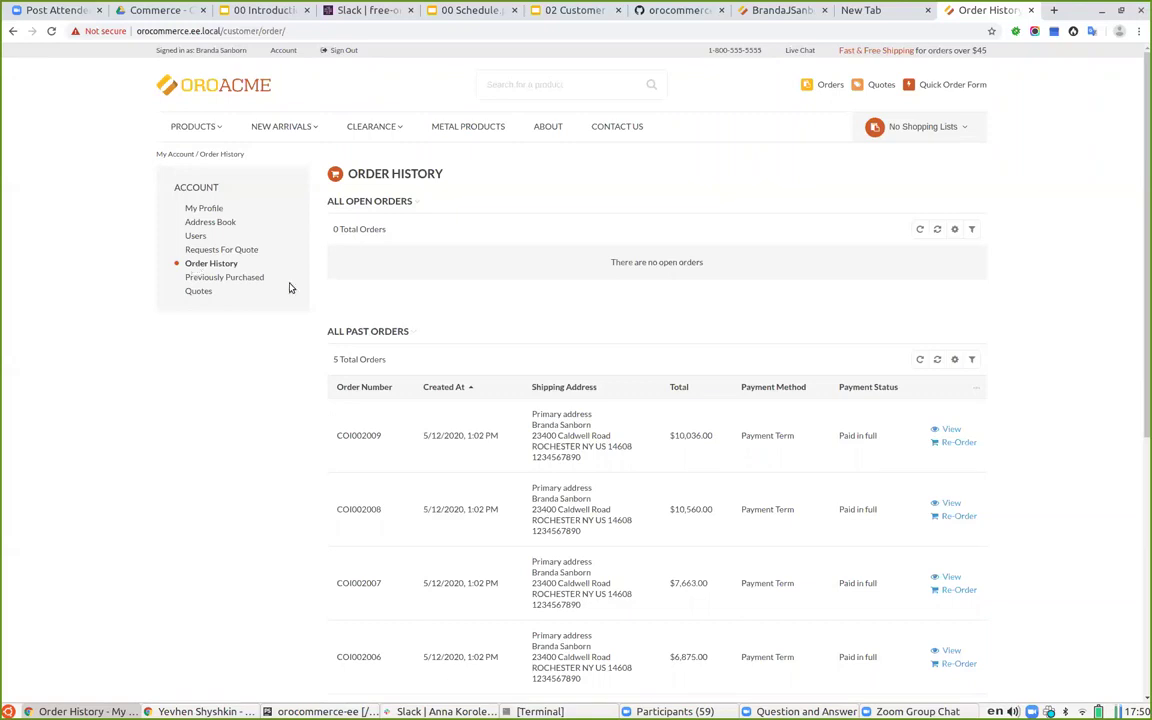
Return to the back office and open the Administrator role from the customer user roles
click(766, 12)
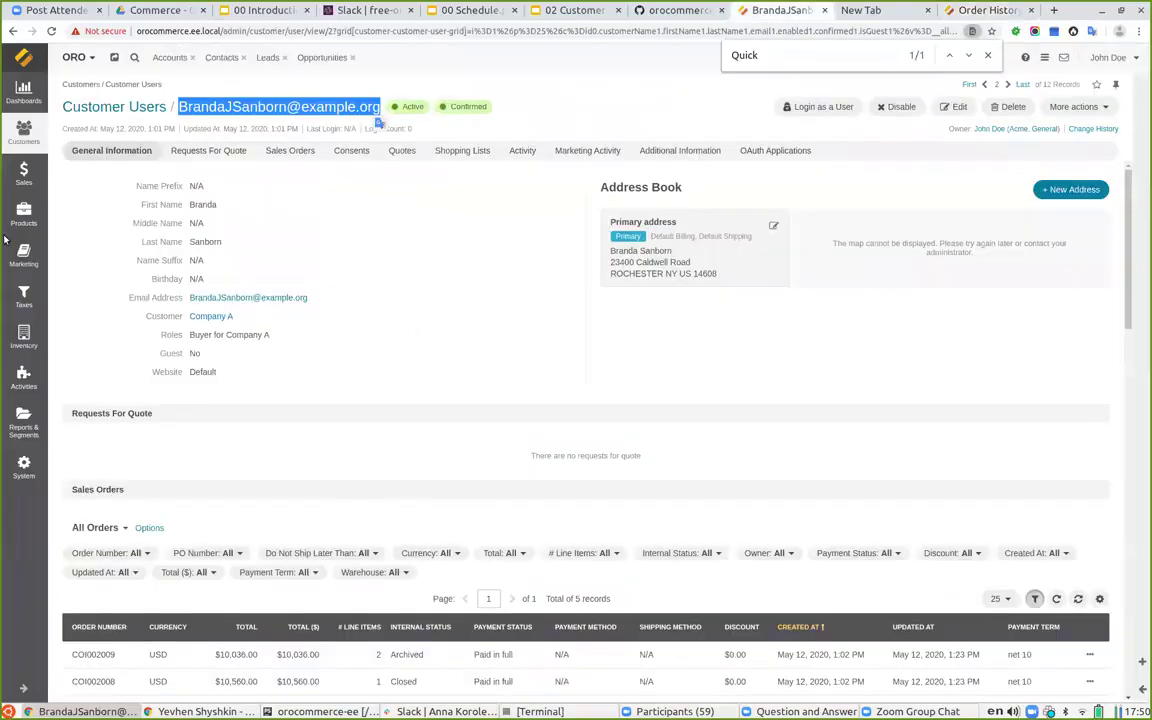
click(24, 163)
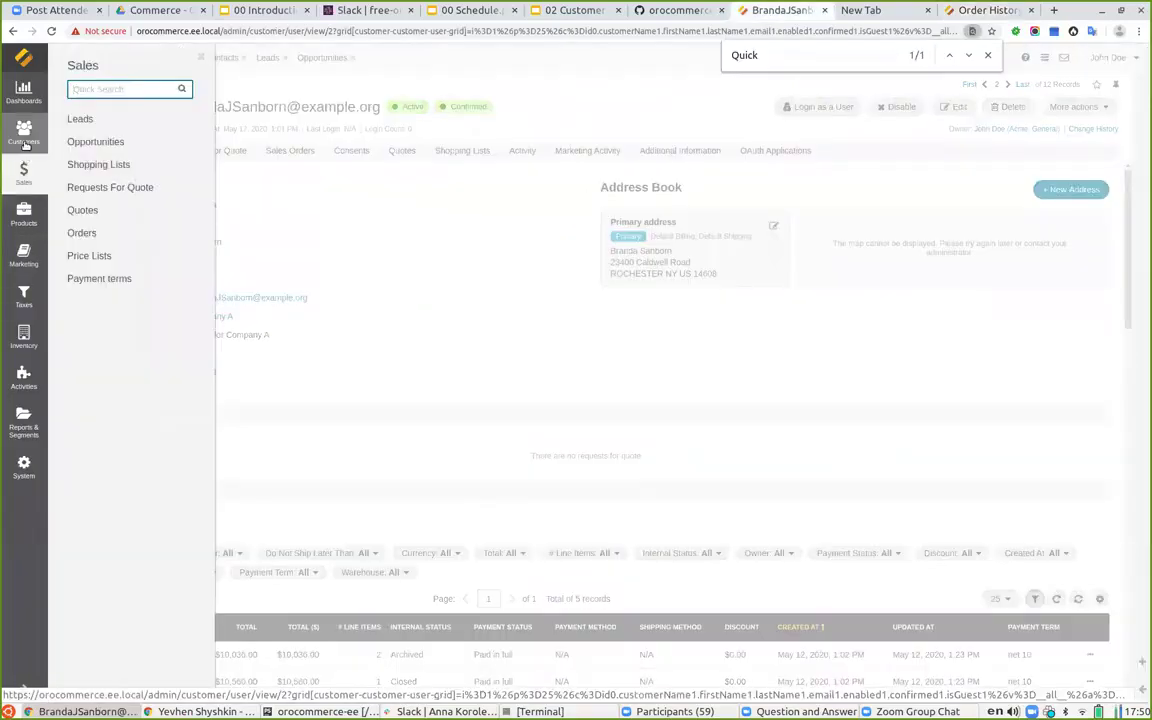
click(24, 132)
click(130, 231)
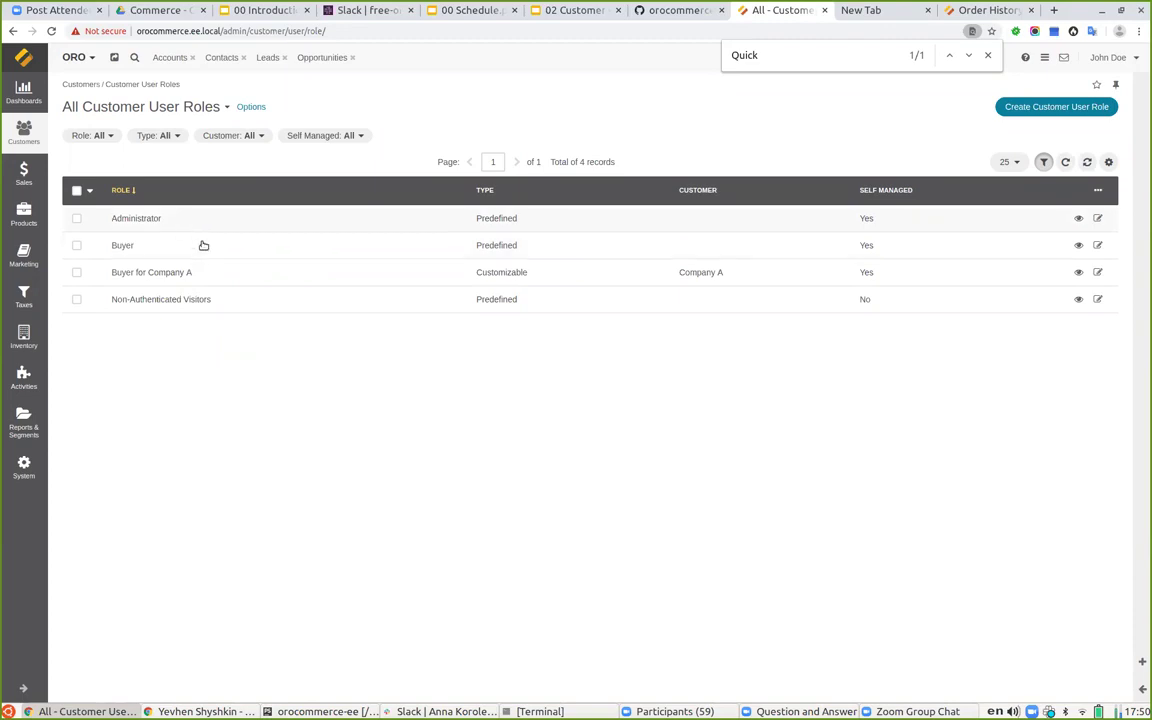
click(185, 222)
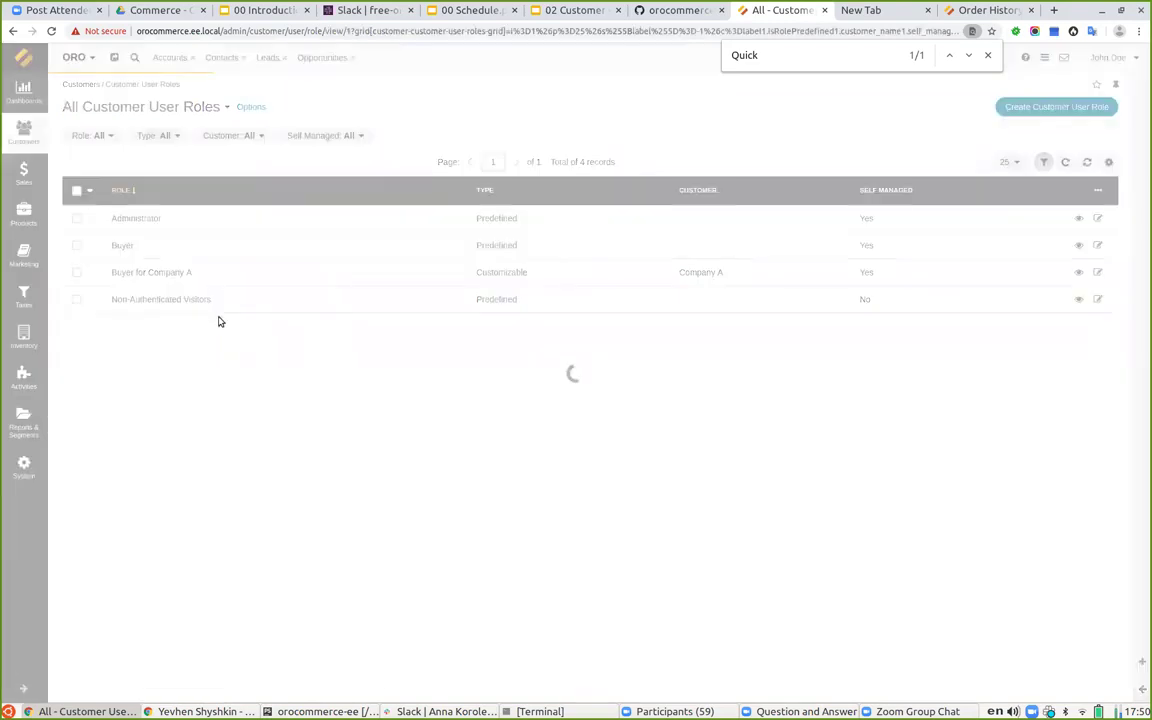
Examine the Administrator role's entity, quote, checkout and sales data permissions
scroll(250, 400, down, 10)
scroll(254, 414, down, 5)
scroll(254, 414, up, 1)
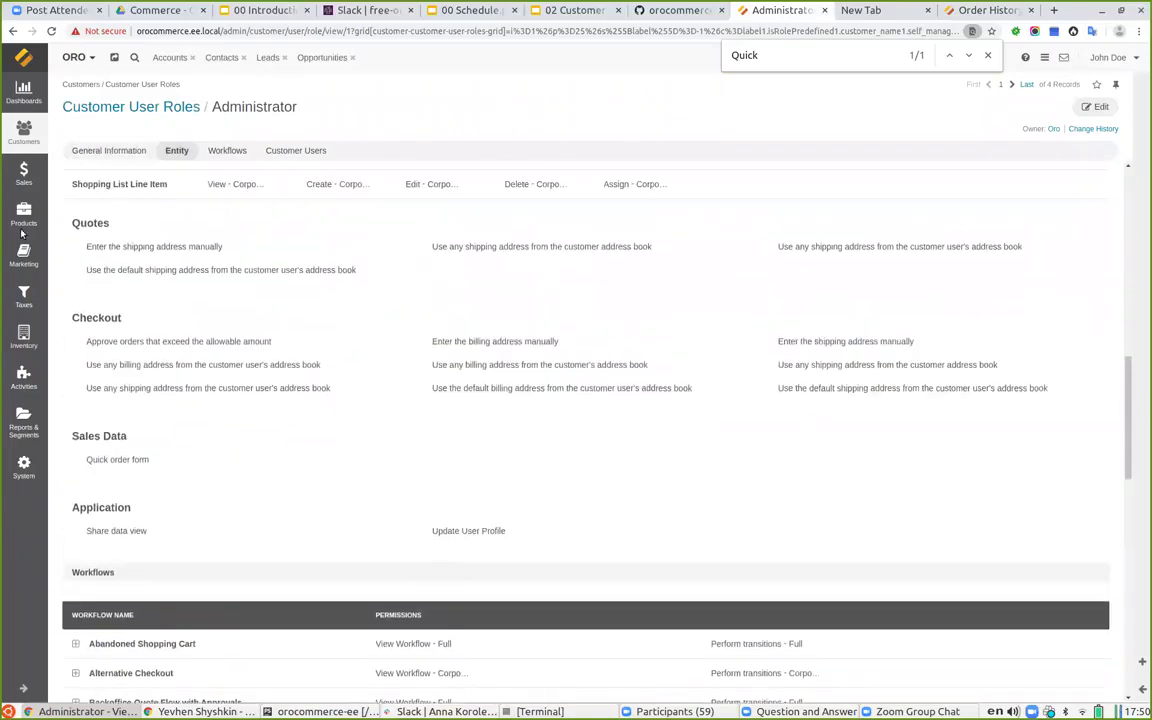
Open the Buyer customer user role and examine its permissions, highlighting the approval of orders that exceed the allowable amount
click(12, 31)
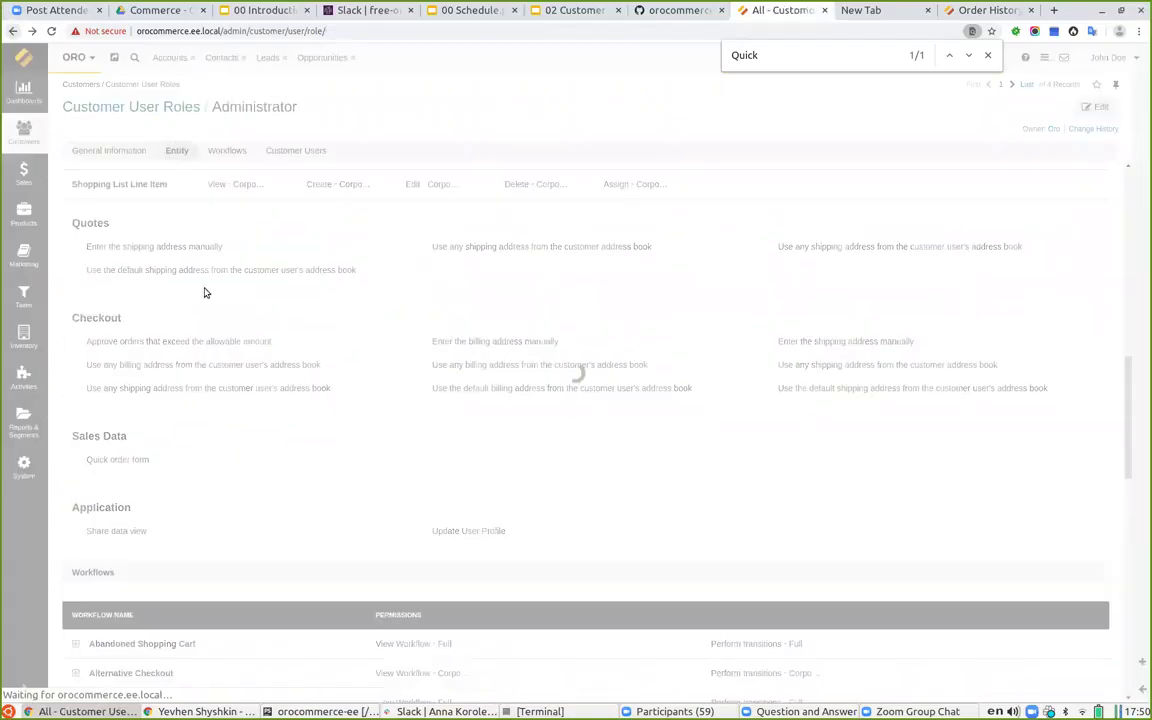
click(149, 254)
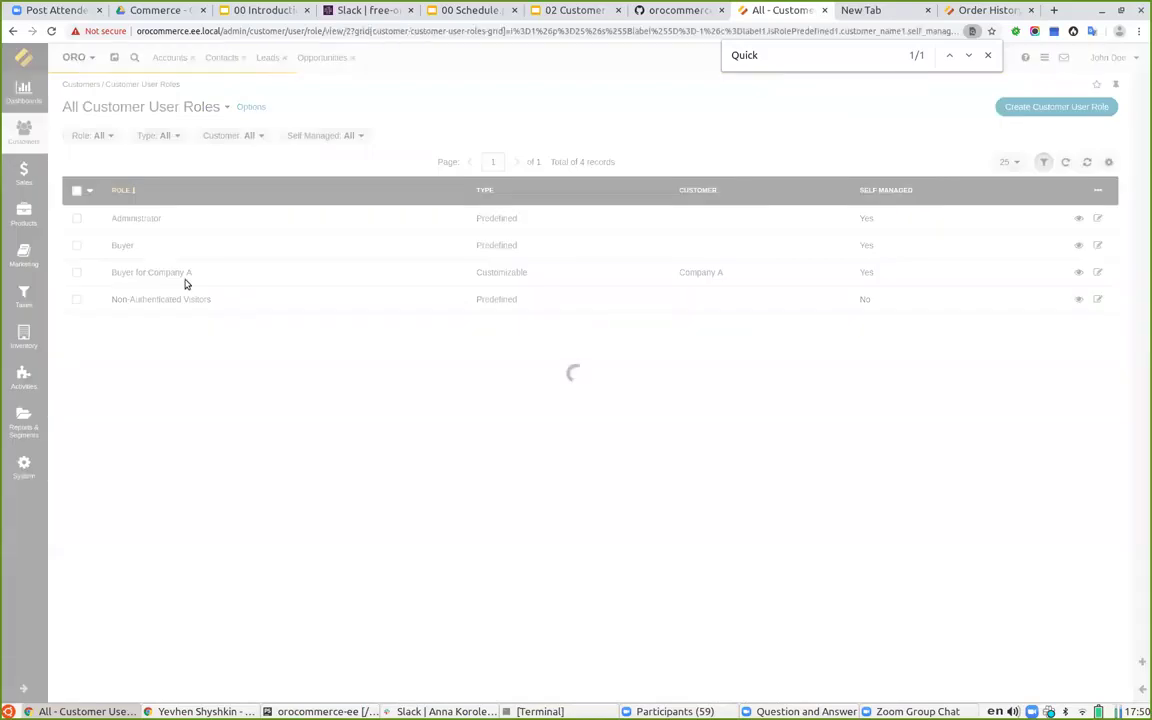
scroll(247, 322, down, 10)
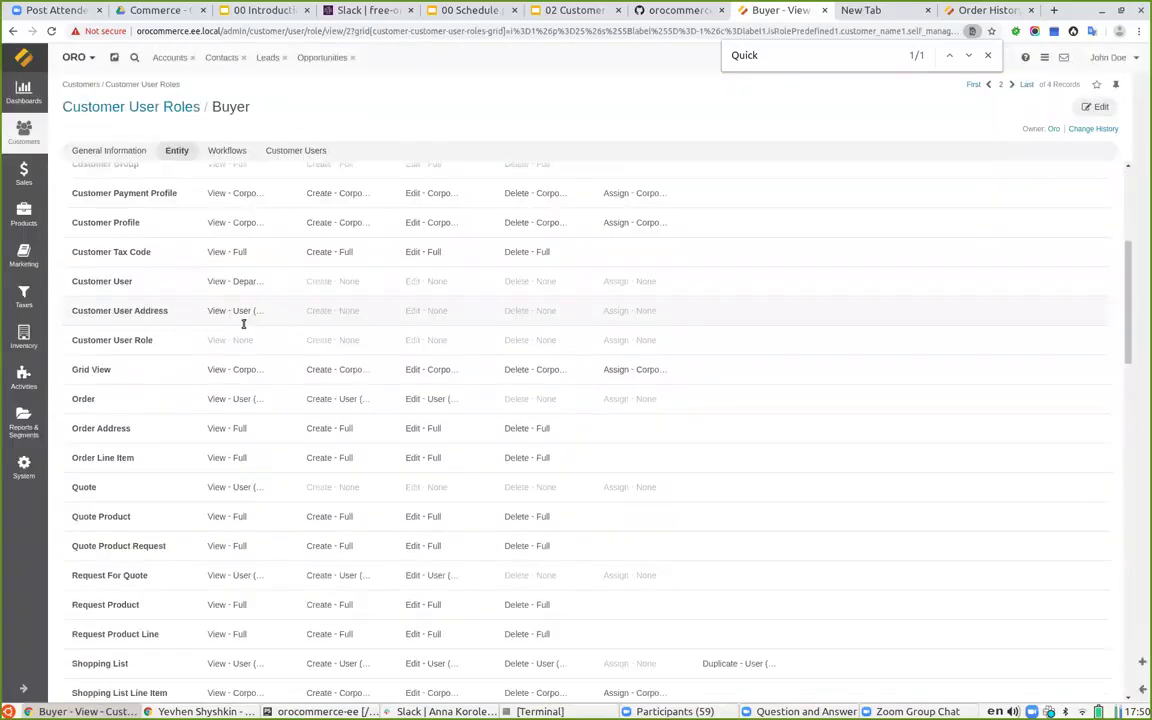
scroll(247, 328, up, 2)
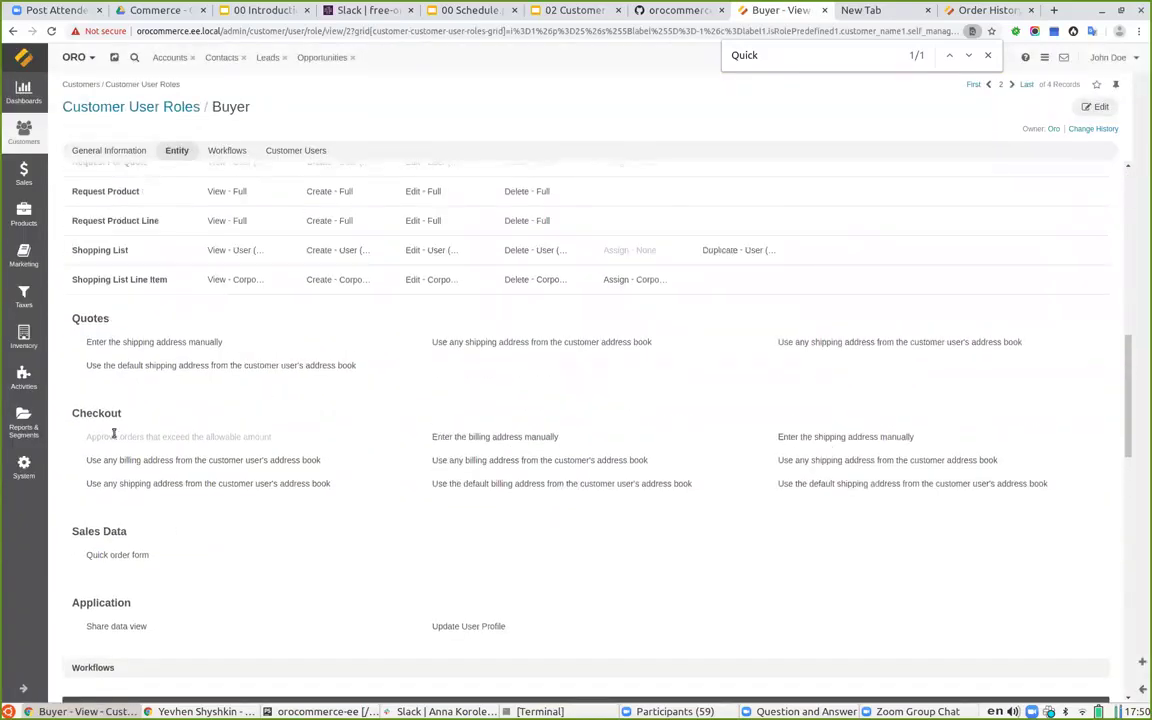
drag(87, 436, 283, 436)
click(290, 435)
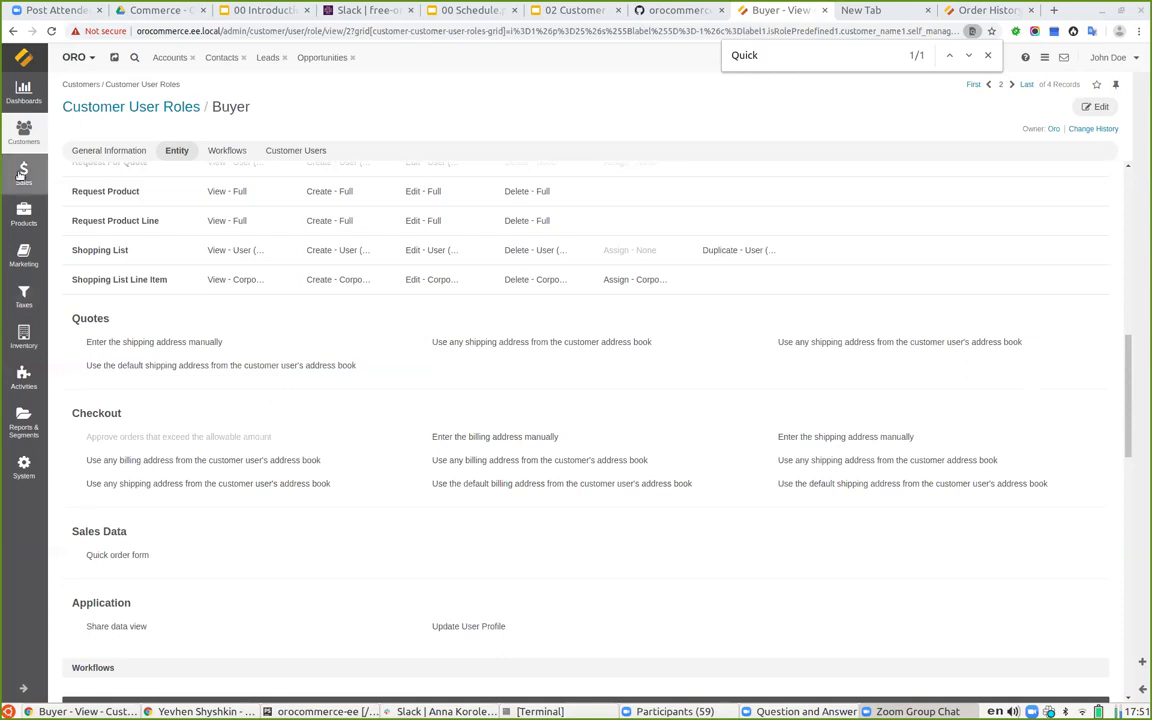
Open the Anonymous 1 customer for editing from the customers list and examine its general information
mouse_move(23, 131)
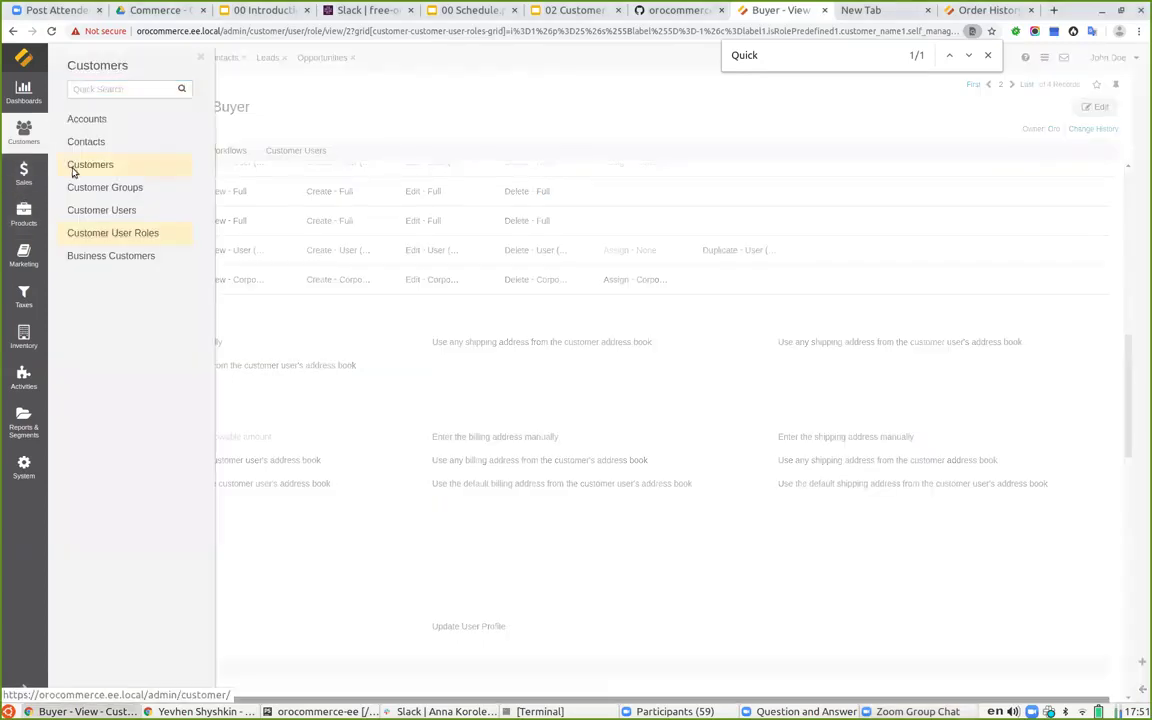
click(72, 166)
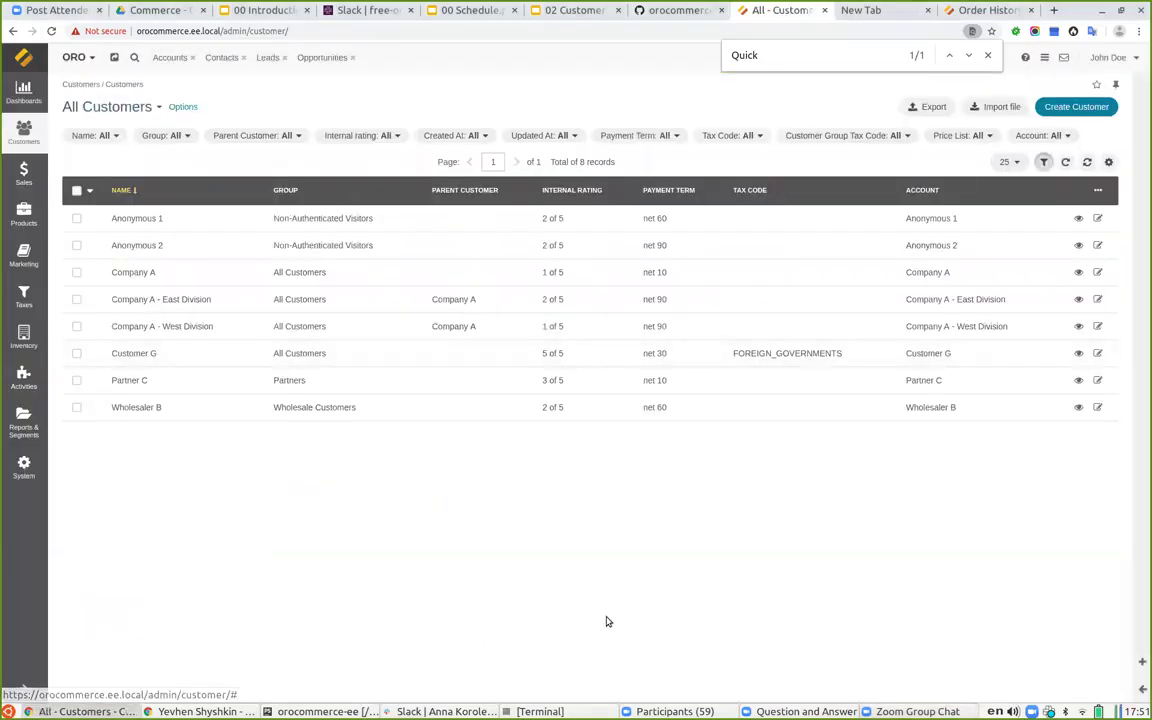
click(1098, 219)
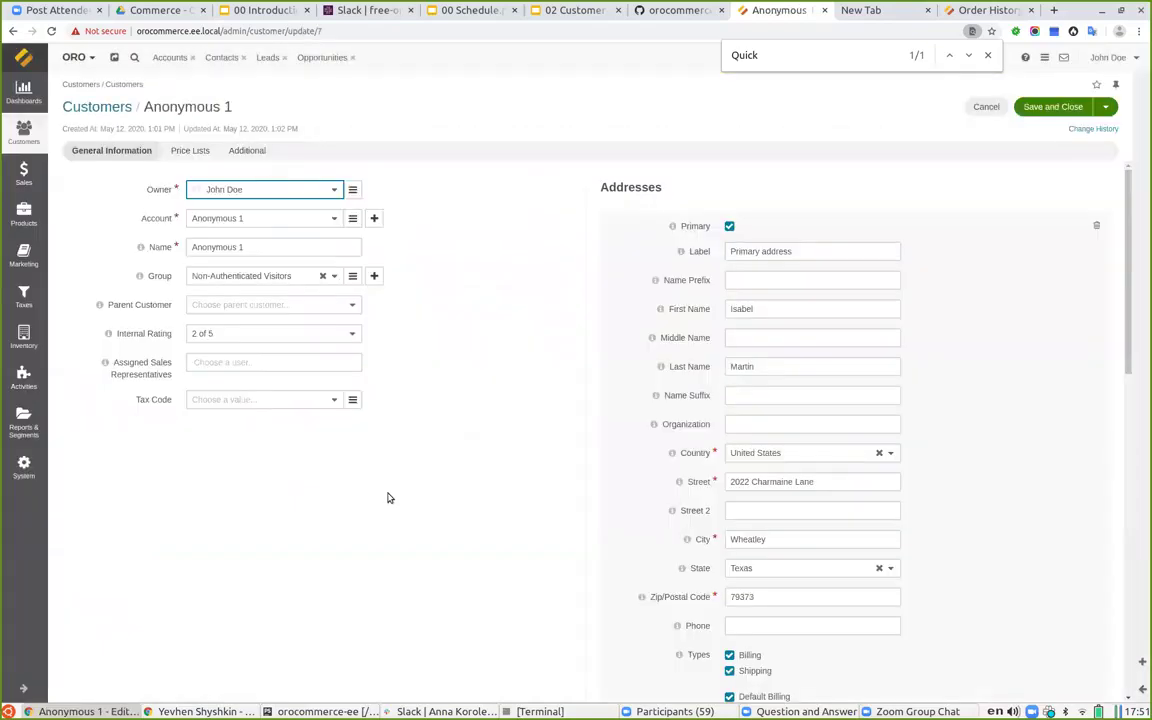
scroll(389, 496, down, 5)
Start a new segment with Customer as the entity and Dynamic as the type
click(26, 464)
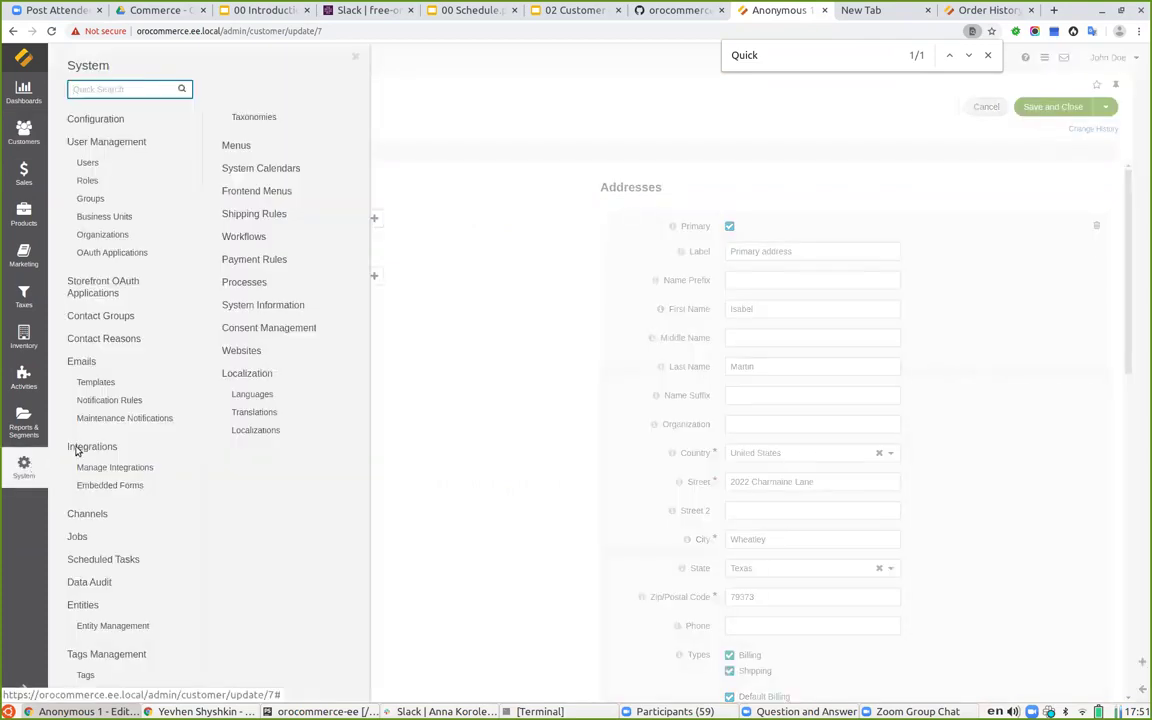
click(22, 415)
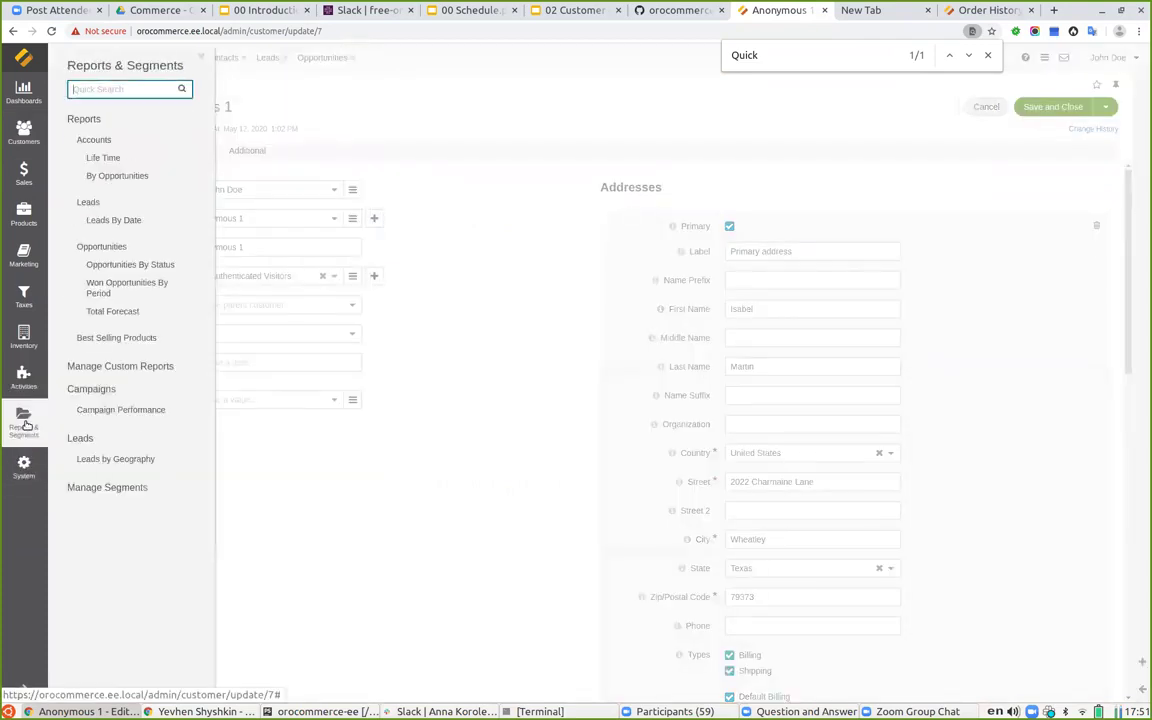
click(104, 487)
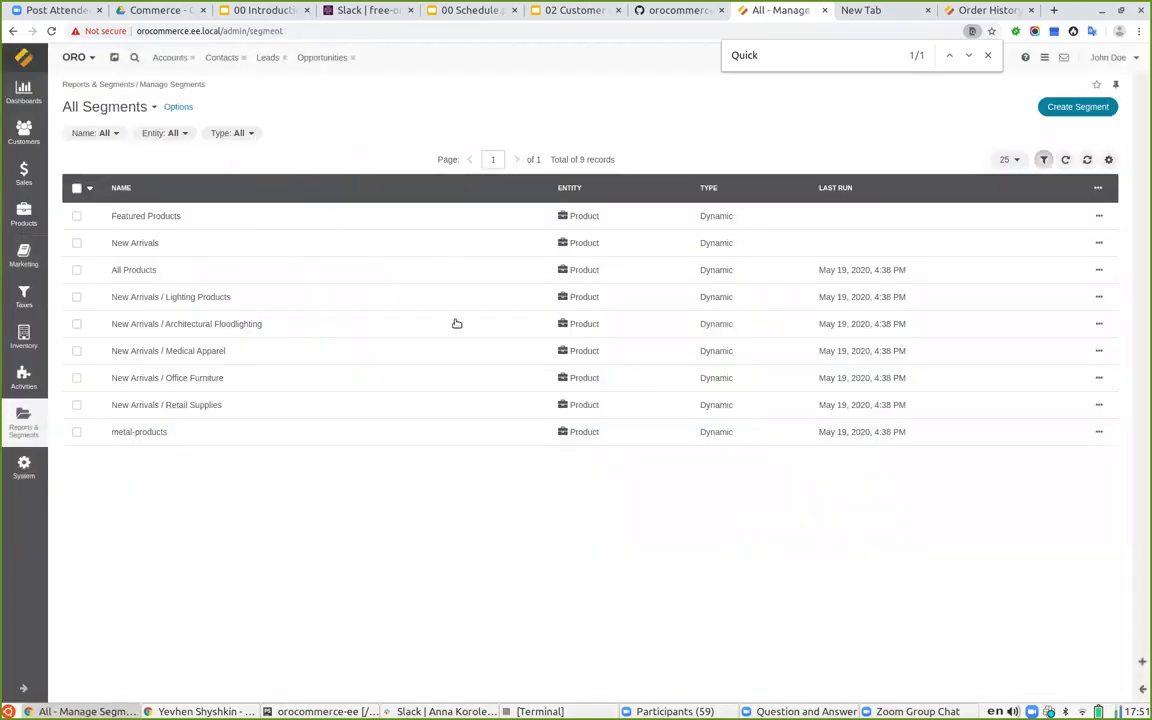
click(1066, 106)
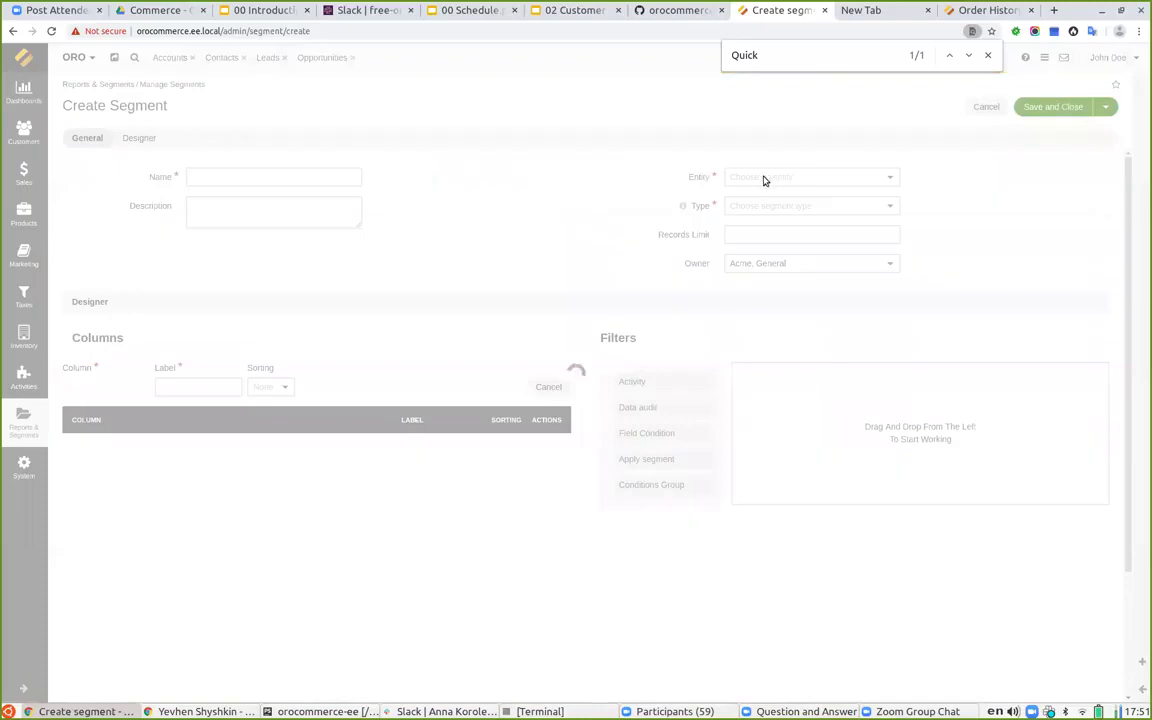
click(766, 180)
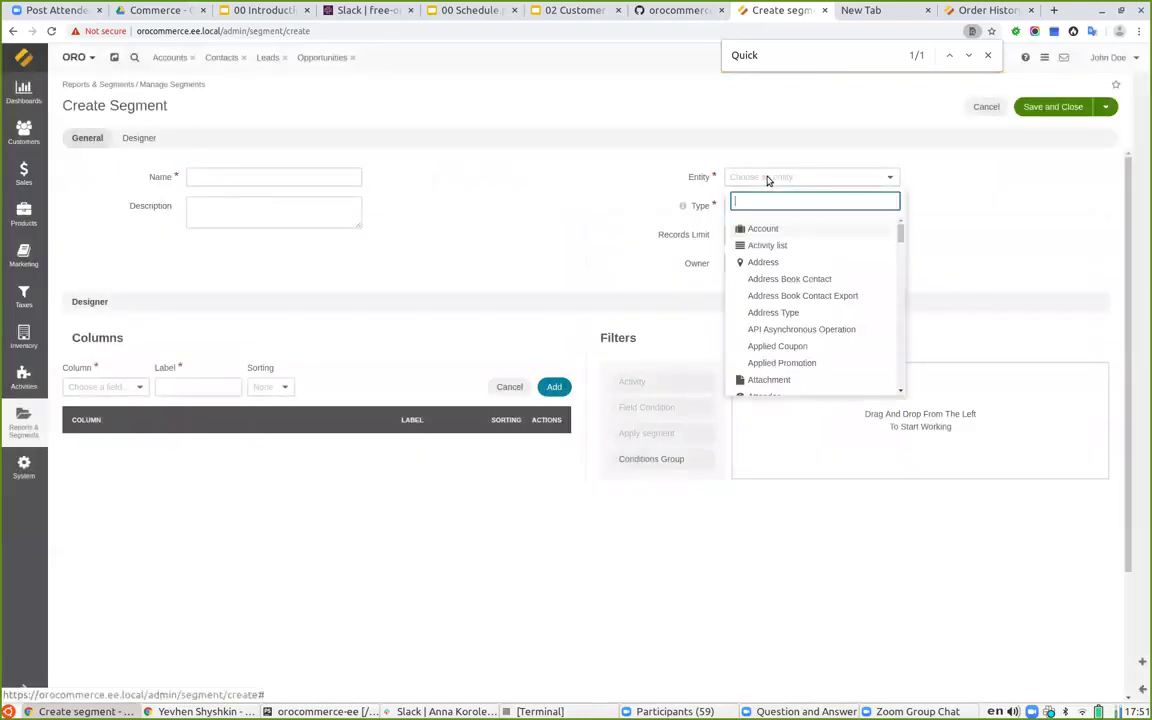
text(cust)
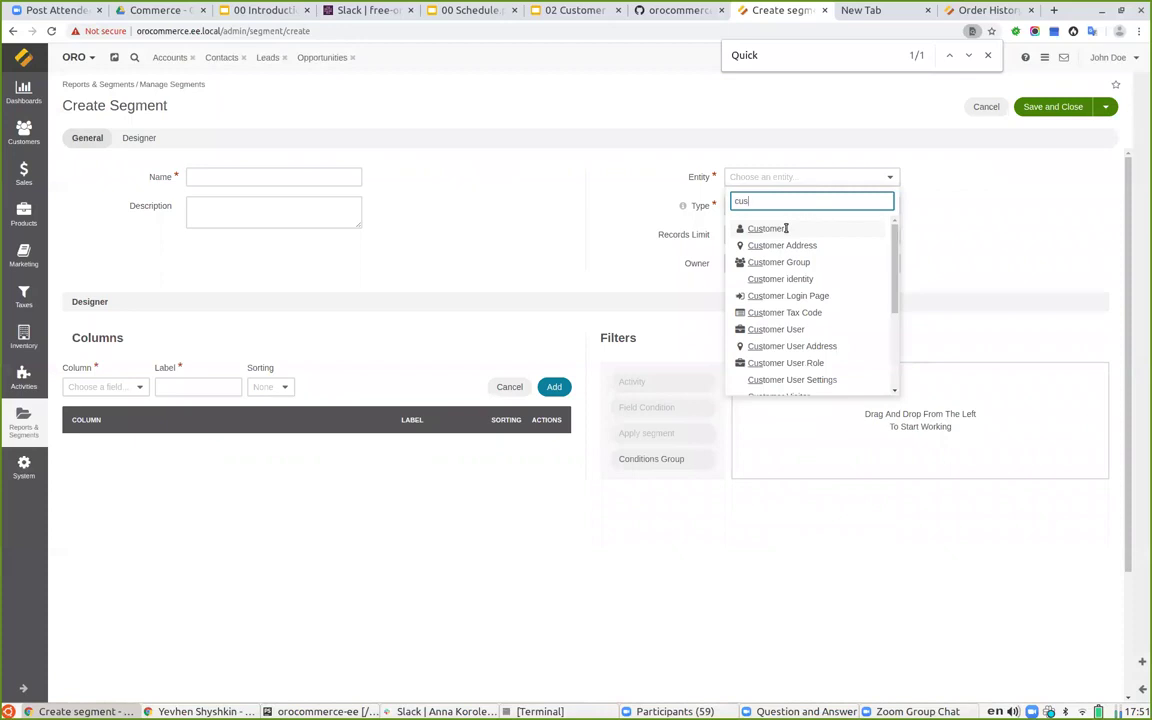
click(786, 227)
click(780, 206)
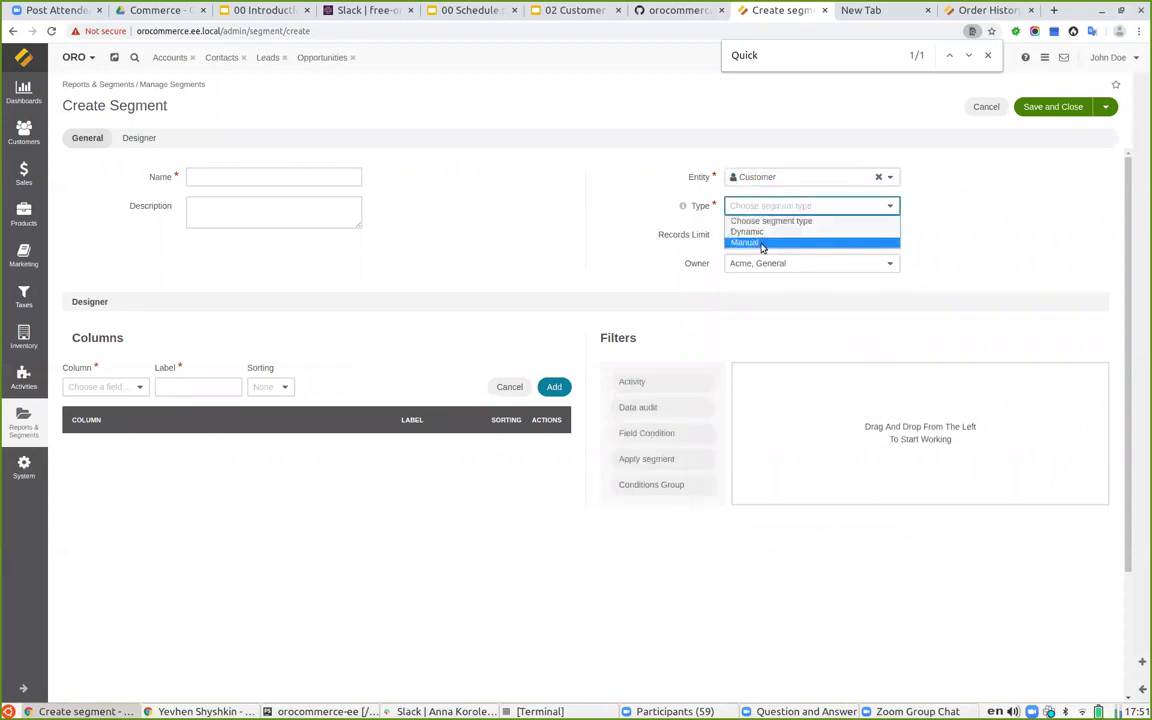
click(748, 231)
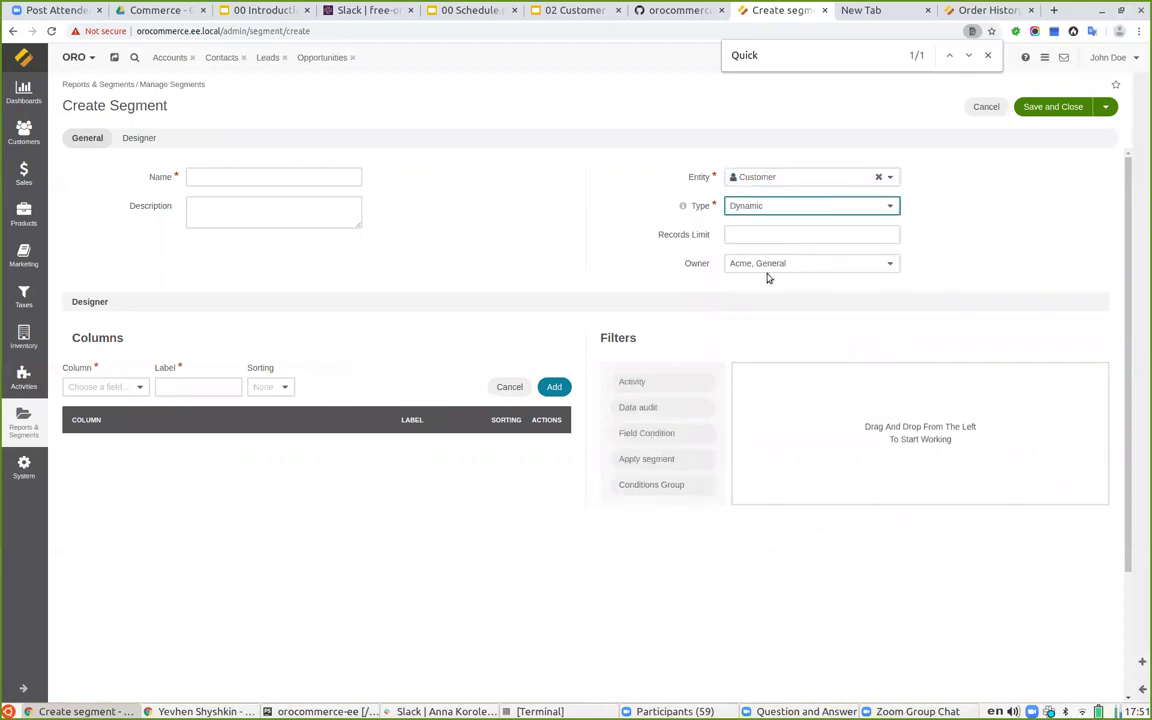
Add a field condition filter to the segment requiring the customer's internal rating to be any of 5 of 5
click(230, 177)
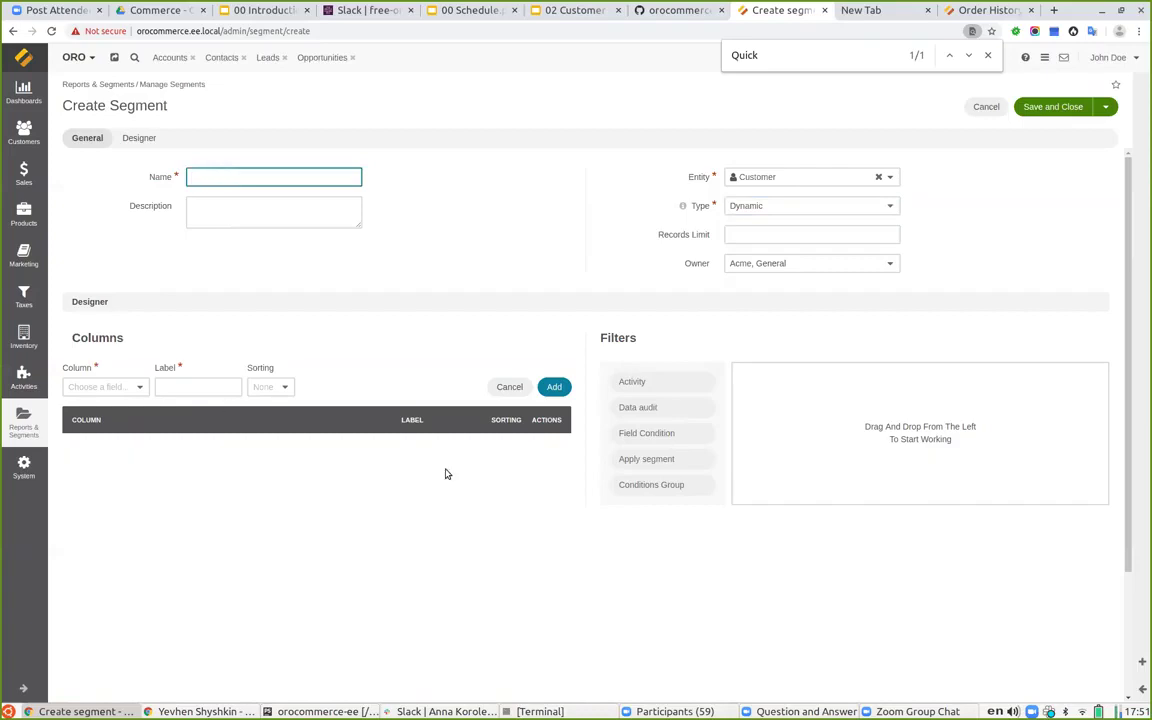
drag(618, 435, 779, 398)
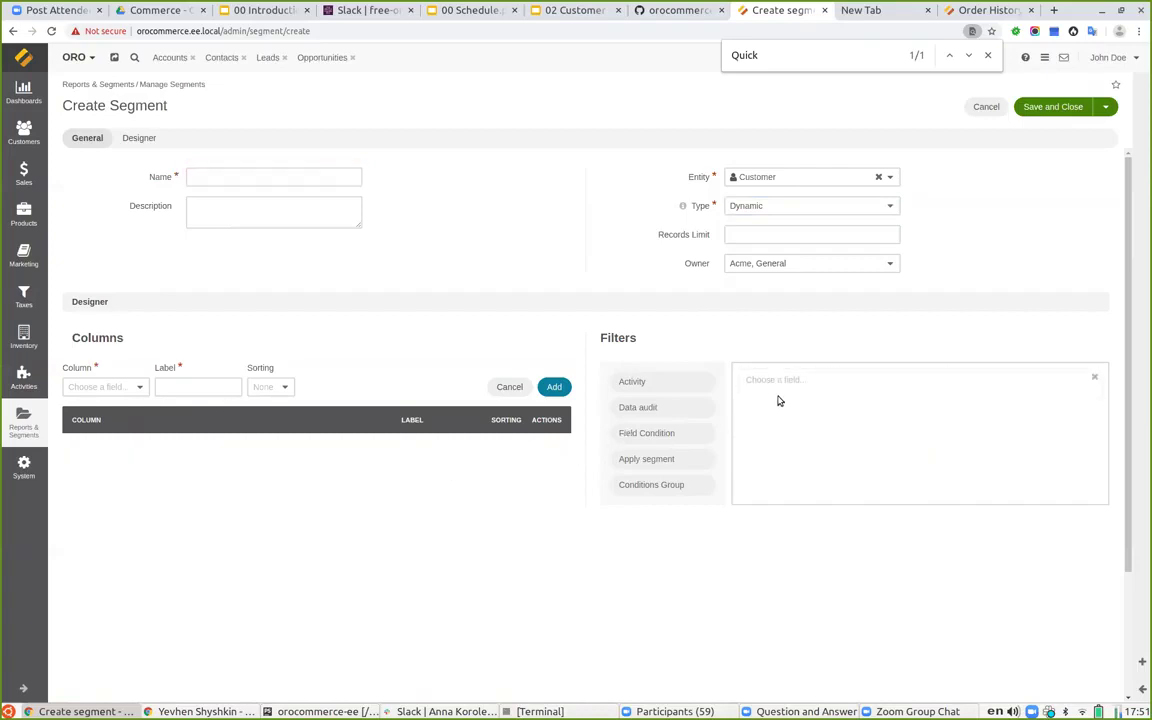
click(762, 380)
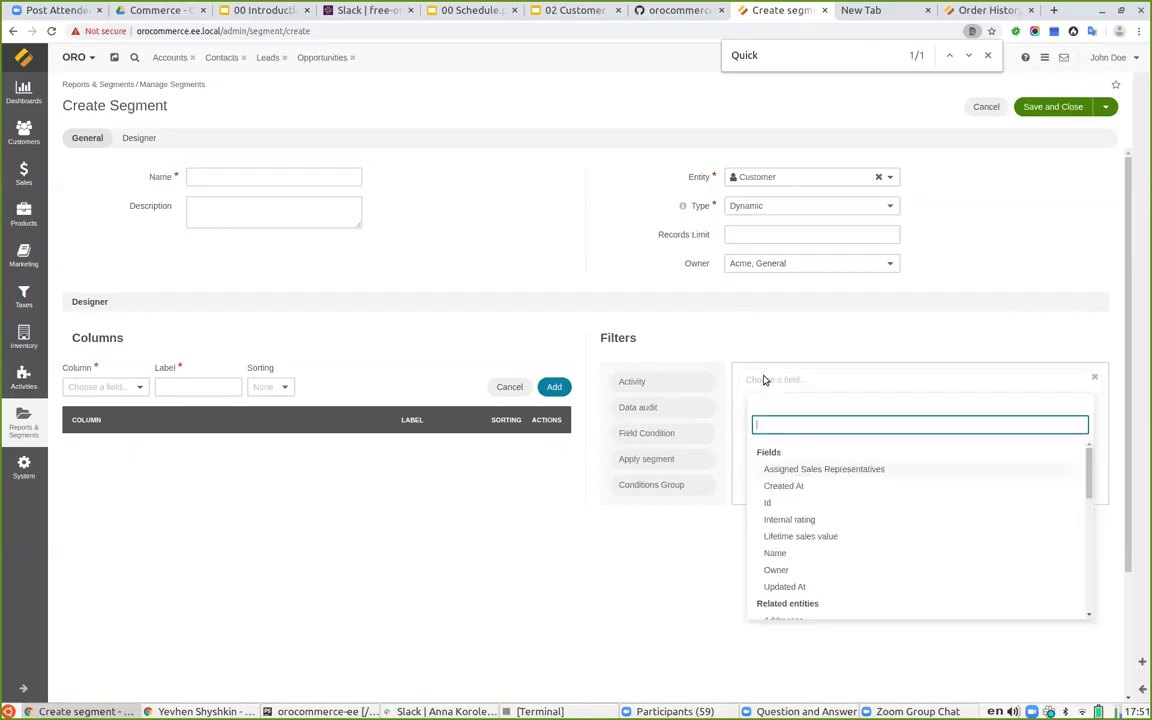
click(810, 520)
click(790, 414)
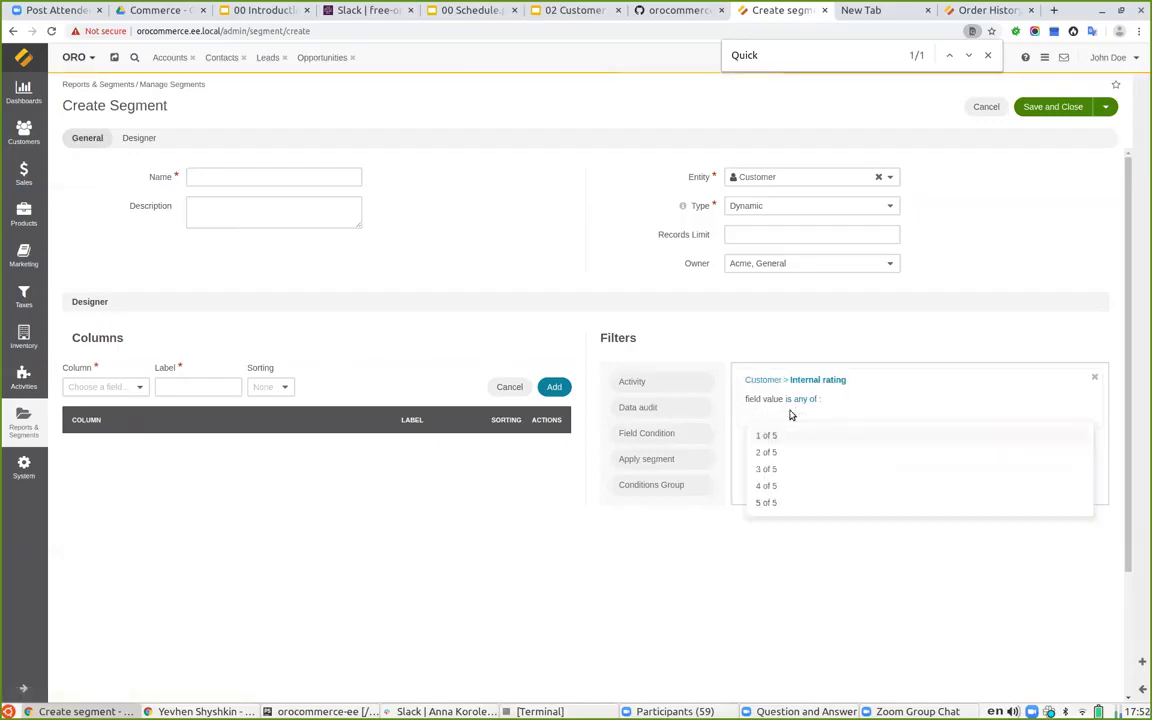
click(781, 504)
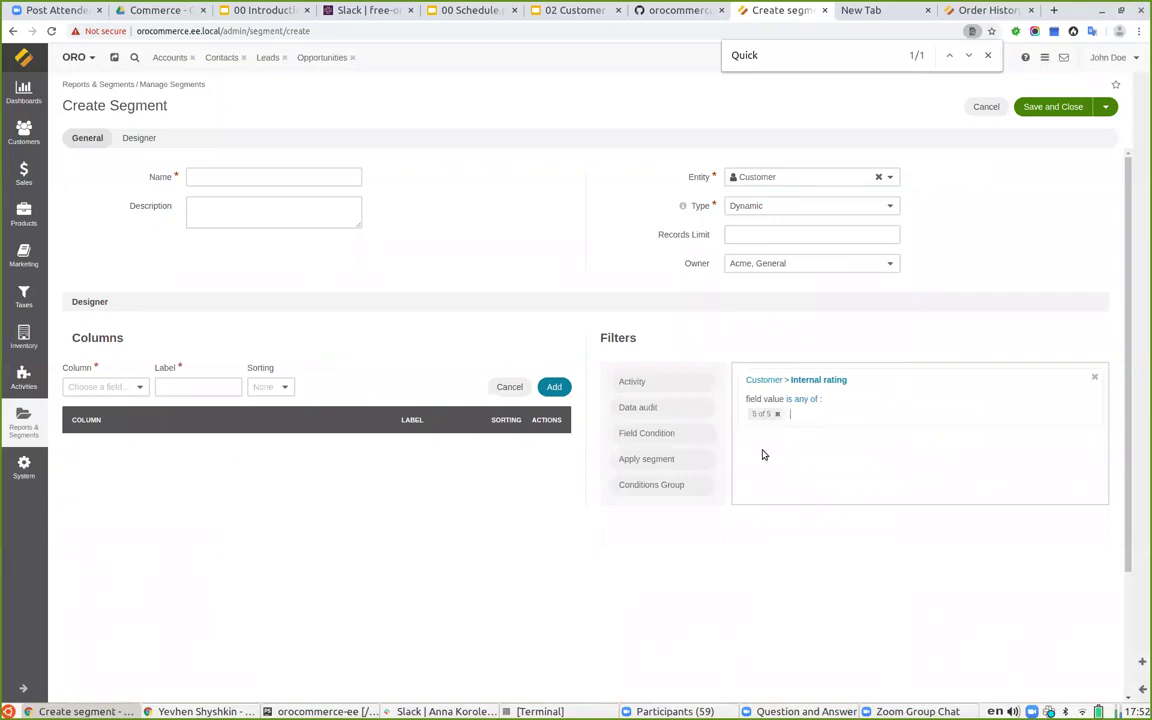
Name the segment "Customers with 5/5 rating"
click(207, 178)
text(Custo)
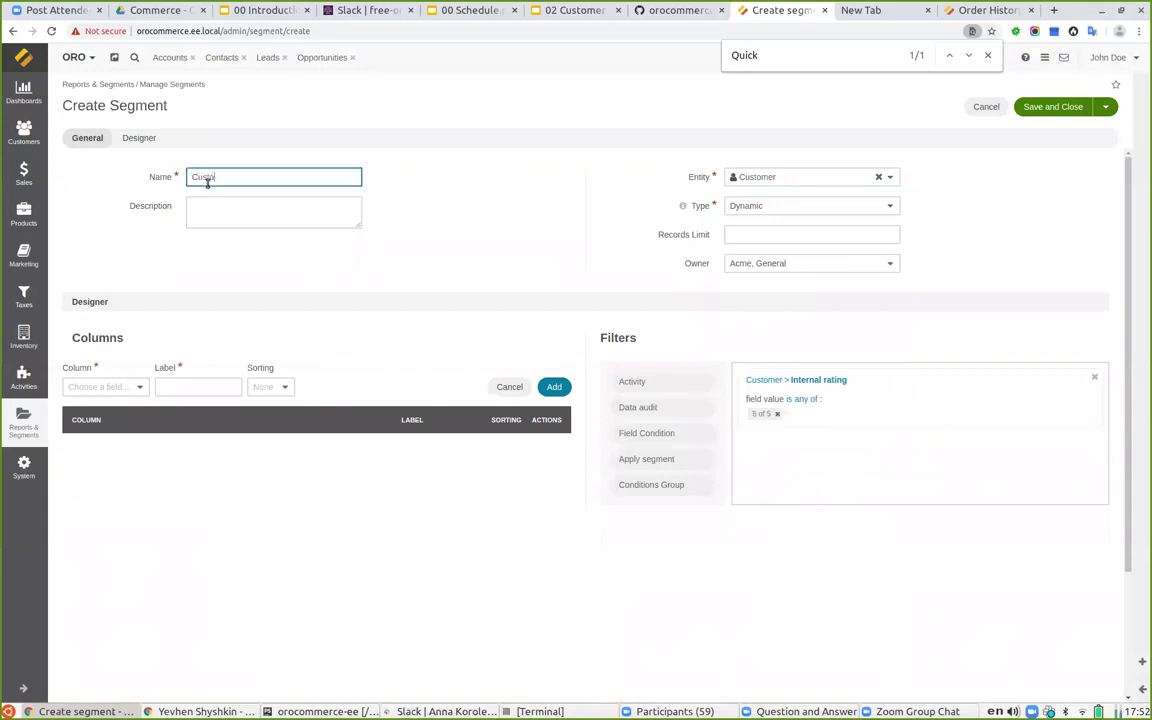
text(mers with 5-5 ta)
key(BackSpace)
text(5/)
key(End)
key(BackSpace)
key(BackSpace)
text(rating)
Save the segment with a Name column and return to the list of all segments
click(102, 393)
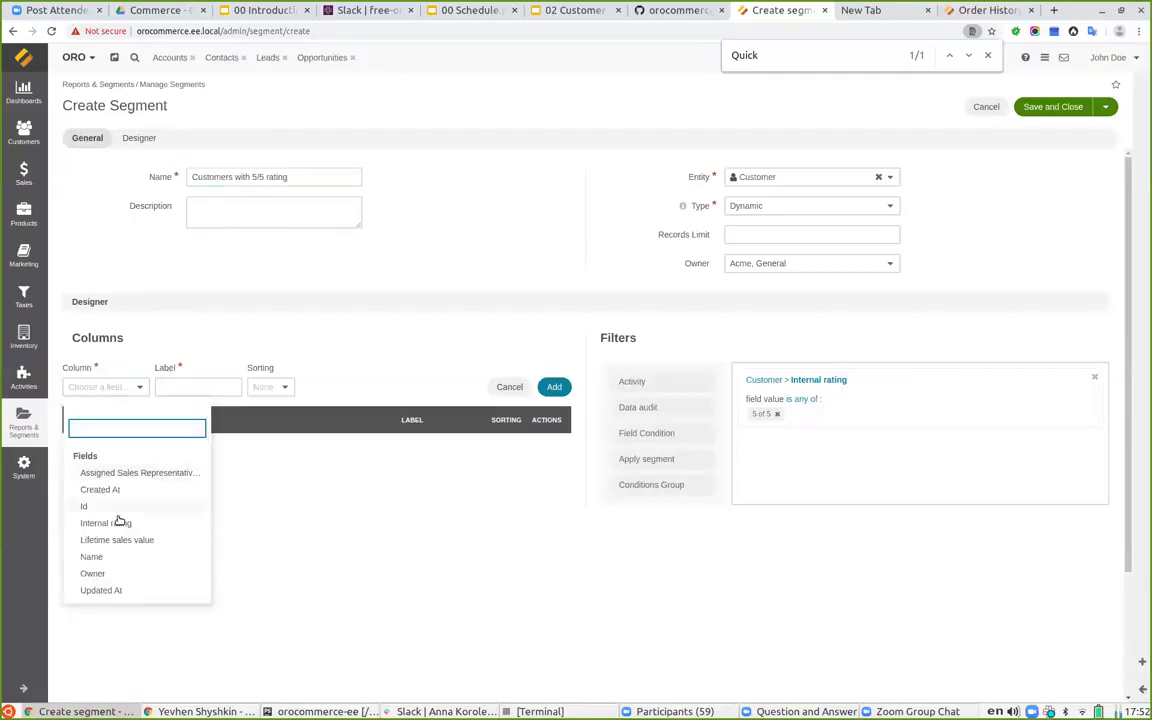
click(140, 561)
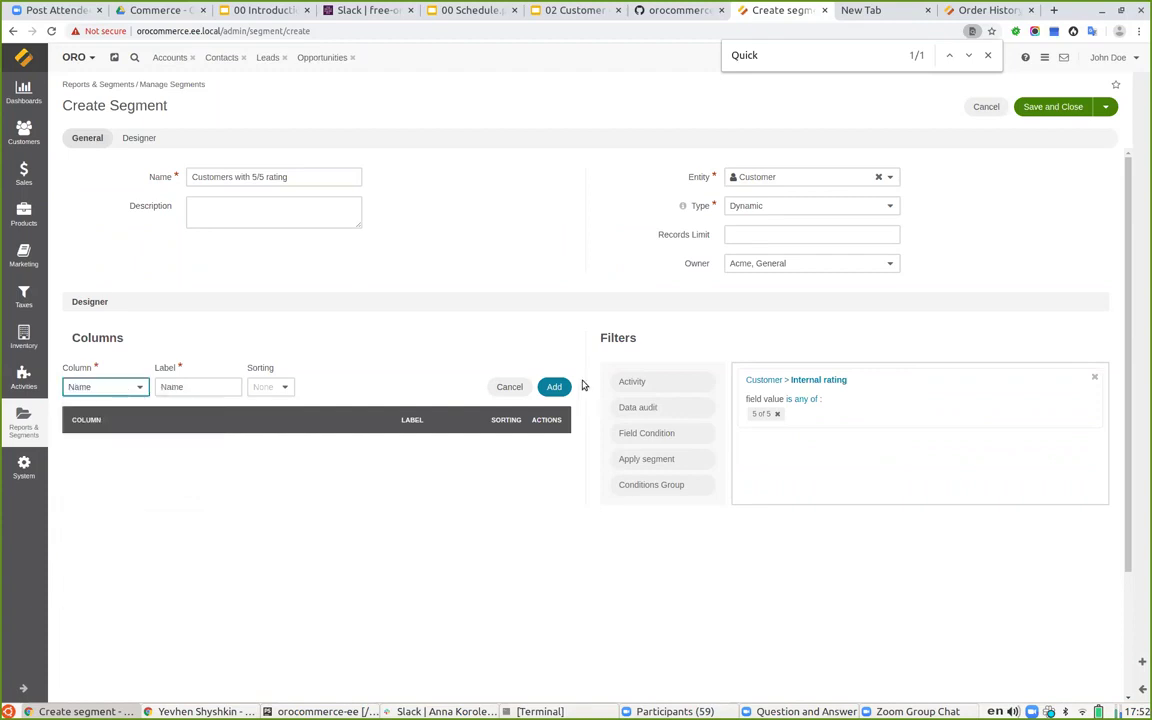
click(554, 386)
click(1052, 107)
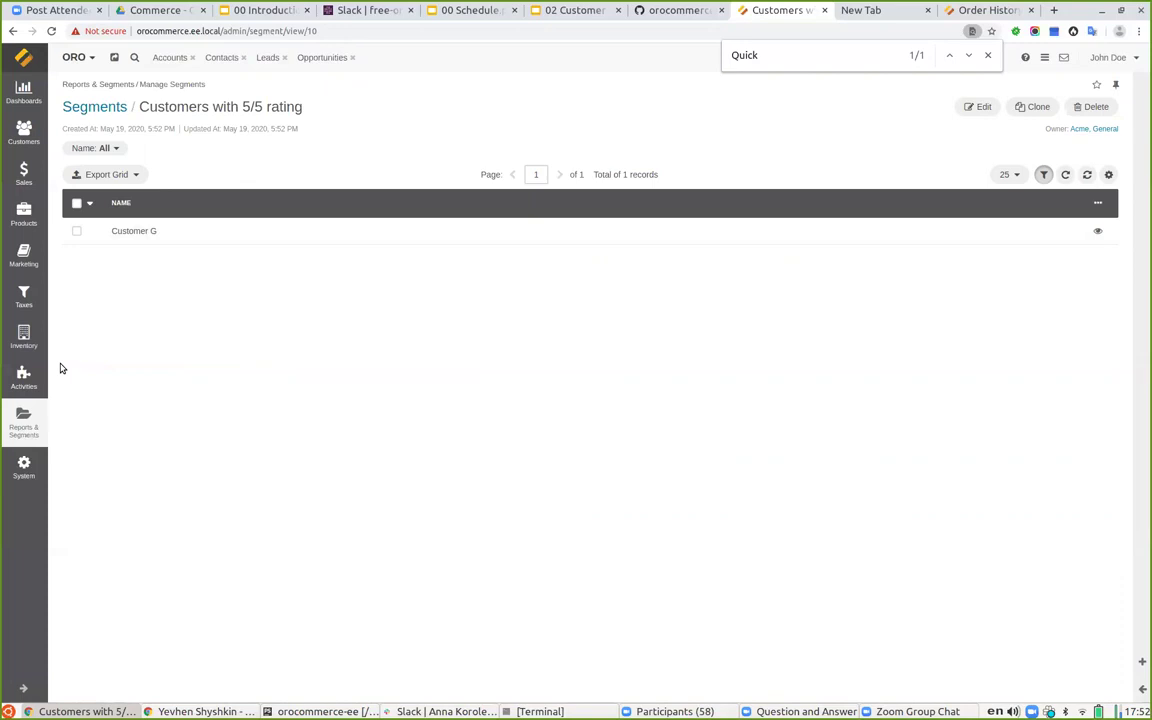
click(24, 422)
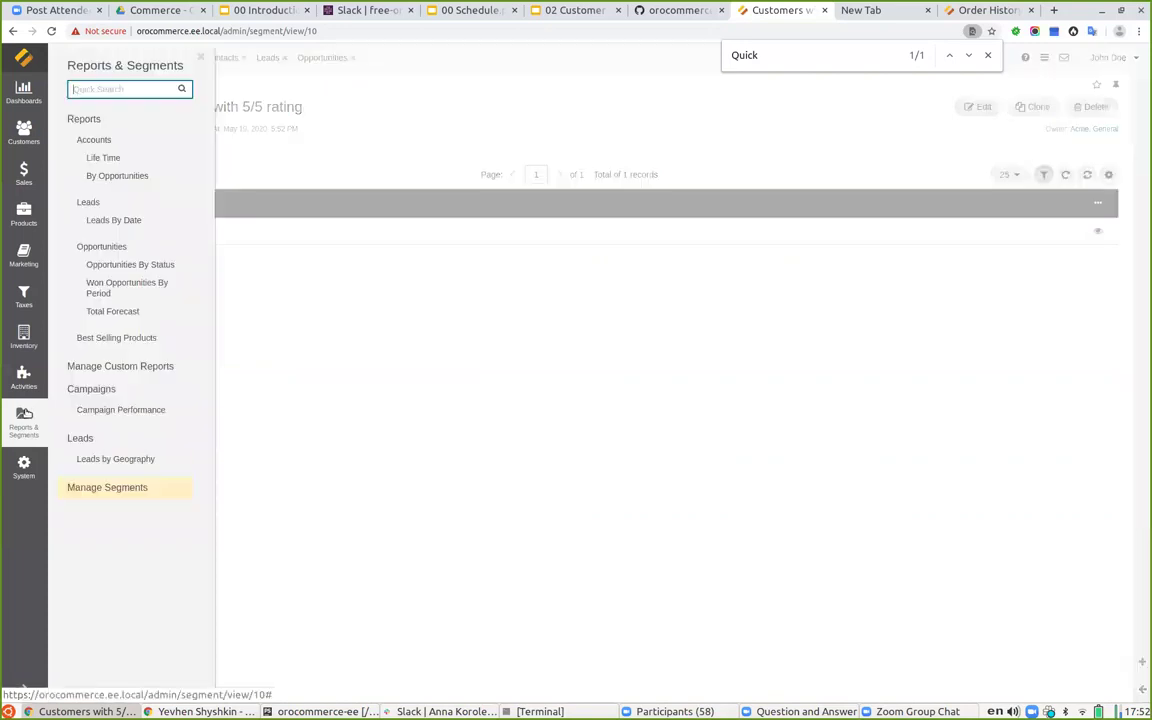
click(97, 487)
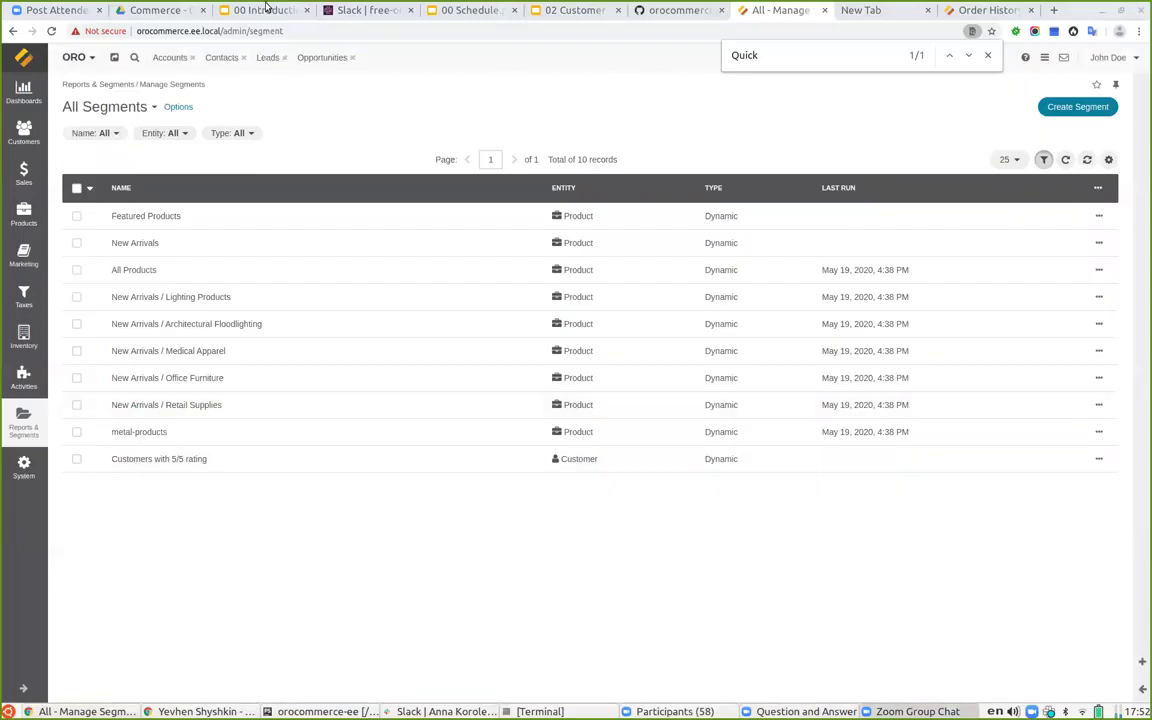
Switch to the 00 Schedule presentation in Google Slides and show the Week 1 slide
click(444, 14)
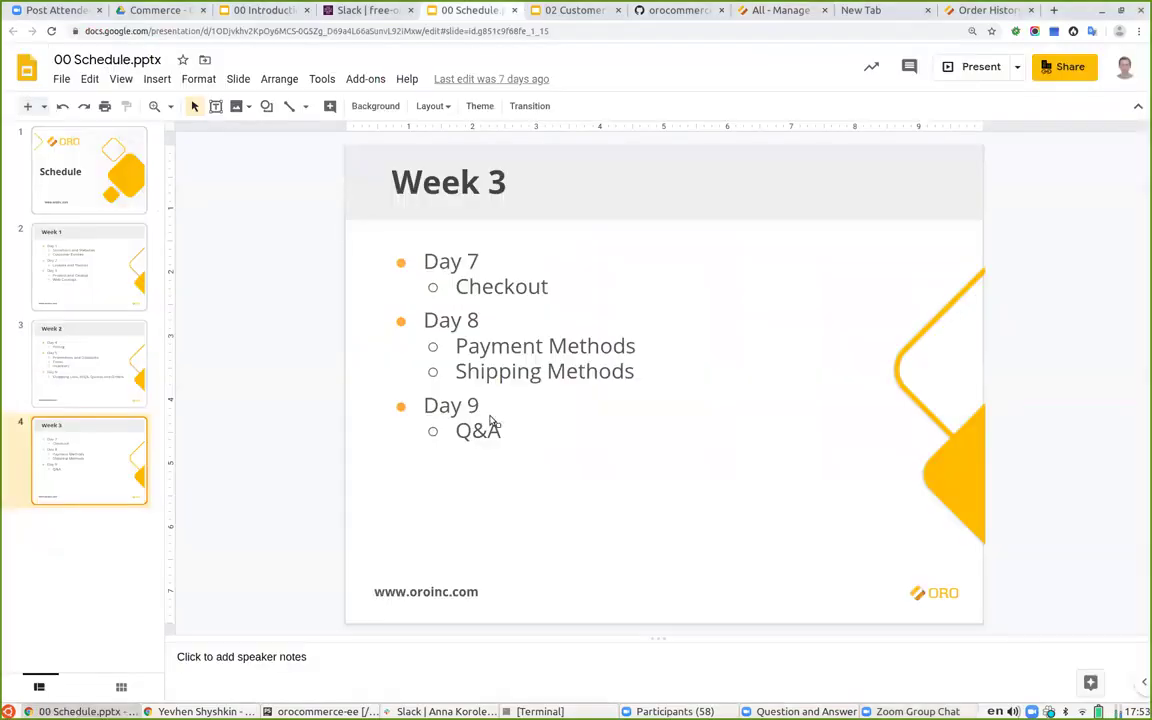
key(Up)
key(Up)
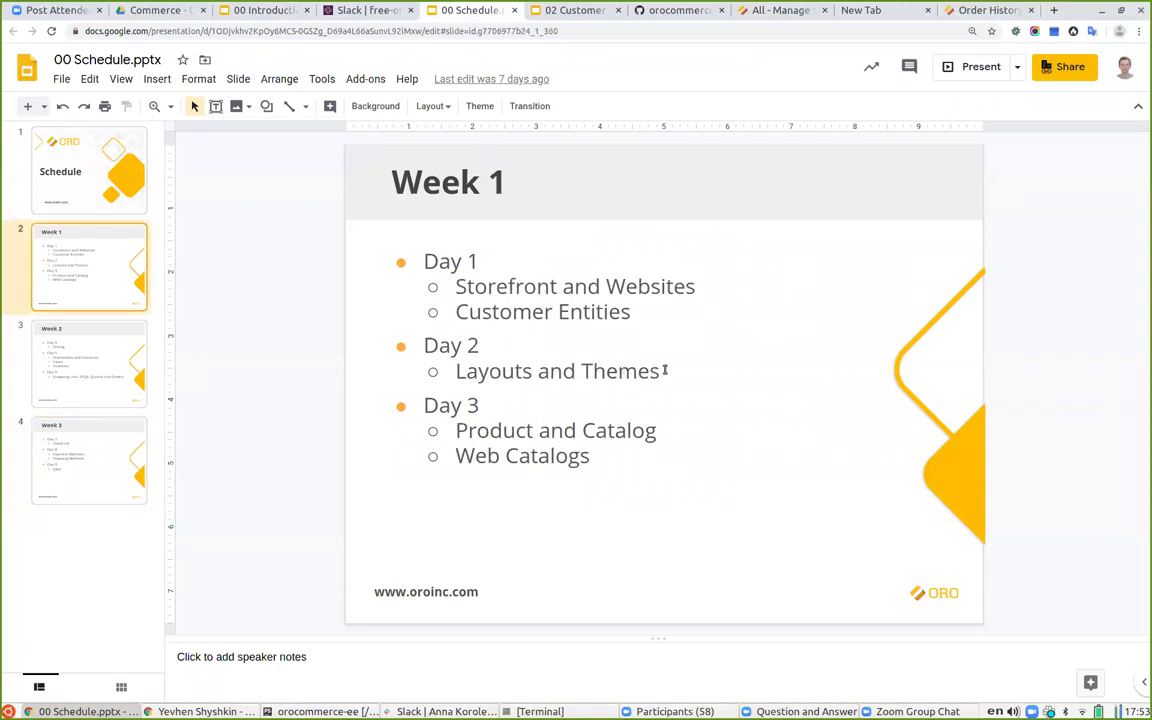